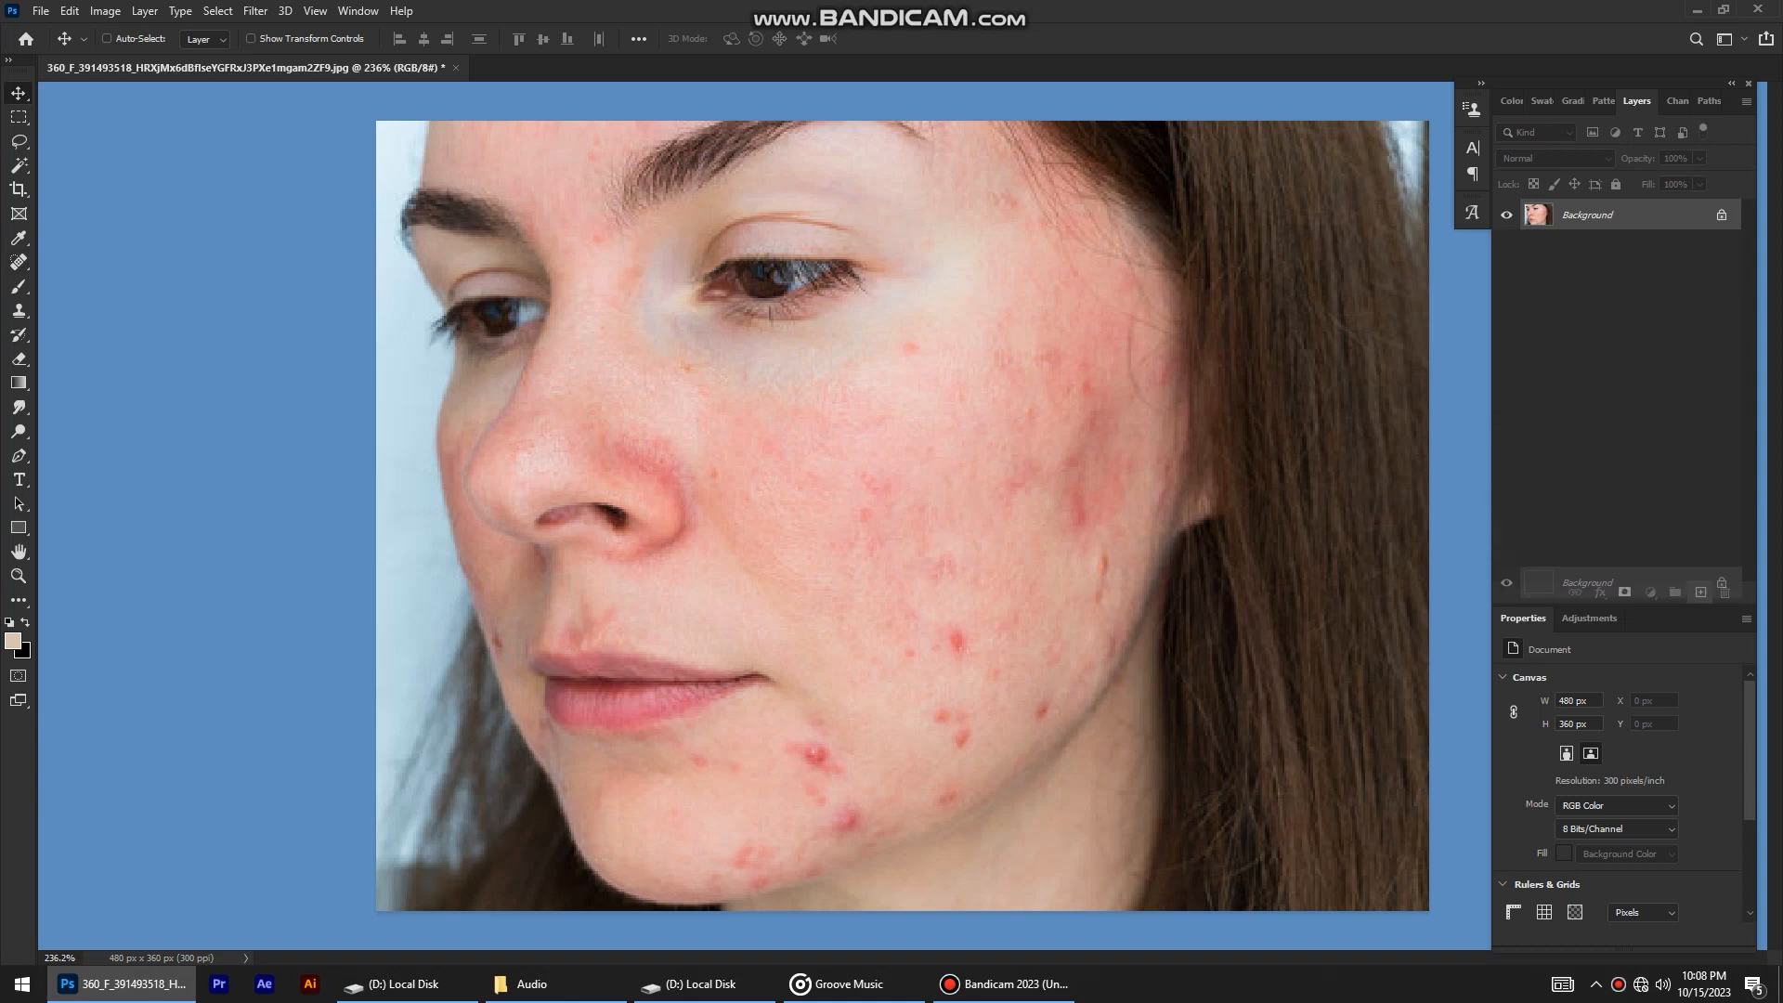
Remove the red blemishes on the lower cheek with the Spot Healing Brush on the Background copy layer.
key(j)
click(963, 634)
drag(956, 721, 948, 743)
scroll(852, 799, up, 5)
mouse_move(729, 715)
mouse_down()
mouse_move(836, 493)
mouse_move(750, 551)
mouse_up()
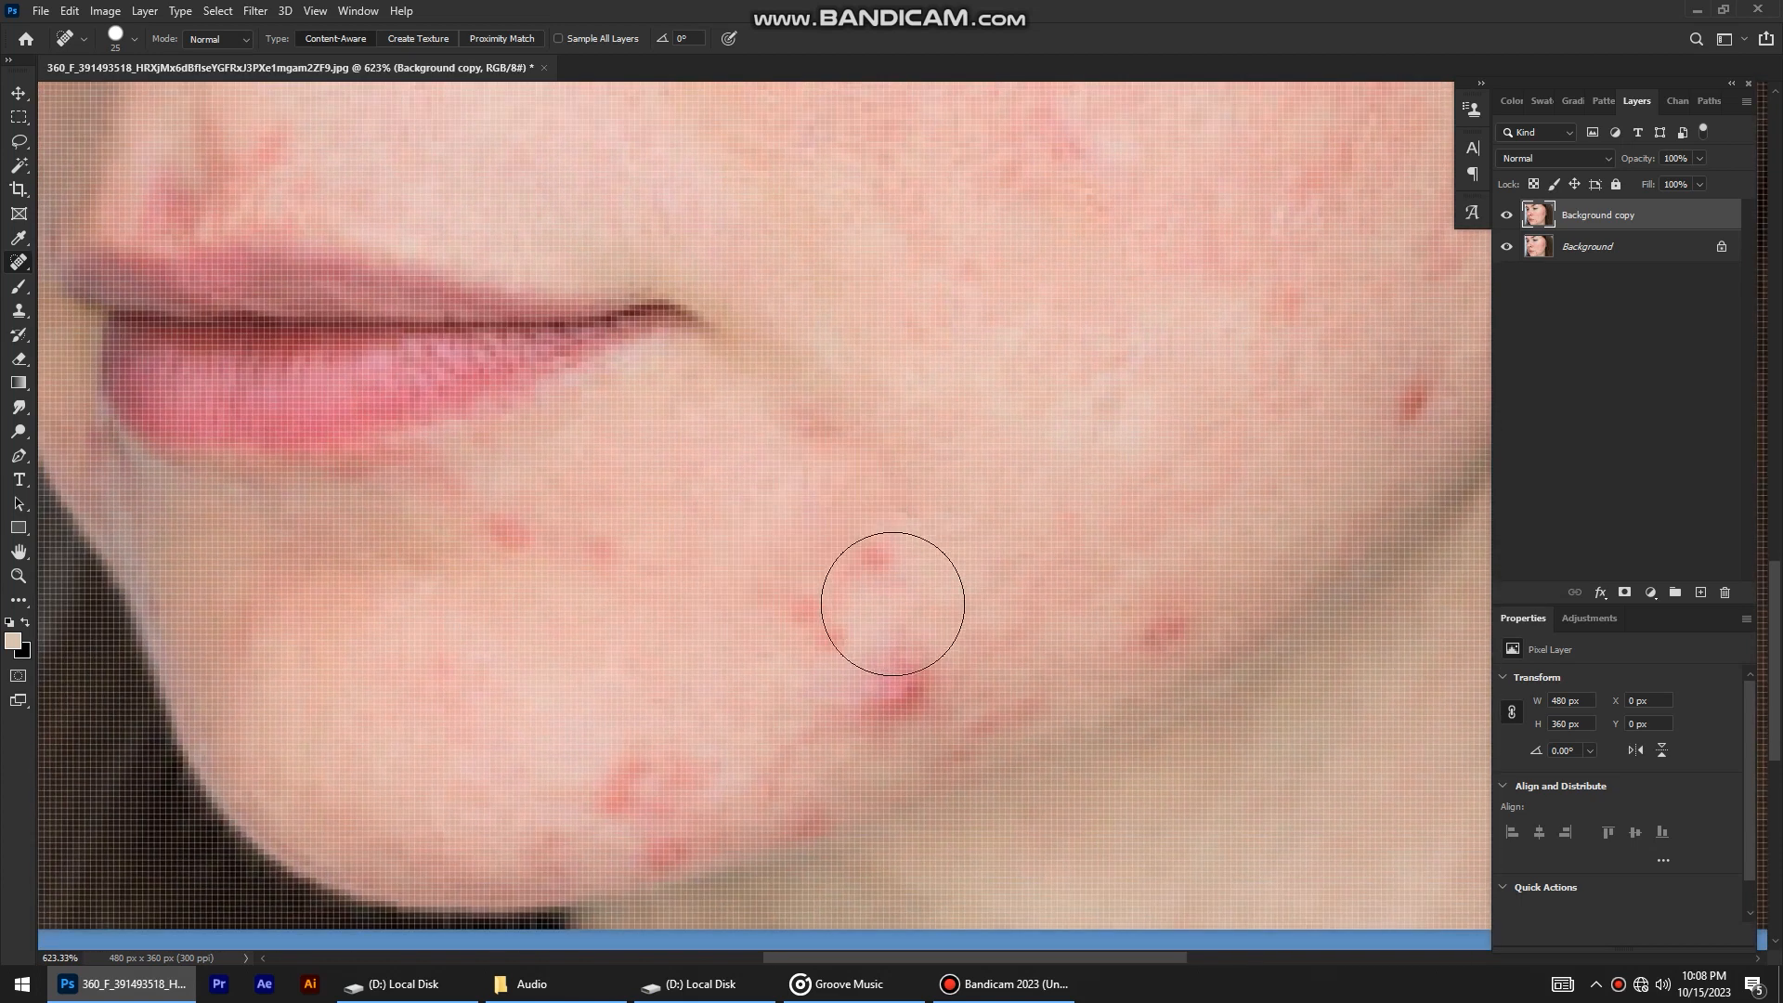
Heal the red spots on the chin, below the mouth and along the jawline with a smaller Spot Healing Brush.
key(bracketleft)
key(bracketleft)
drag(942, 659, 884, 710)
drag(827, 613, 825, 668)
drag(429, 511, 684, 564)
drag(650, 762, 656, 840)
mouse_move(932, 625)
mouse_down()
mouse_move(845, 690)
mouse_move(795, 787)
mouse_up()
click(794, 803)
drag(1198, 616, 1159, 635)
drag(1039, 697, 961, 739)
Heal the jaw-edge spot and the red patches across the middle of the cheek with the Spot Healing Brush.
mouse_move(1405, 381)
mouse_down()
mouse_move(1121, 464)
mouse_move(1144, 444)
mouse_up()
mouse_move(1287, 296)
mouse_down()
mouse_move(1146, 478)
mouse_move(1142, 513)
mouse_up()
mouse_move(1160, 245)
mouse_down()
mouse_move(1131, 363)
mouse_move(999, 619)
mouse_up()
click(994, 186)
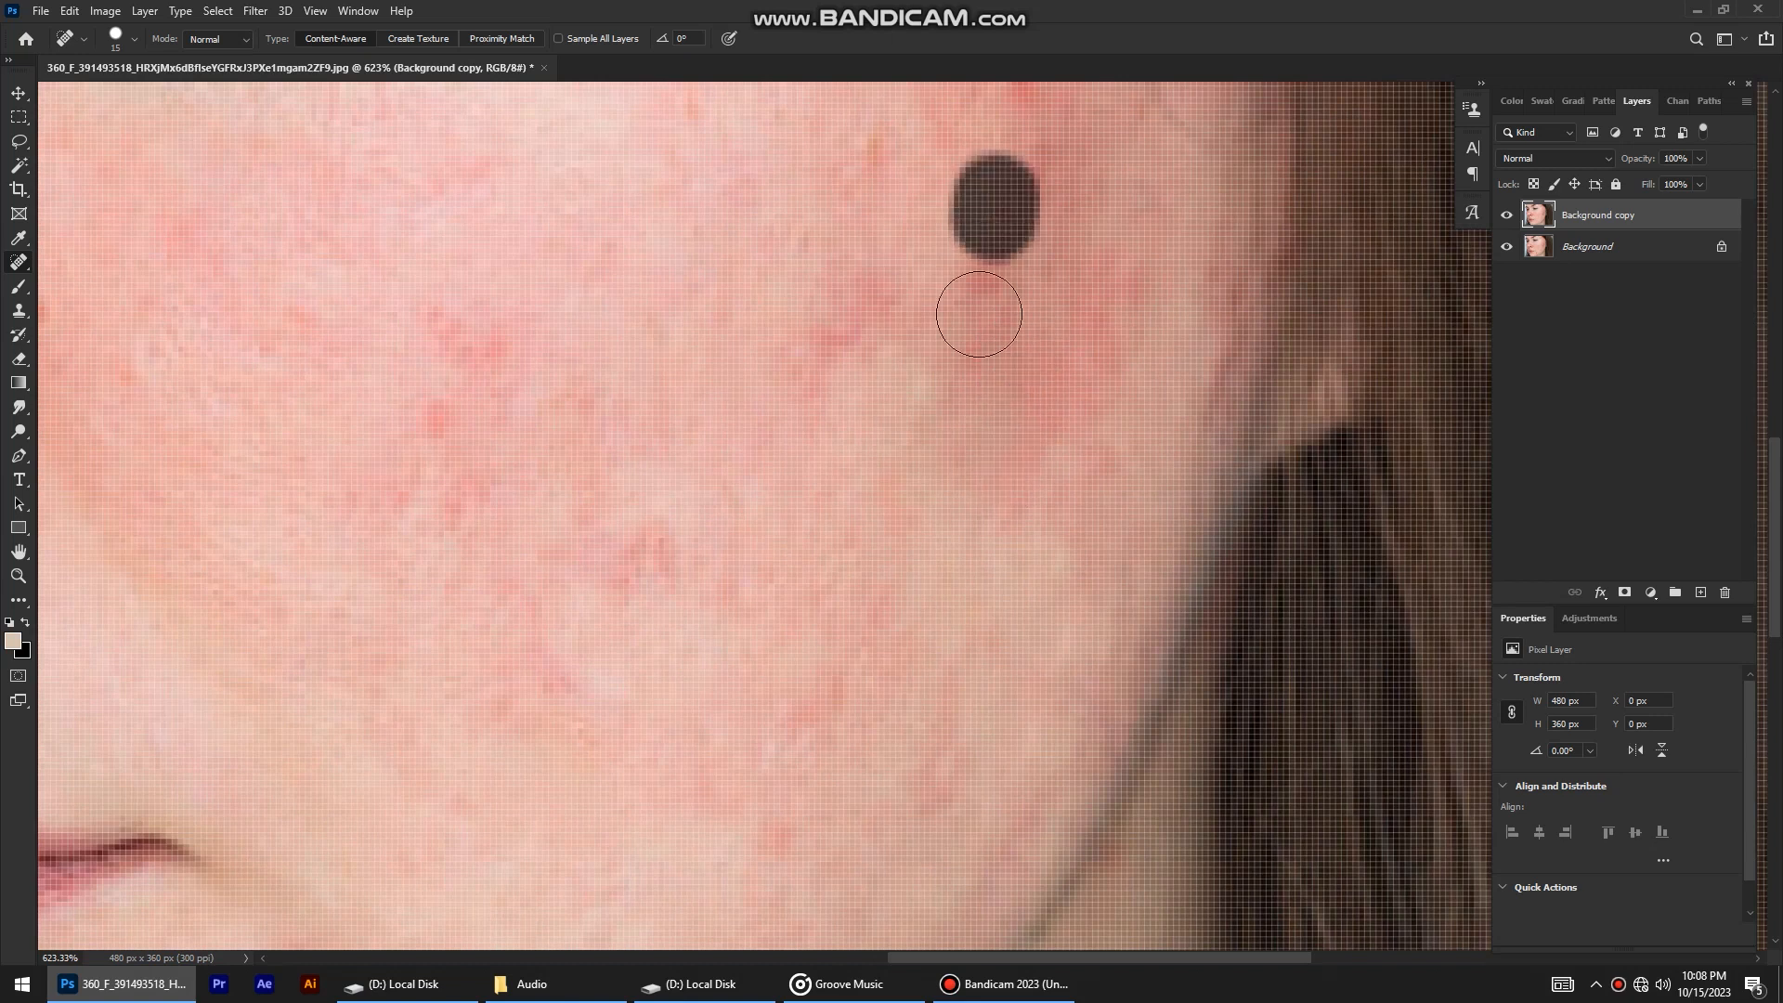
drag(863, 308, 752, 454)
mouse_move(624, 557)
mouse_down()
mouse_move(669, 526)
mouse_move(538, 661)
mouse_up()
drag(562, 624, 563, 713)
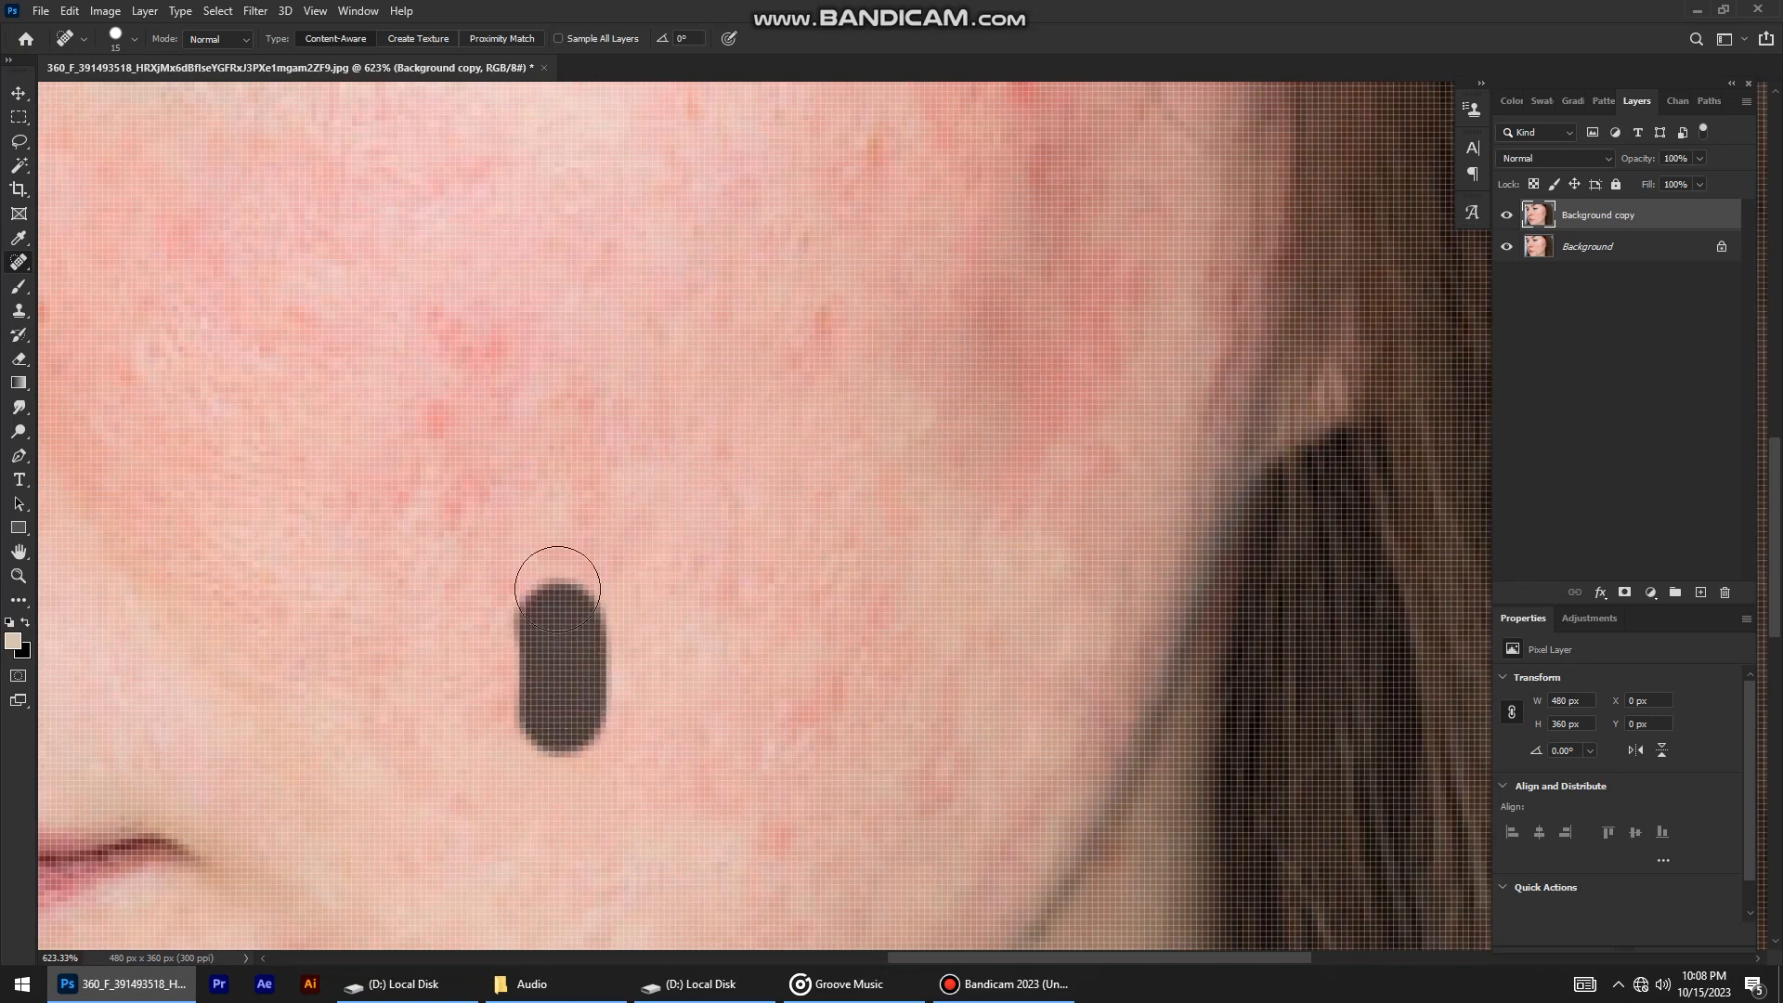
drag(510, 370, 465, 323)
drag(429, 464, 463, 493)
click(880, 281)
Heal the red marks and dark patch on the outer cheek between the eye and the ear.
scroll(823, 310, down, 5)
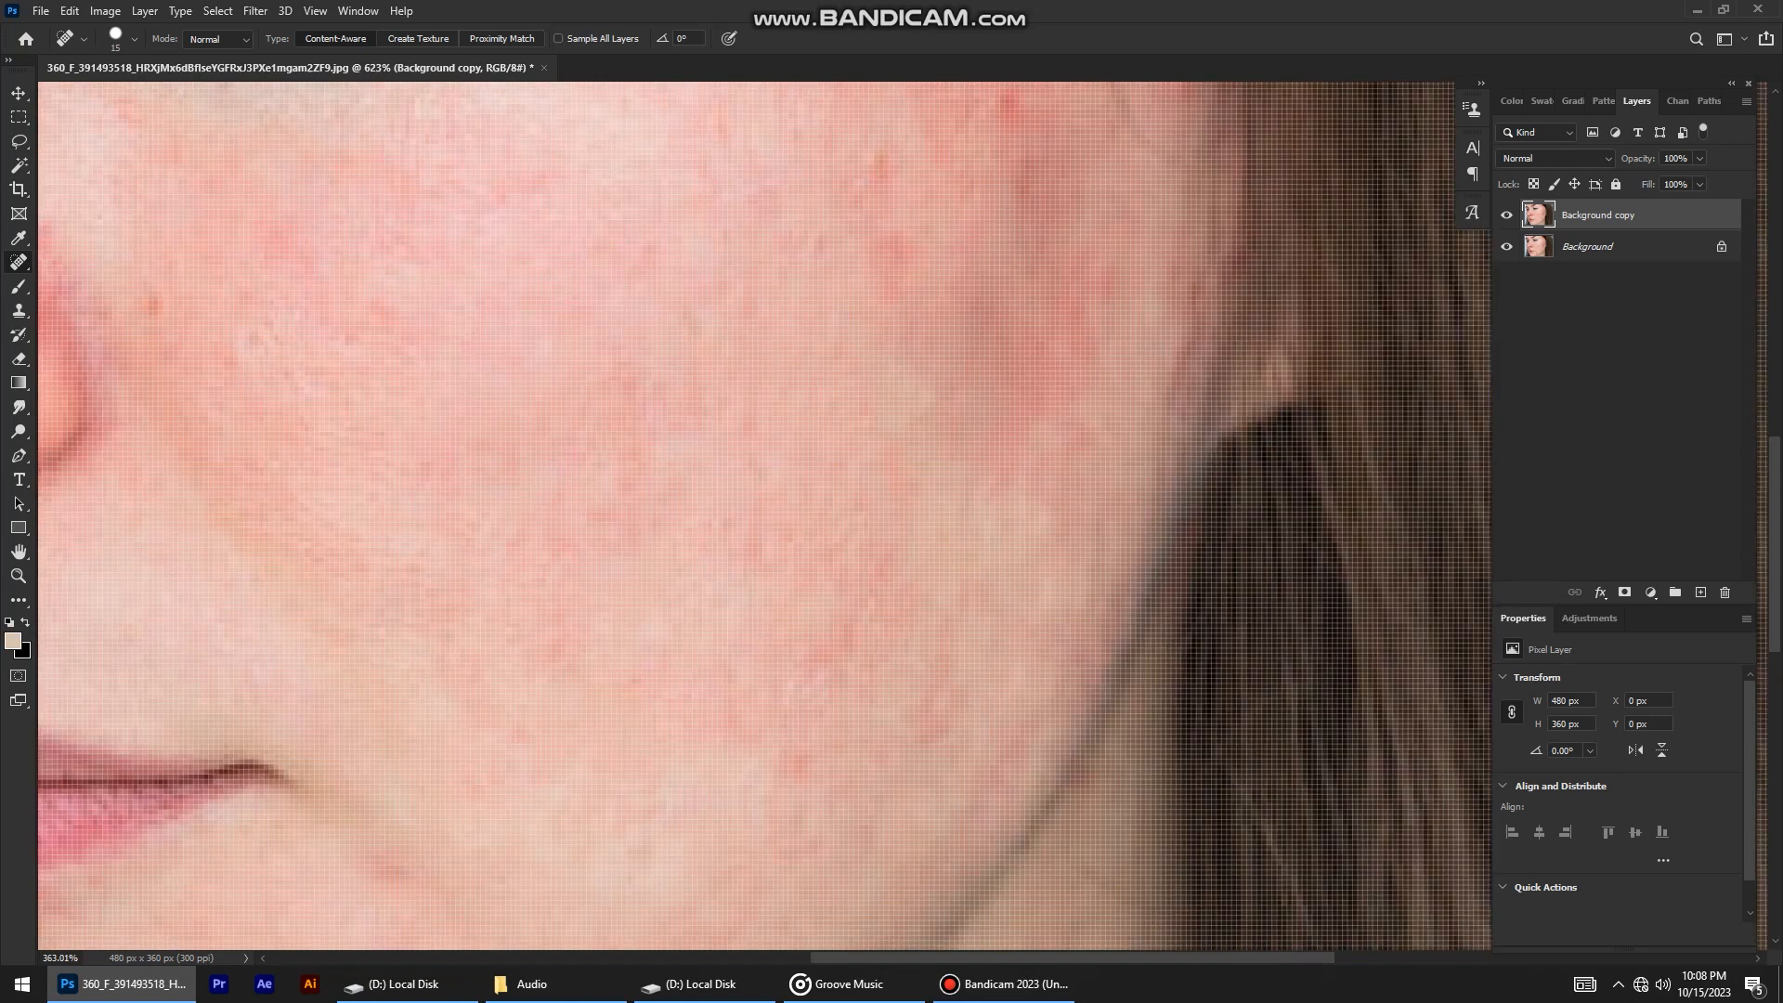
scroll(605, 378, up, 3)
drag(672, 513, 658, 572)
scroll(973, 462, right, 3)
scroll(973, 462, up, 1)
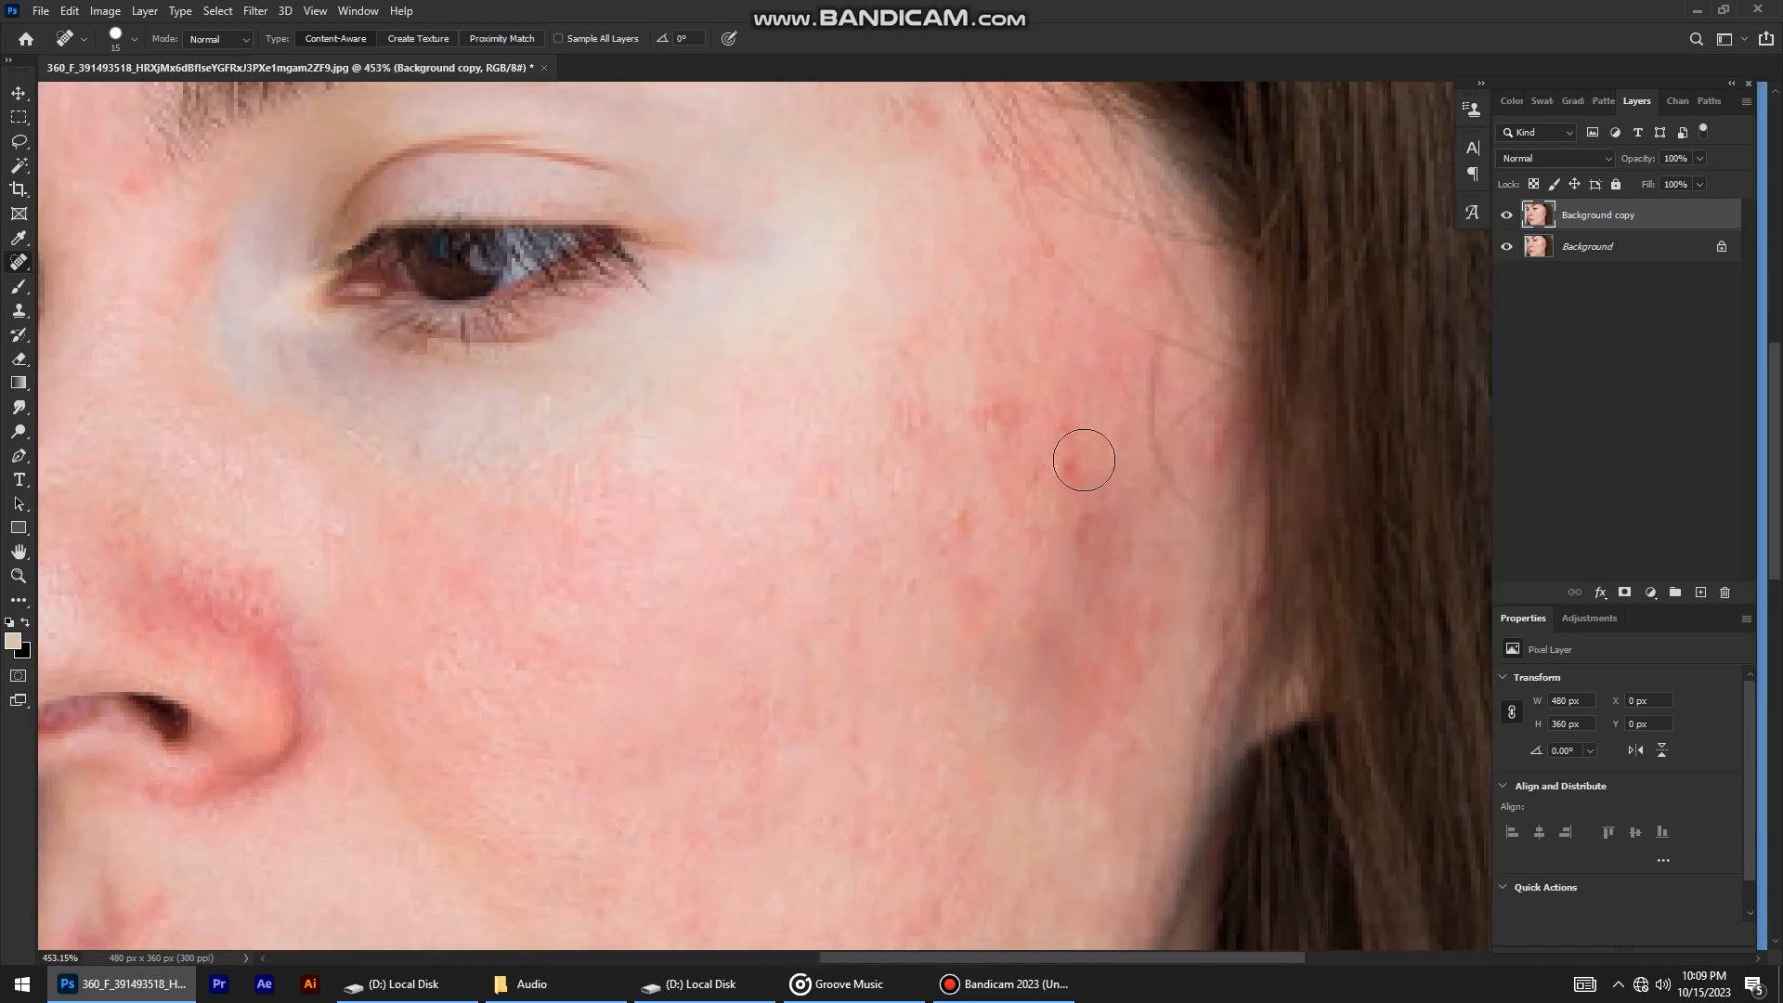
mouse_move(933, 399)
mouse_down()
mouse_move(927, 466)
mouse_move(966, 575)
mouse_up()
drag(1066, 406, 1064, 478)
drag(1126, 611, 1150, 690)
drag(1098, 528, 1044, 599)
scroll(1044, 598, down, 3)
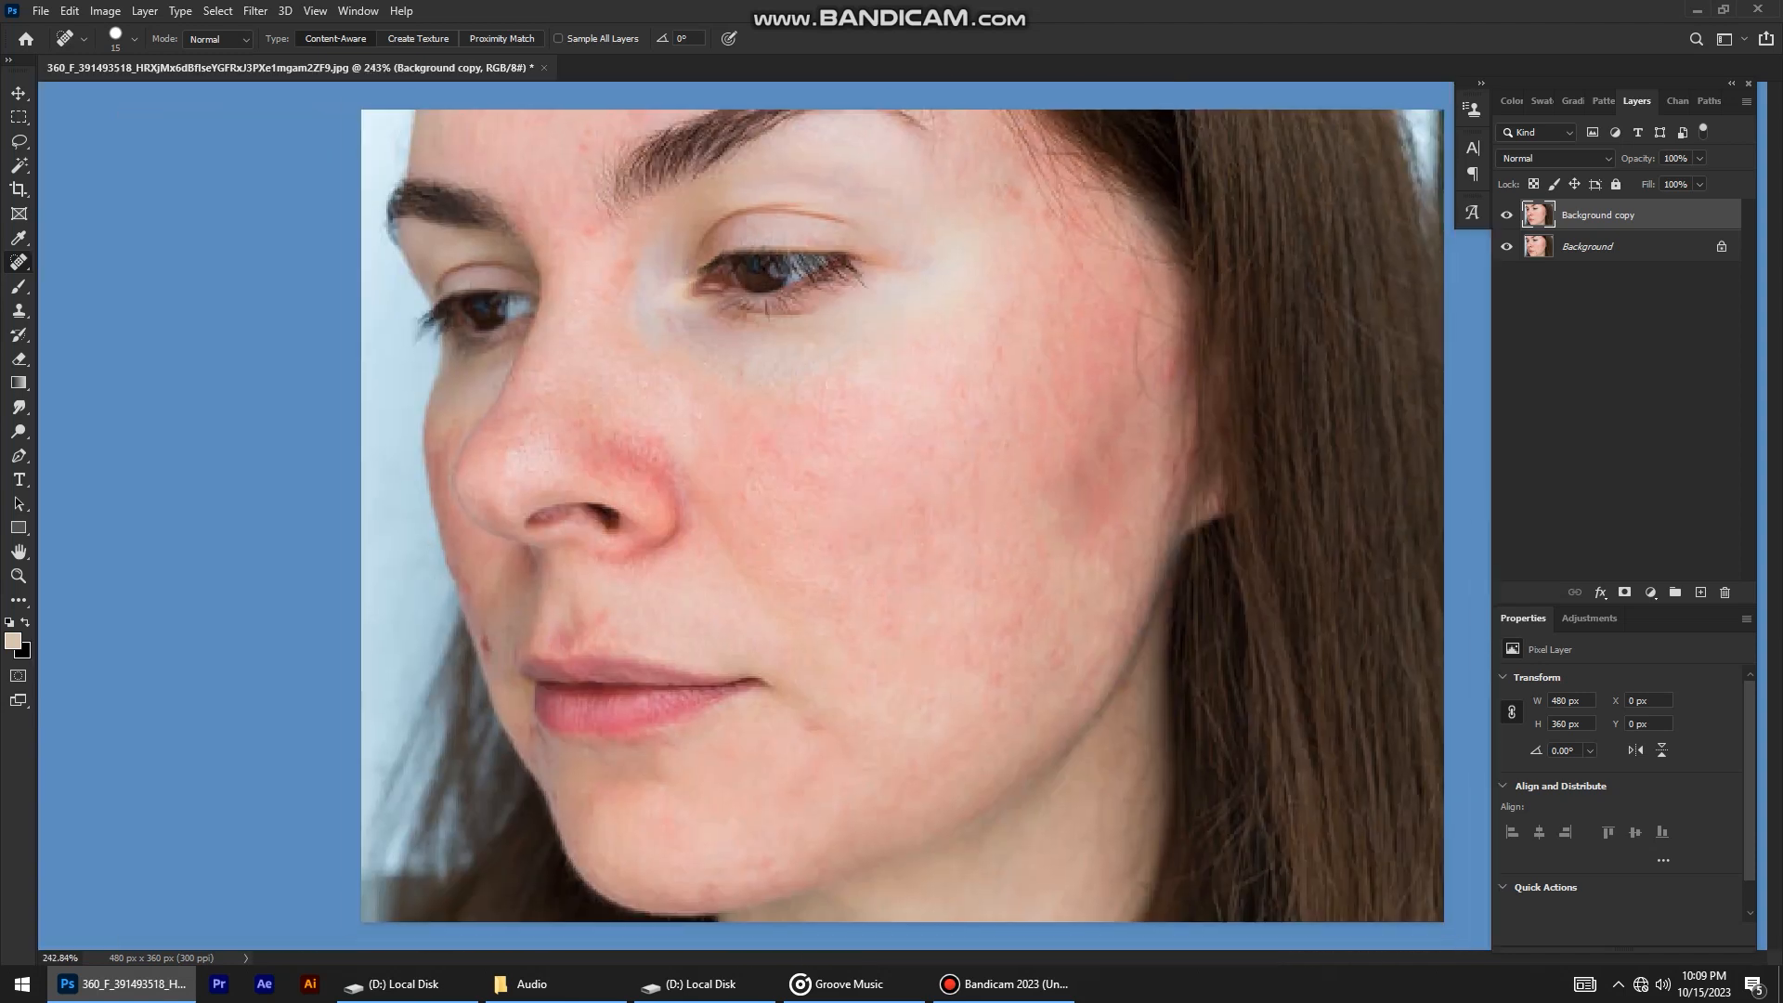
Heal the redness between the eyebrows and on the forehead just above them.
scroll(598, 218, up, 3)
drag(580, 228, 603, 325)
drag(591, 150, 587, 210)
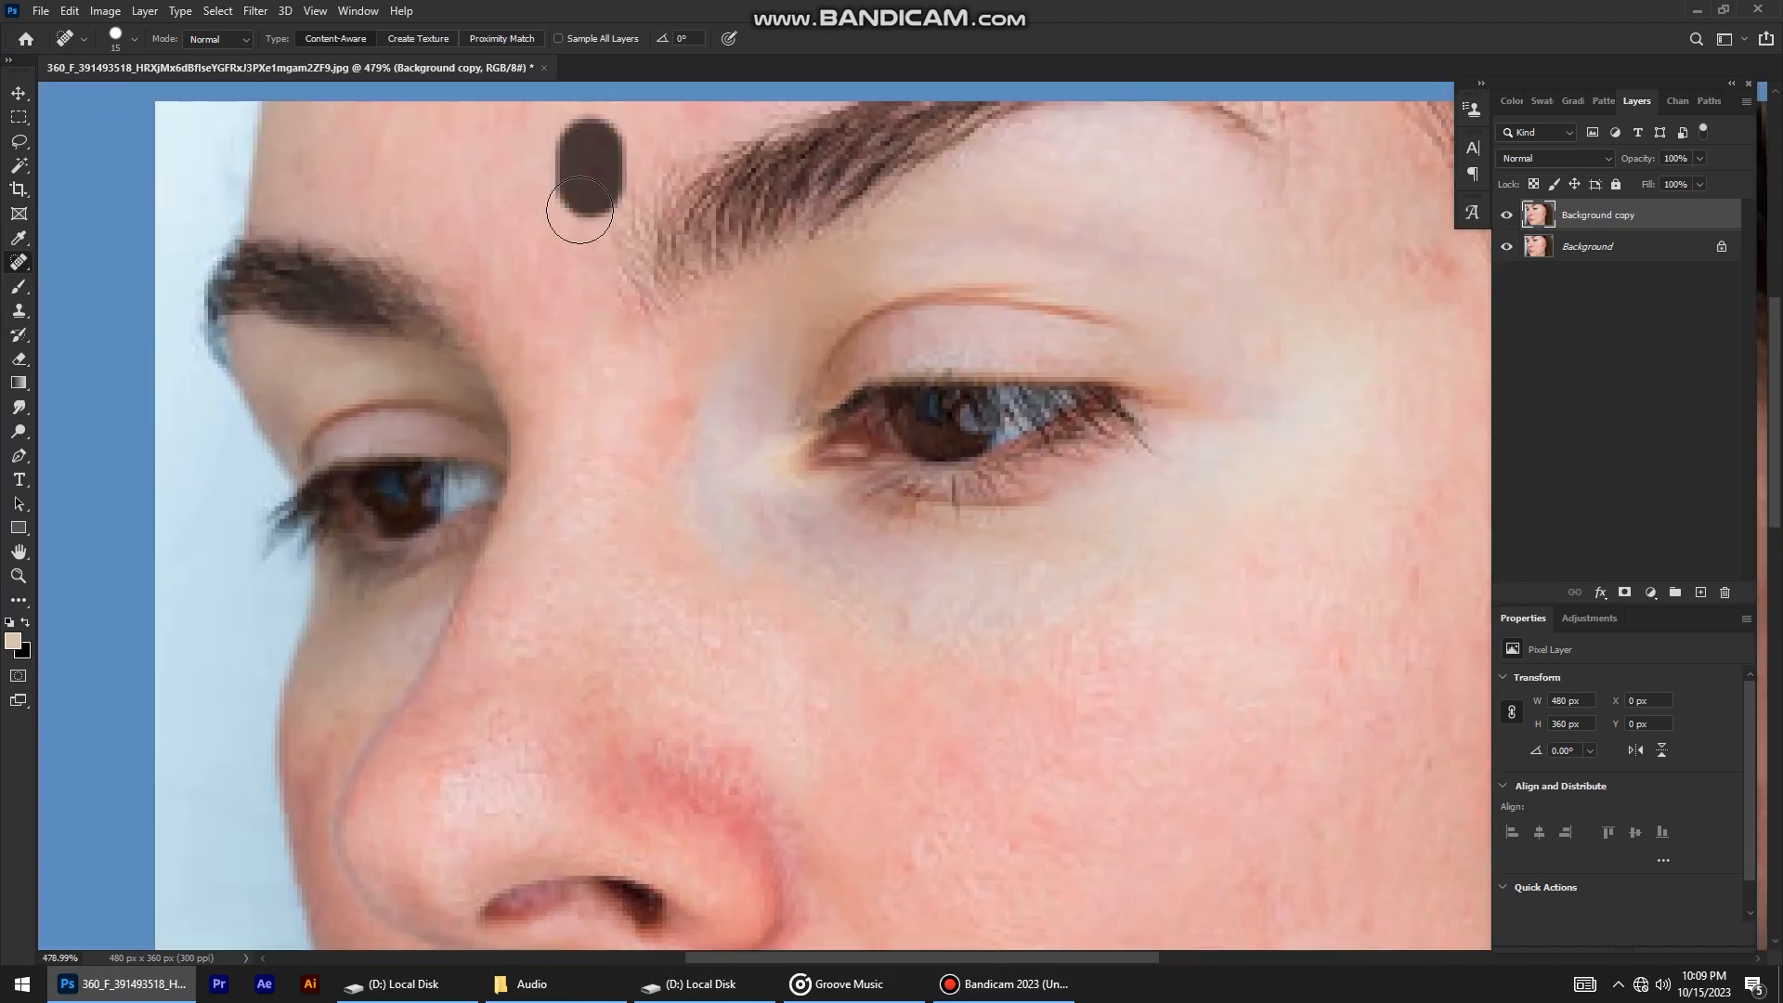
scroll(776, 509, down, 2)
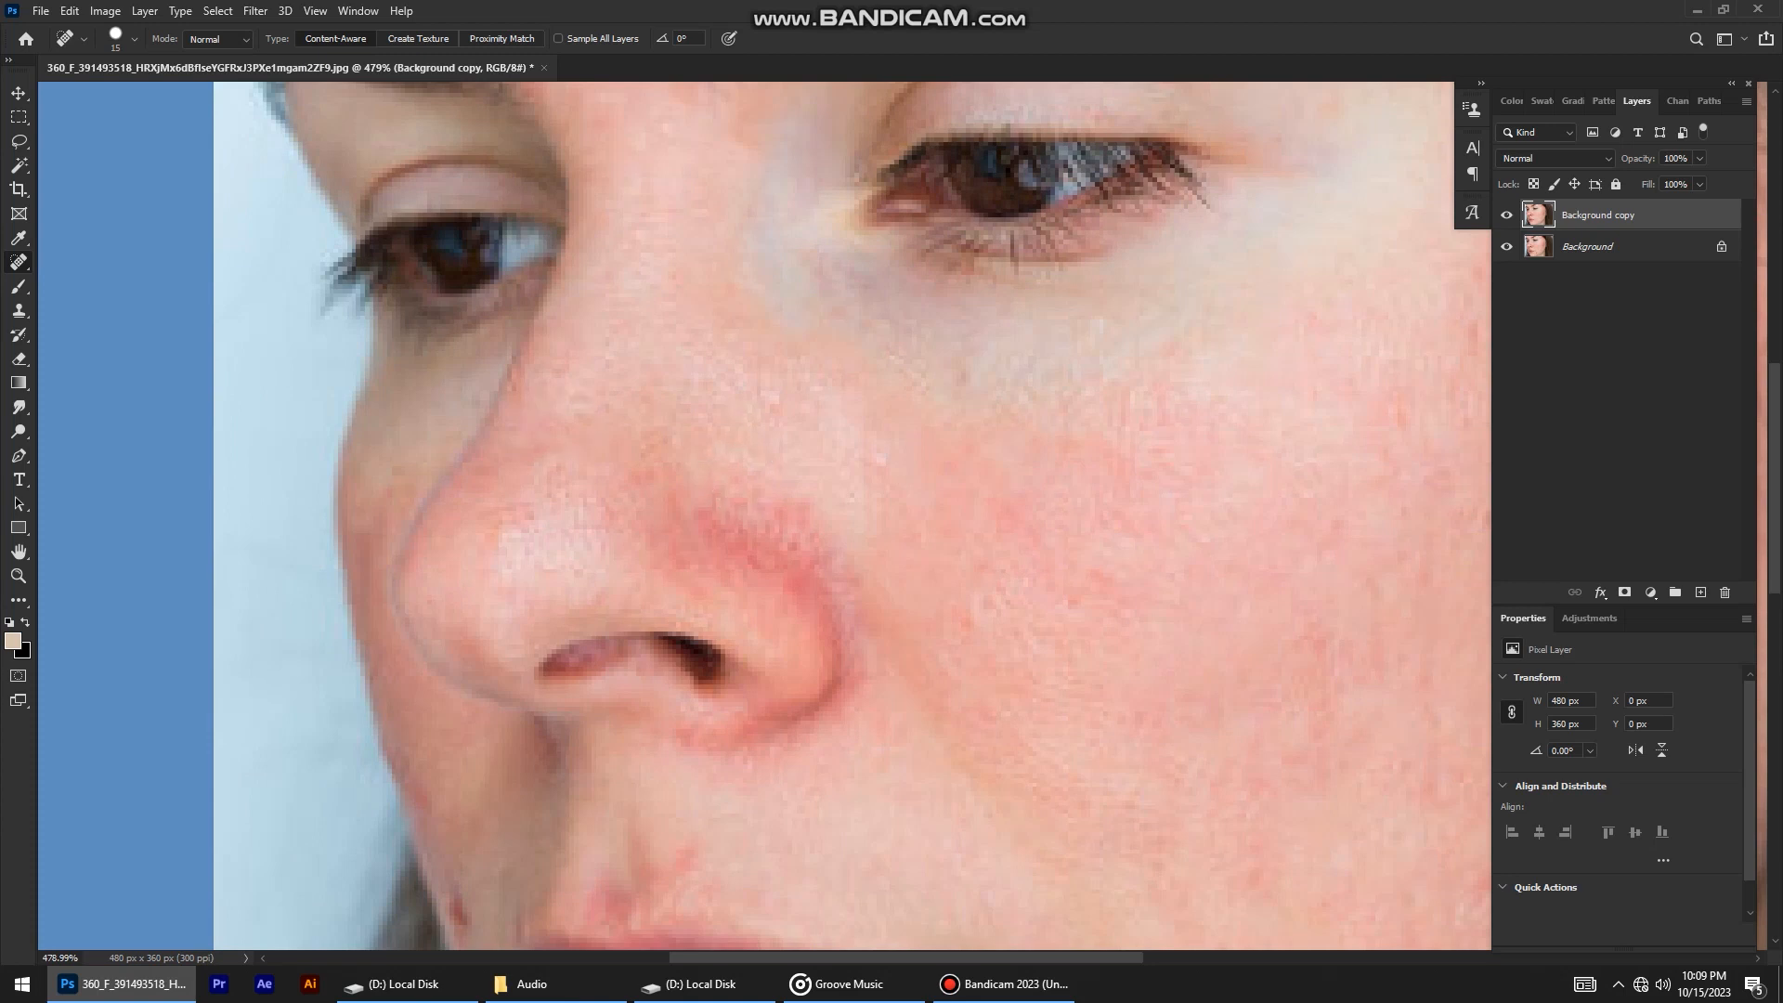
Shrink the healing brush and remove the dark red spot on the far cheek edge beside the mouth.
scroll(744, 474, down, 1)
scroll(811, 404, up, 5)
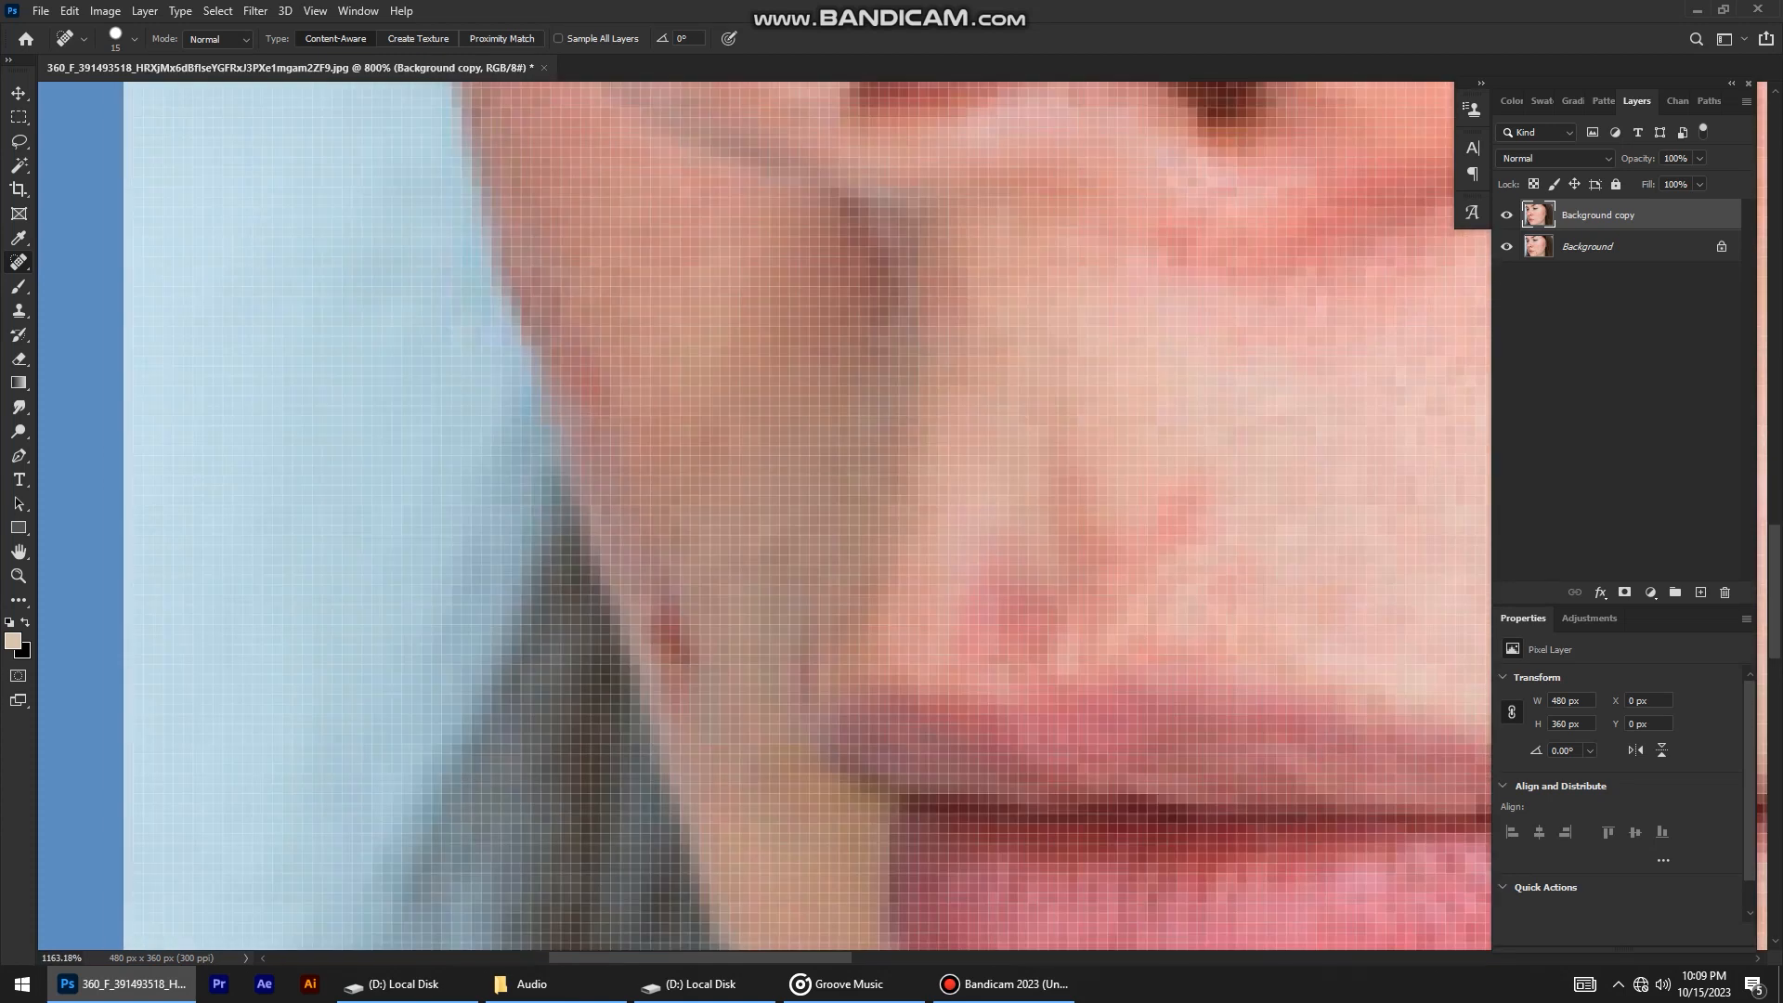
key(bracketleft)
key(bracketleft)
key(bracketleft)
key(bracketleft)
key(bracketleft)
drag(678, 599, 704, 706)
drag(676, 632, 696, 739)
scroll(650, 483, down, 4)
drag(695, 369, 703, 435)
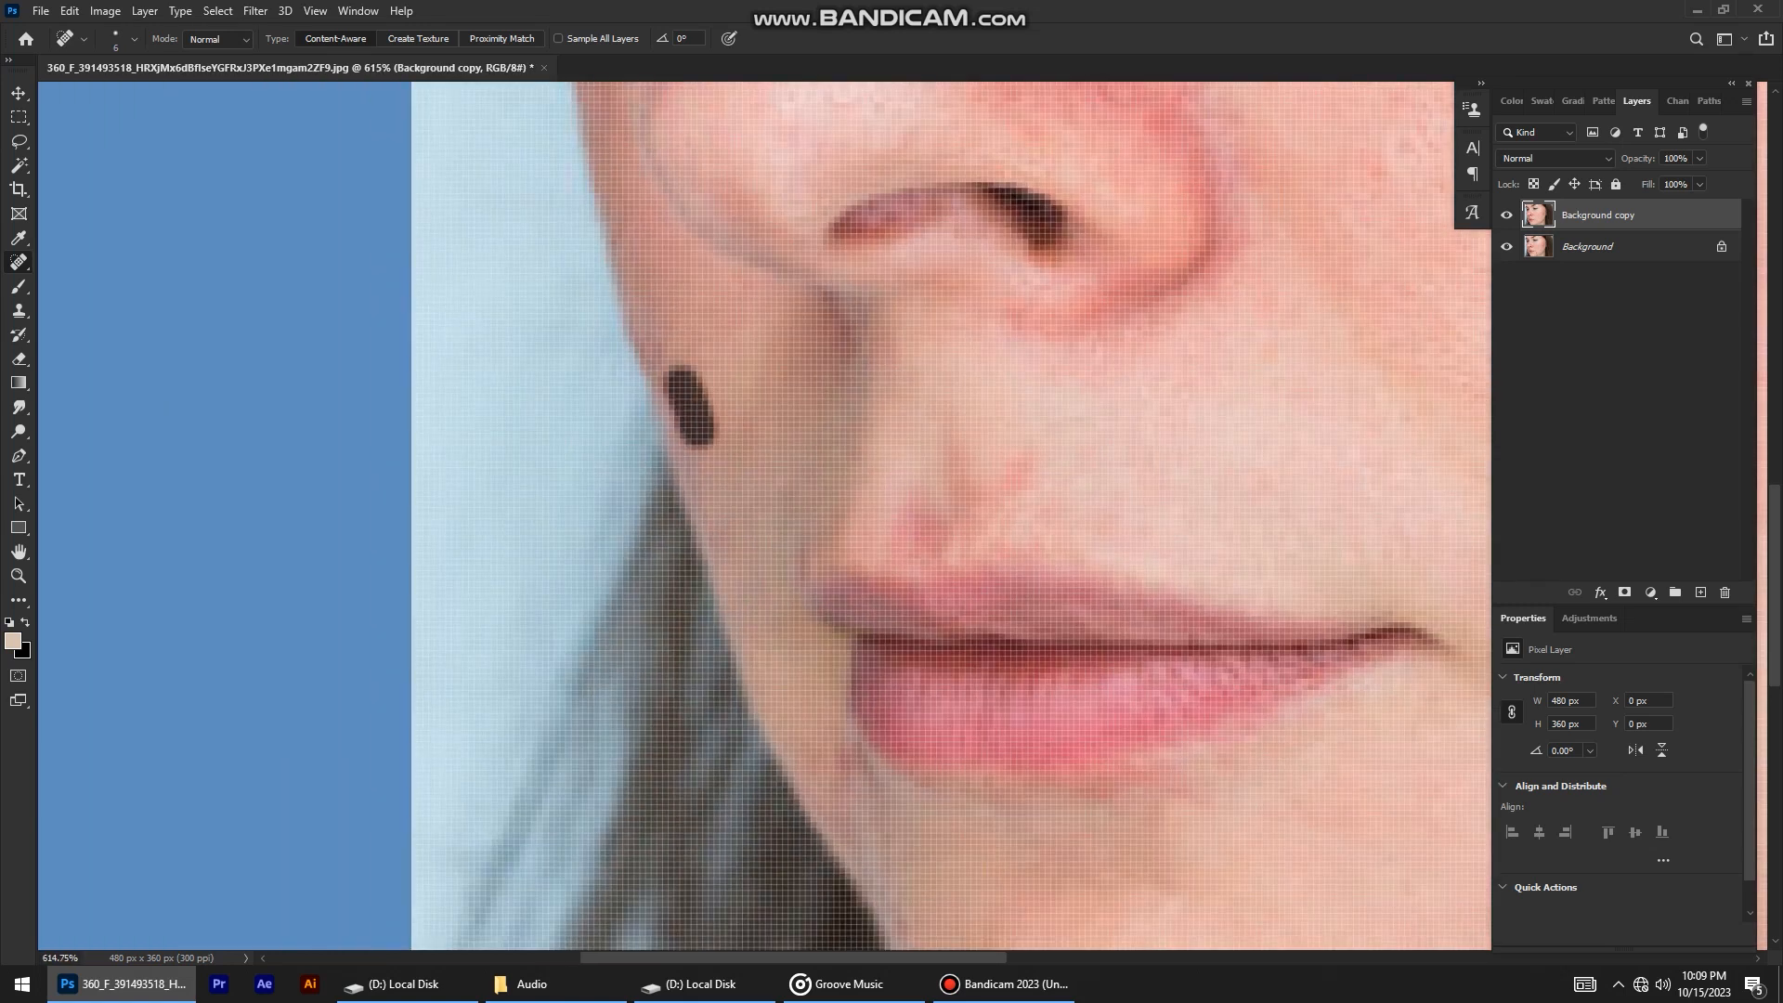
Heal the red marks in the skin between the nose and the upper lip.
scroll(972, 422, up, 2)
click(878, 527)
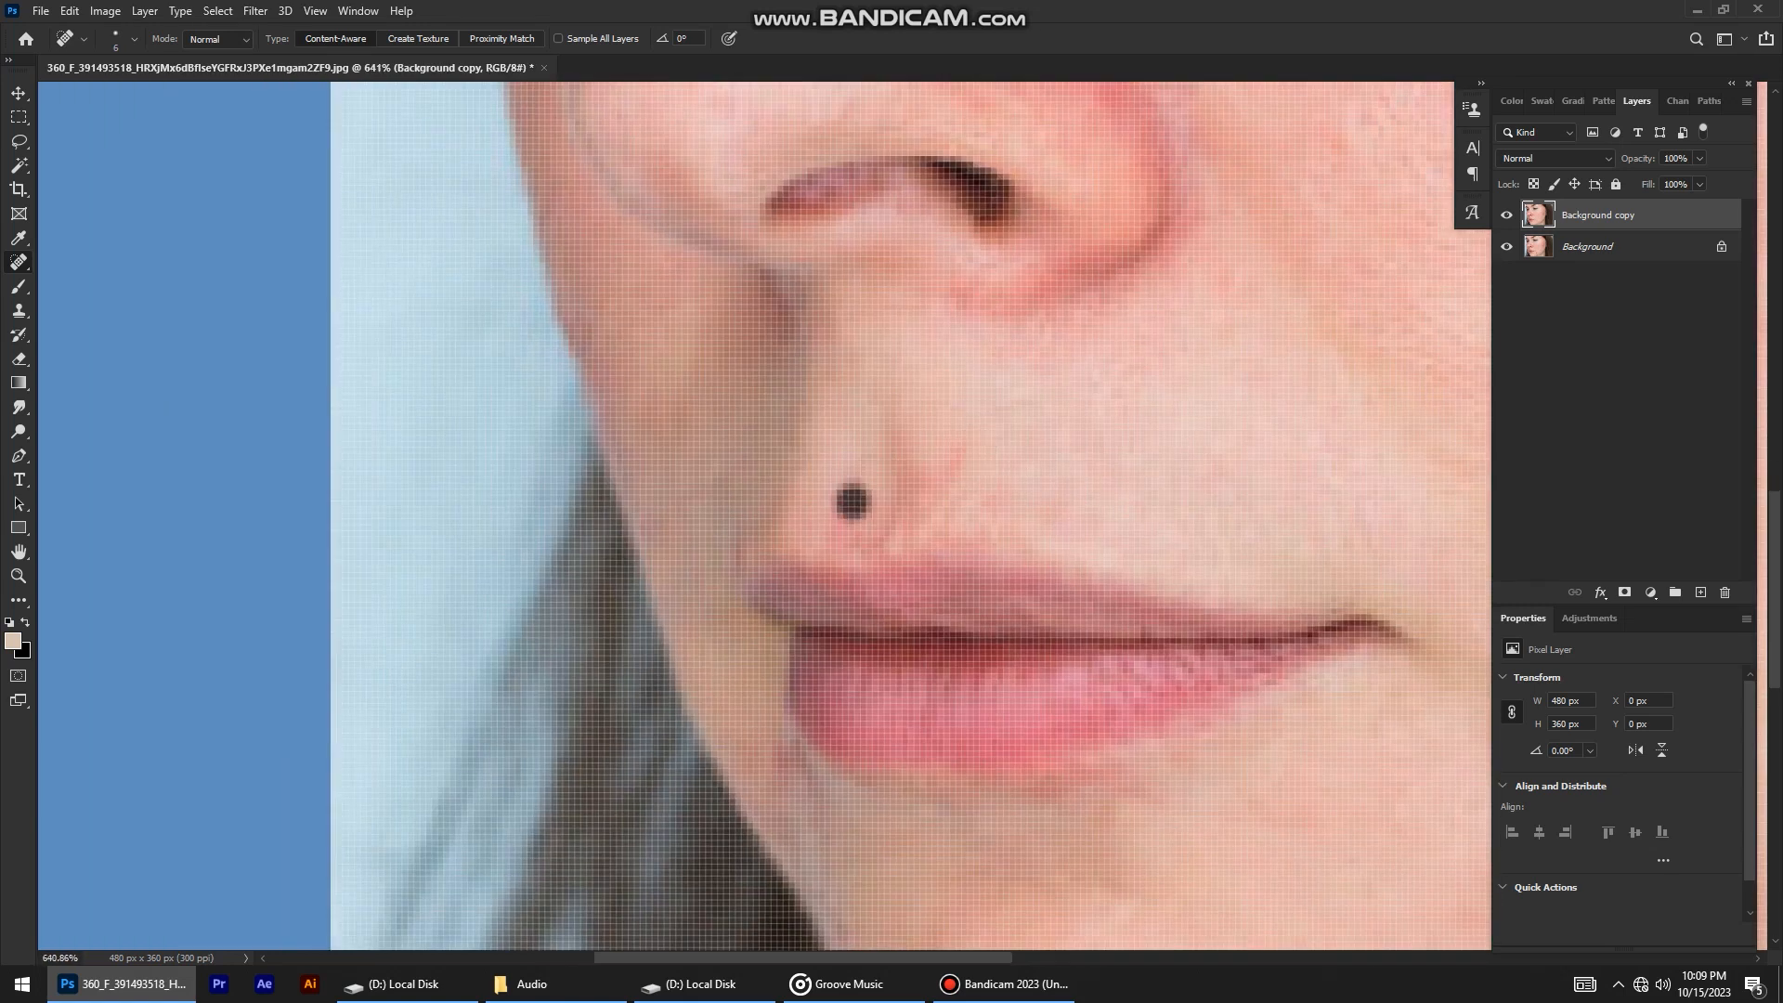
mouse_move(951, 439)
mouse_down()
mouse_move(947, 524)
mouse_move(924, 499)
mouse_move(878, 536)
mouse_up()
click(860, 462)
scroll(877, 529, down, 5)
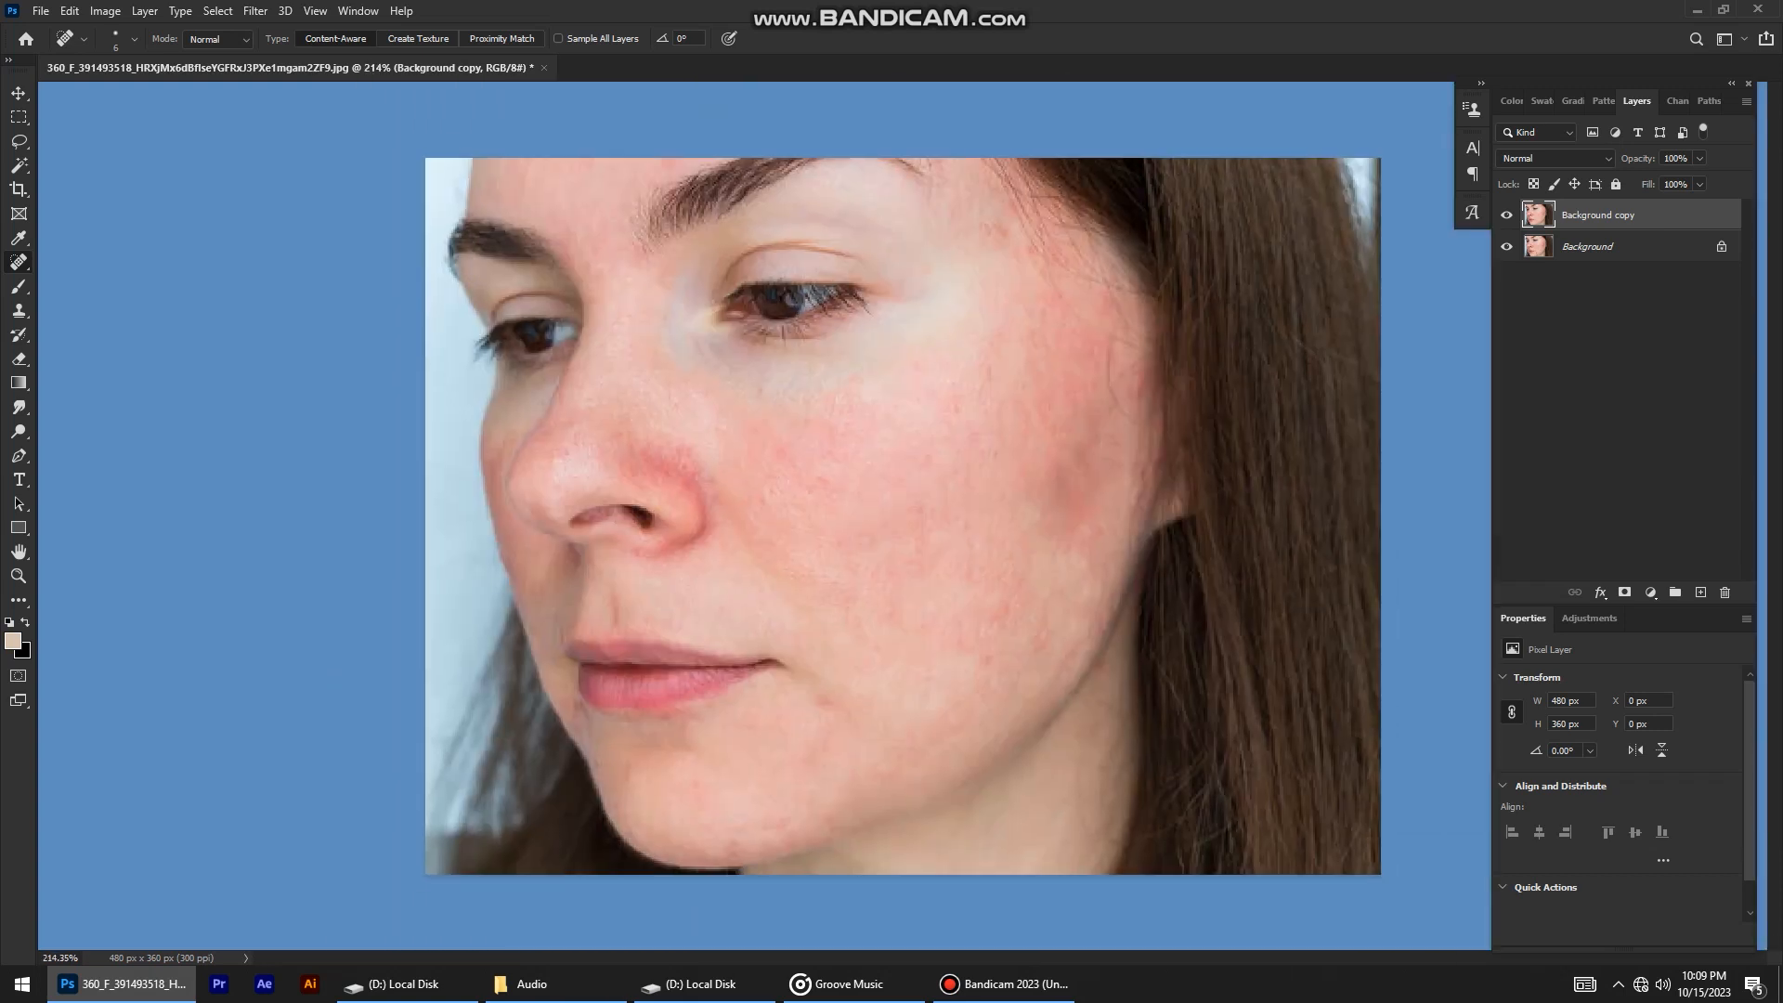
Enlarge the healing brush and remove the red blemish on the temple beside the hairline.
scroll(1014, 235, up, 2)
scroll(984, 186, up, 6)
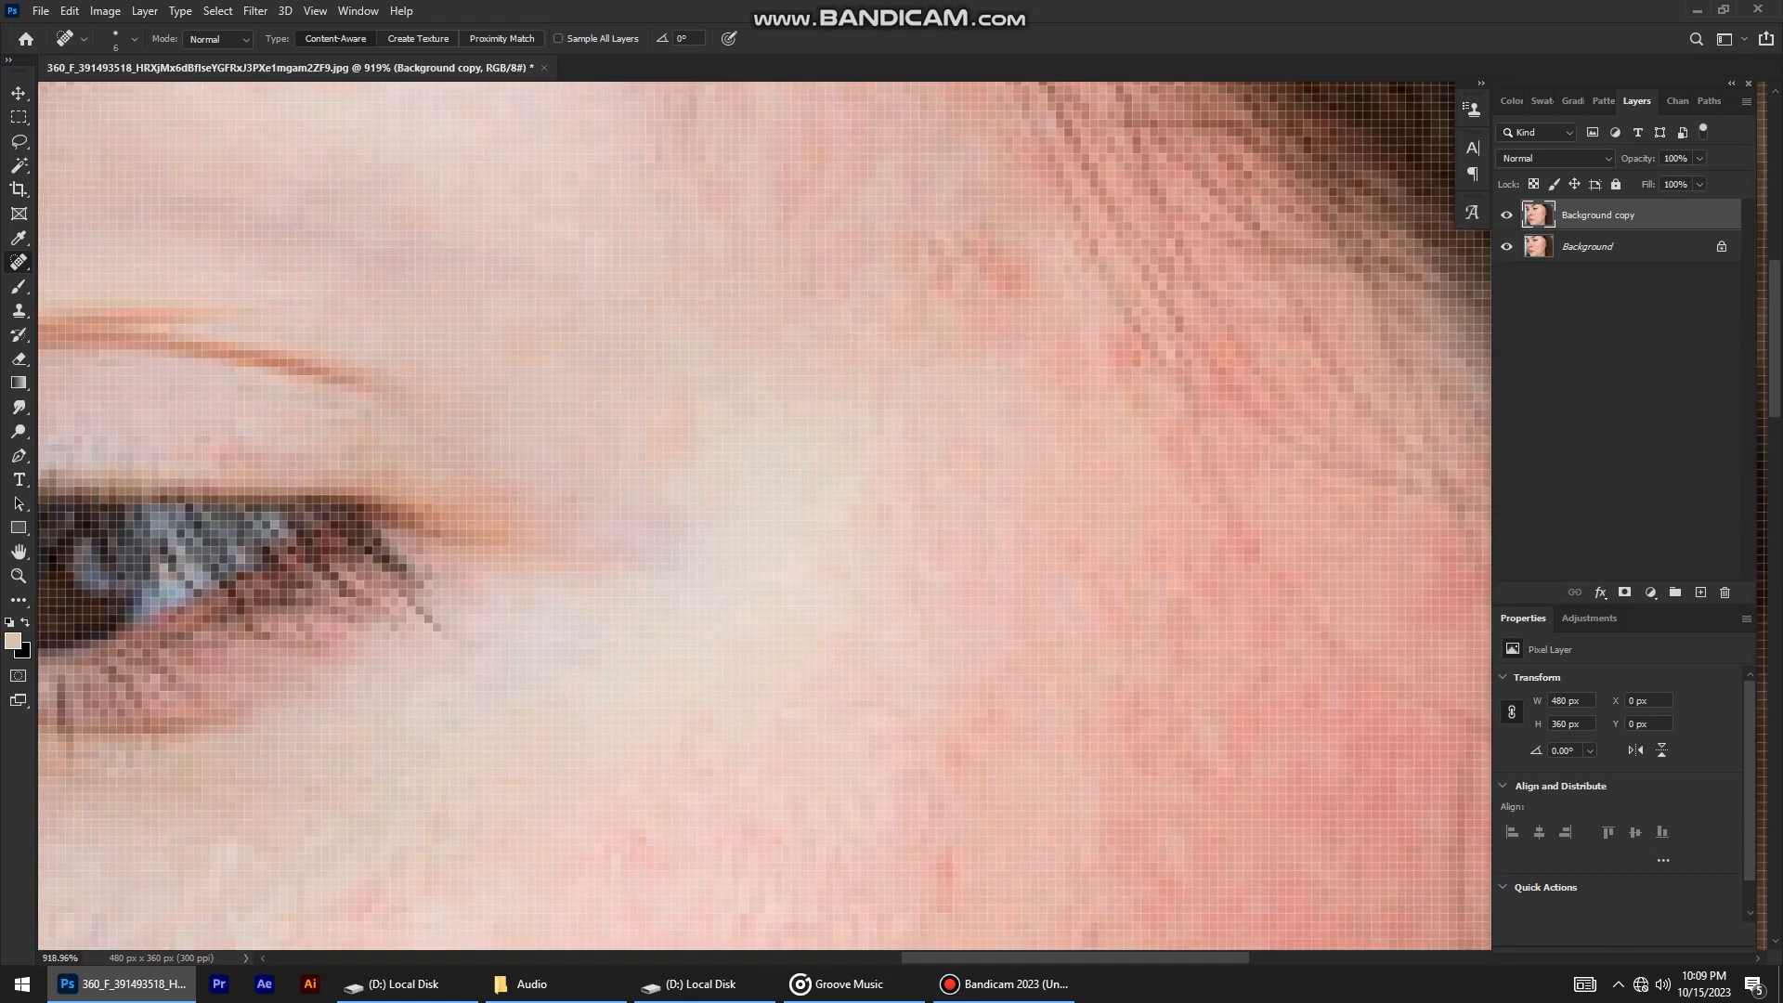
key(bracketright)
key(bracketright)
key(bracketright)
key(bracketright)
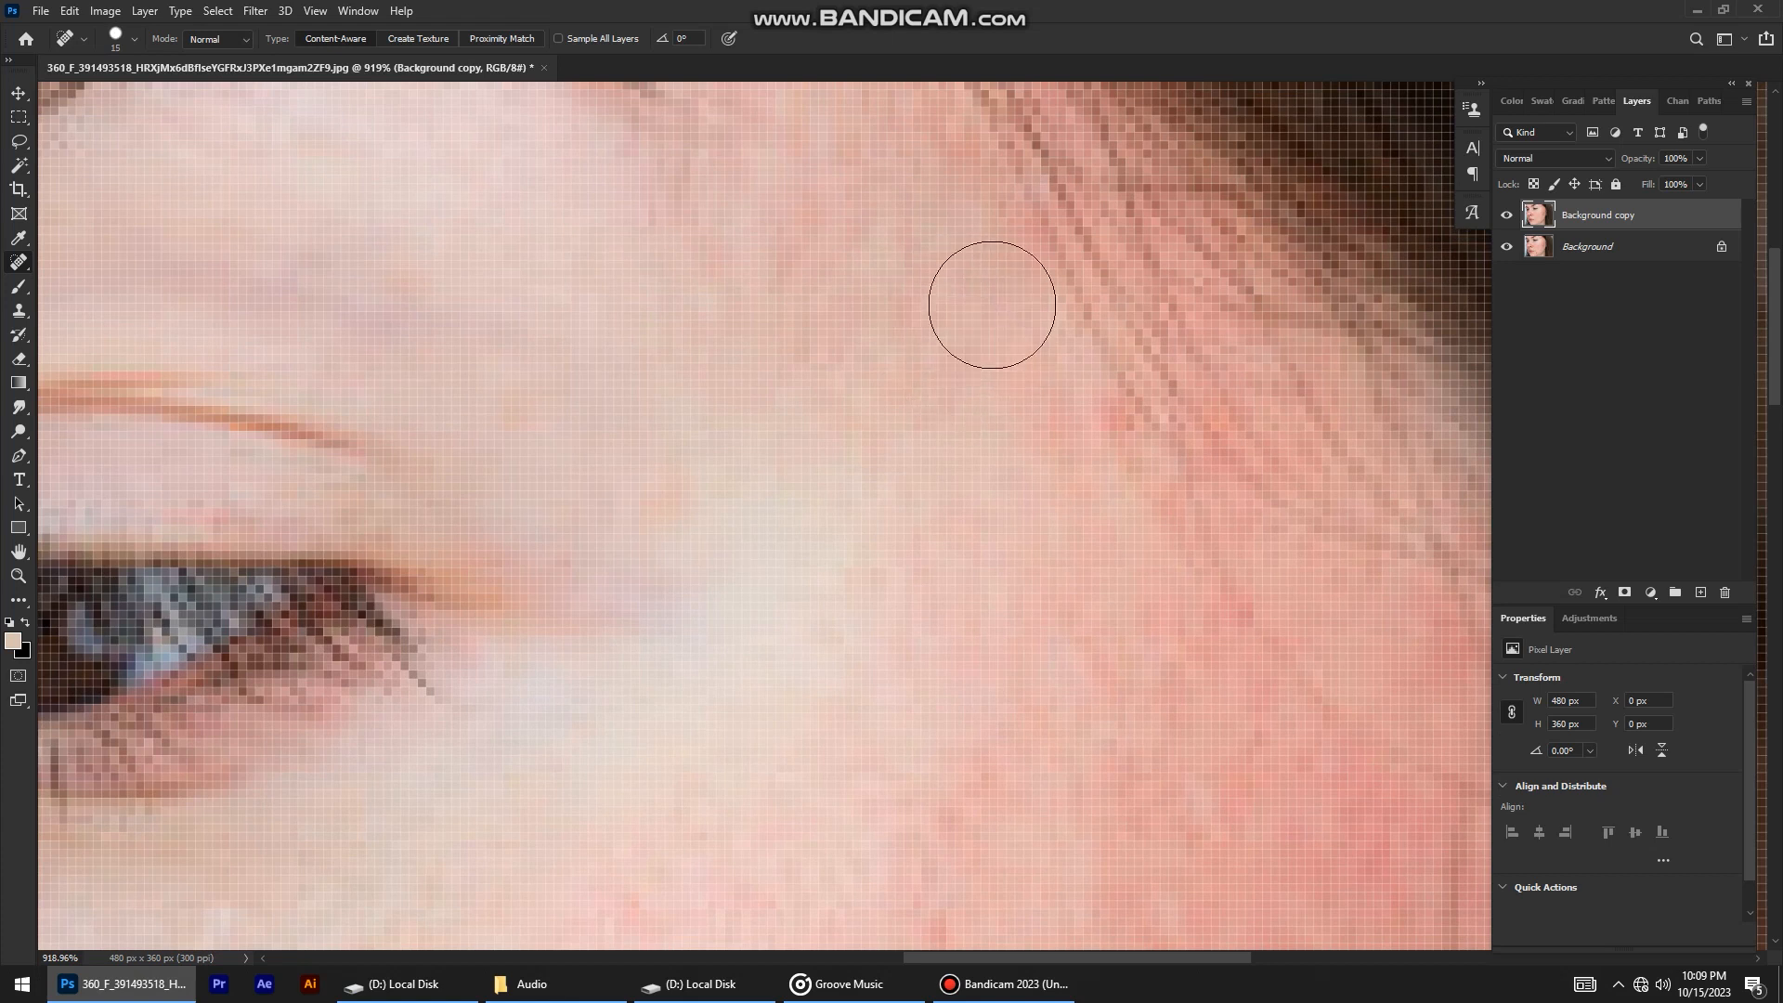
scroll(955, 187, down, 3)
scroll(1022, 409, down, 1)
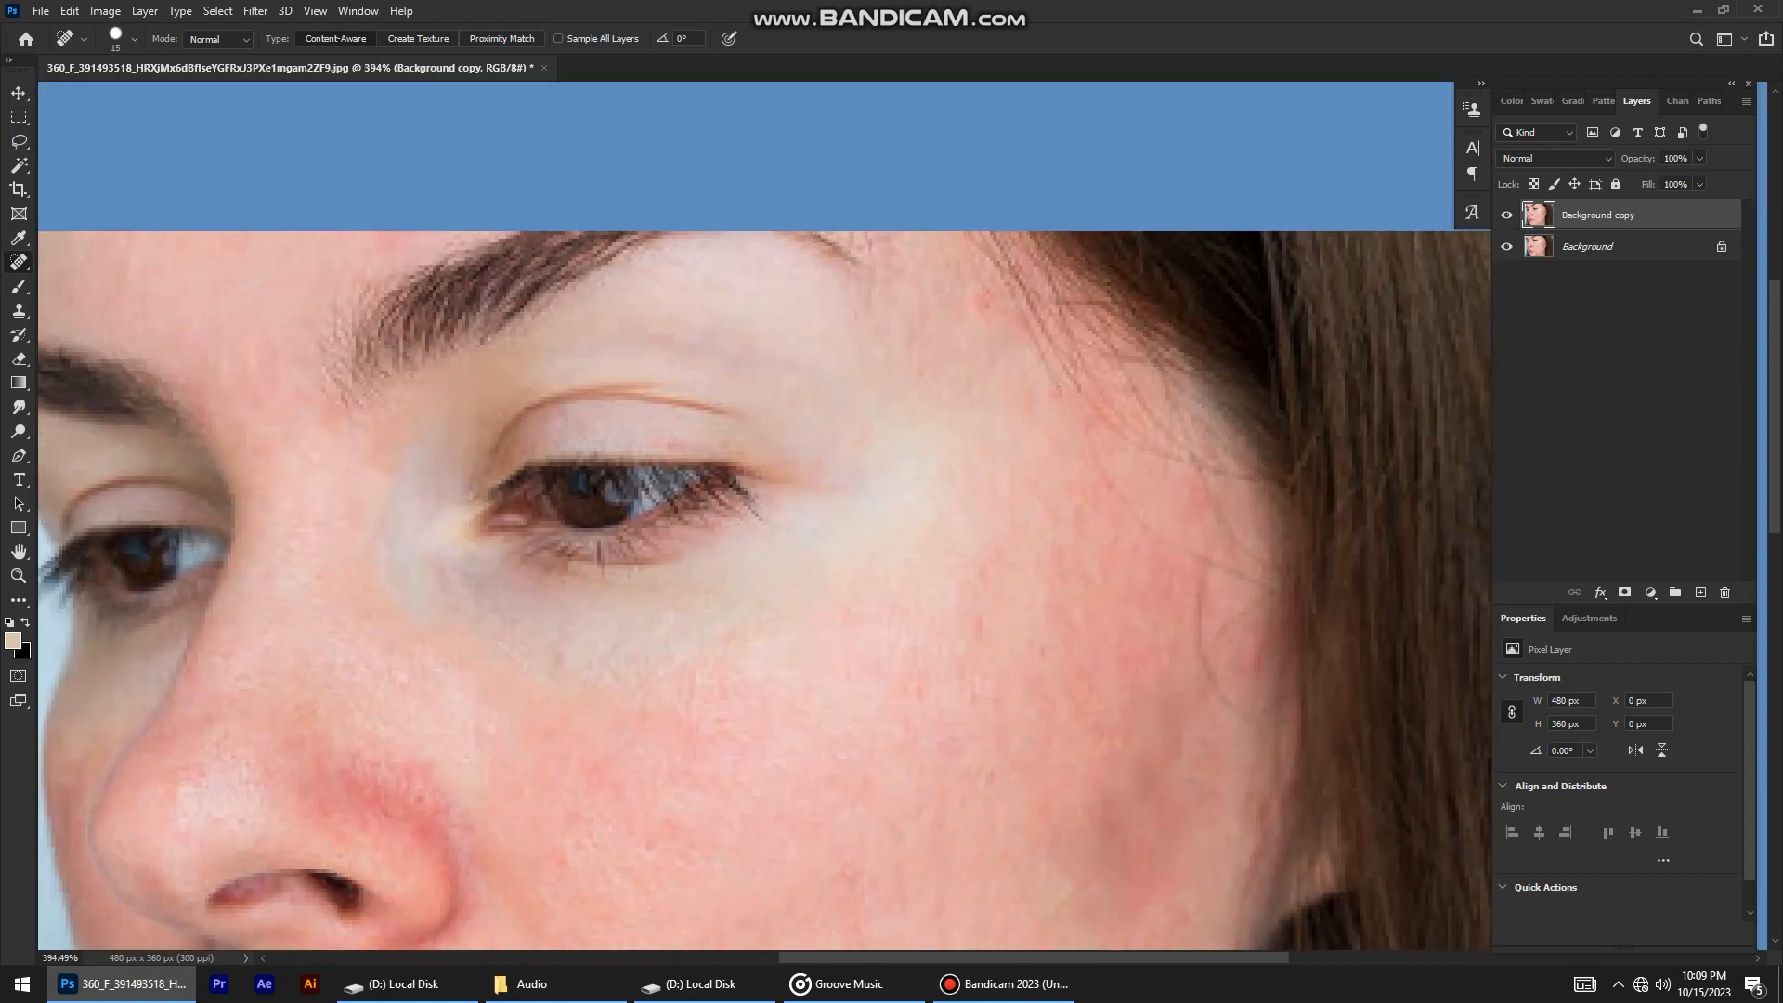
Heal the remaining small uneven spots on the middle and lower cheek.
scroll(975, 298, down, 3)
scroll(988, 648, up, 2)
drag(1029, 609, 1006, 641)
drag(1026, 564, 949, 597)
drag(898, 483, 823, 633)
drag(823, 649, 819, 658)
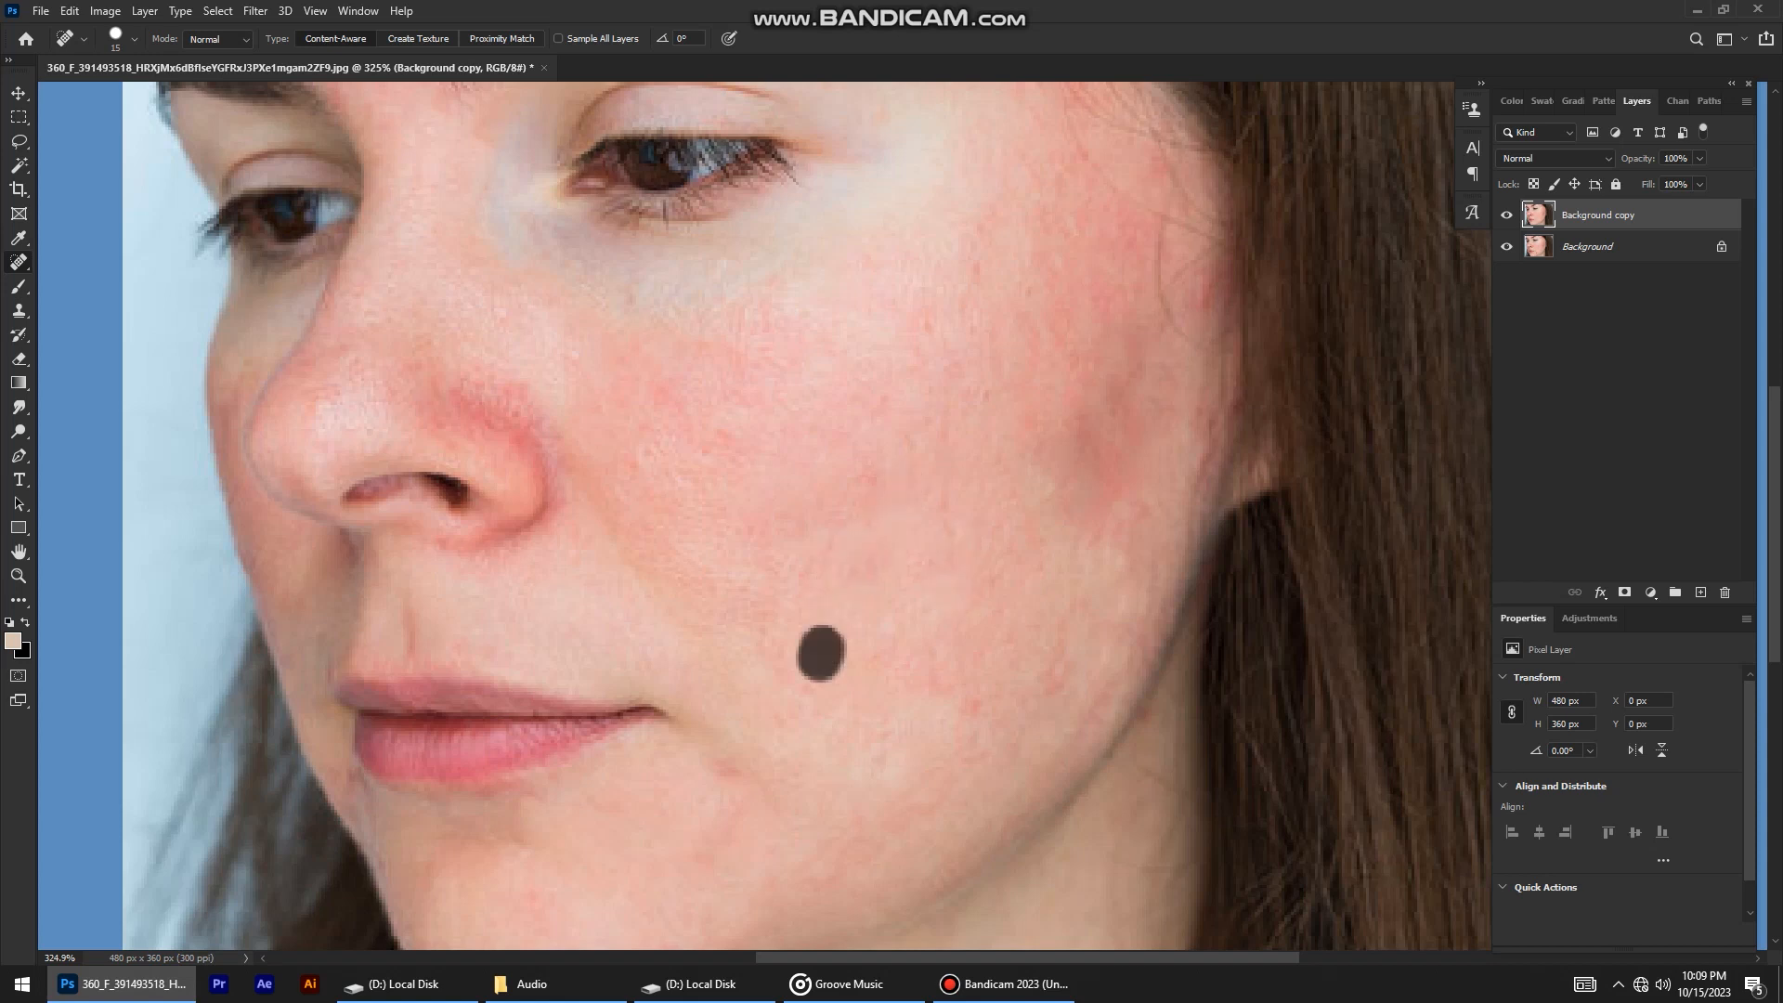
scroll(822, 654, down, 3)
Heal the skin beside the inner end of the far eyebrow and compare the retouched layer with the original.
key(v)
scroll(614, 270, up, 4)
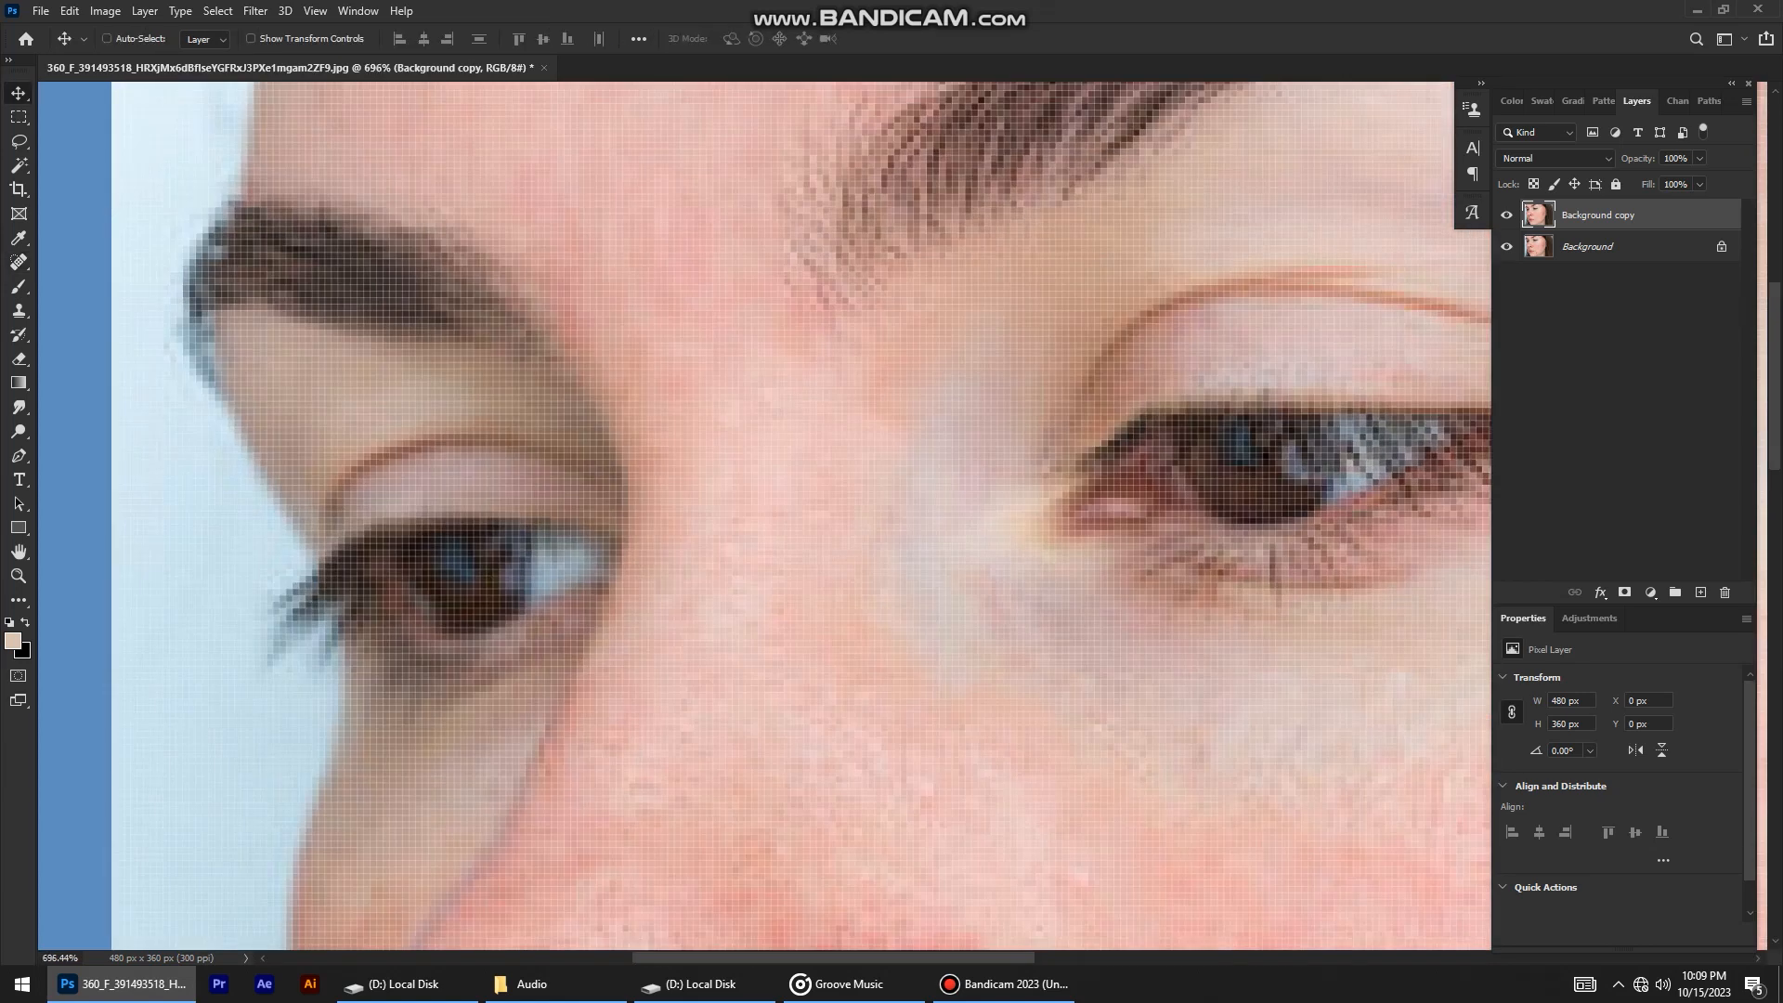
key(b)
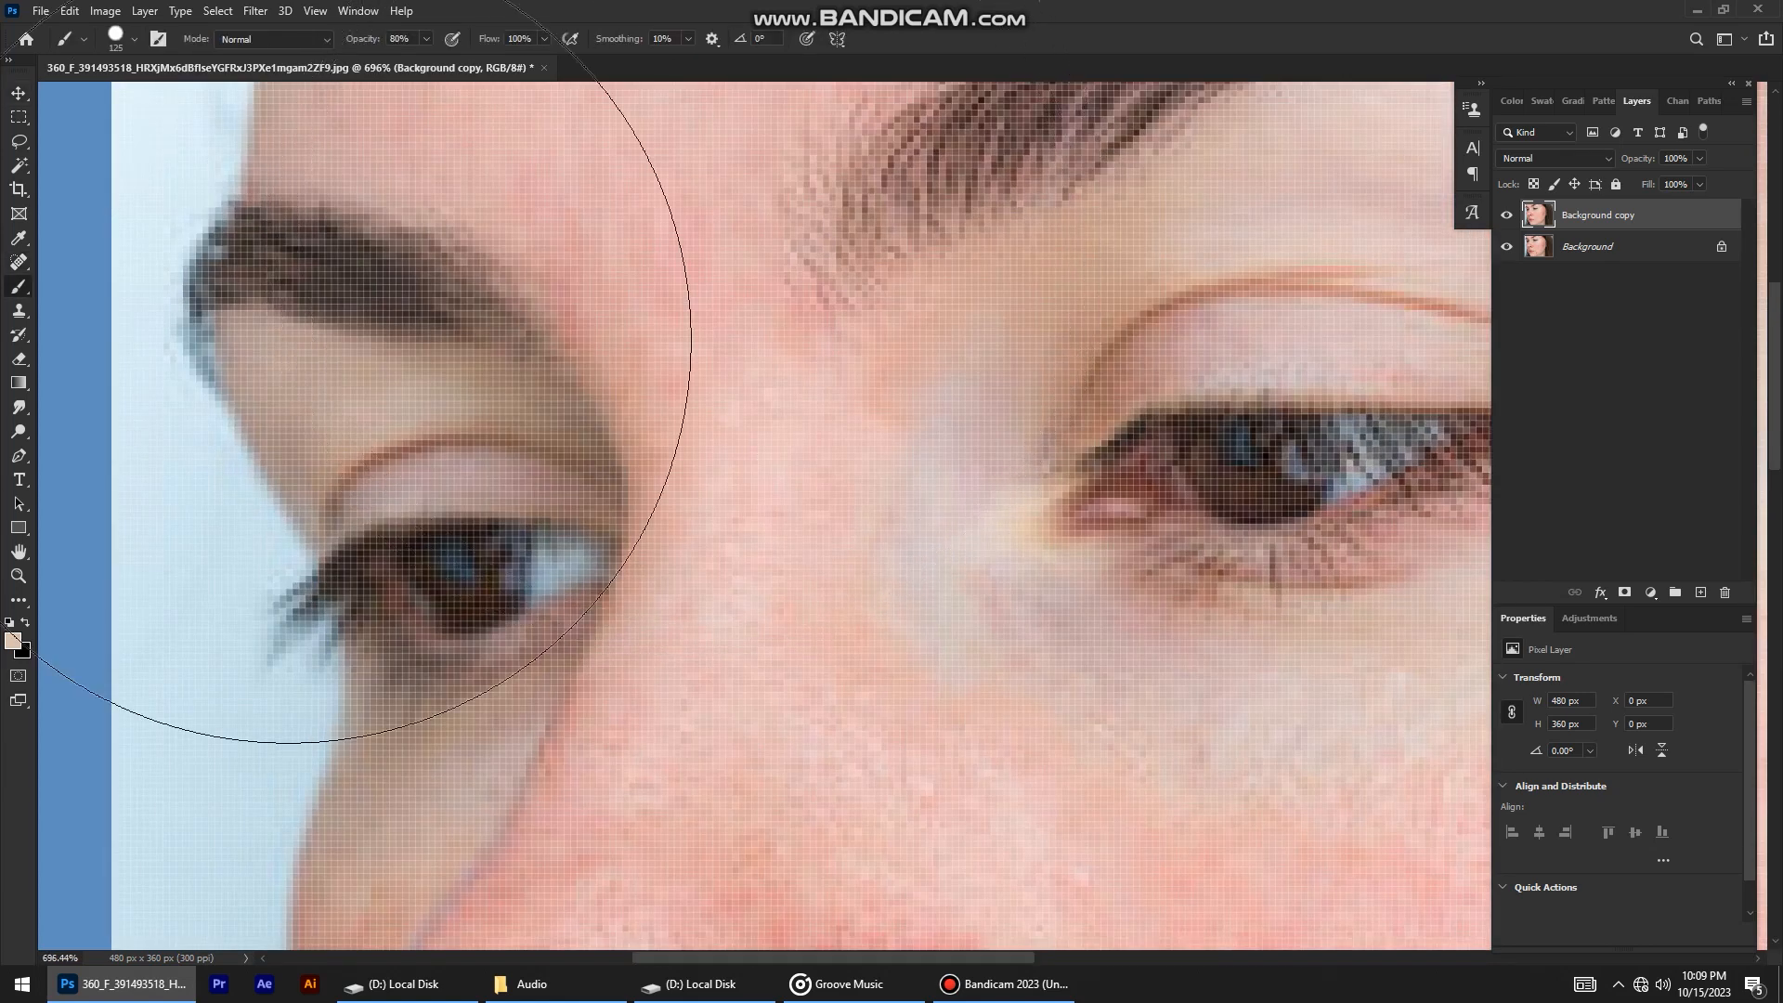
key(j)
drag(597, 251, 557, 278)
scroll(845, 383, down, 5)
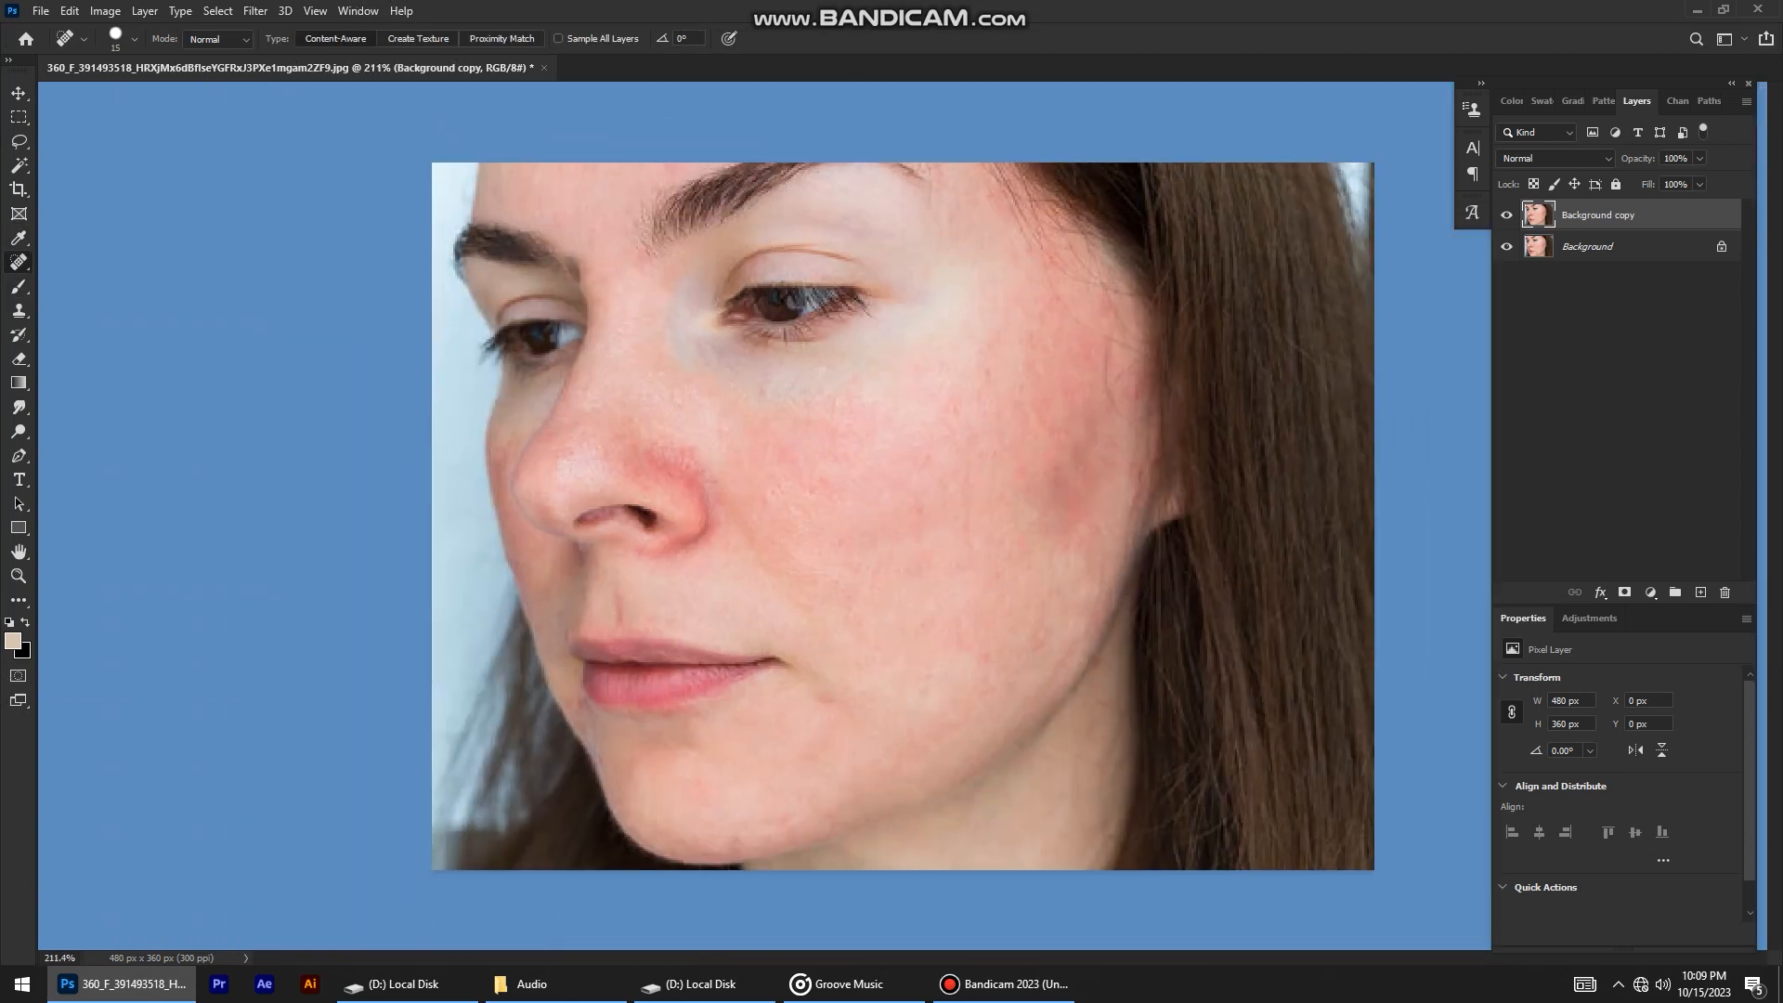
click(1506, 215)
click(1506, 215)
scroll(705, 490, up, 3)
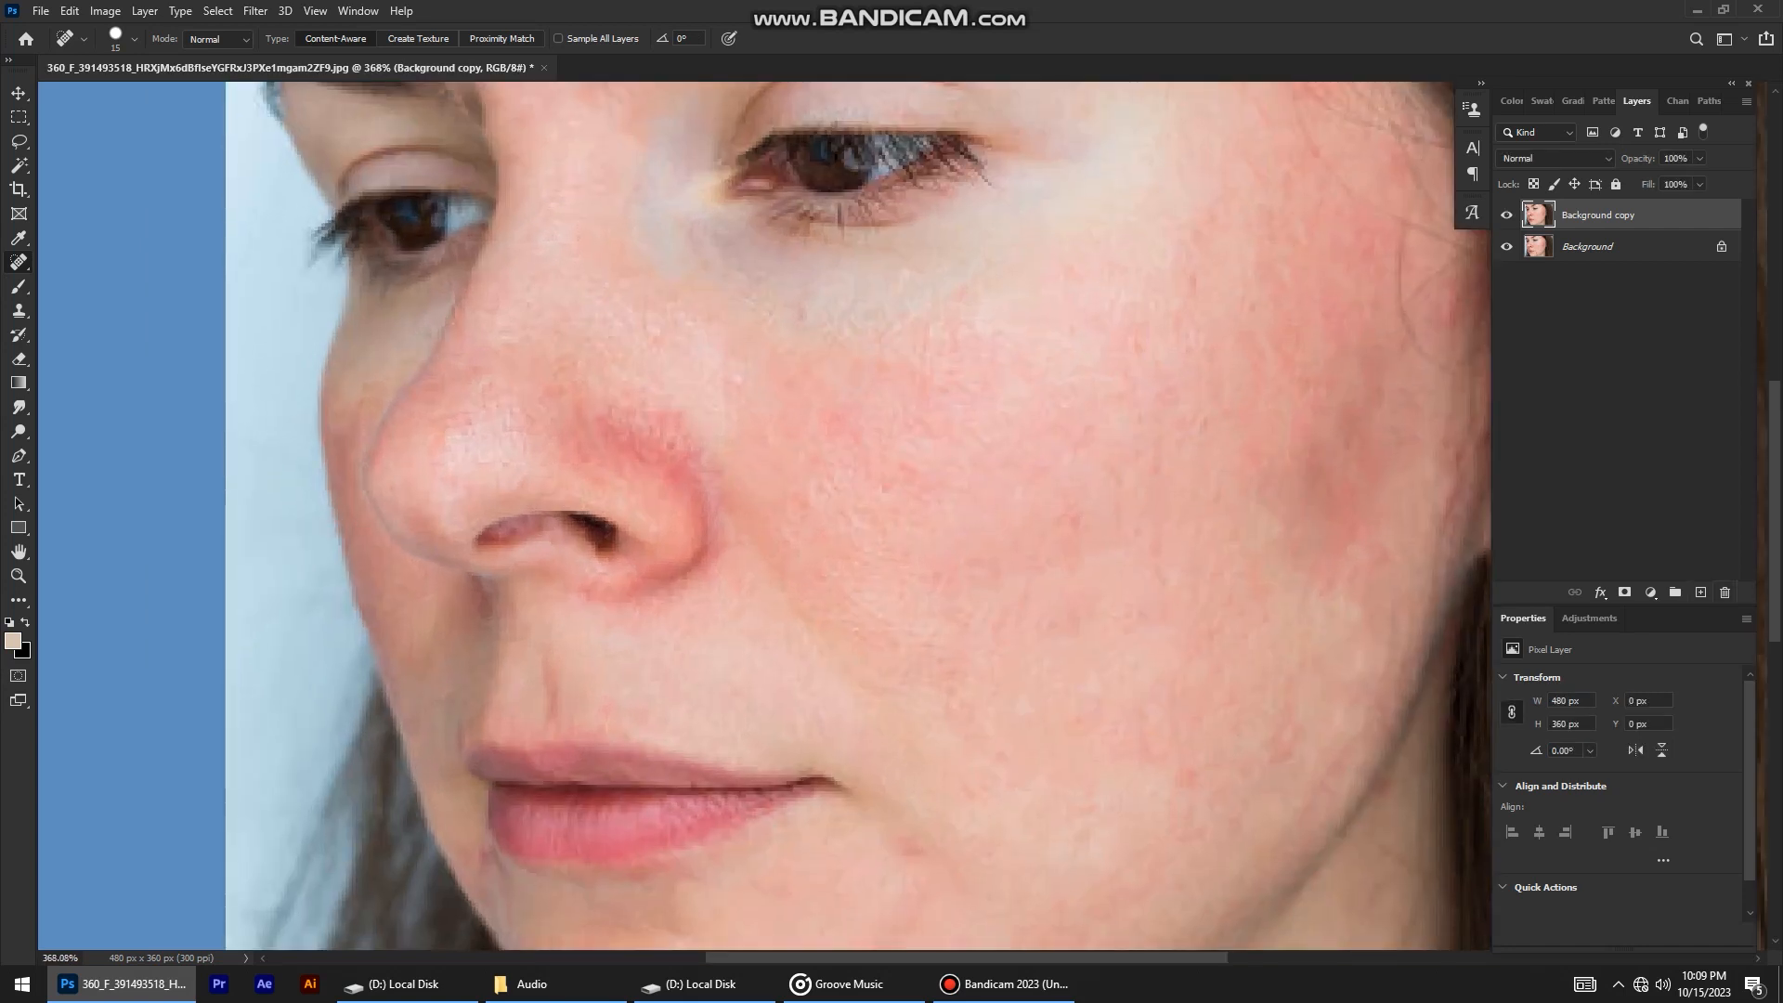
Add two new empty layers above the Background copy layer.
key(ctrl+shift+alt+n)
key(ctrl+shift+alt+n)
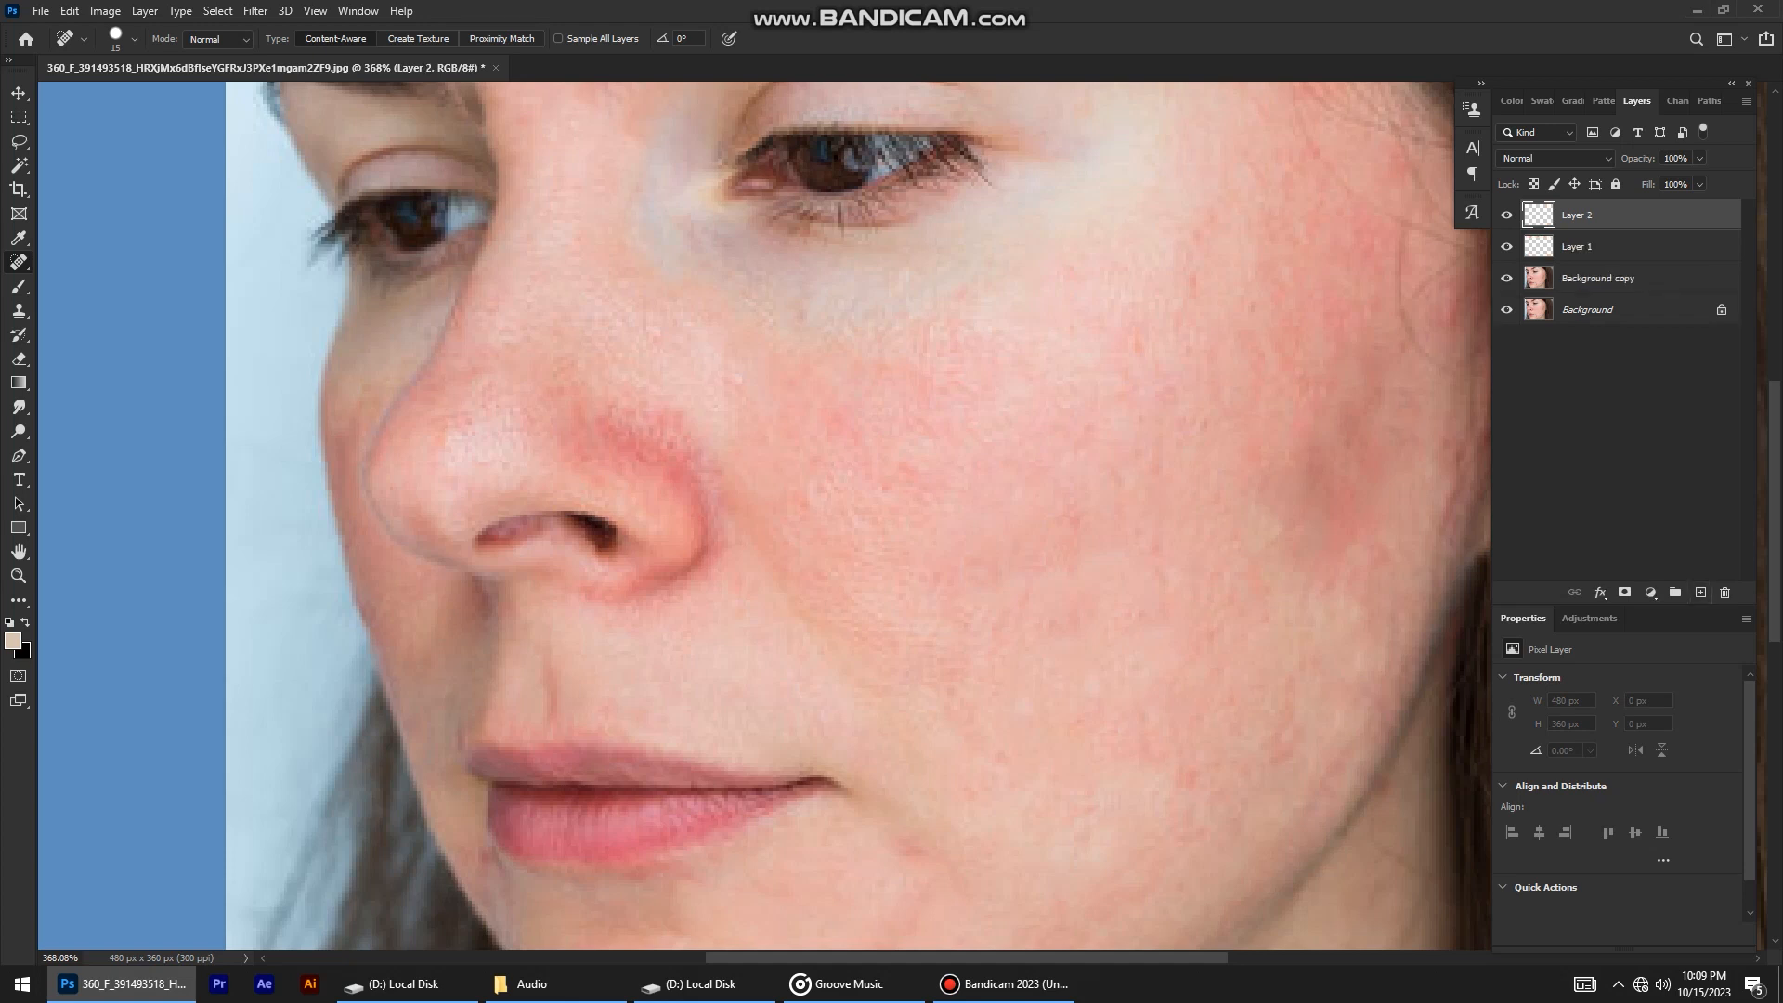
drag(705, 490, 694, 609)
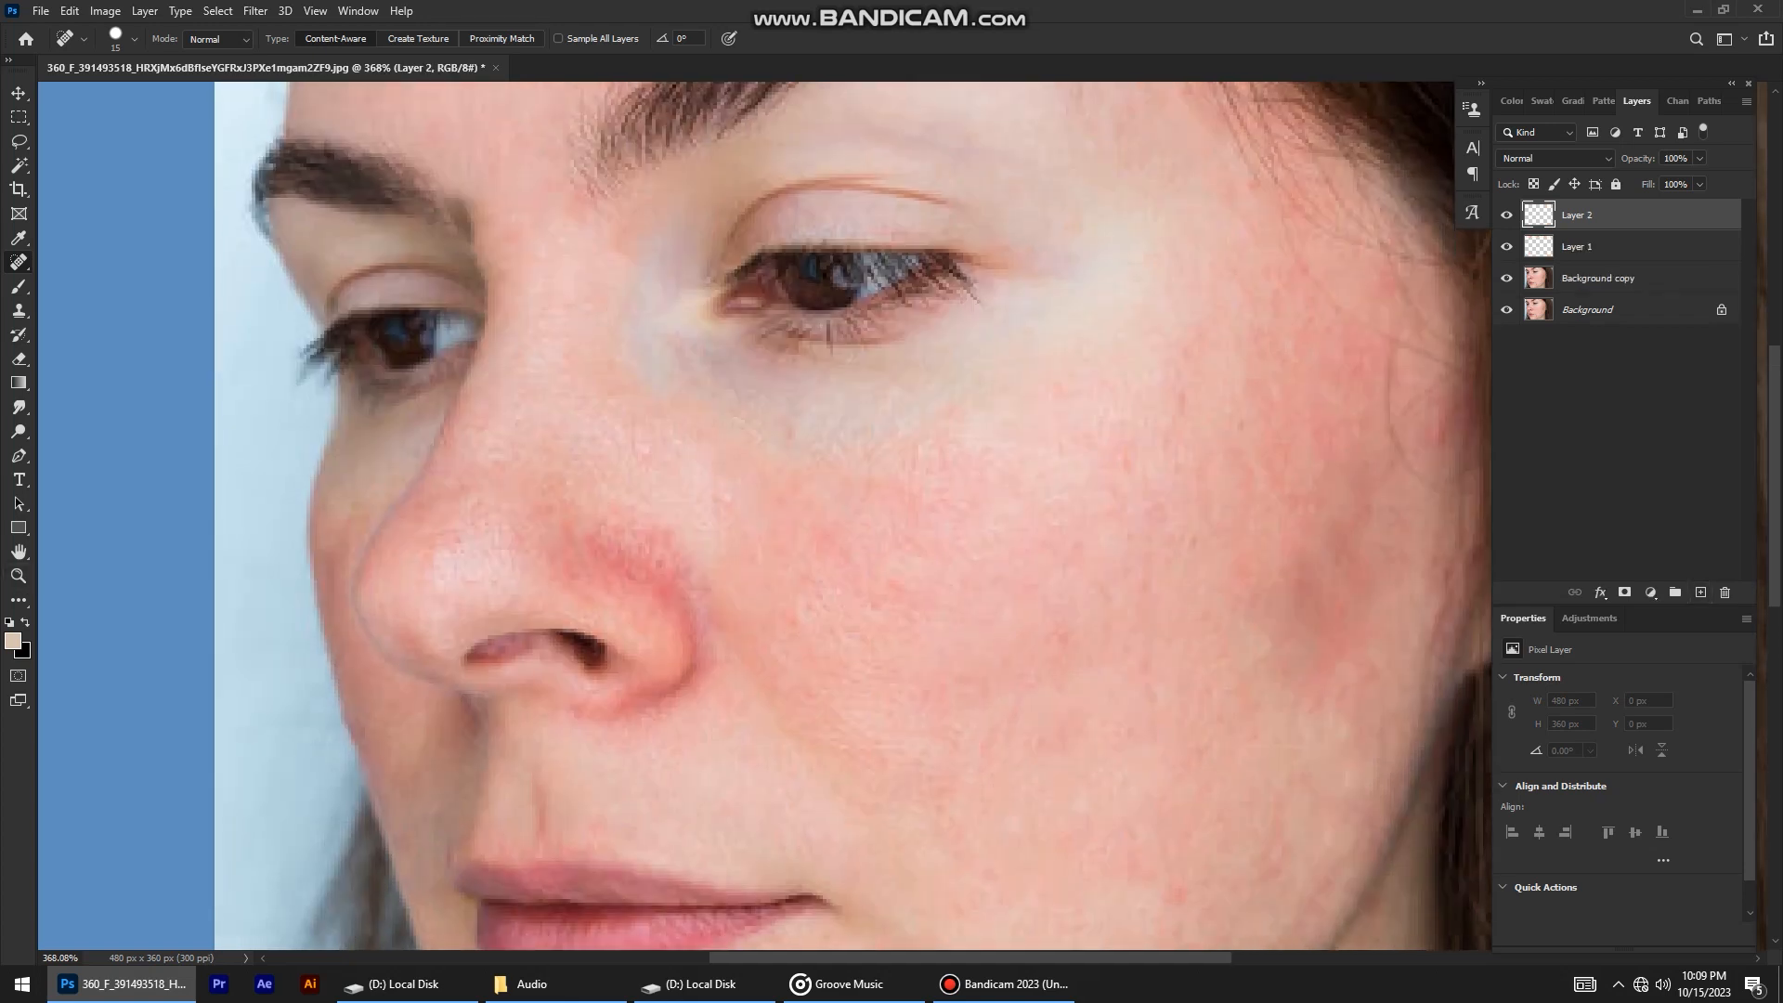
Set the foreground colour to the skin tone #e5b8b3 sampled from the cheek.
click(13, 641)
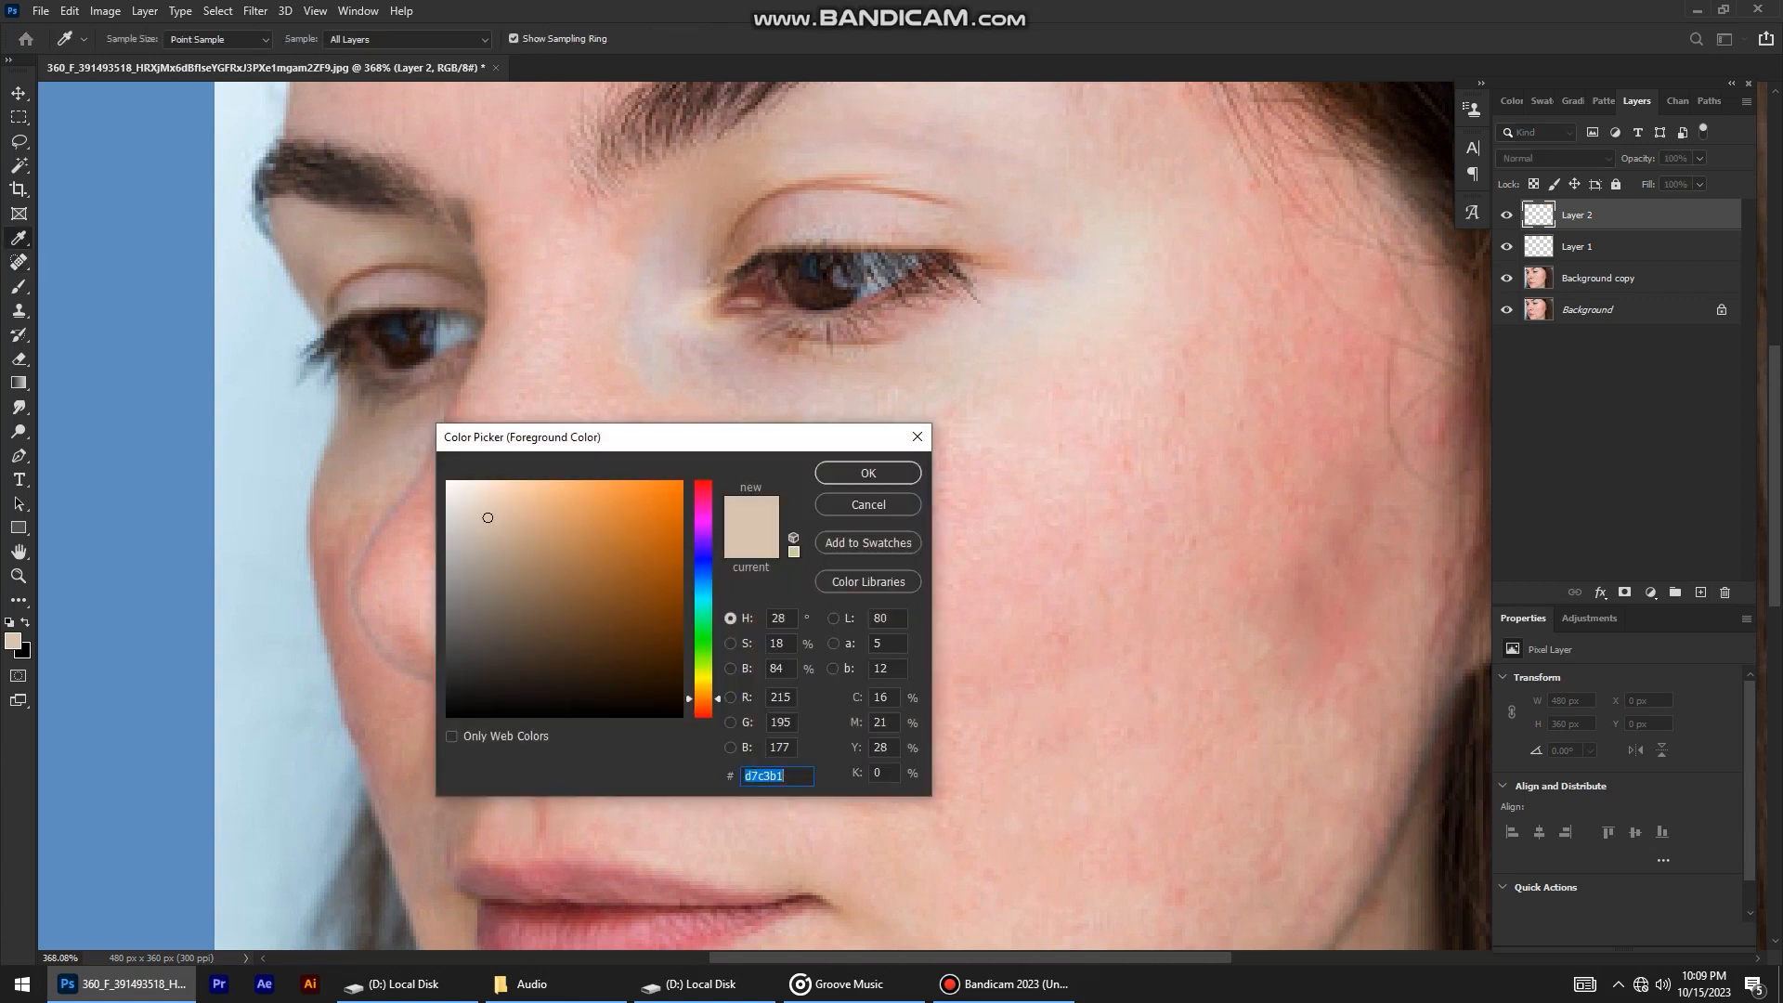
click(1031, 539)
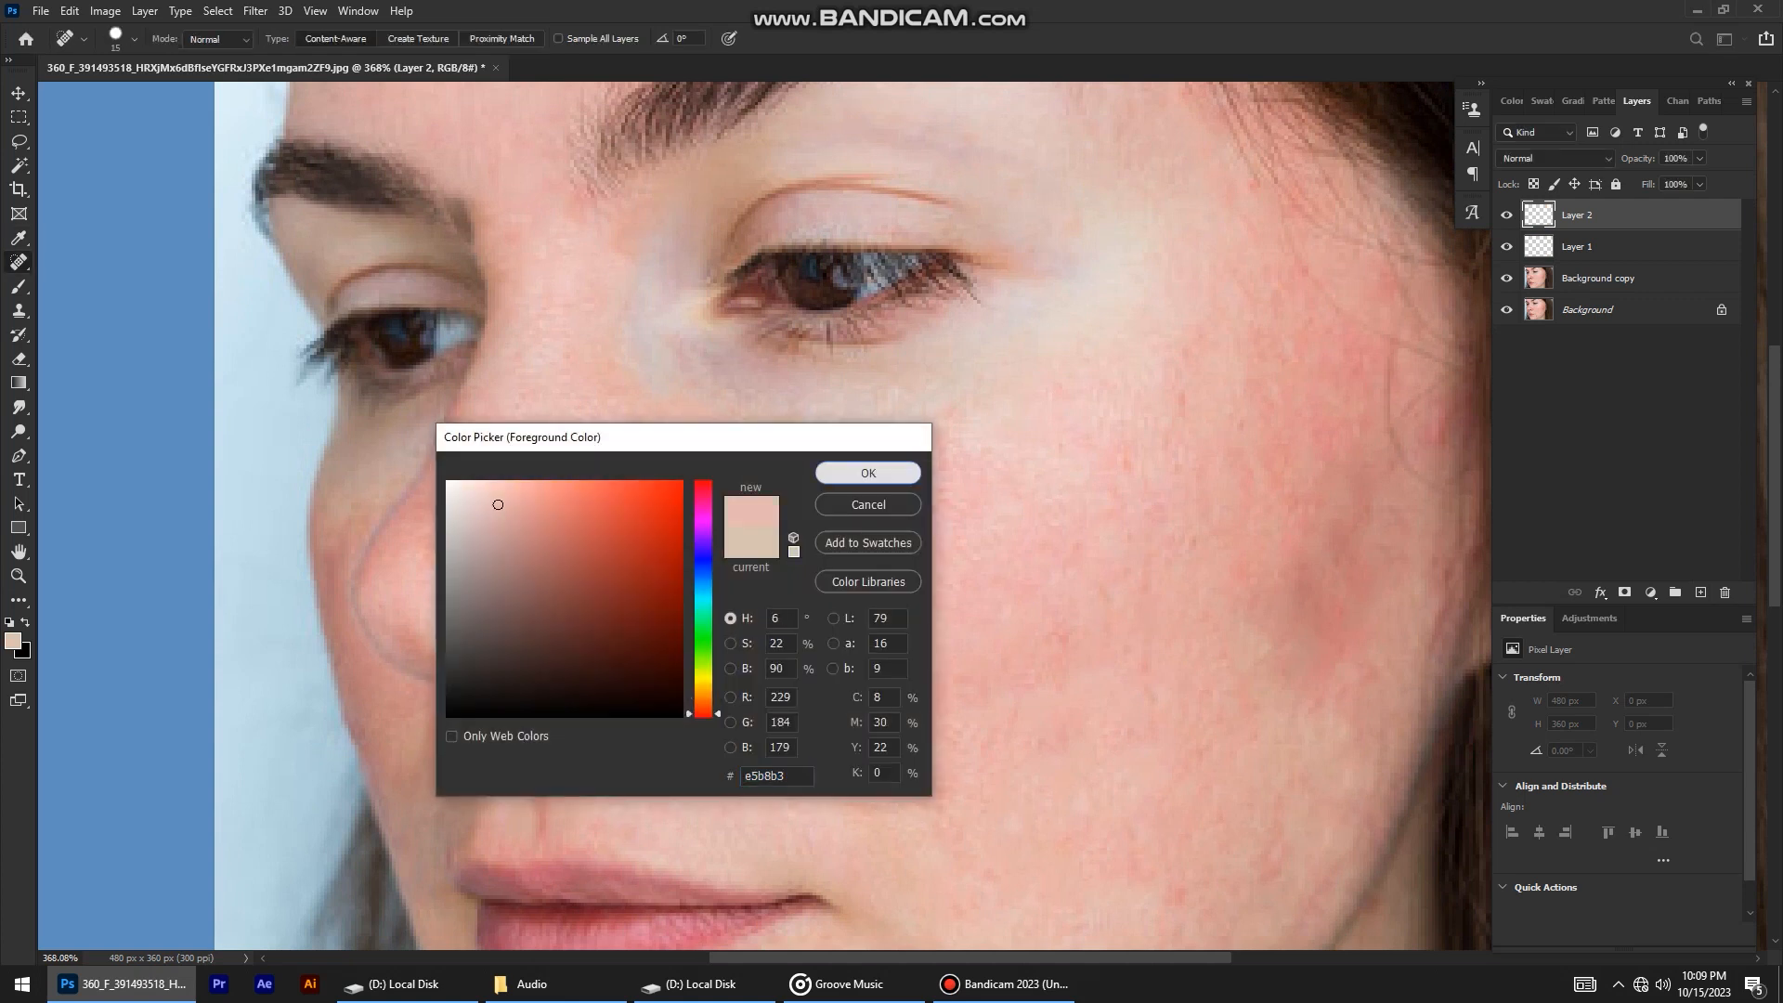
click(868, 472)
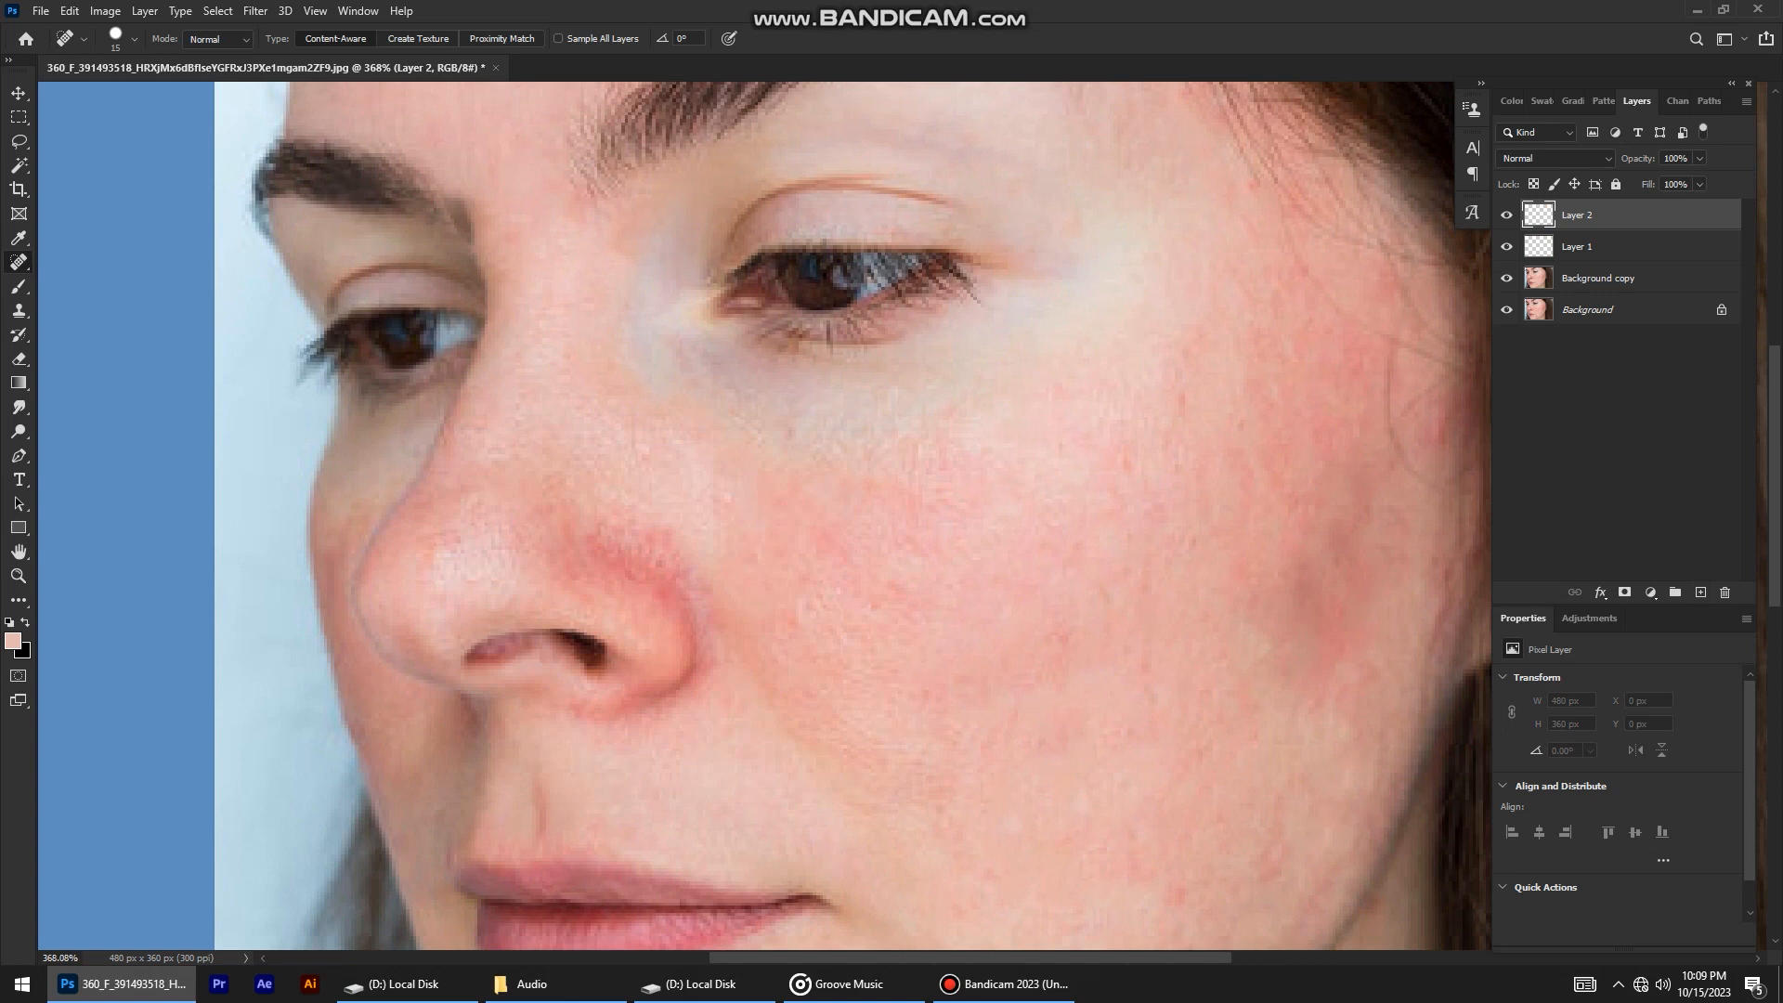
Set the foreground colour to the redder skin tone #e4a7a6 sampled from the cheek.
click(13, 640)
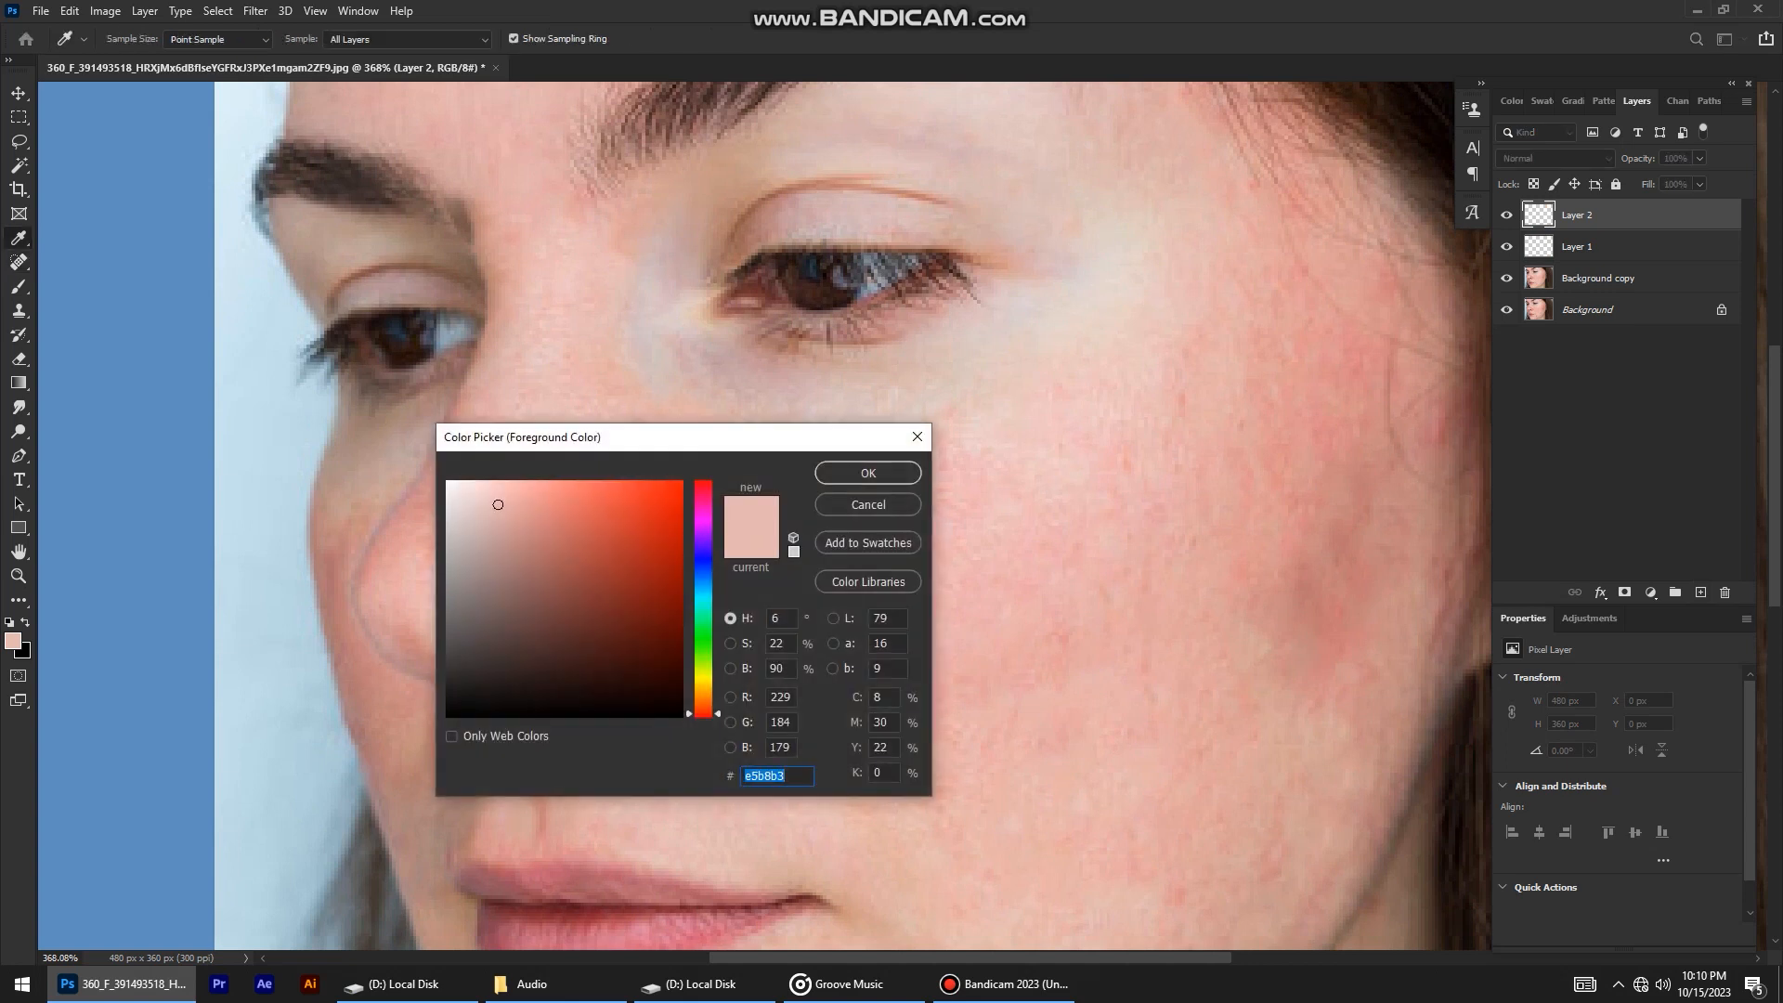
click(1053, 603)
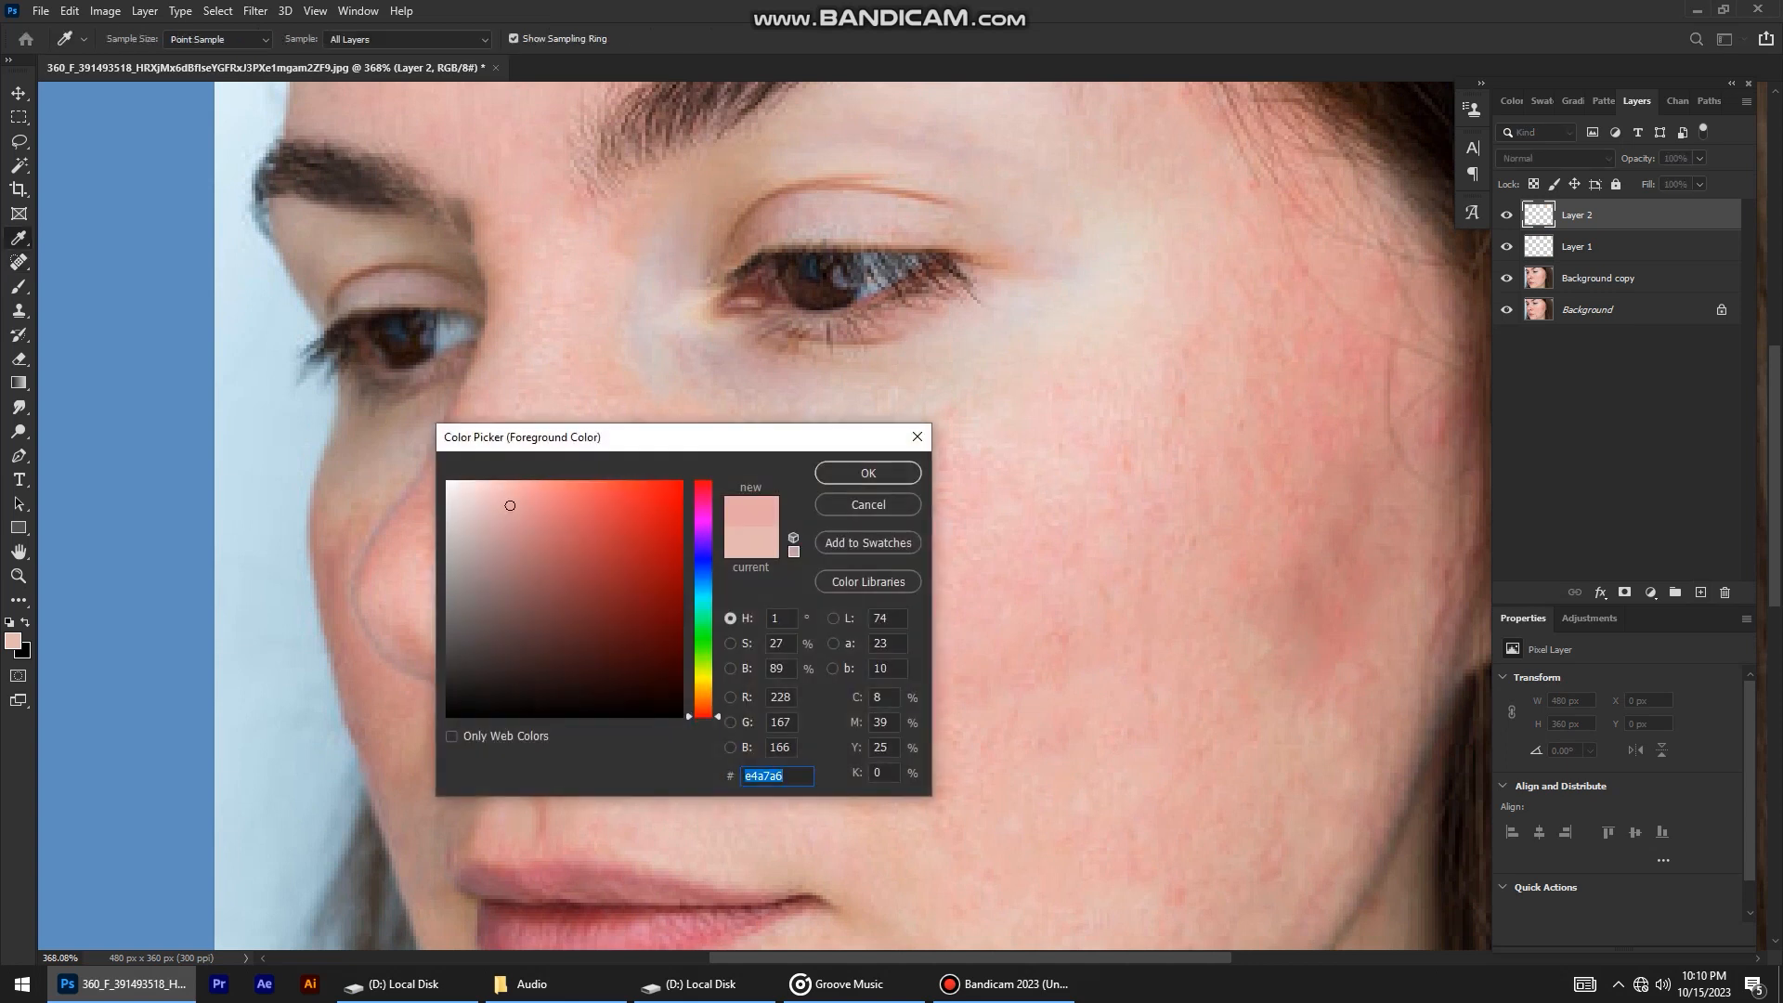
click(867, 473)
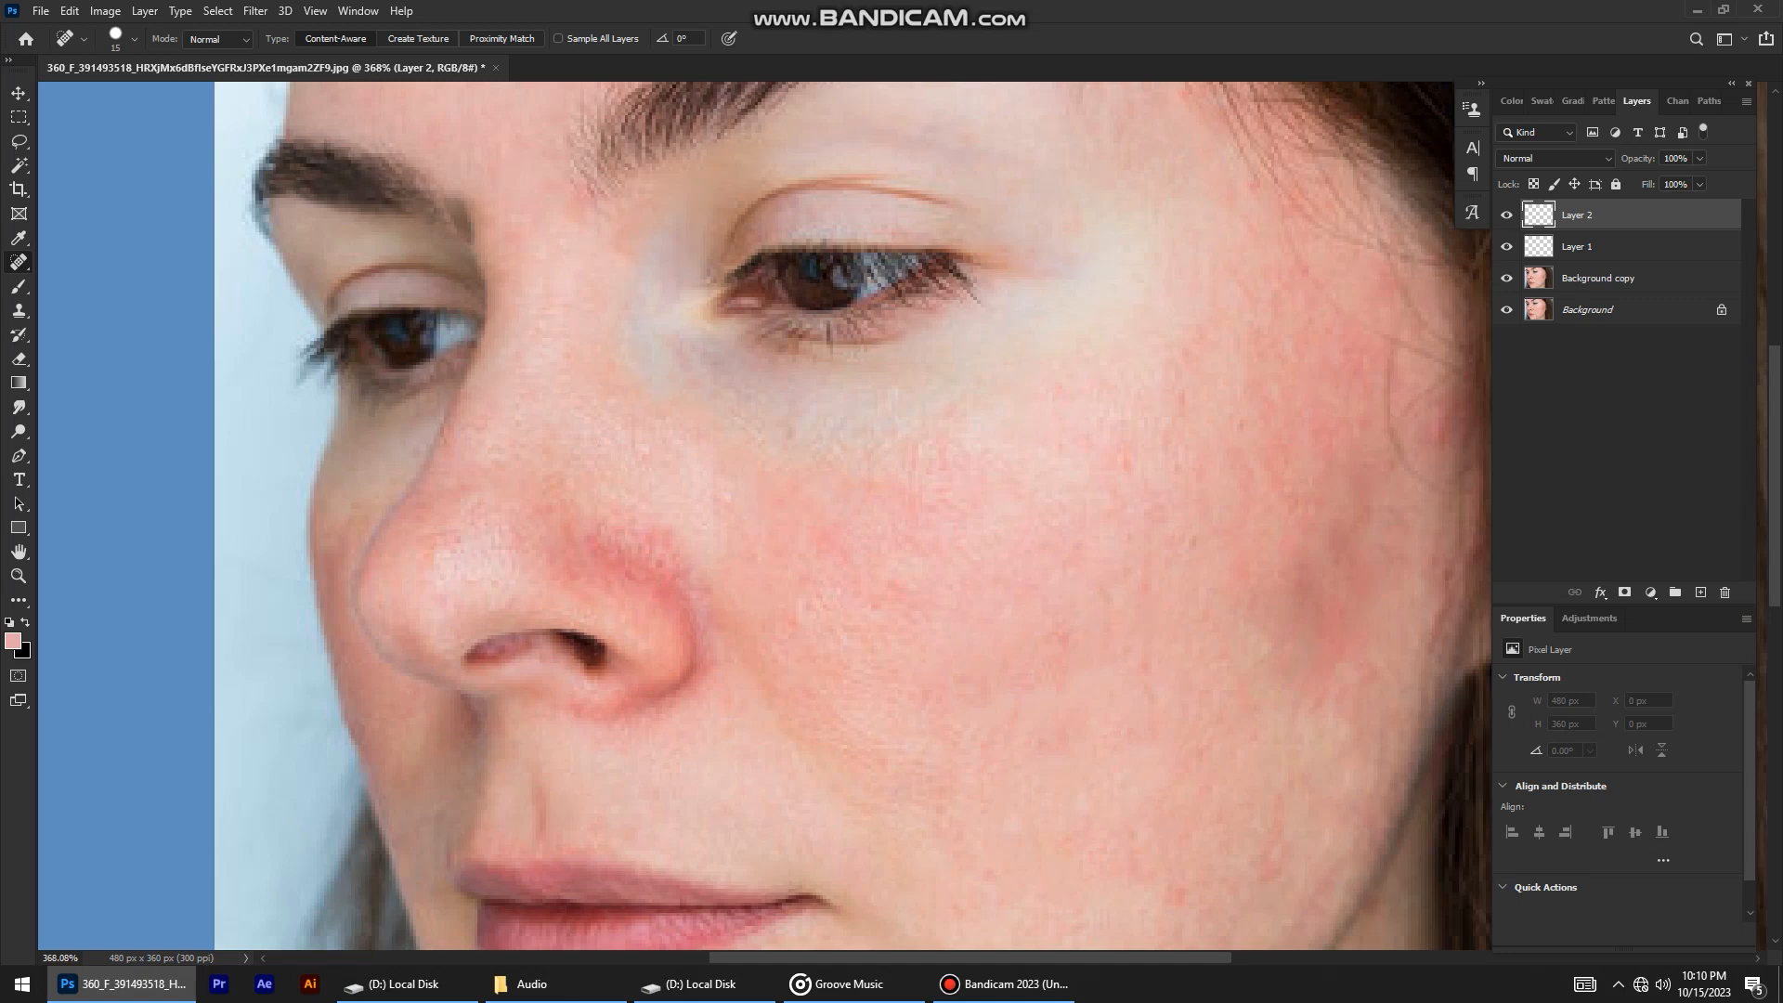
Paint a round colour swatch about 38 px wide on Layer 2 over the pale background beside the jaw, using a reduced Brush.
key(b)
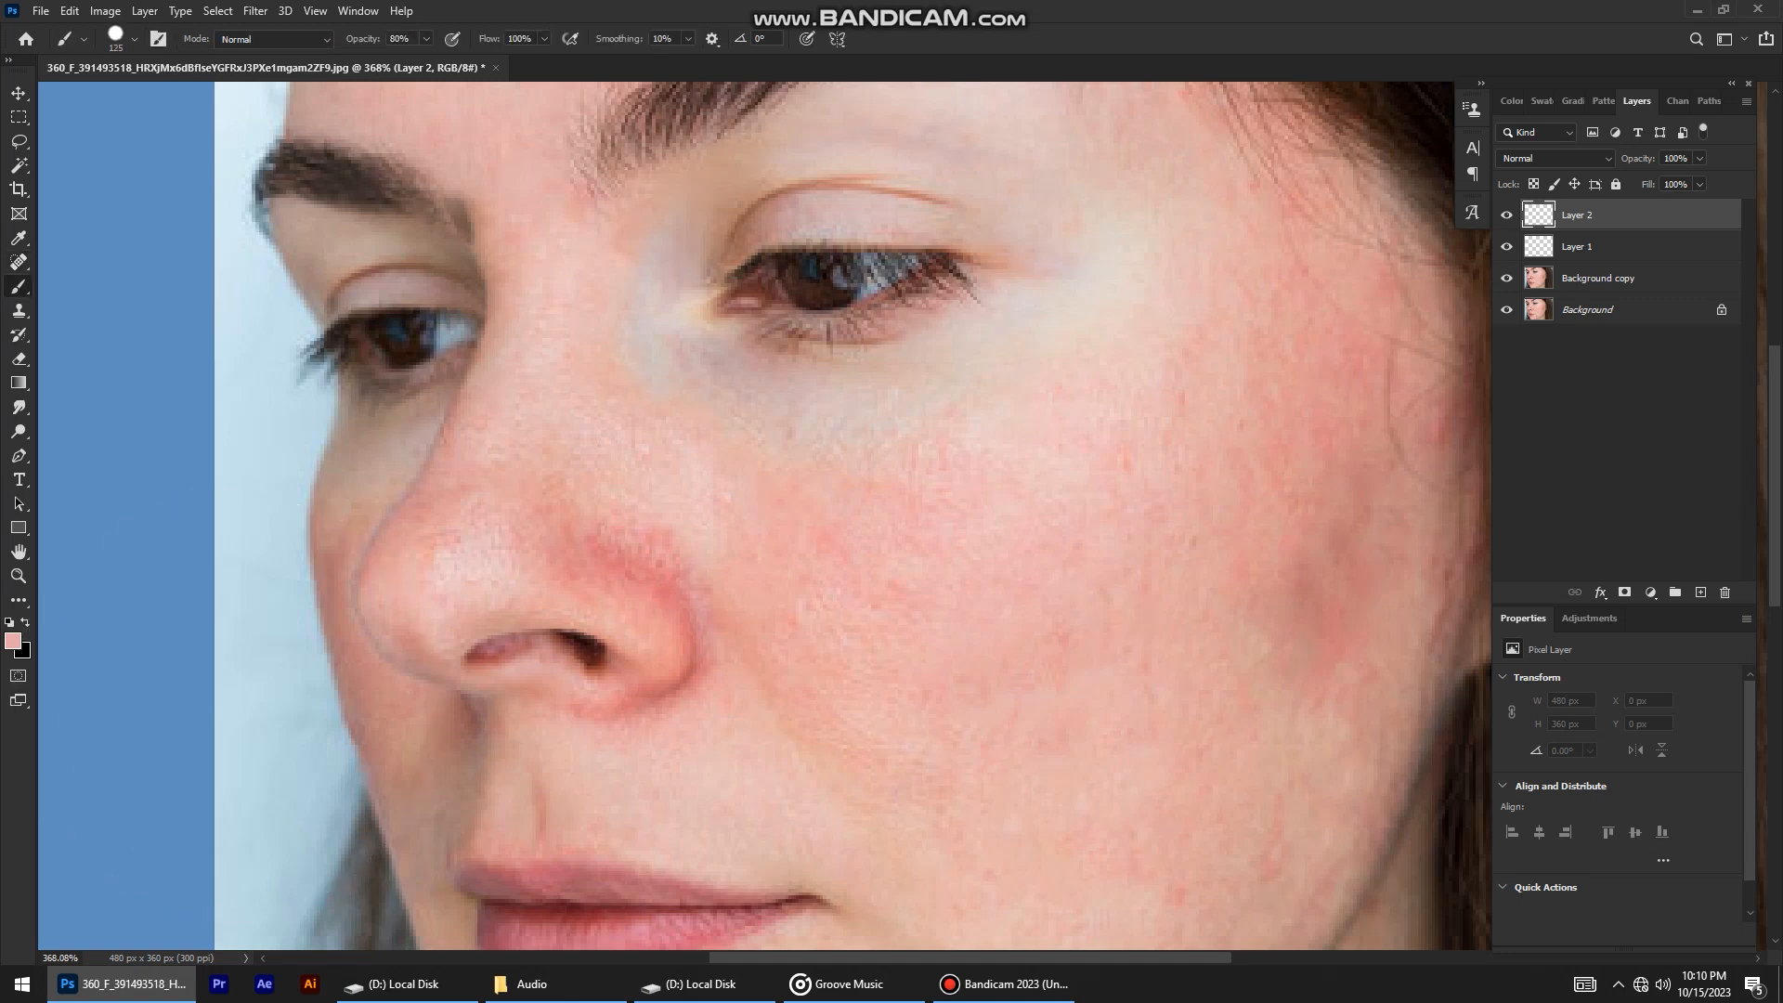
key(bracketleft)
key(bracketleft)
key(bracketleft)
key(bracketleft)
key(bracketleft)
key(bracketleft)
key(bracketleft)
drag(828, 322, 1070, 164)
key(bracketleft)
click(527, 670)
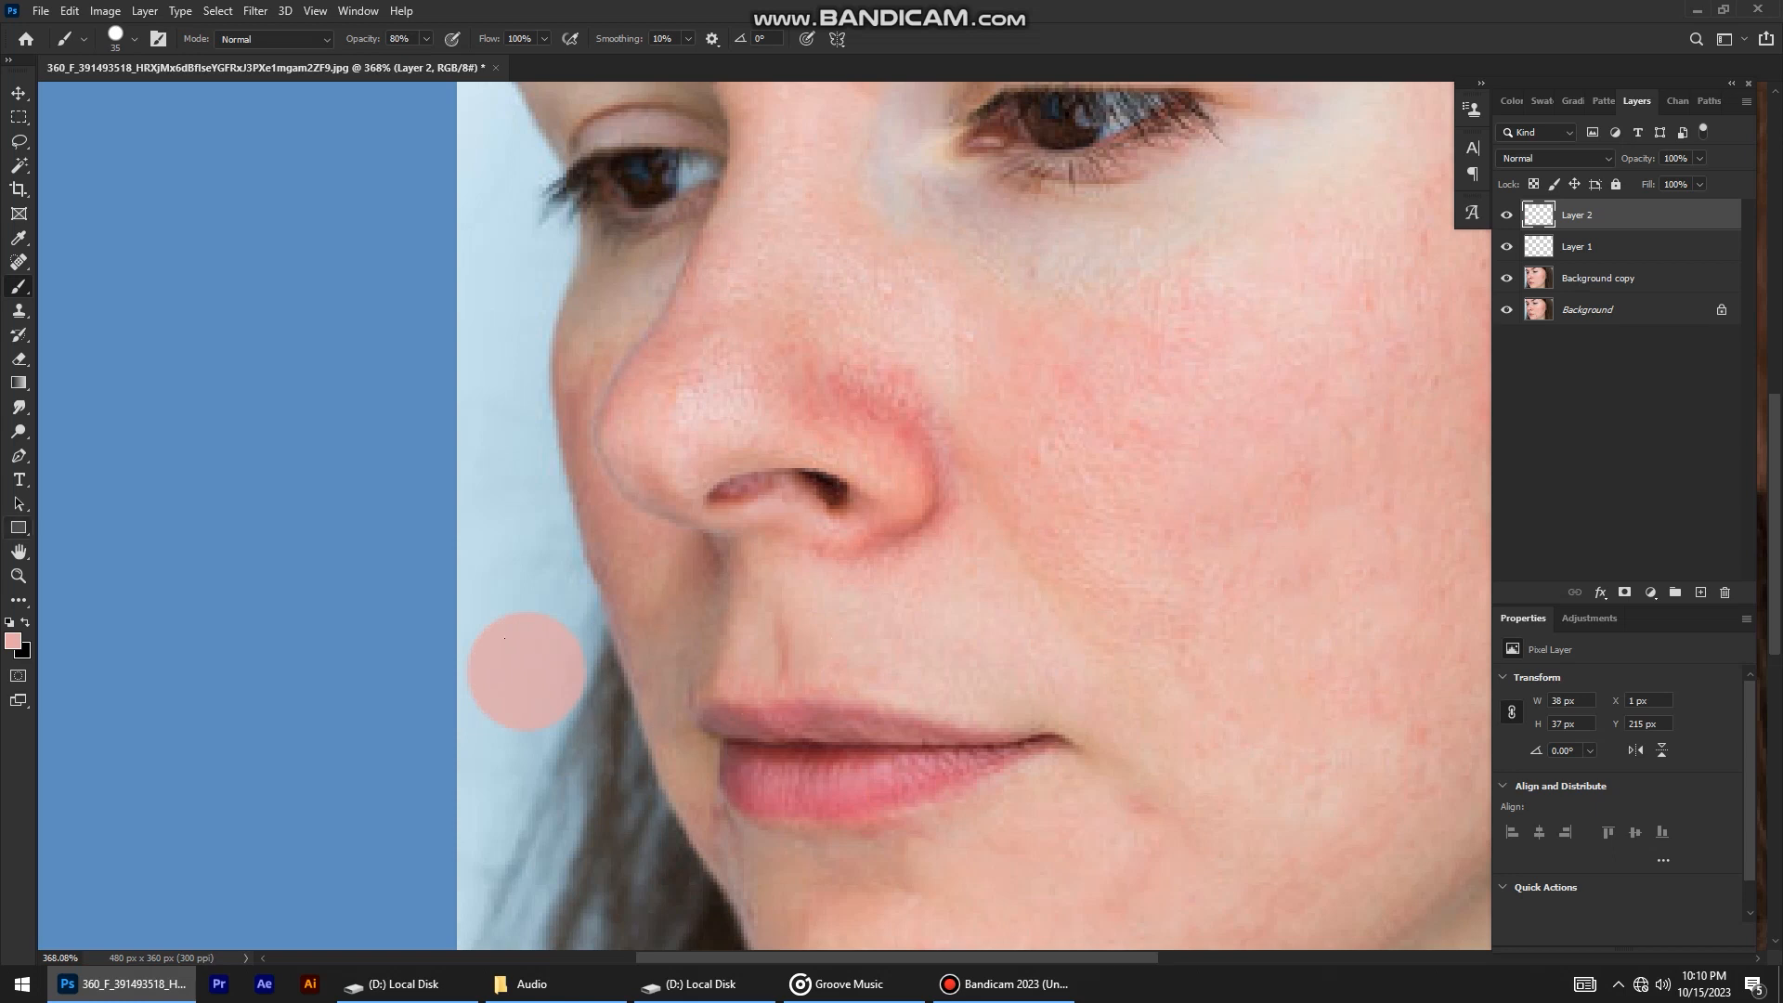
Sample a lighter skin tone from below the near eye and paint a second swatch about 38 px wide on Layer 1.
click(13, 640)
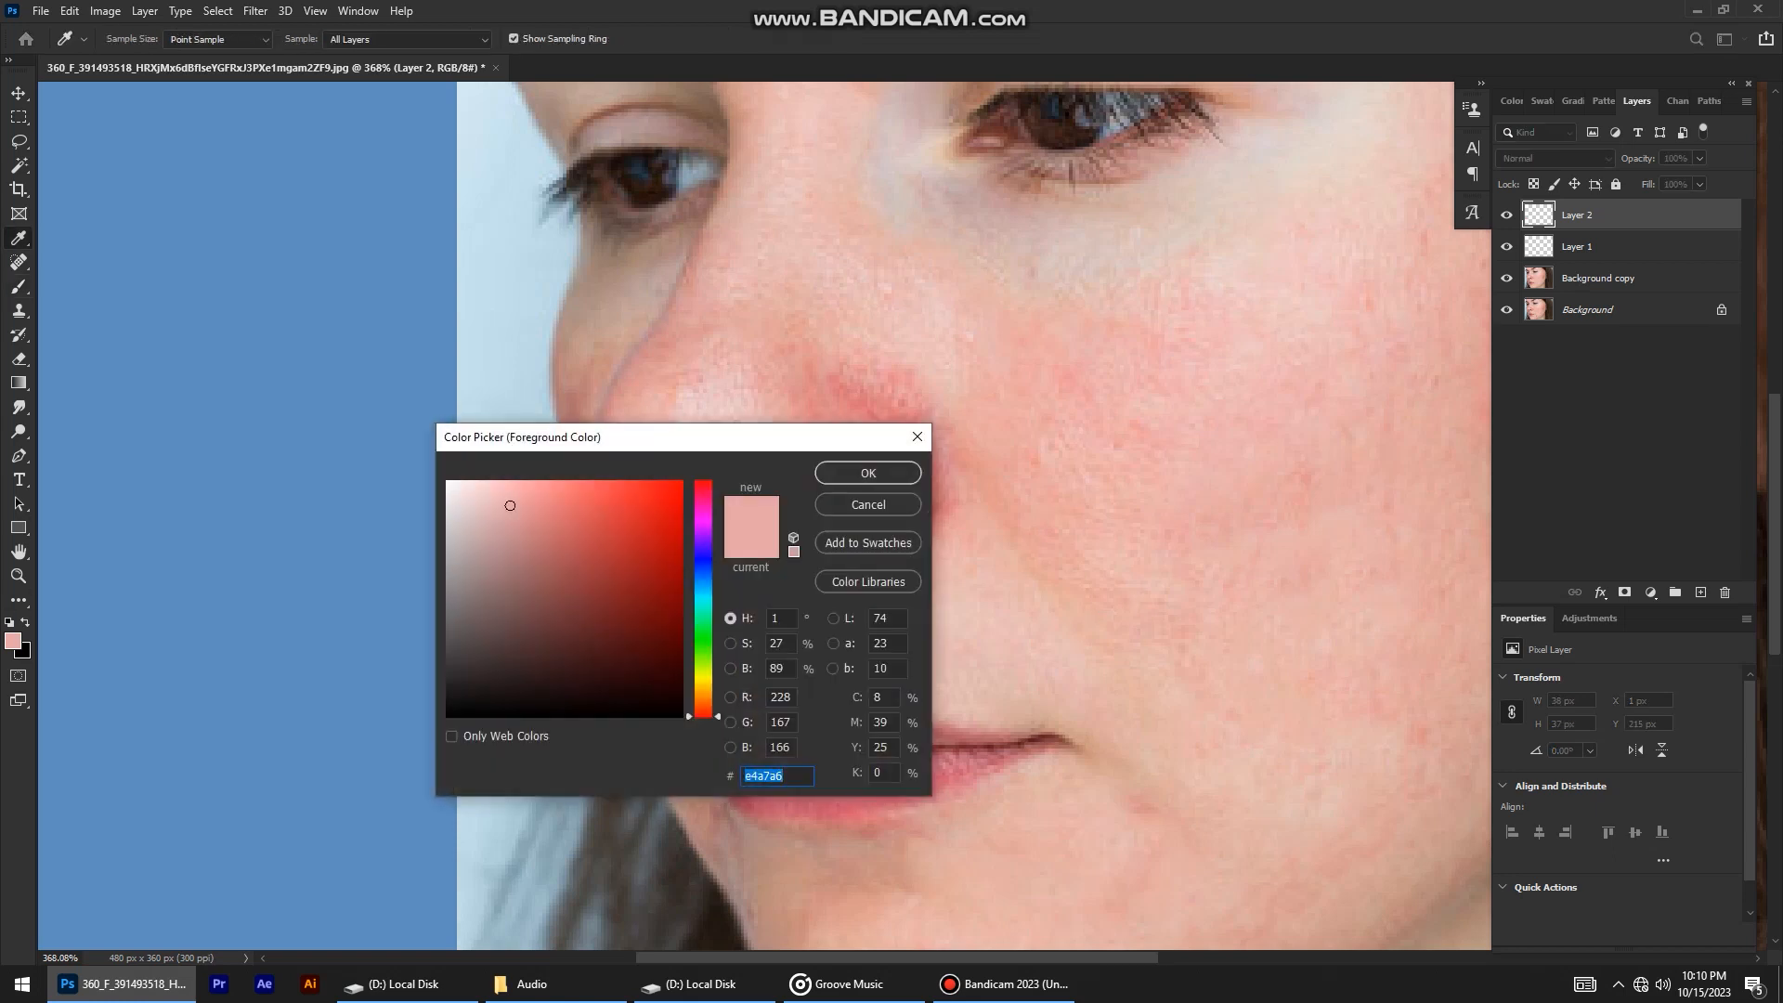
click(1068, 232)
click(867, 473)
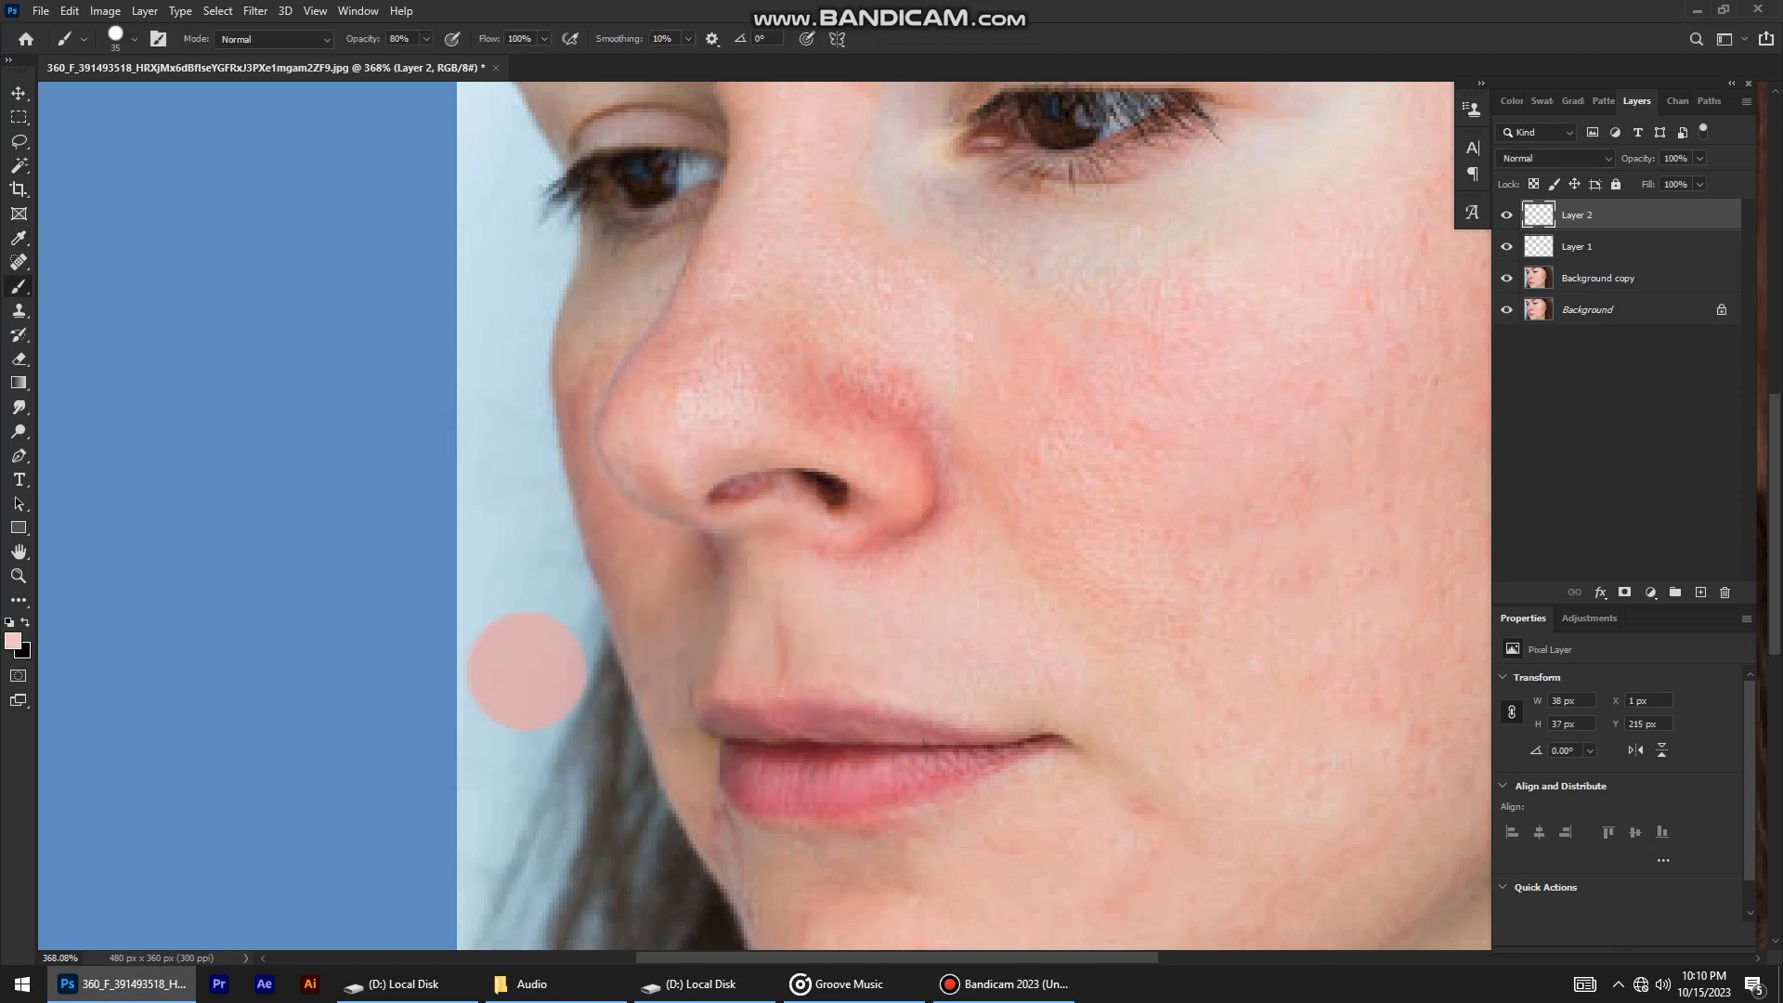
key(alt+bracketleft)
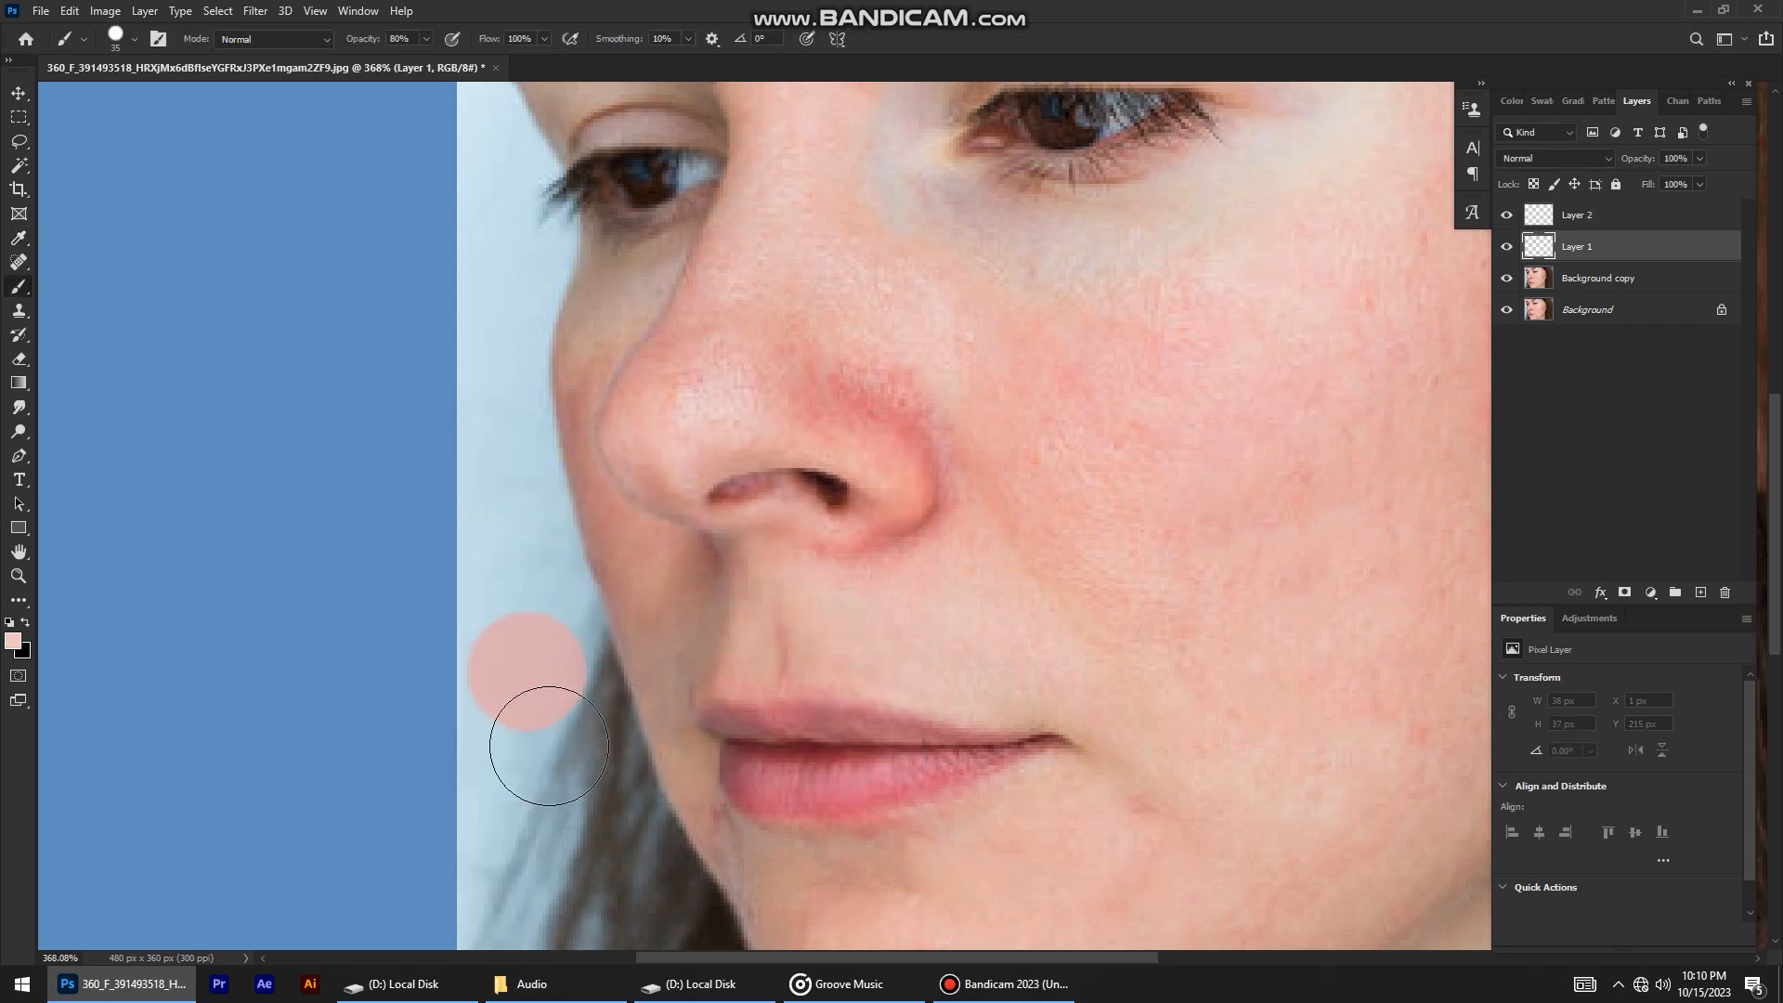
click(549, 745)
Select Layer 2 through its painted swatch beside the jaw and set the layer's blend mode to Subtract.
key(v)
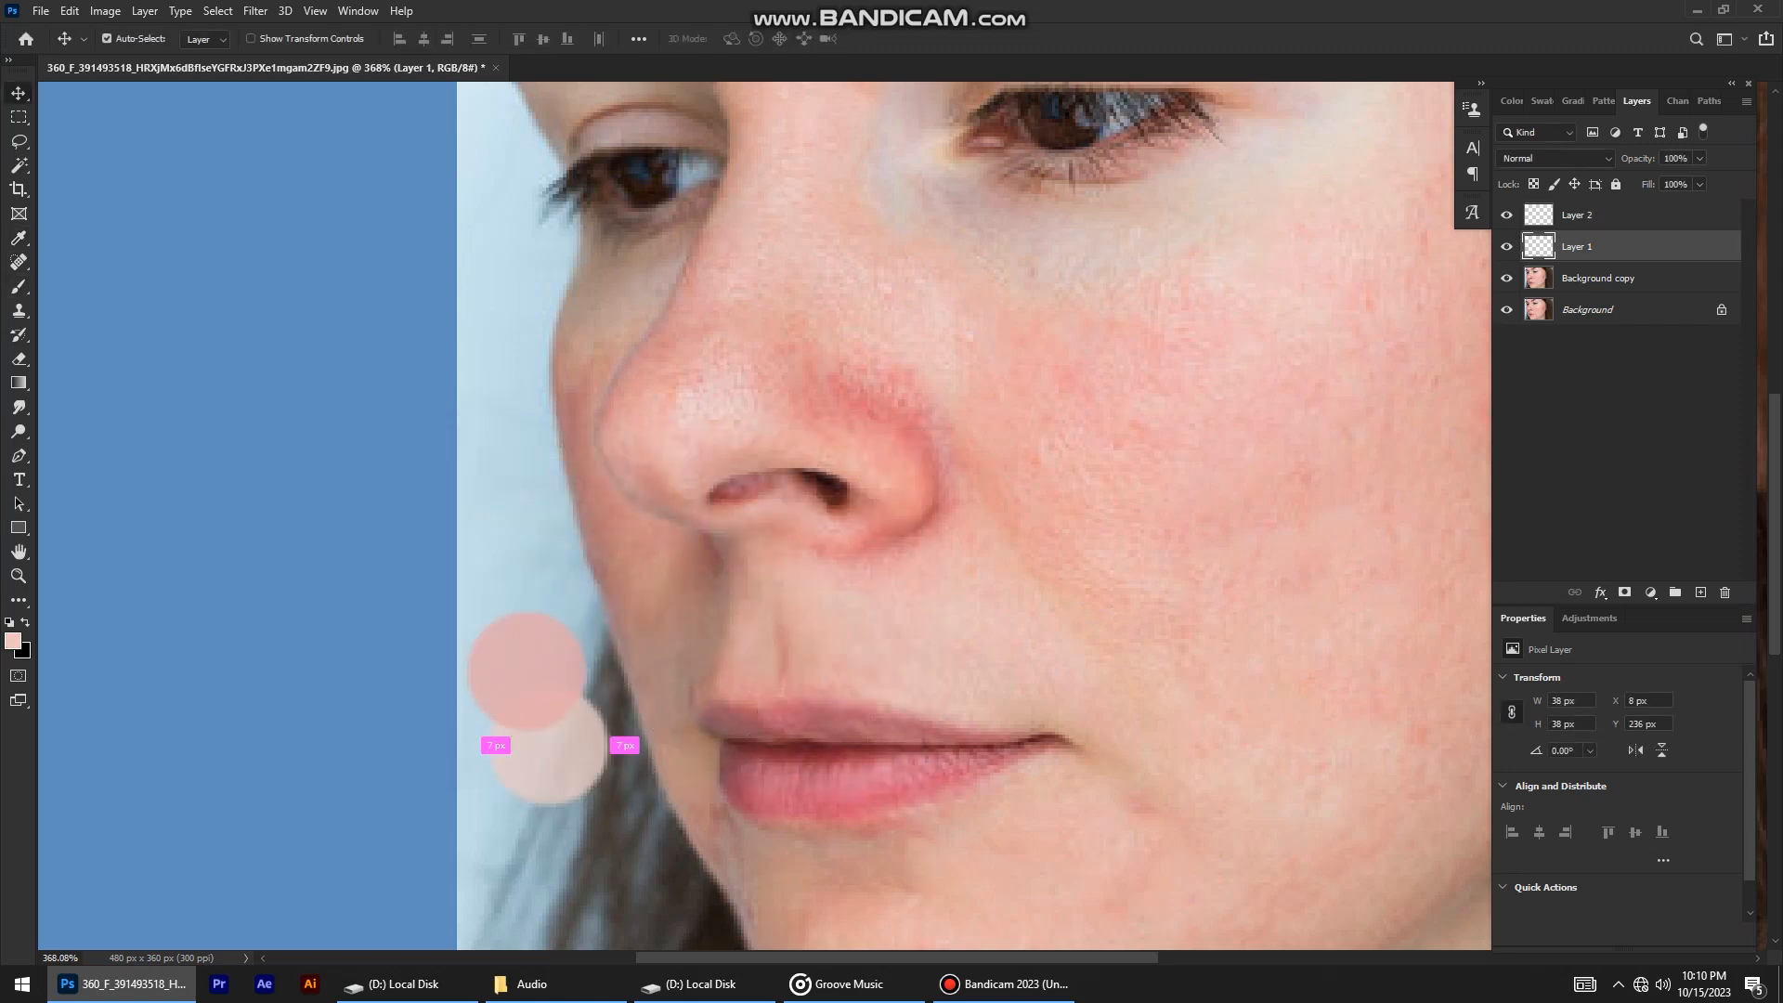
click(525, 669)
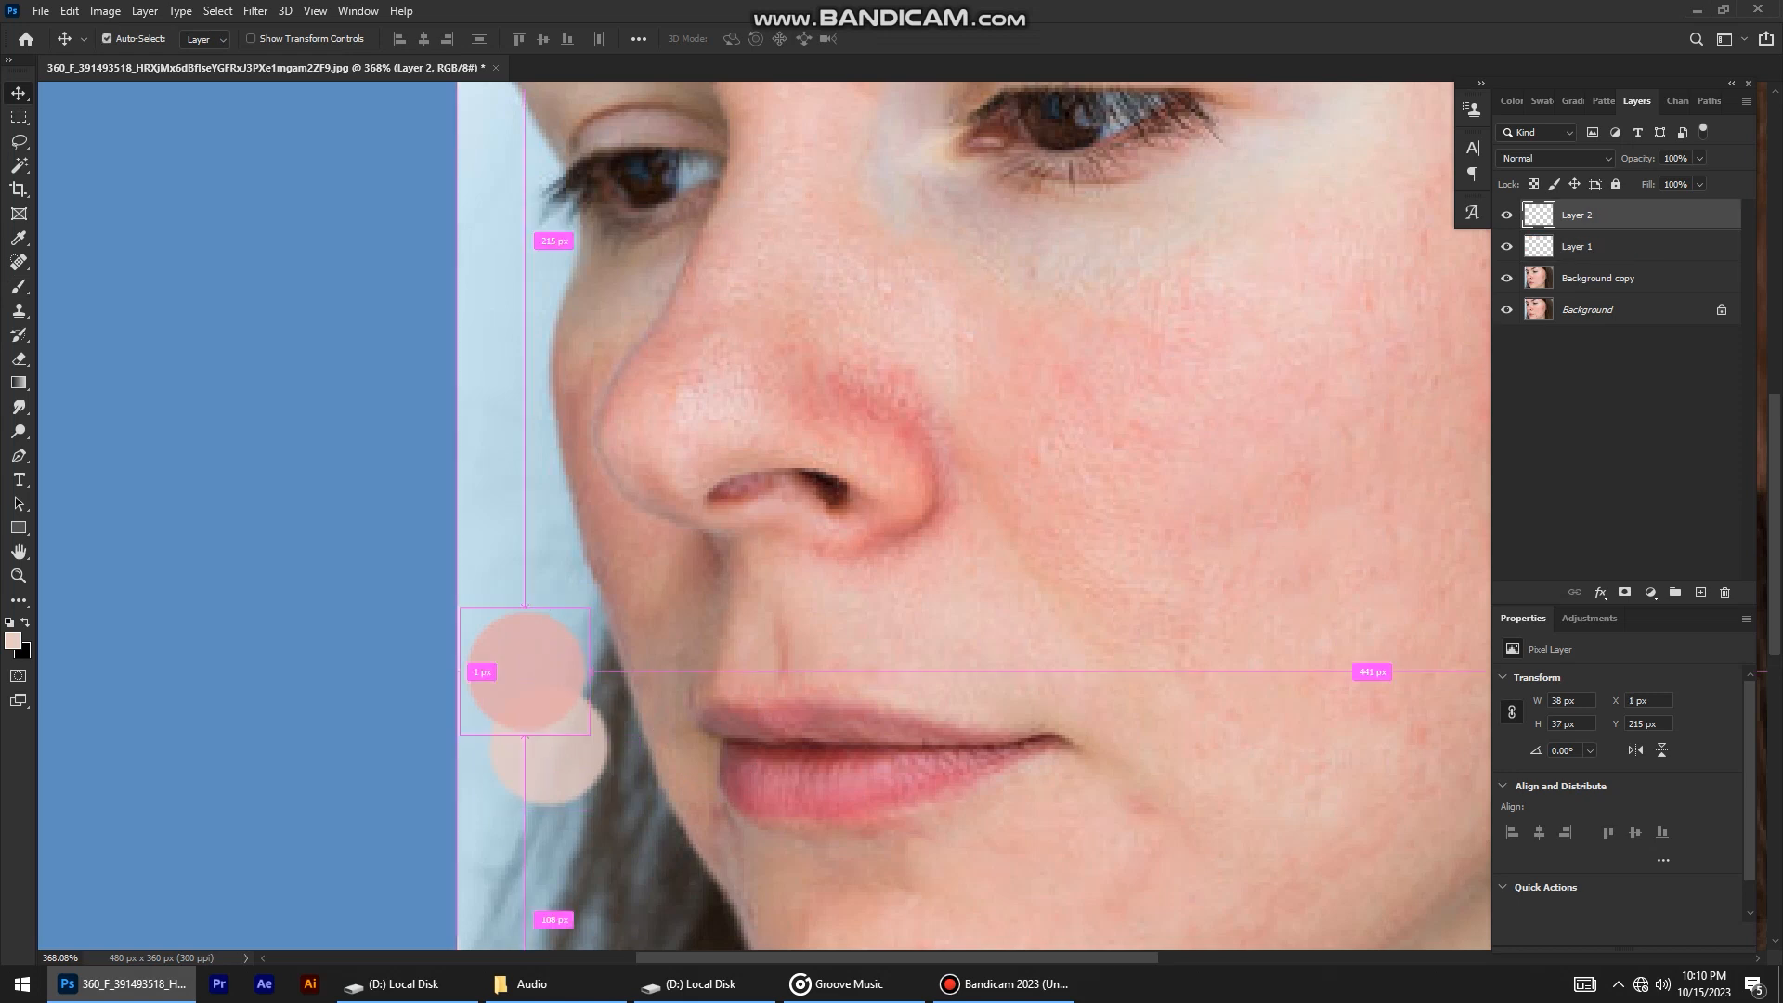
key(ctrl+0)
scroll(902, 516, up, 2)
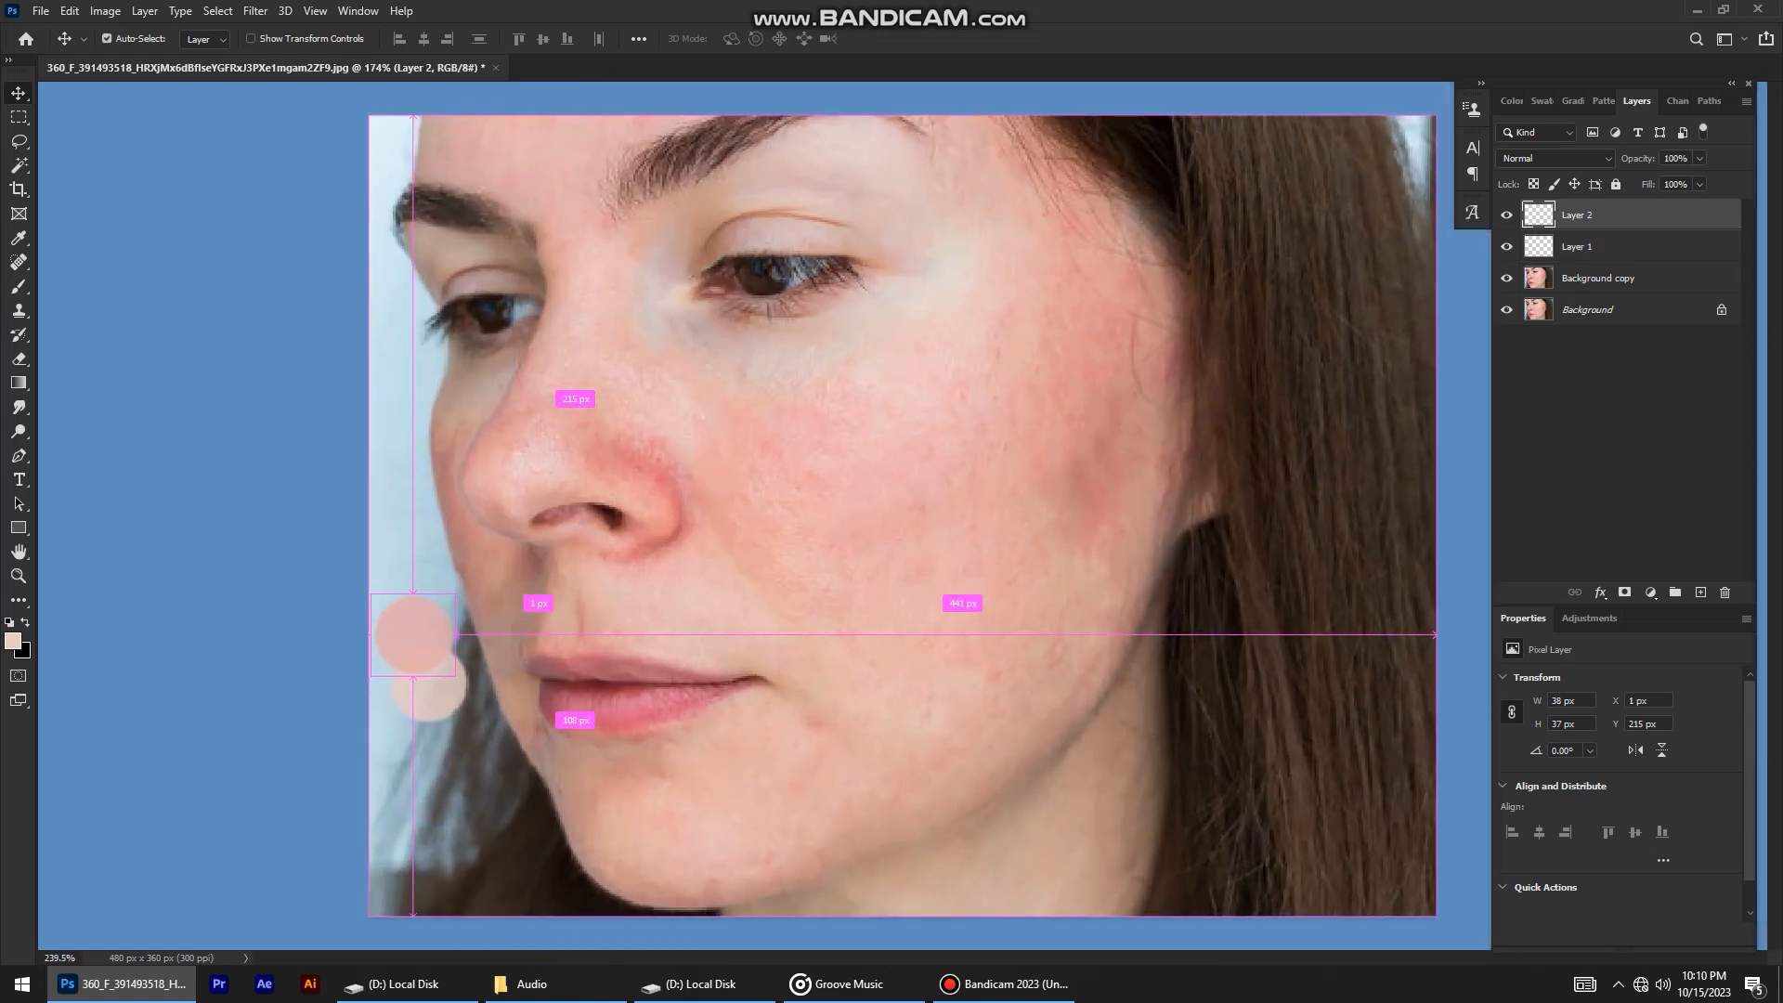
click(1554, 158)
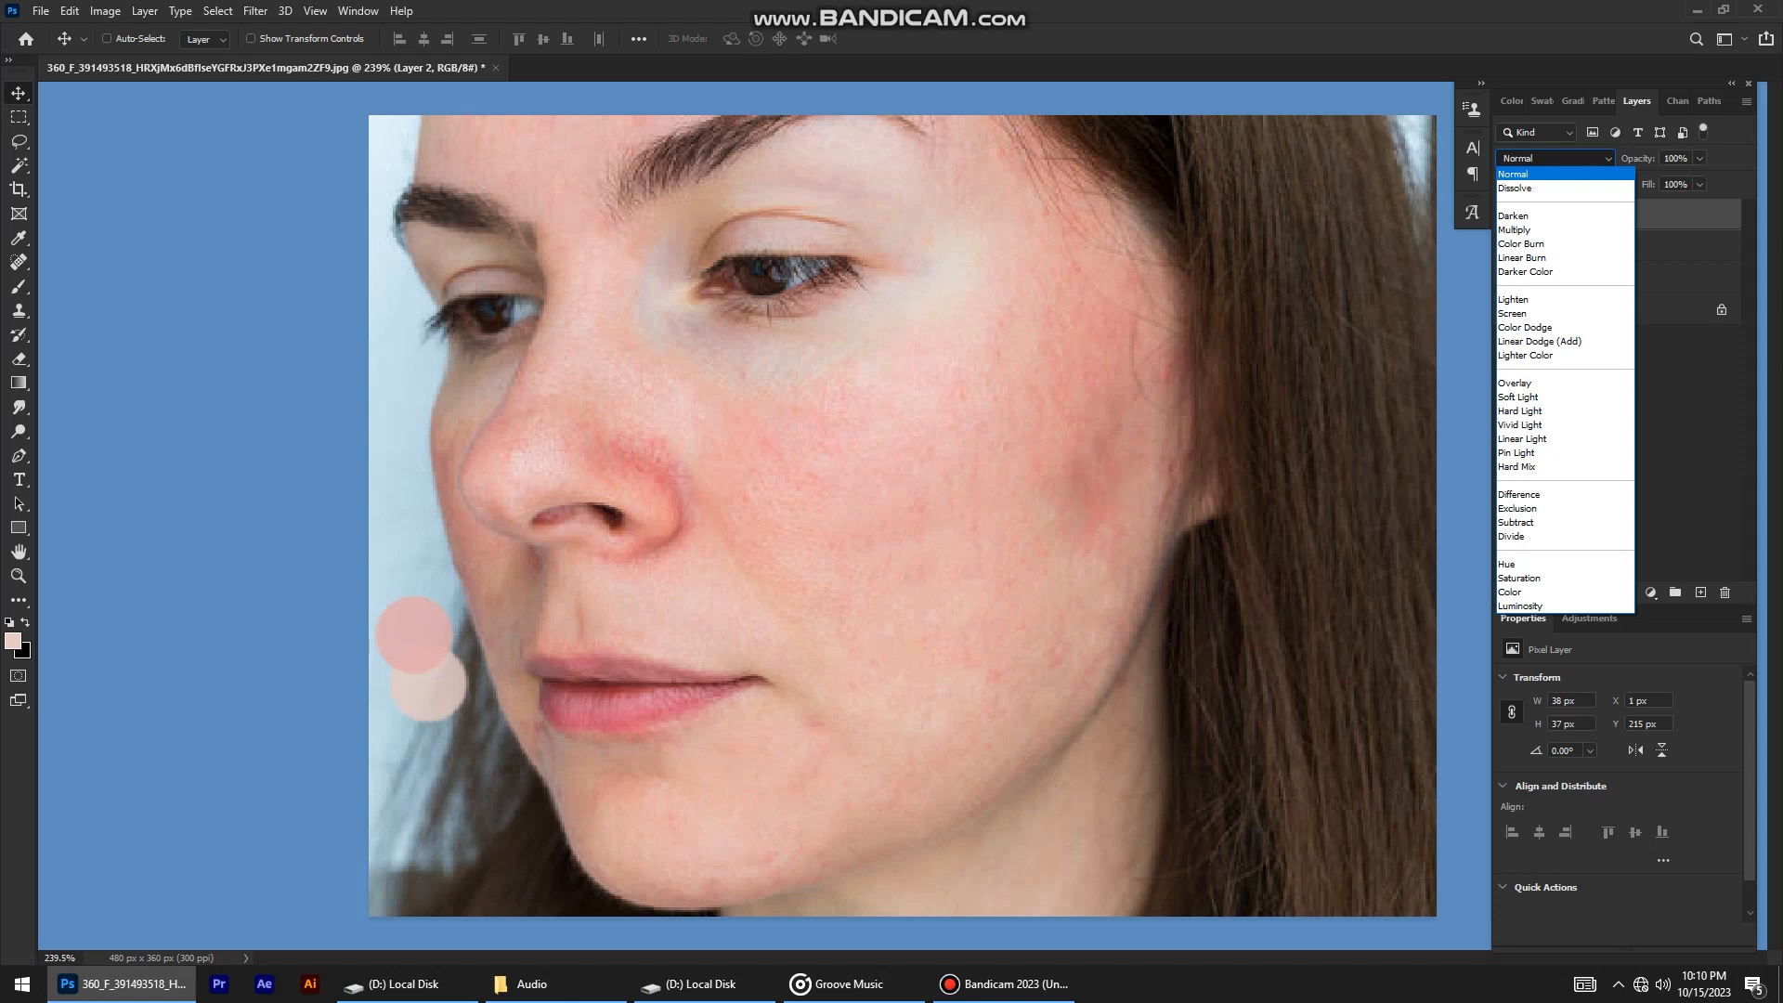
key(Return)
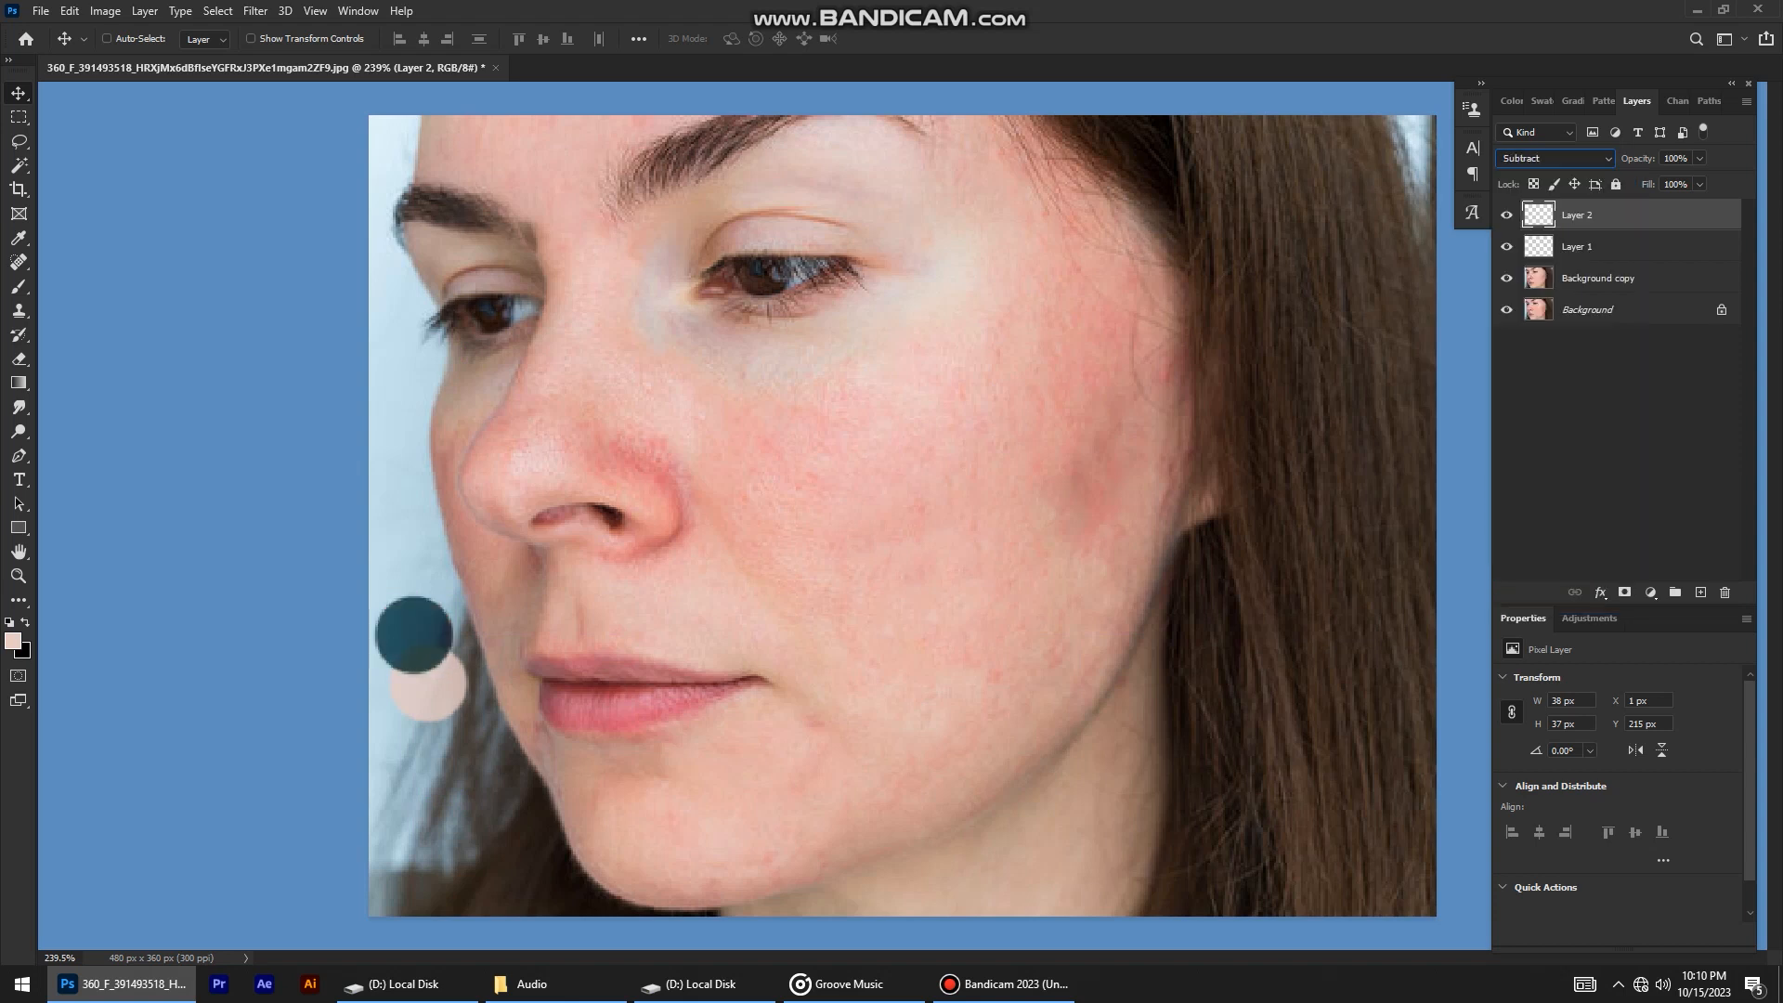
click(217, 11)
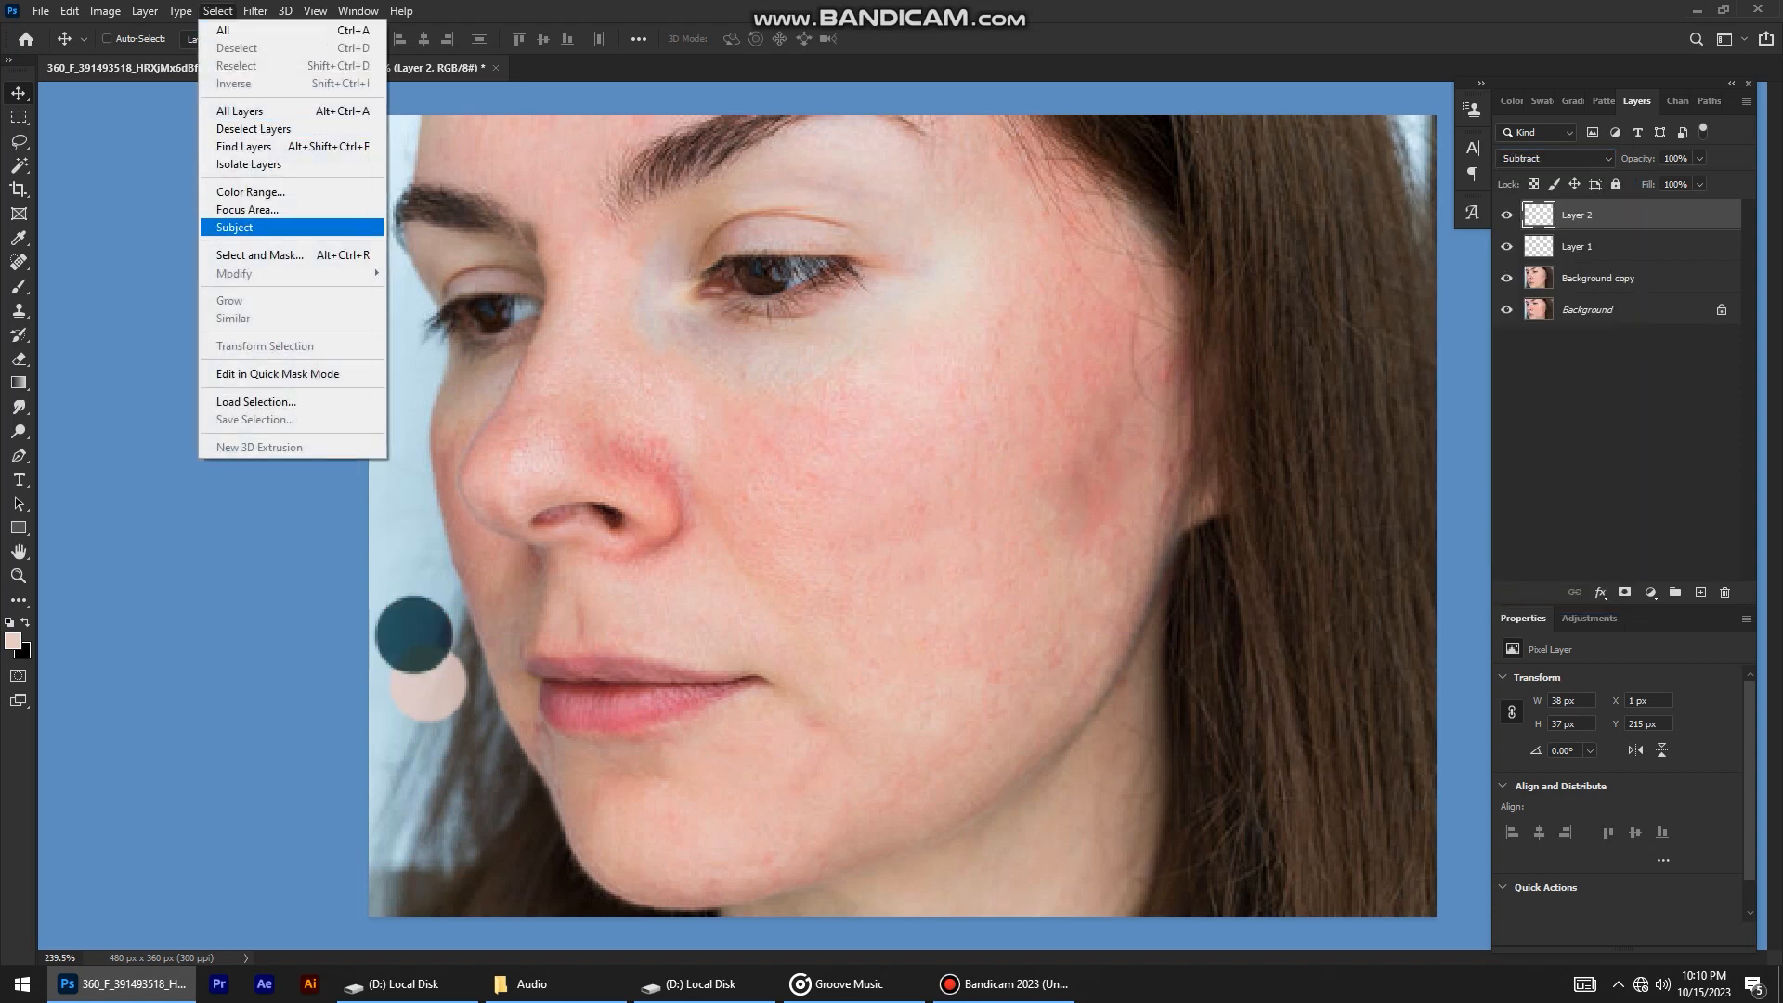
click(234, 228)
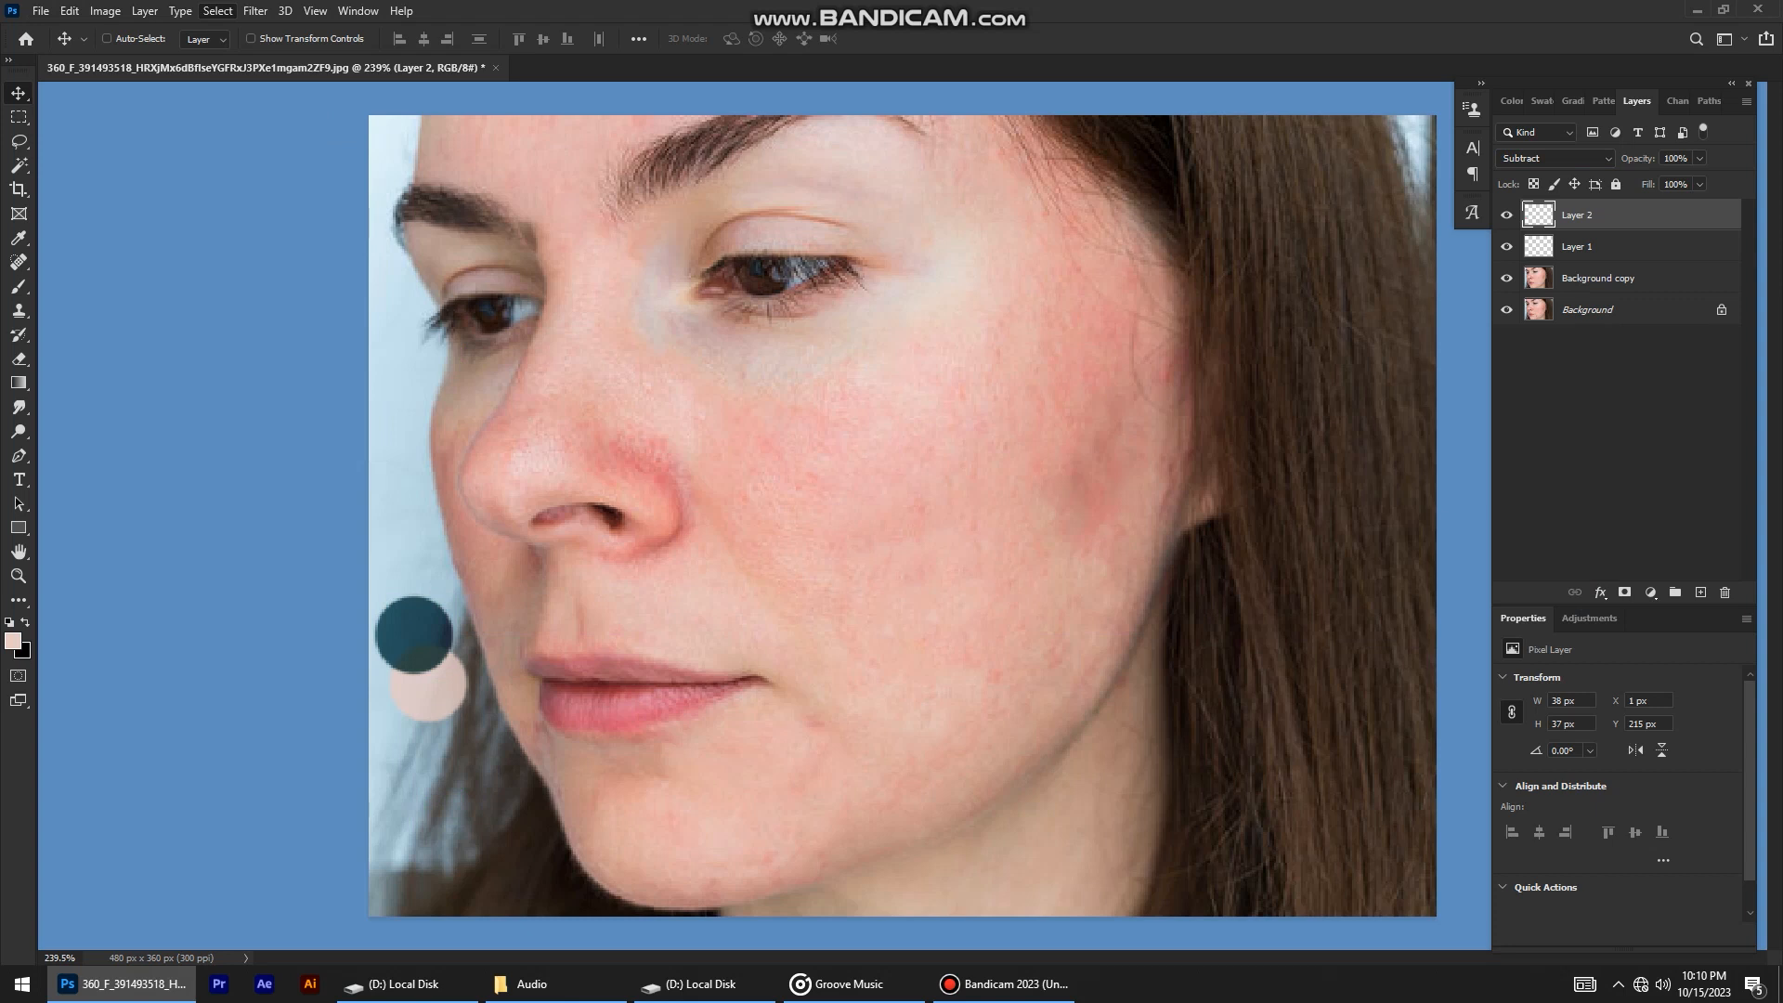
key(ctrl+d)
Select the face's skin with Color Range, using Skin Tones and a fuzziness of 2.
click(217, 10)
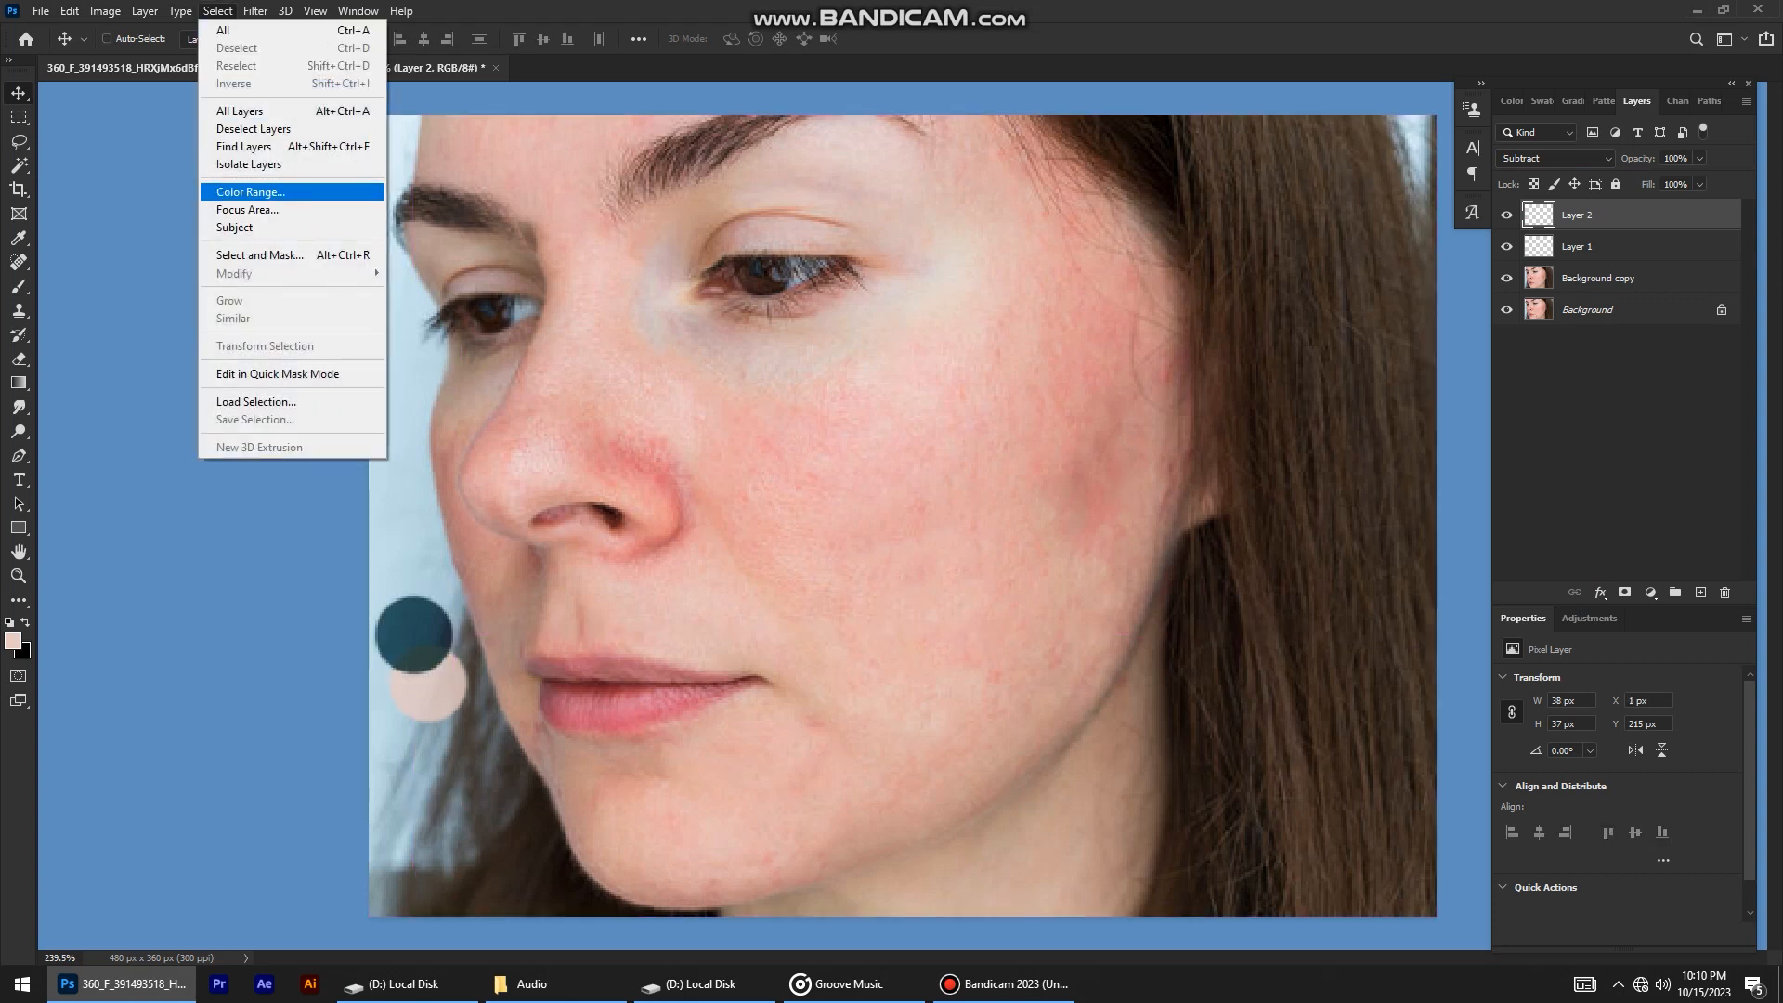
click(250, 191)
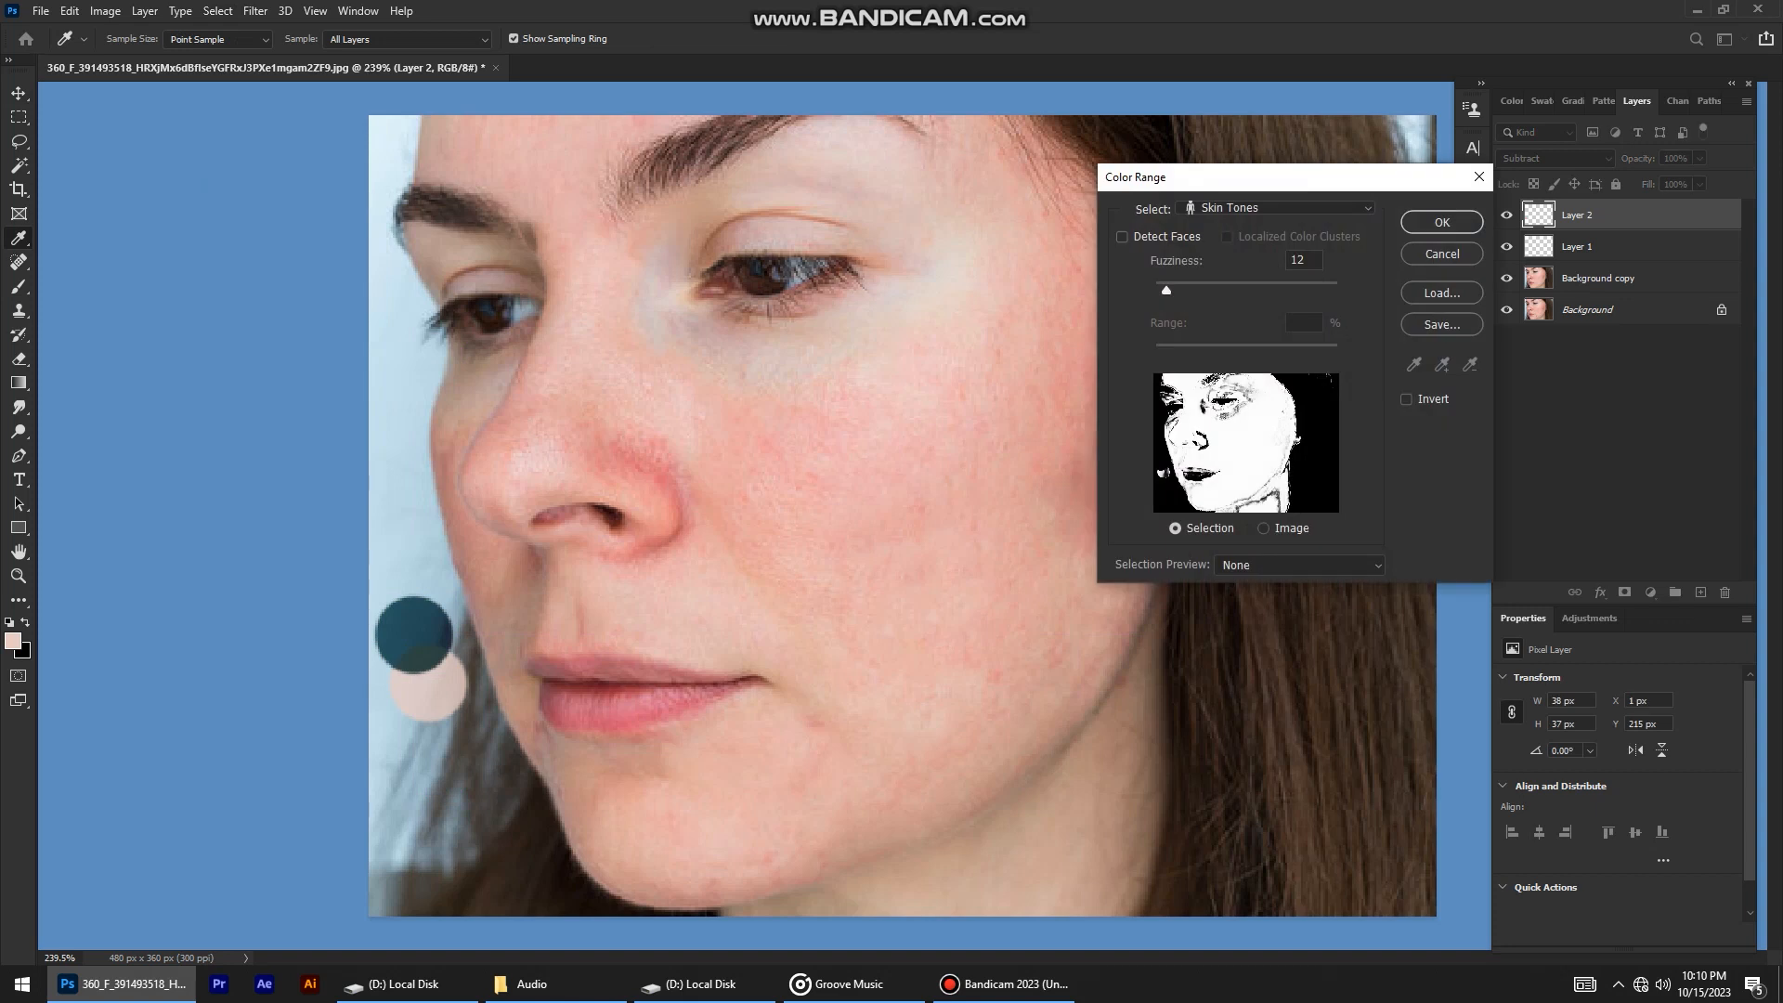
mouse_move(1166, 291)
mouse_down()
mouse_move(1186, 291)
mouse_move(1161, 290)
mouse_up()
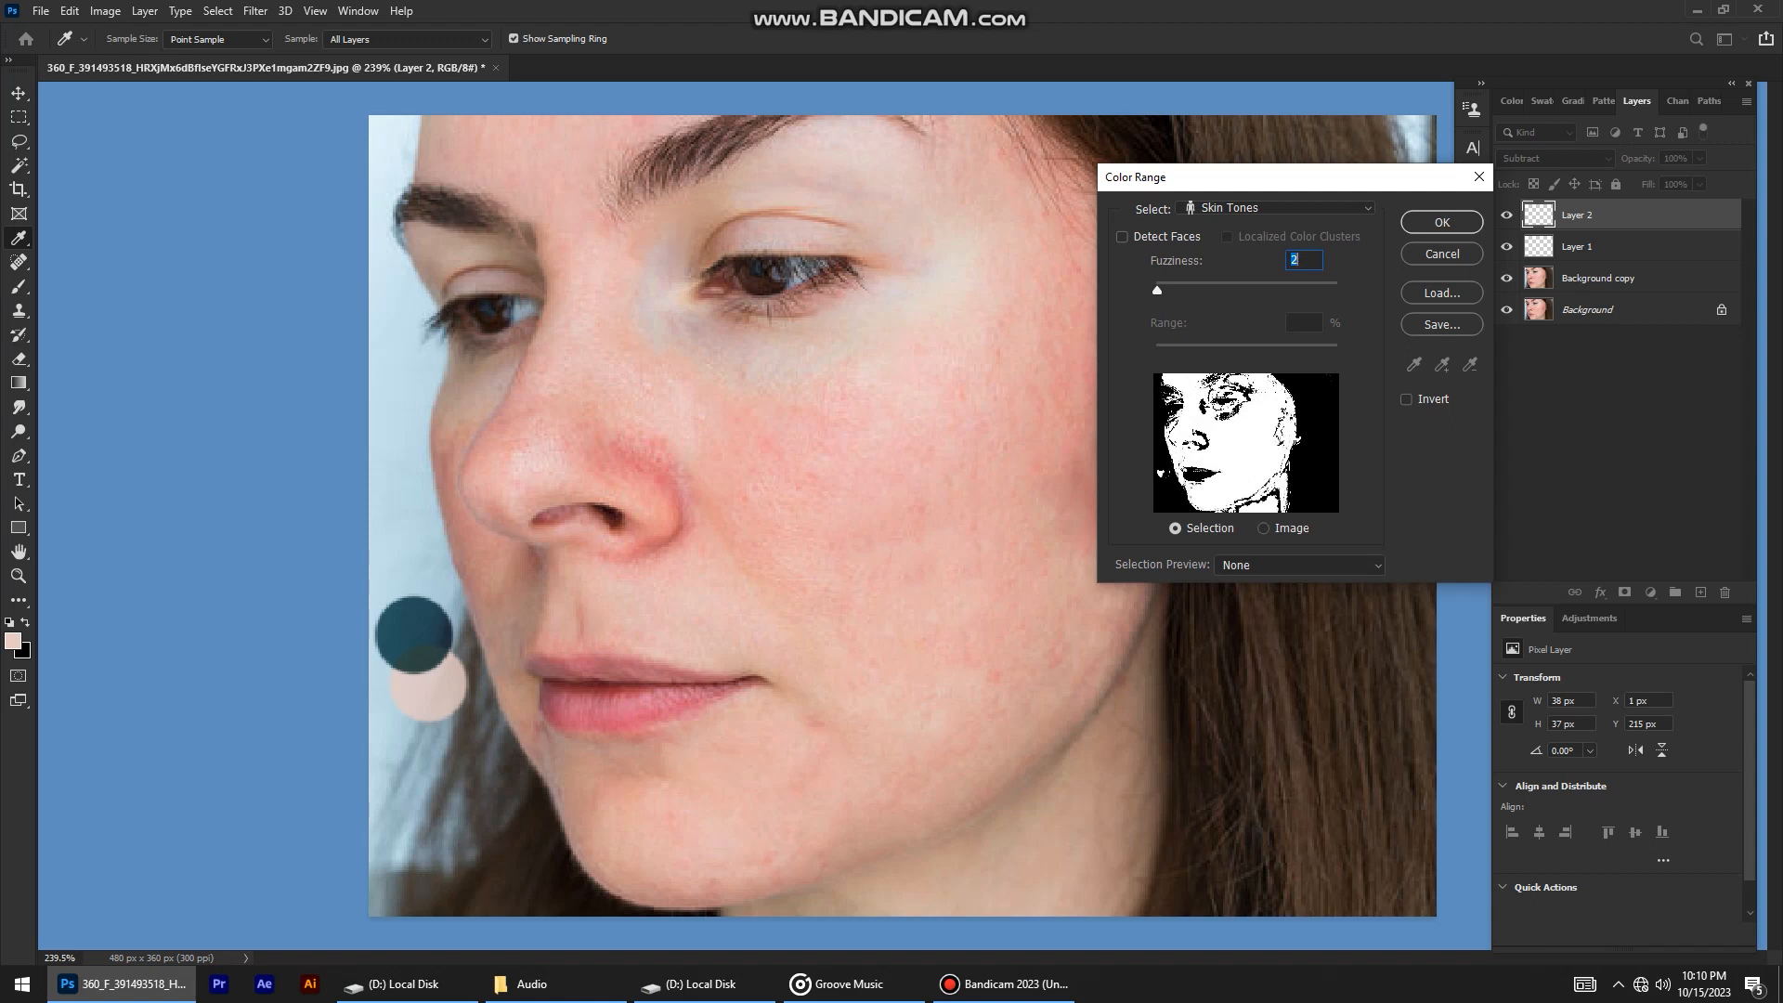
key(Return)
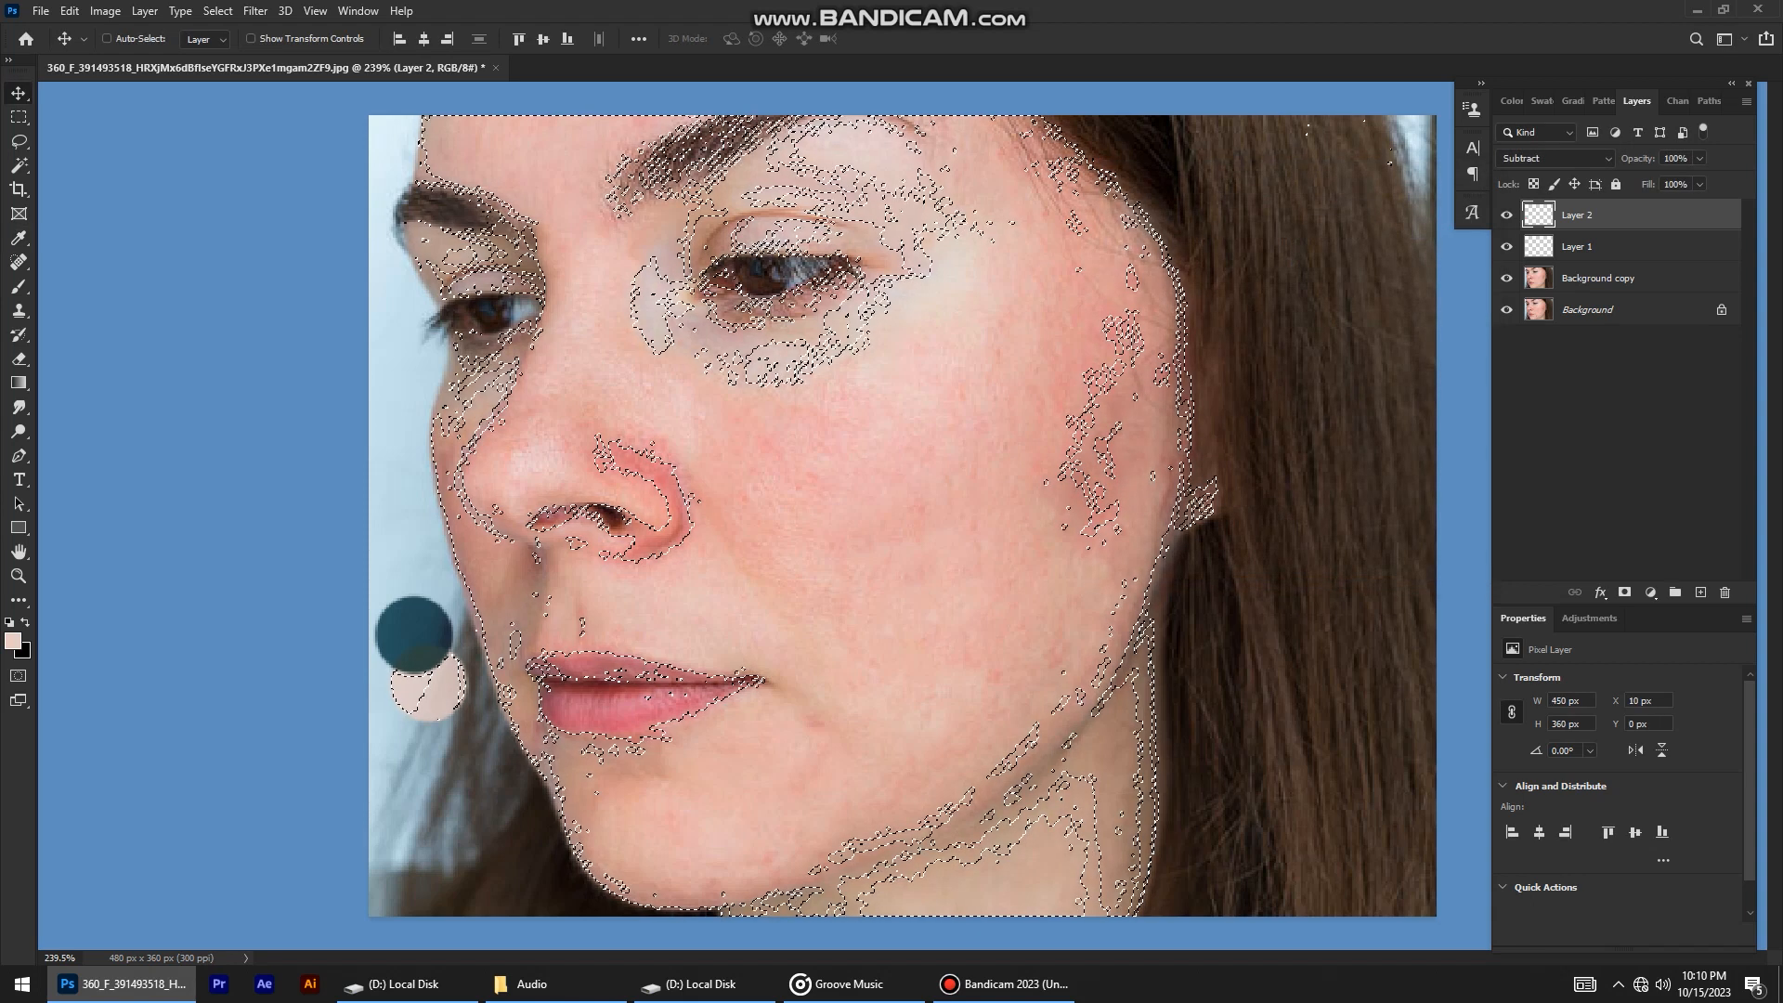
Add a Solid Color fill layer in #2c4542 sampled from the dark swatch, and feather its mask by 7.3 px.
click(1650, 591)
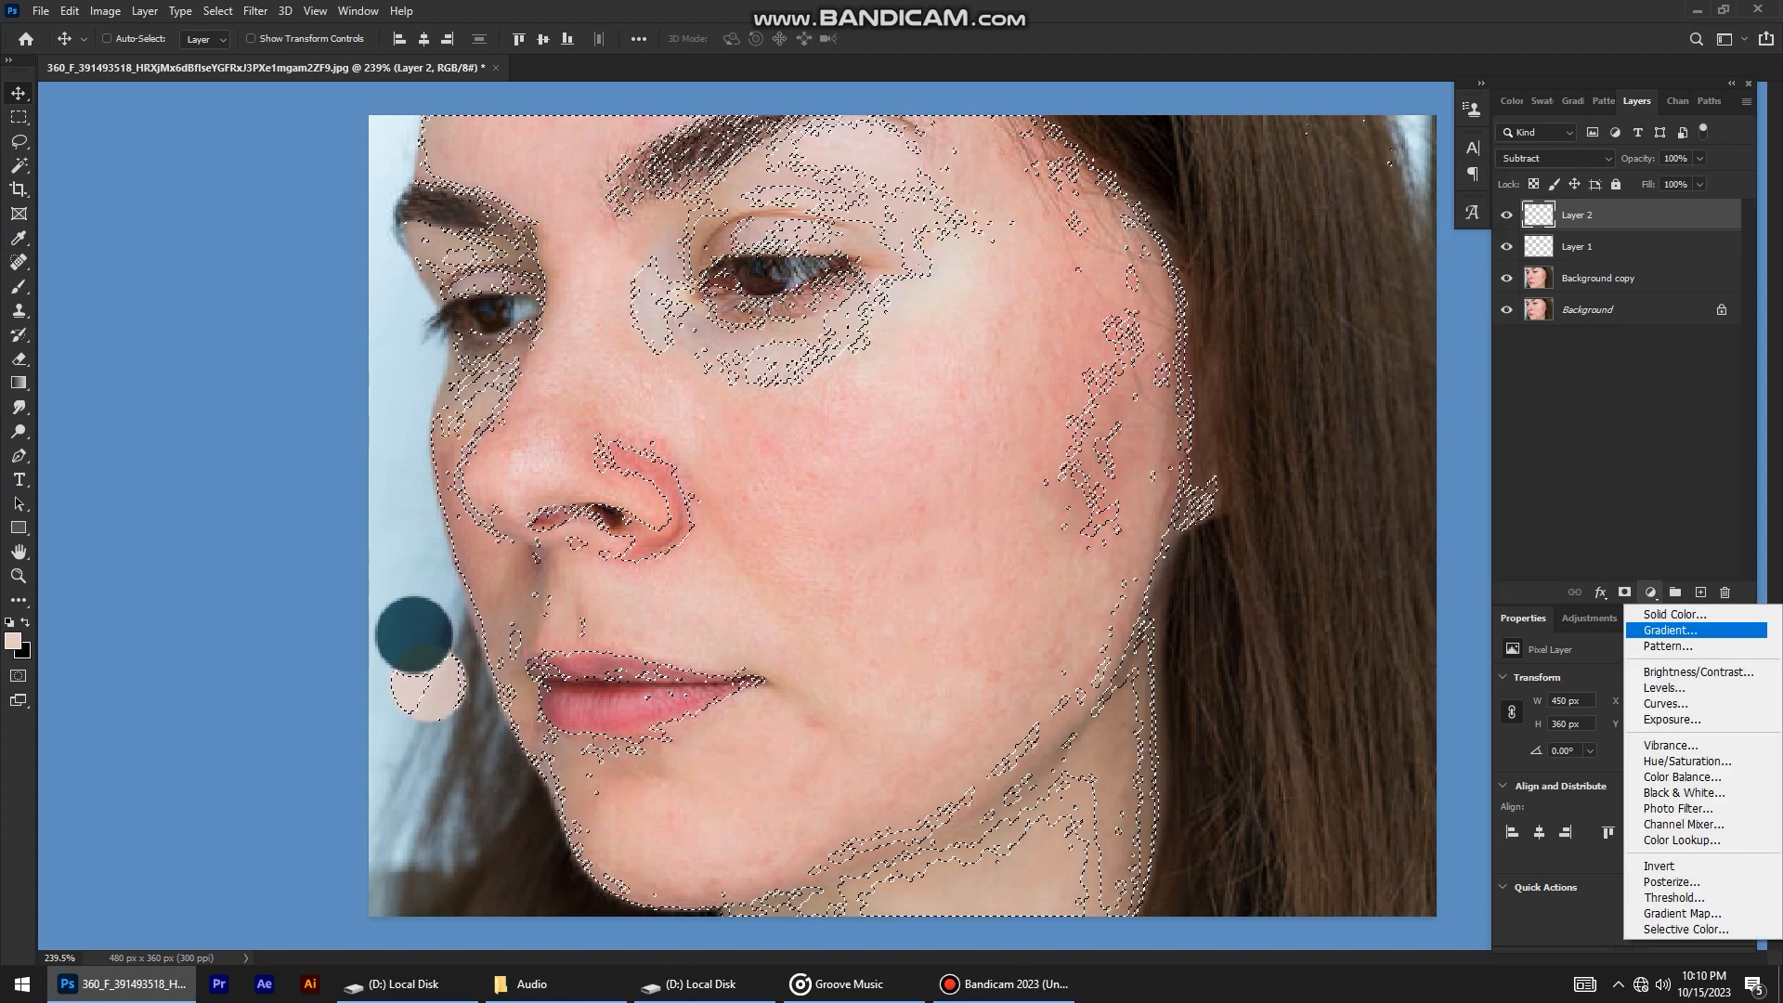
click(1634, 609)
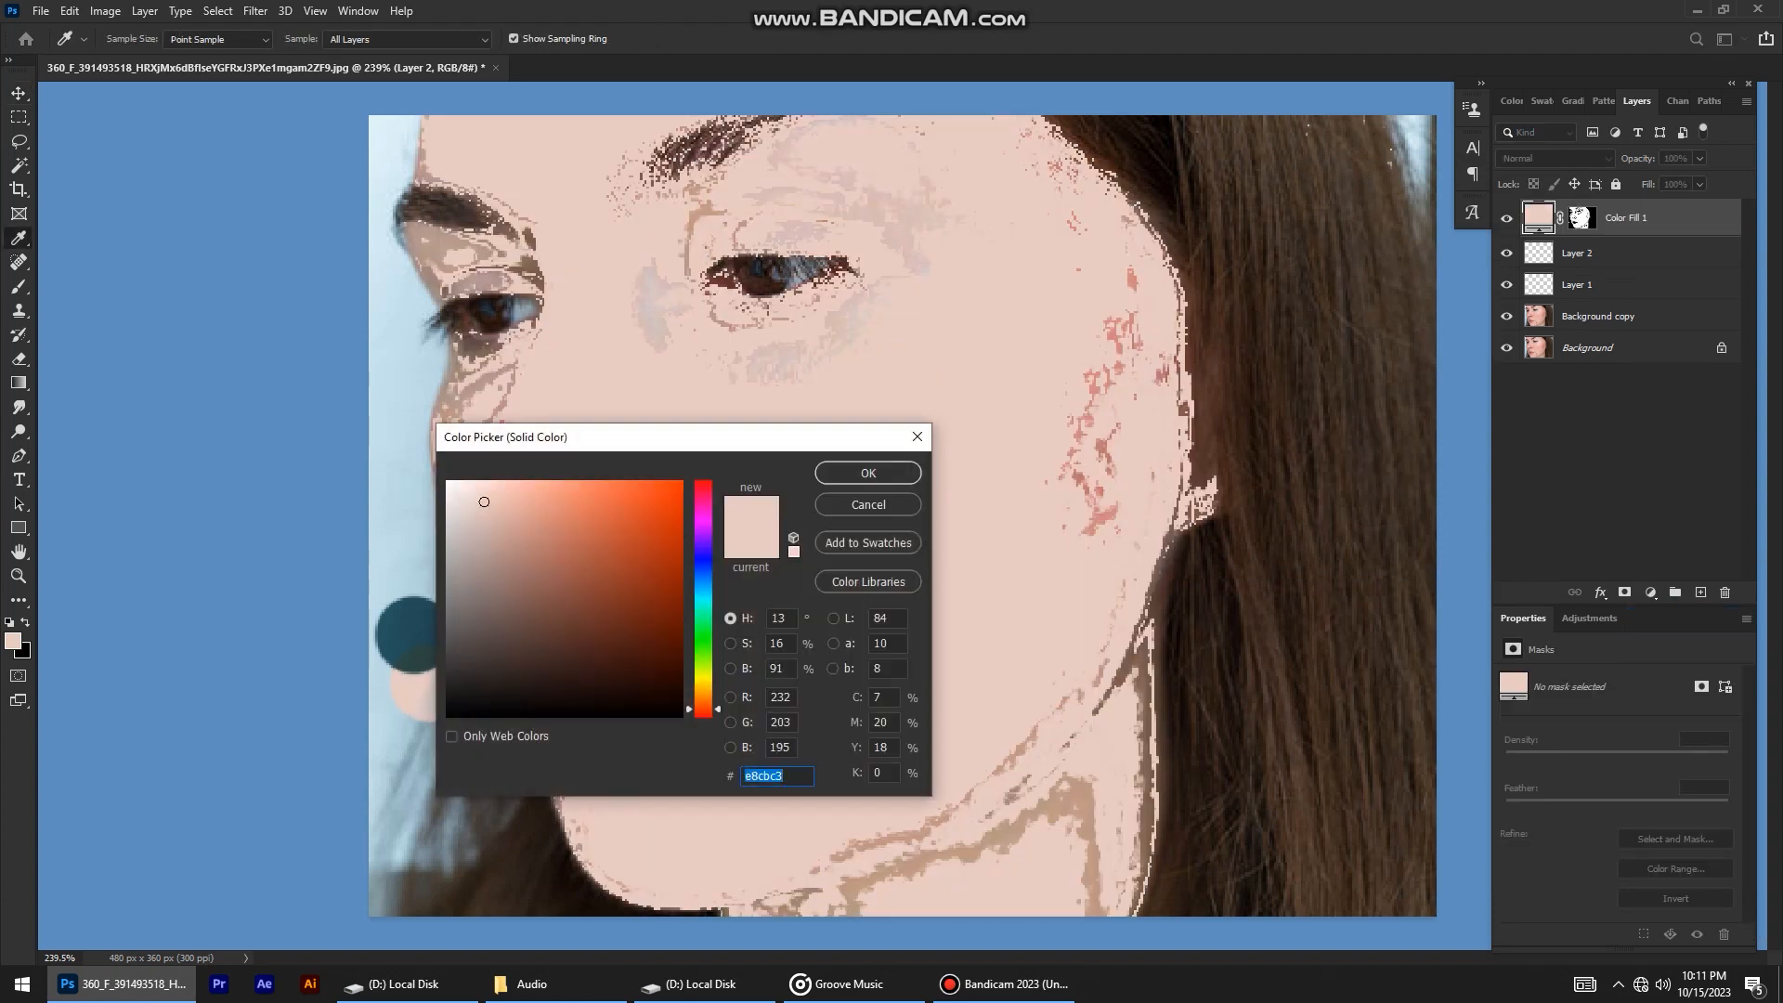
drag(790, 433, 1206, 372)
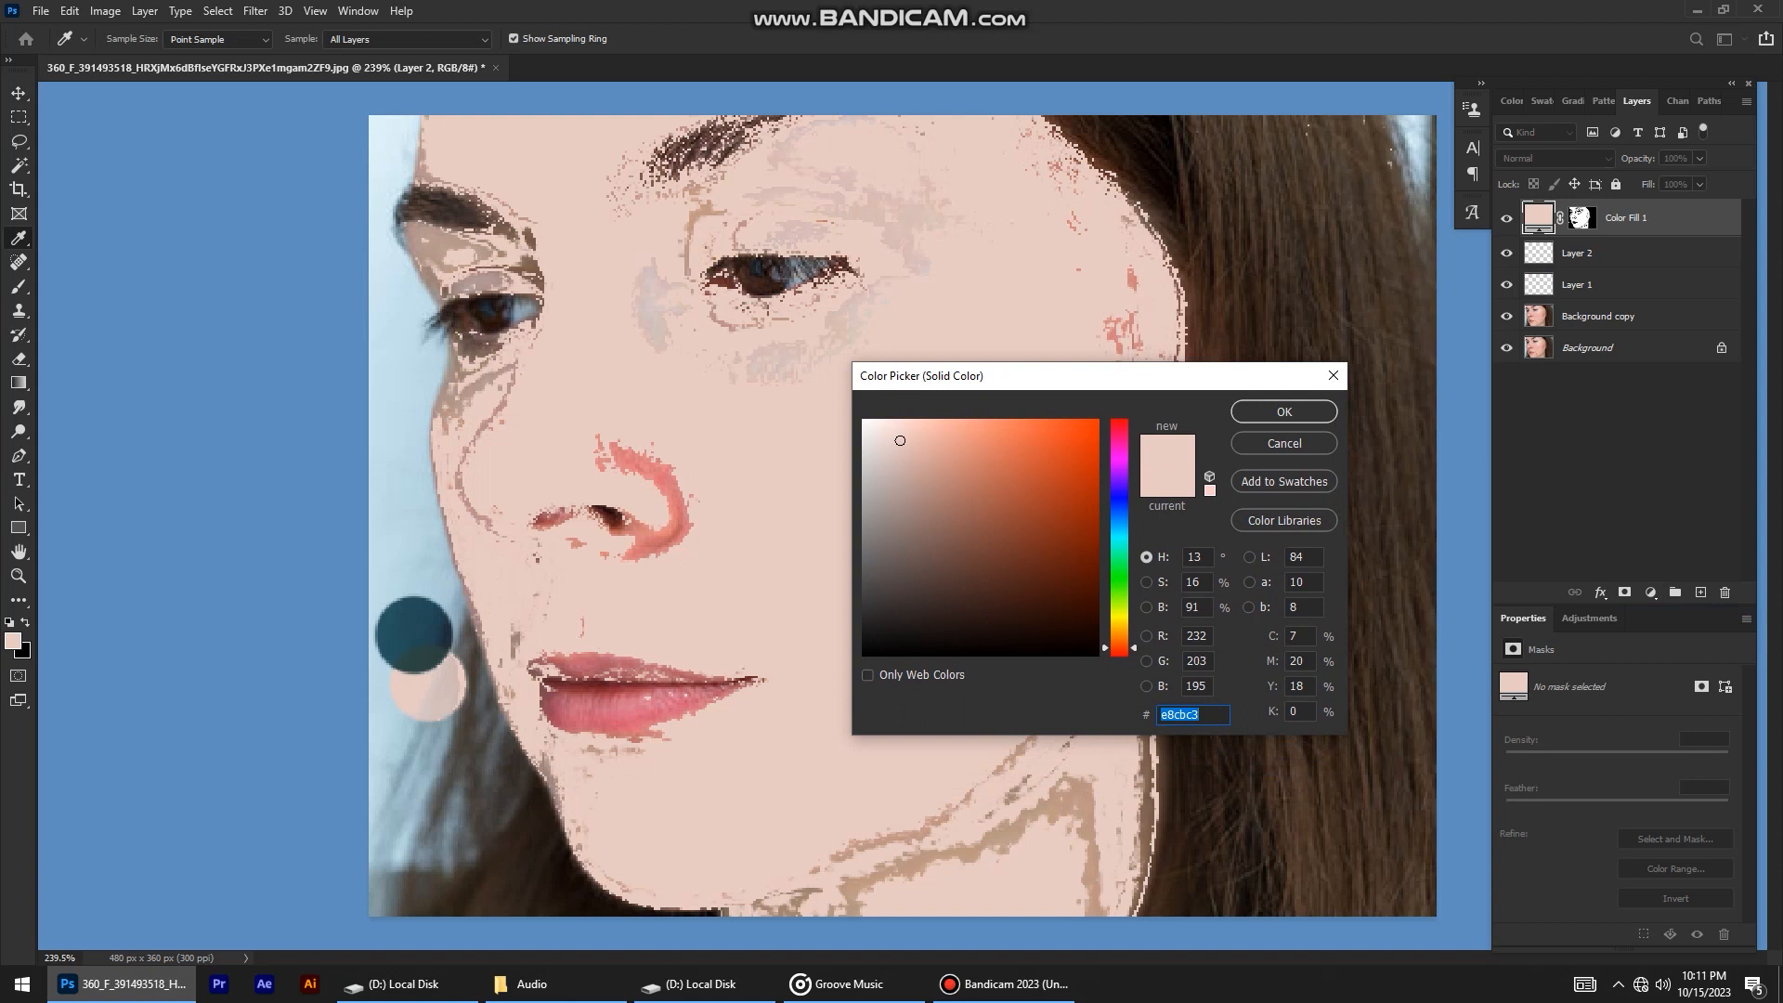
click(423, 657)
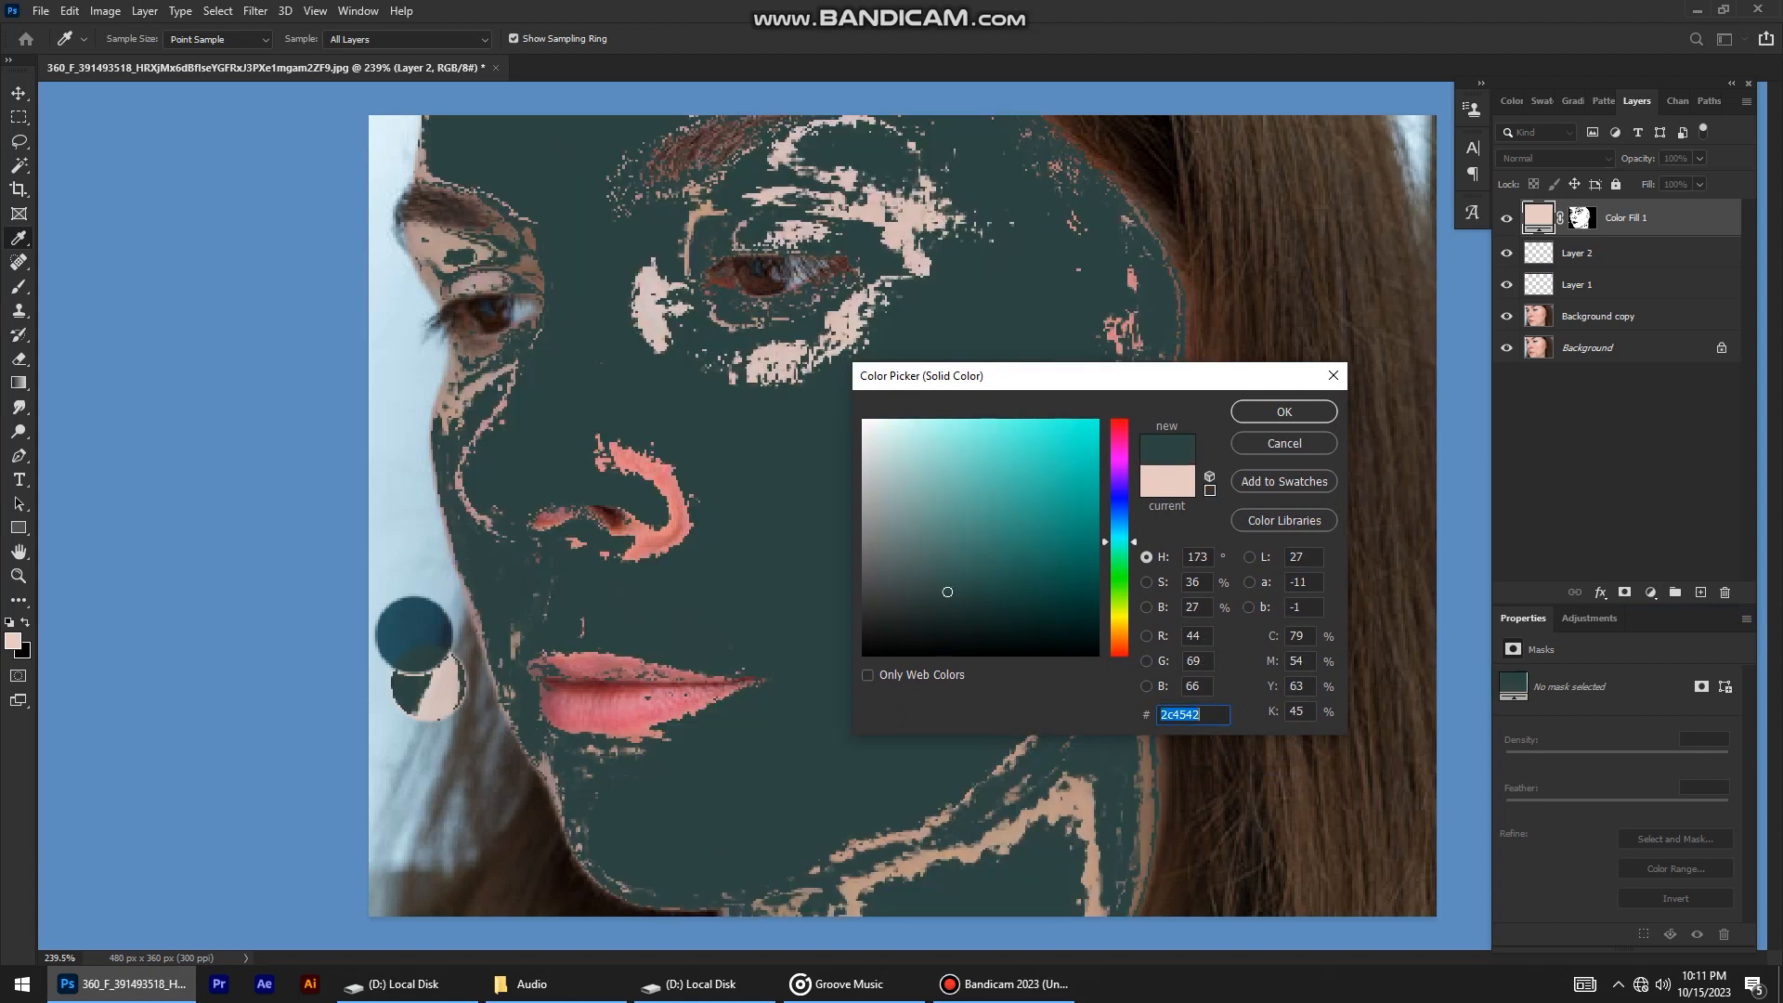
click(1284, 412)
click(1582, 218)
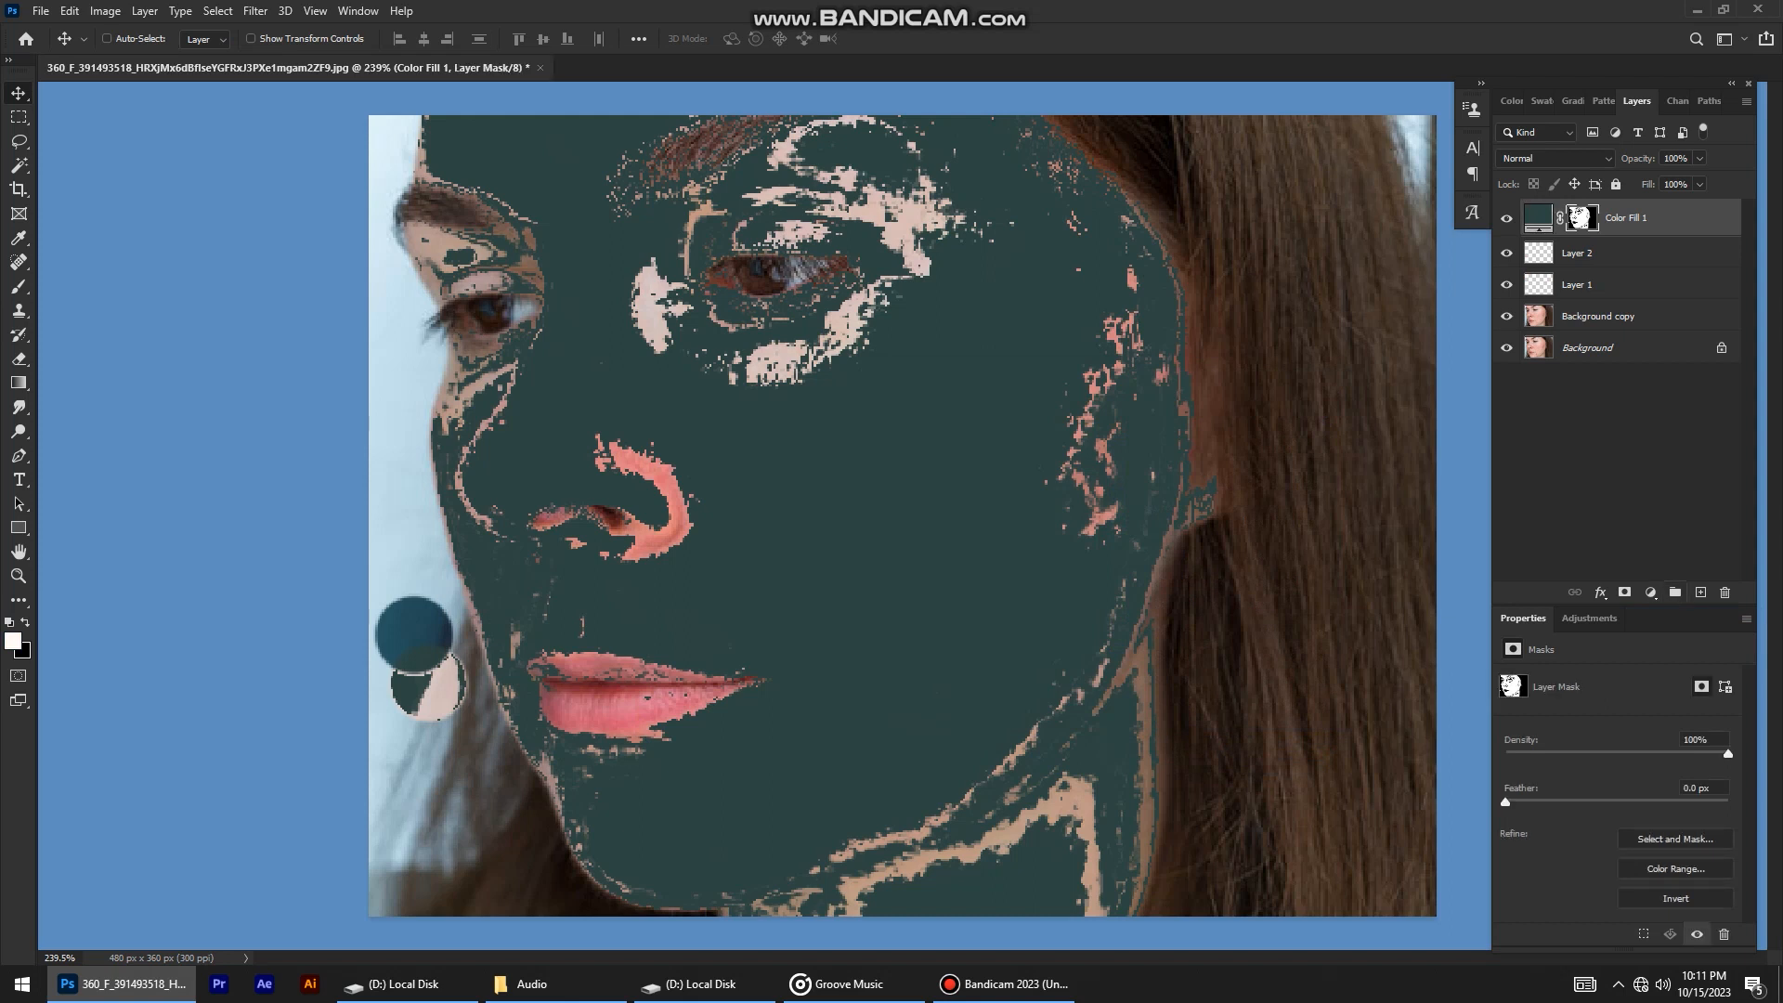
drag(1567, 801, 1578, 801)
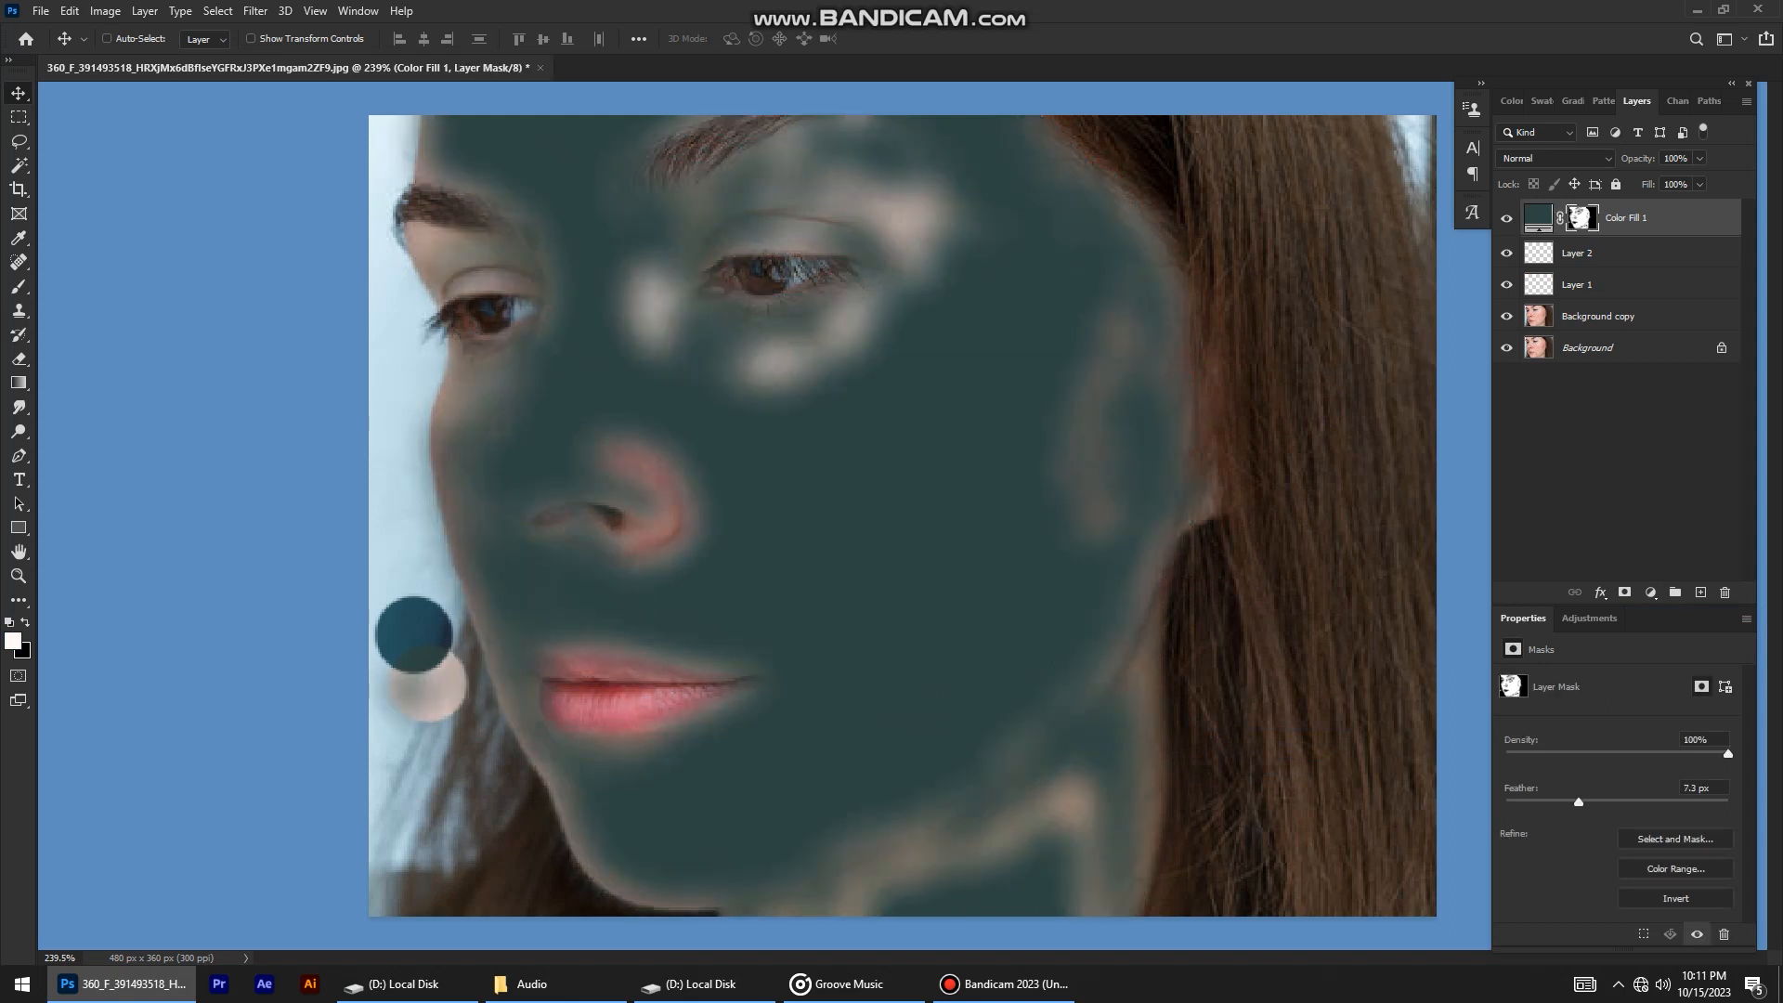
Blend the colour fill layer with Color Dodge and reduce its opacity to 30%.
click(1556, 158)
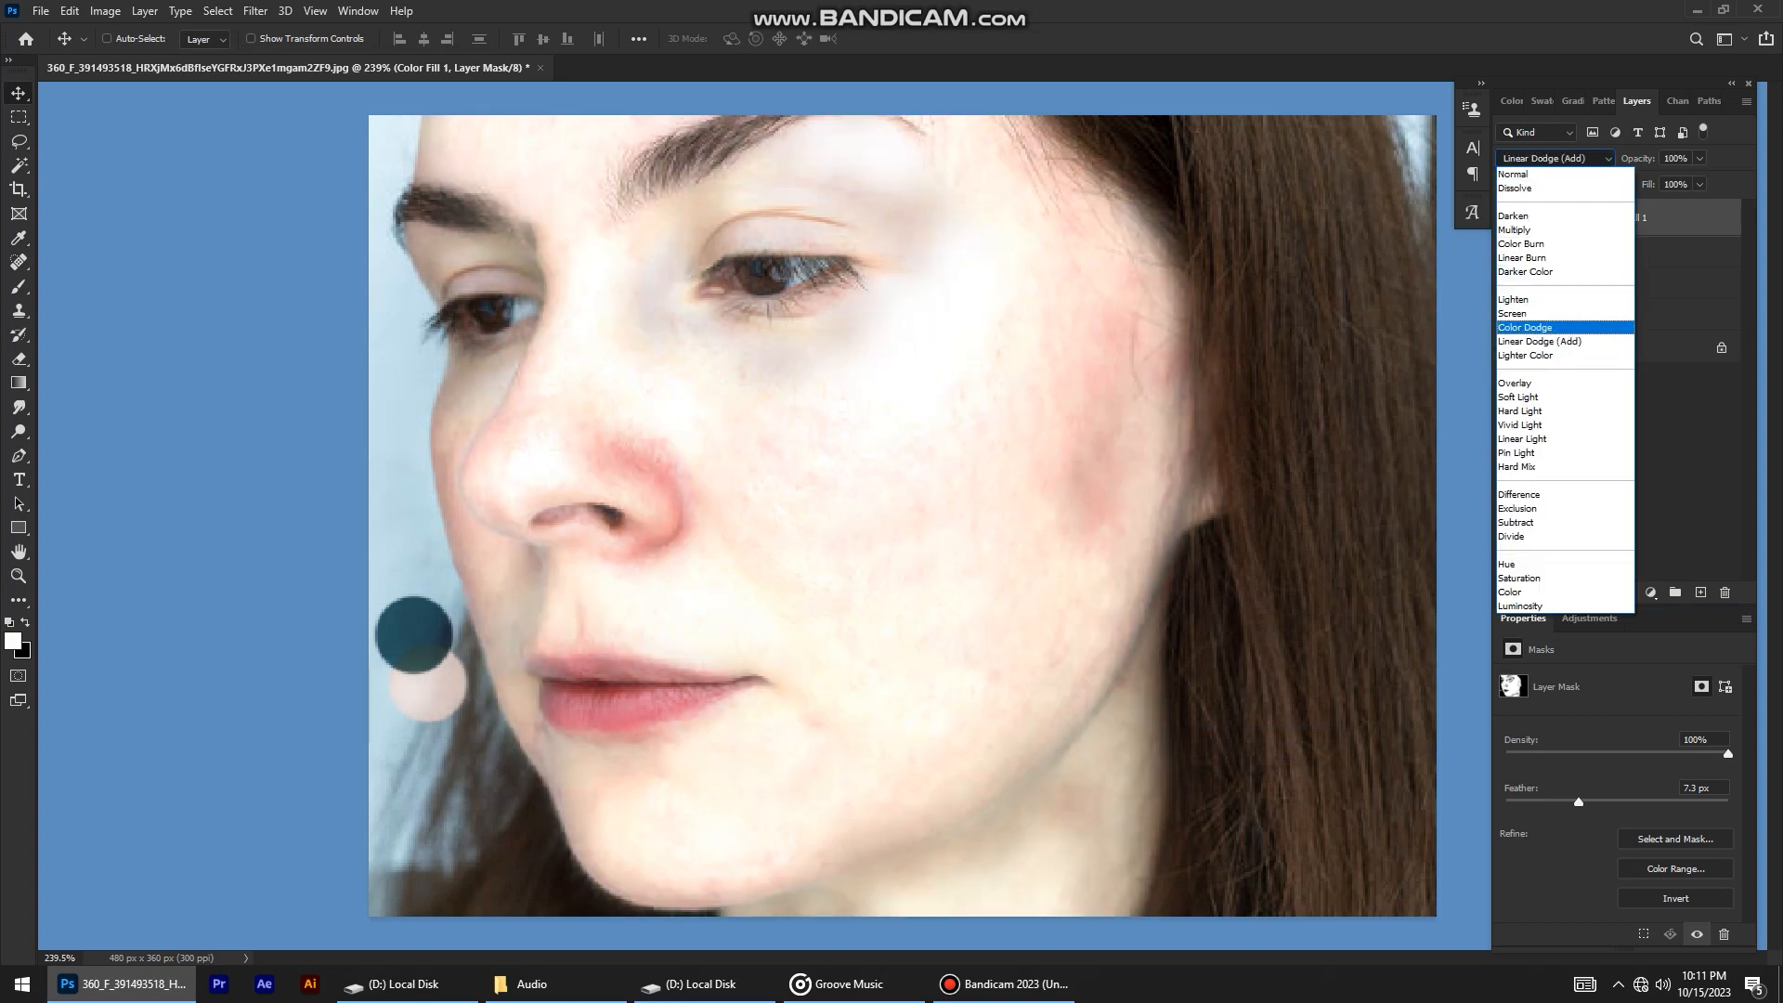
key(Return)
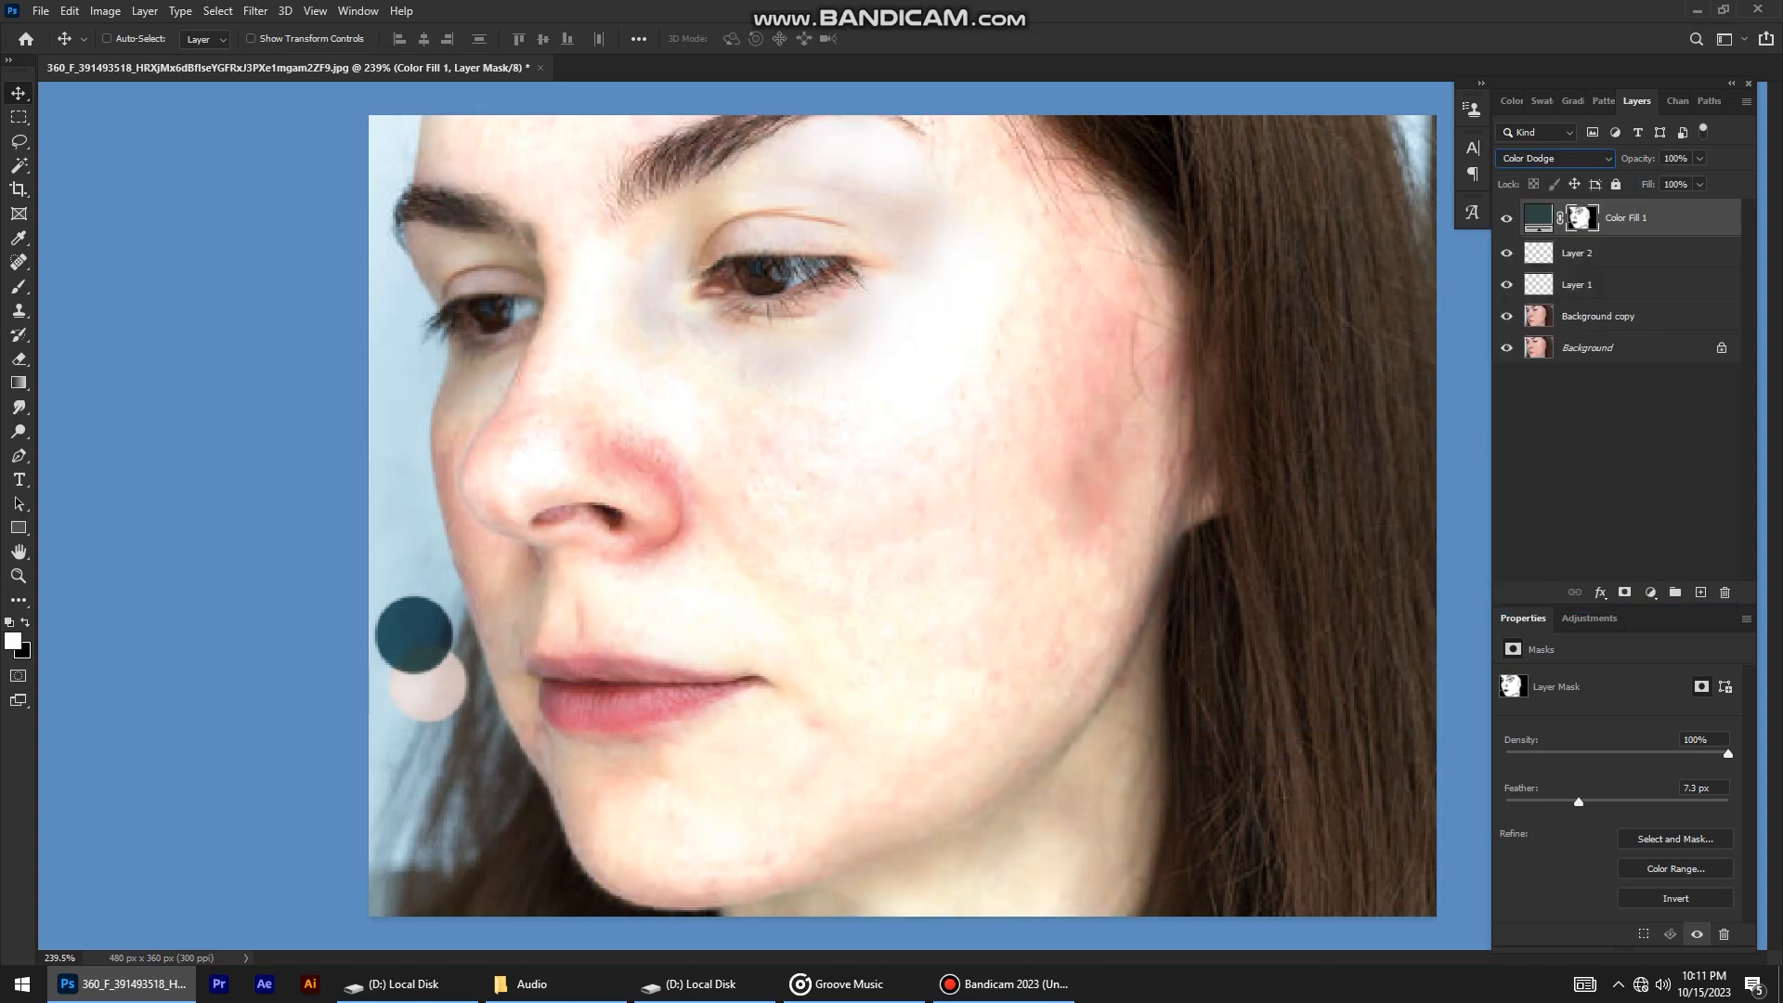
drag(1602, 159, 1585, 158)
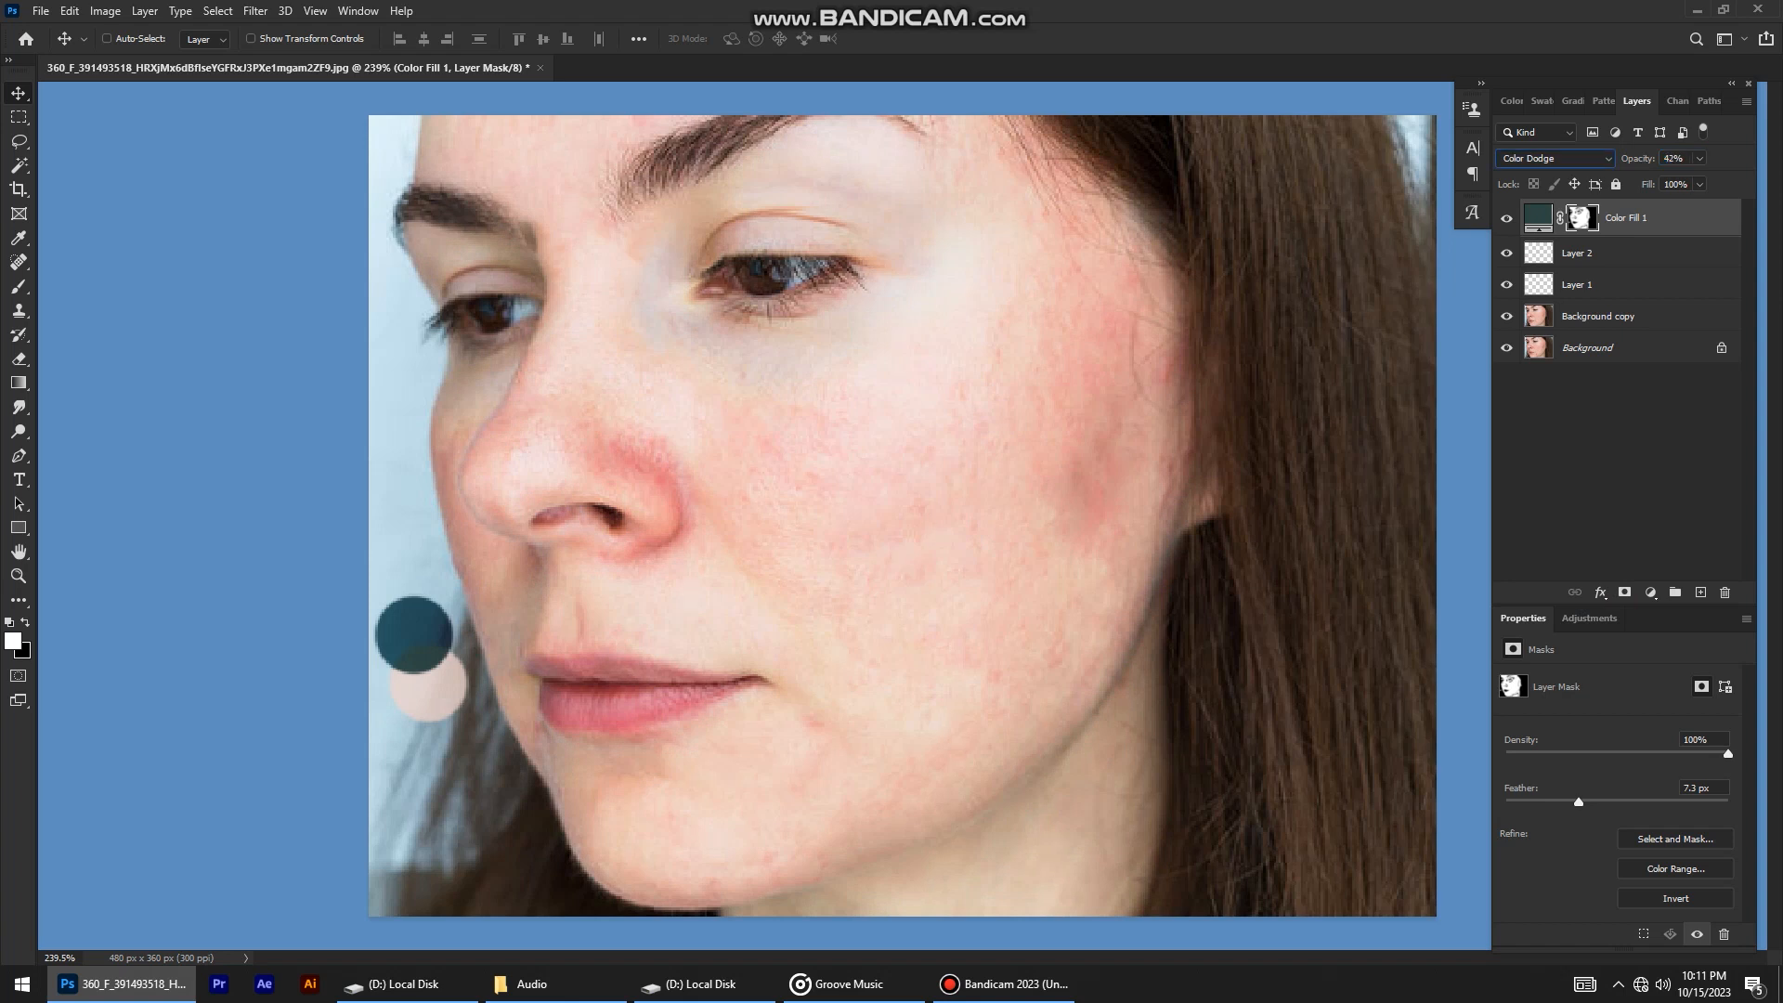
scroll(902, 515, down, 5)
scroll(903, 515, up, 4)
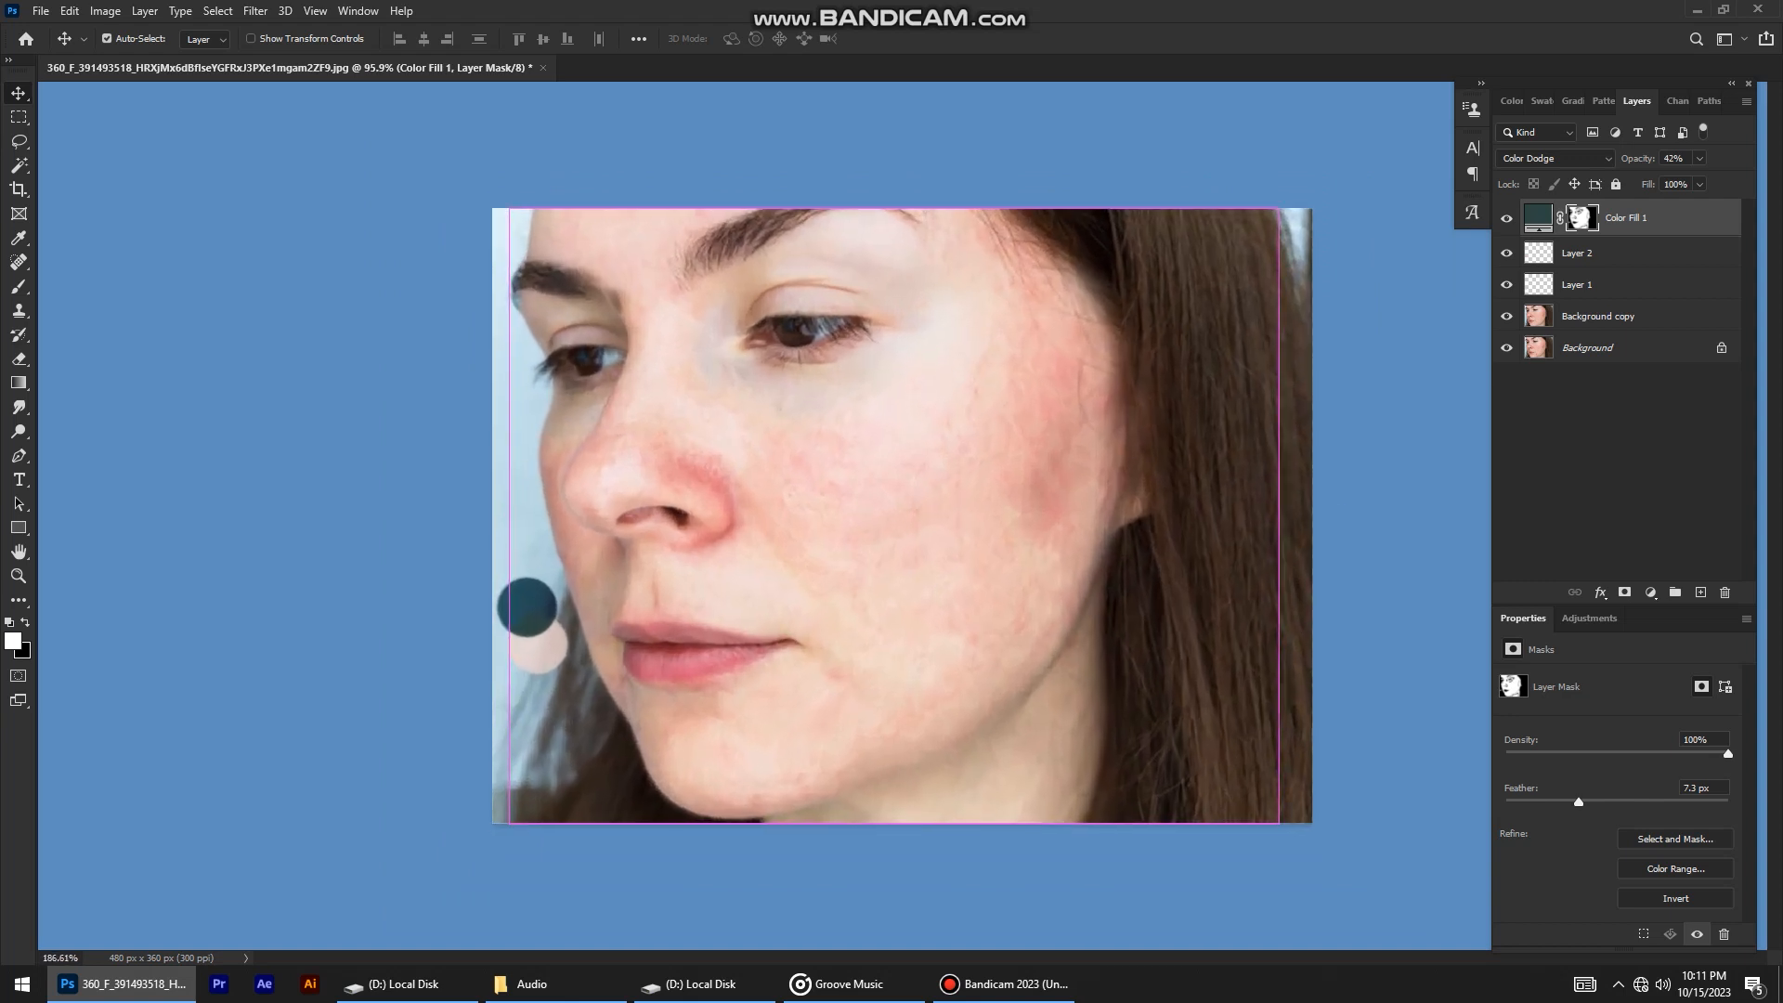
drag(1637, 158, 1614, 159)
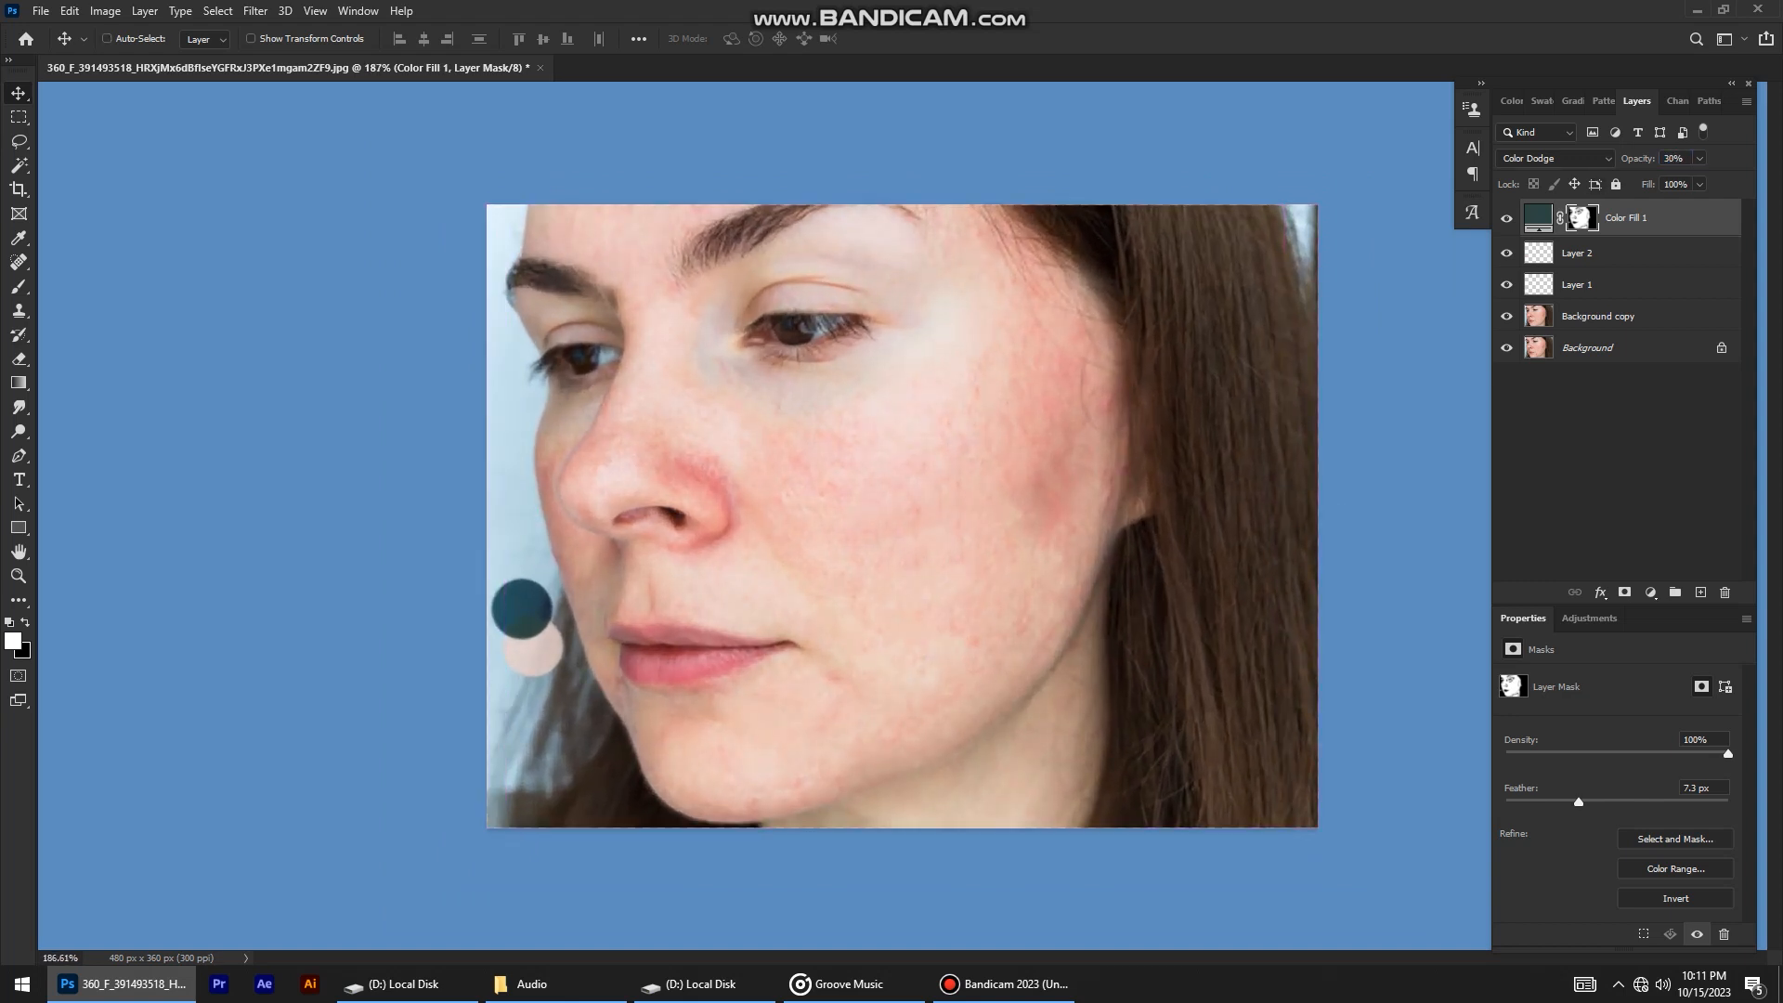
Compare the face with and without the colour fill, and hide swatch layers Layer 1 and Layer 2.
click(1506, 218)
click(1506, 218)
click(1506, 218)
mouse_move(1119, 418)
mouse_down()
mouse_move(990, 415)
mouse_move(1172, 416)
mouse_move(1134, 416)
mouse_up()
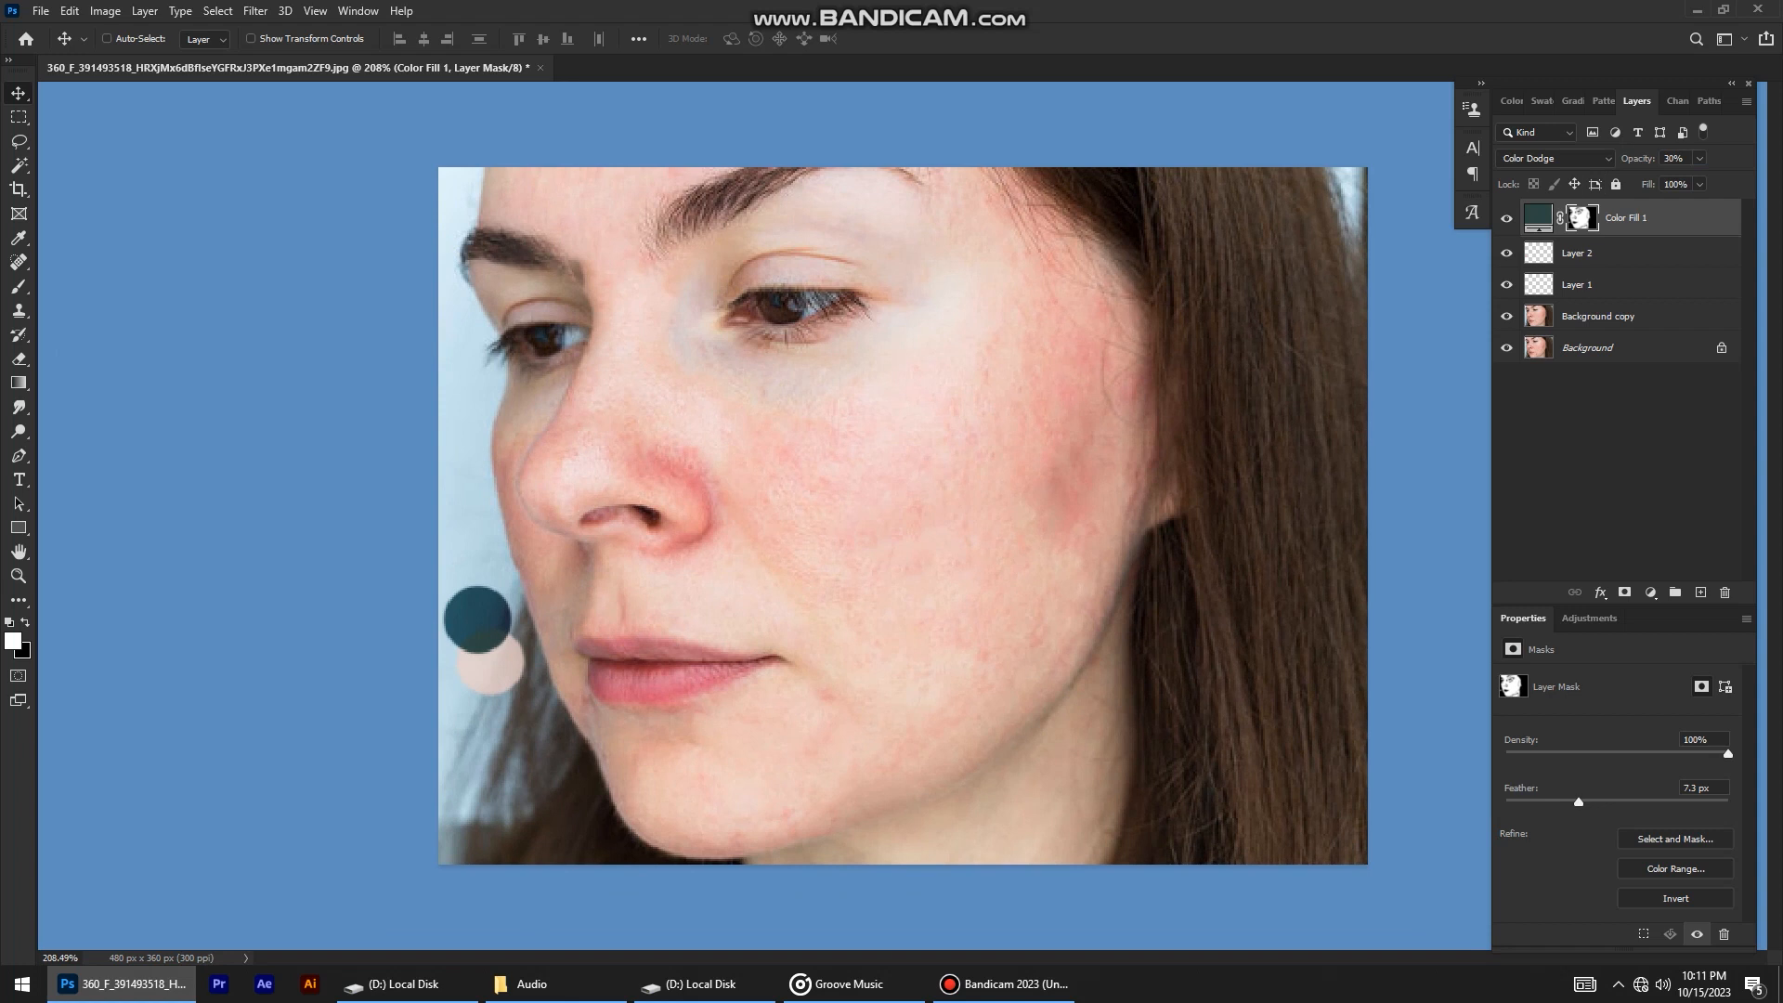
drag(1135, 416, 1110, 416)
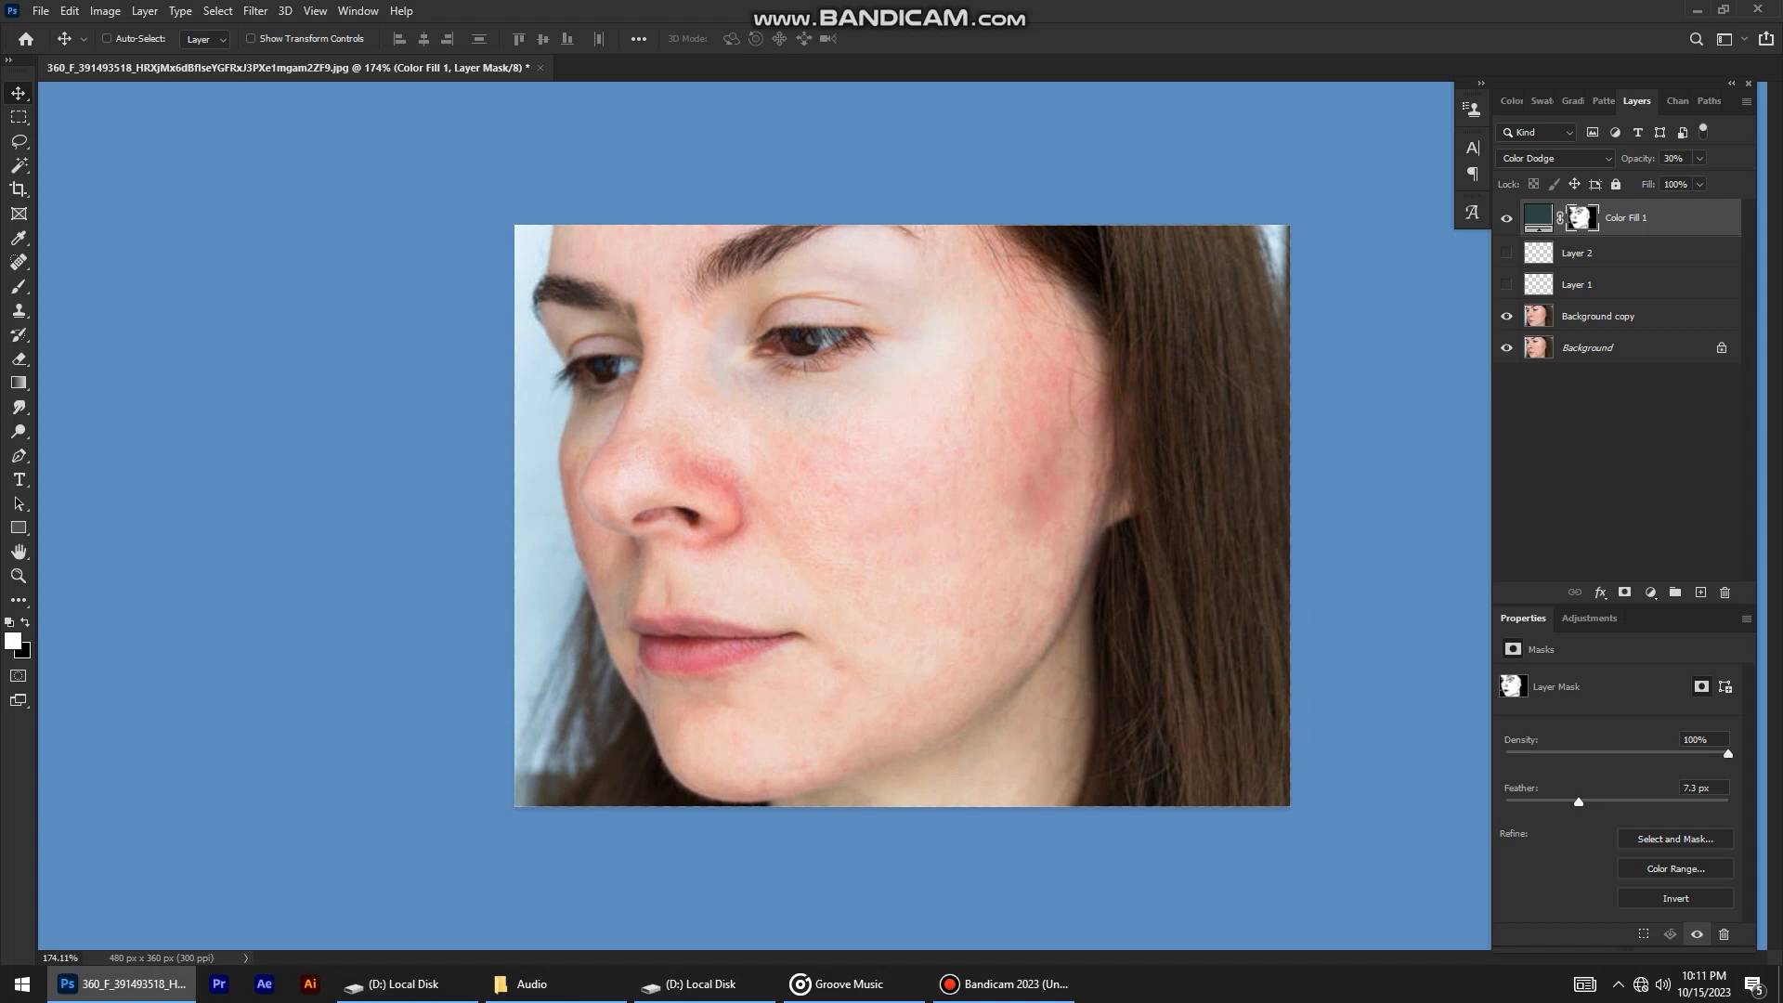
Stamp all visible layers into a new top layer and duplicate that layer twice.
key(ctrl+shift+alt+e)
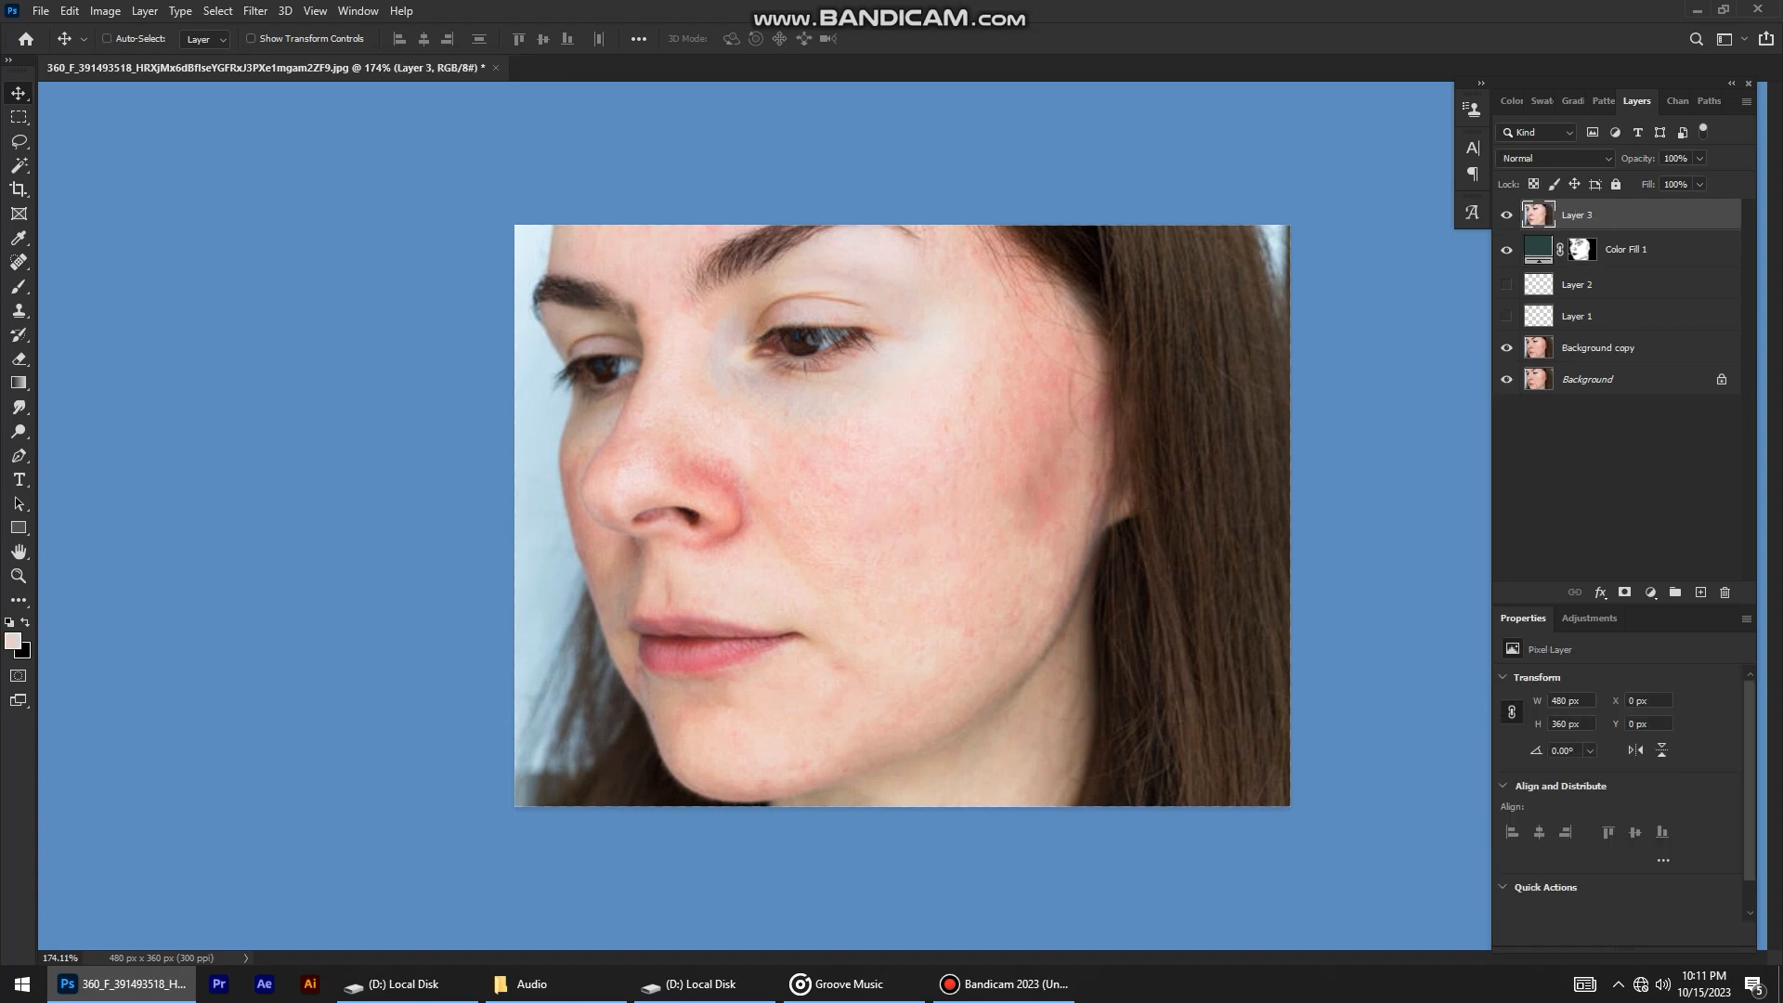
key(ctrl+plus)
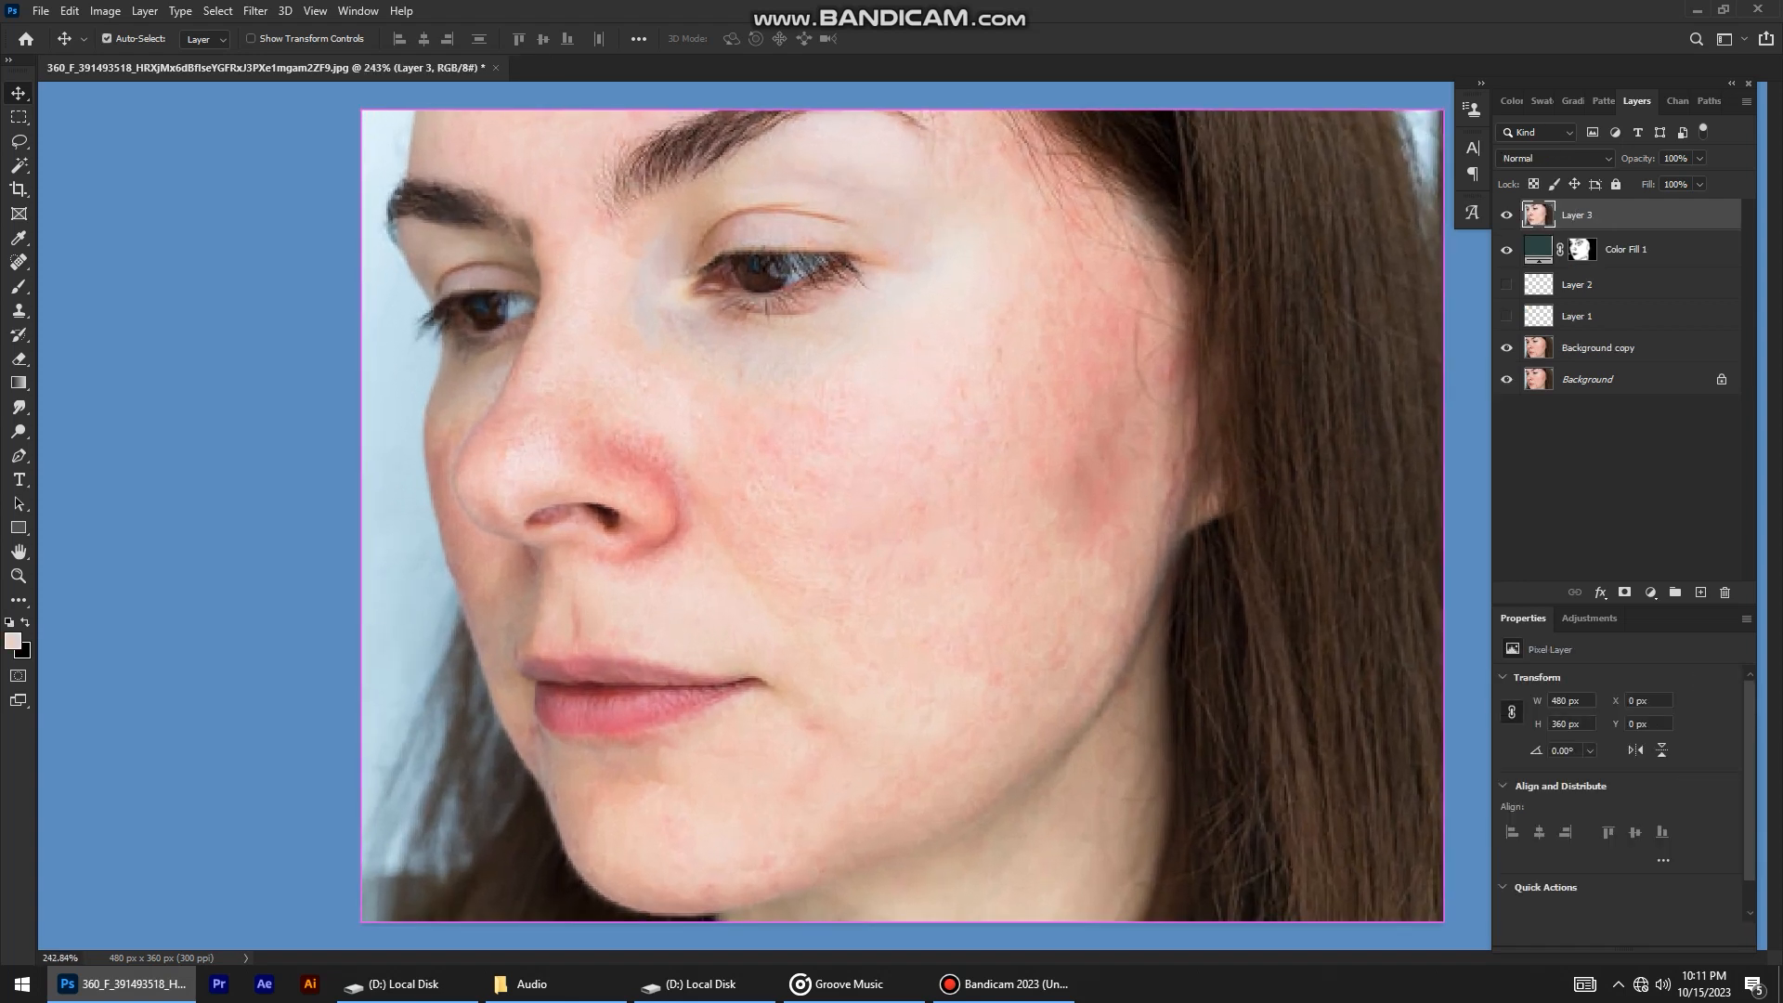
drag(1577, 214, 1700, 591)
drag(1576, 215, 1699, 592)
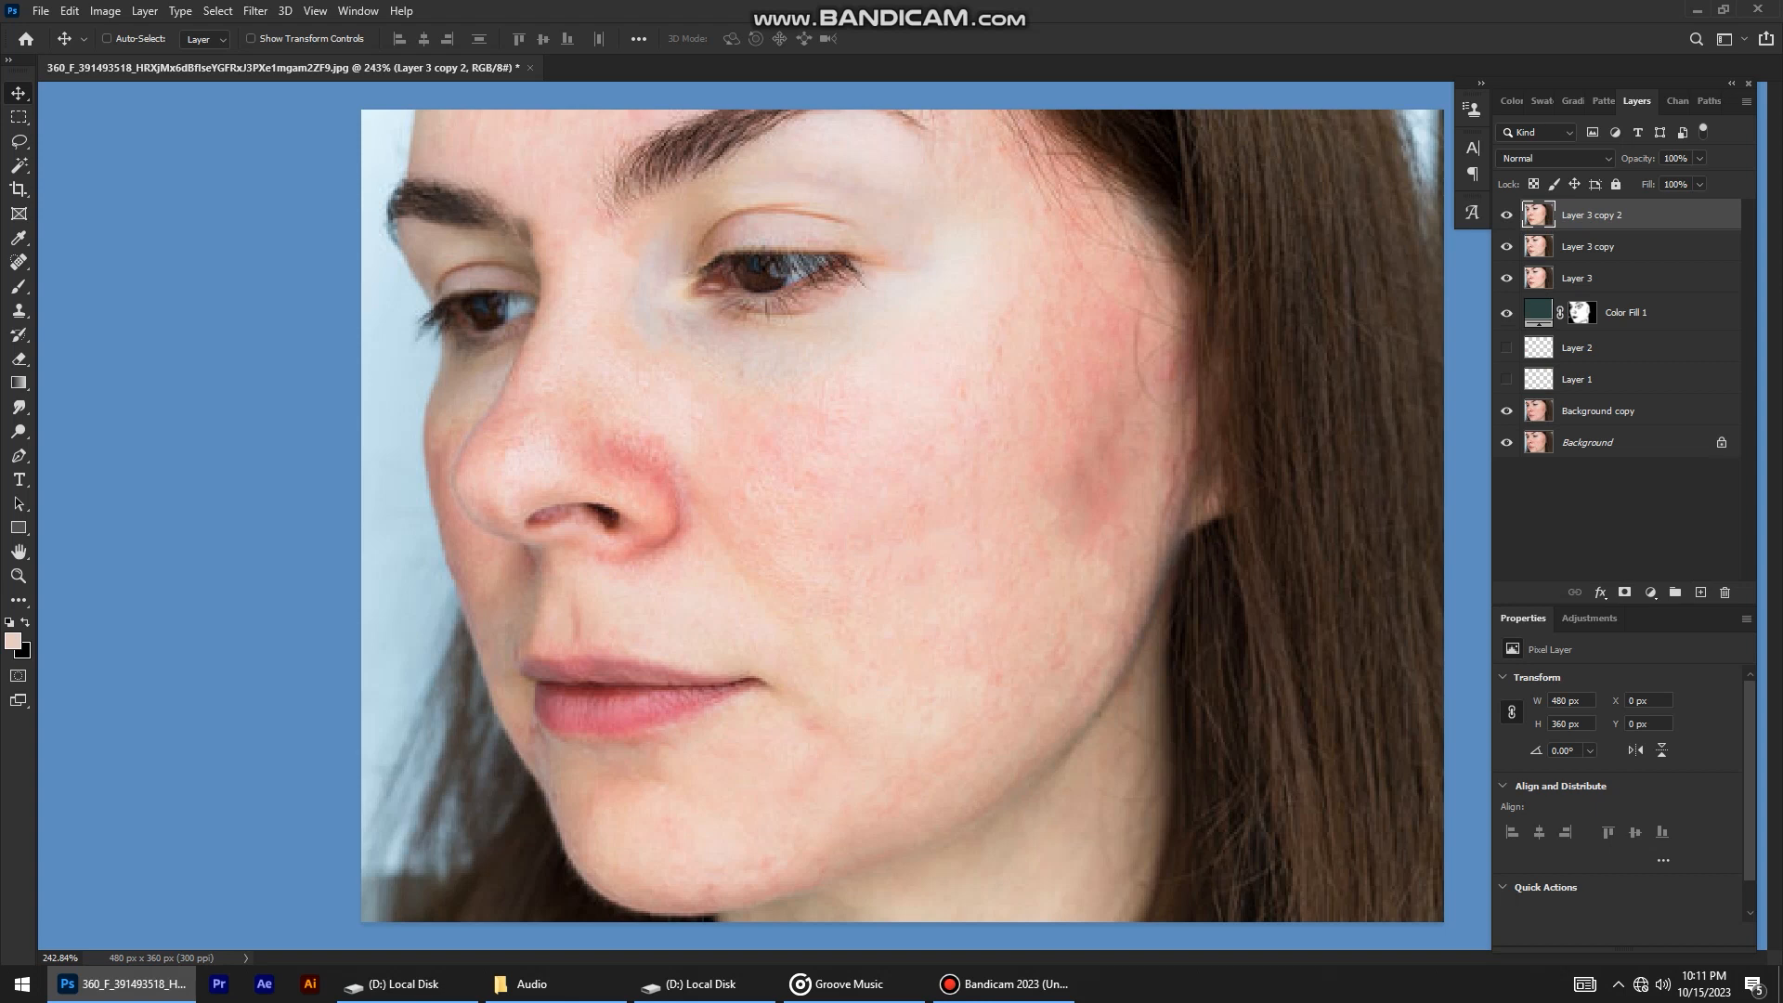
Invert the colours of the topmost copy and set its blend mode to Vivid Light.
key(ctrl+i)
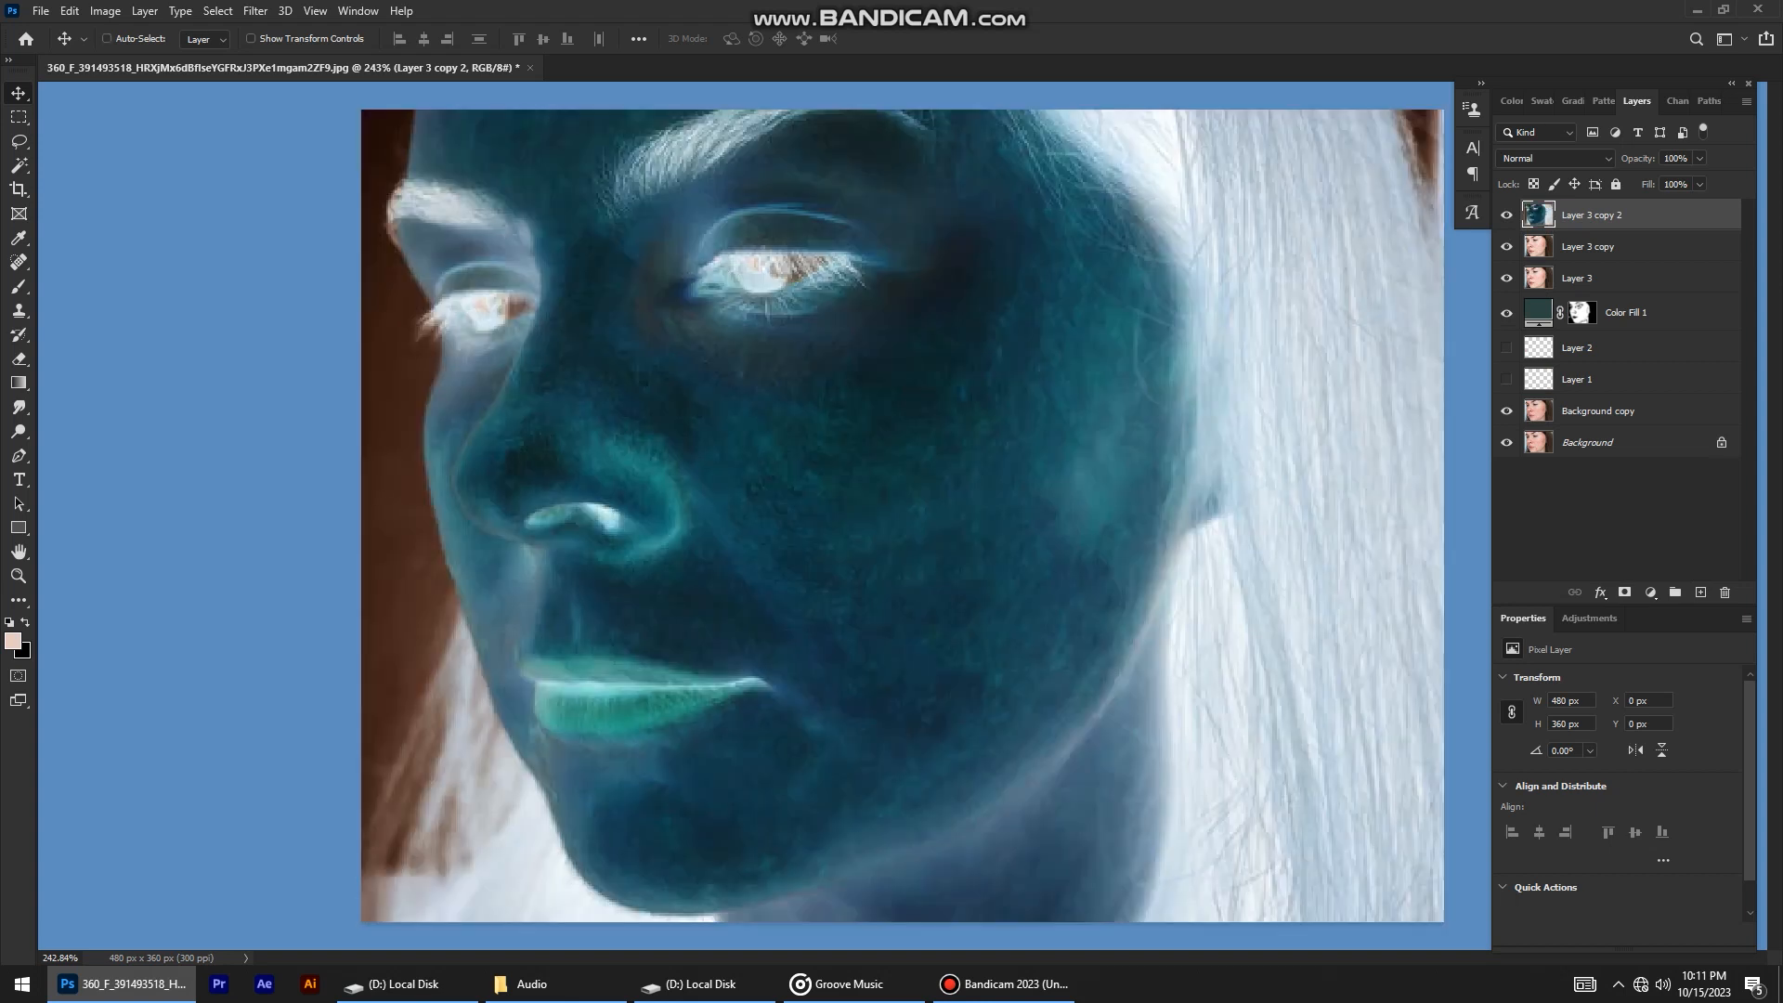
click(1555, 159)
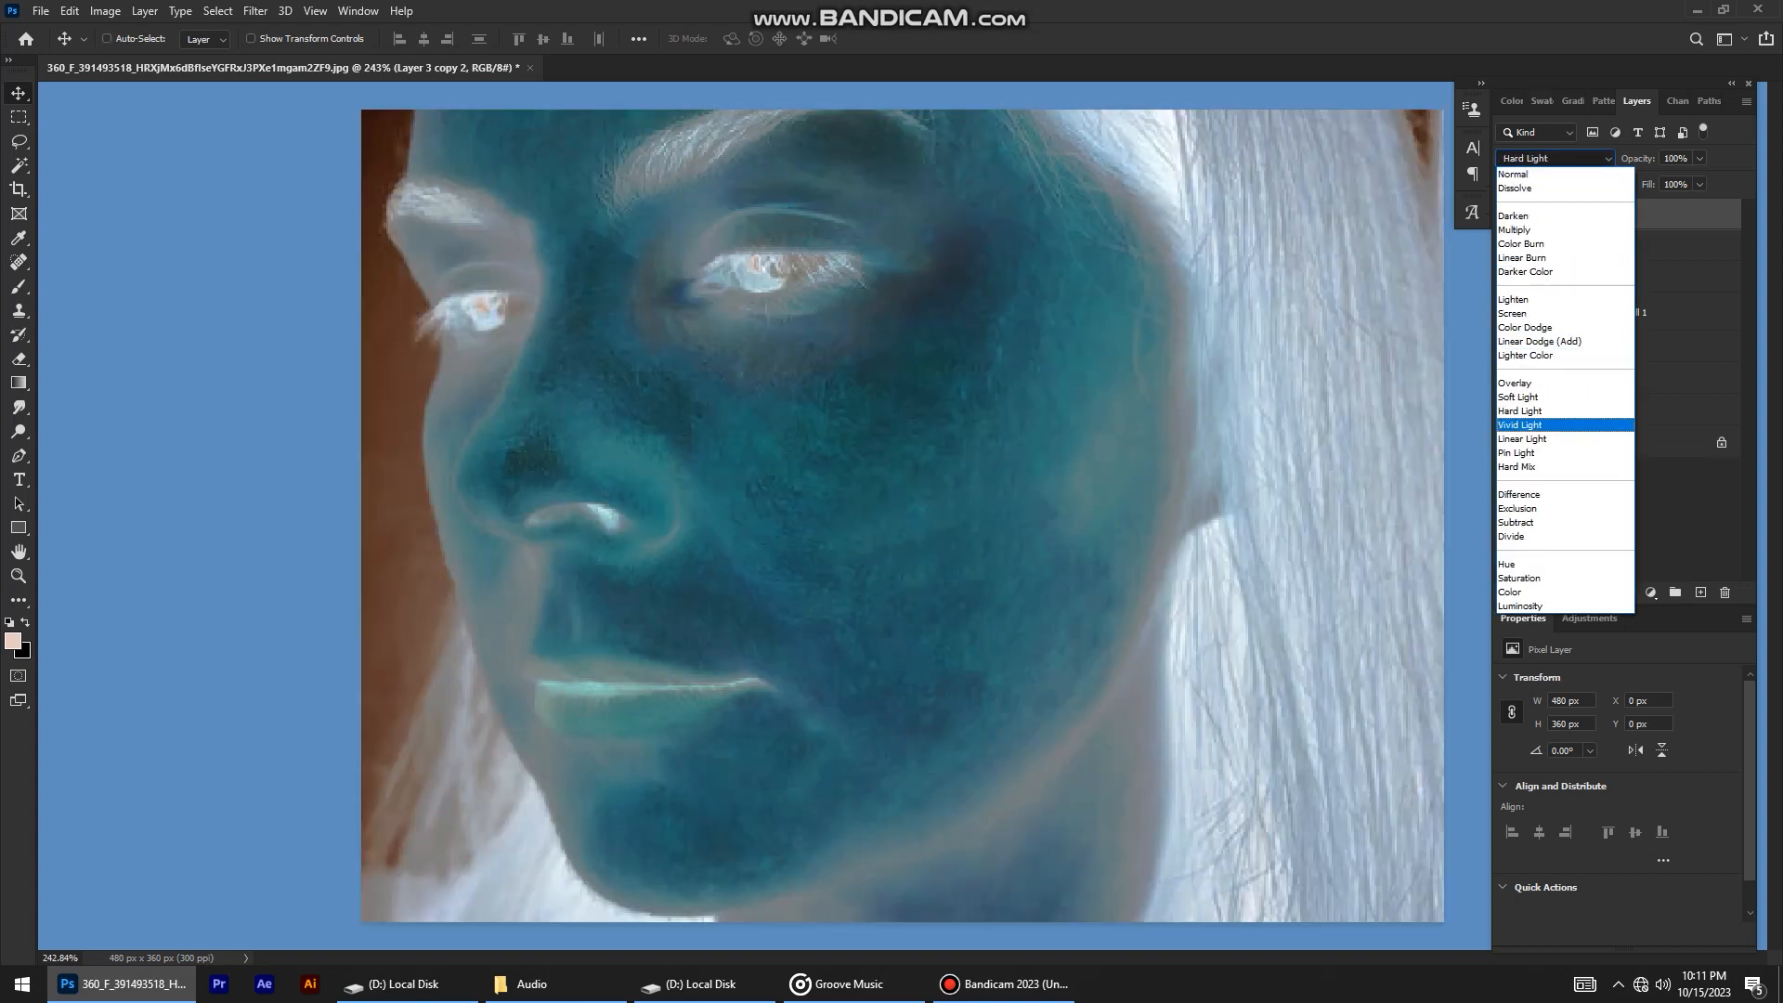
click(1541, 425)
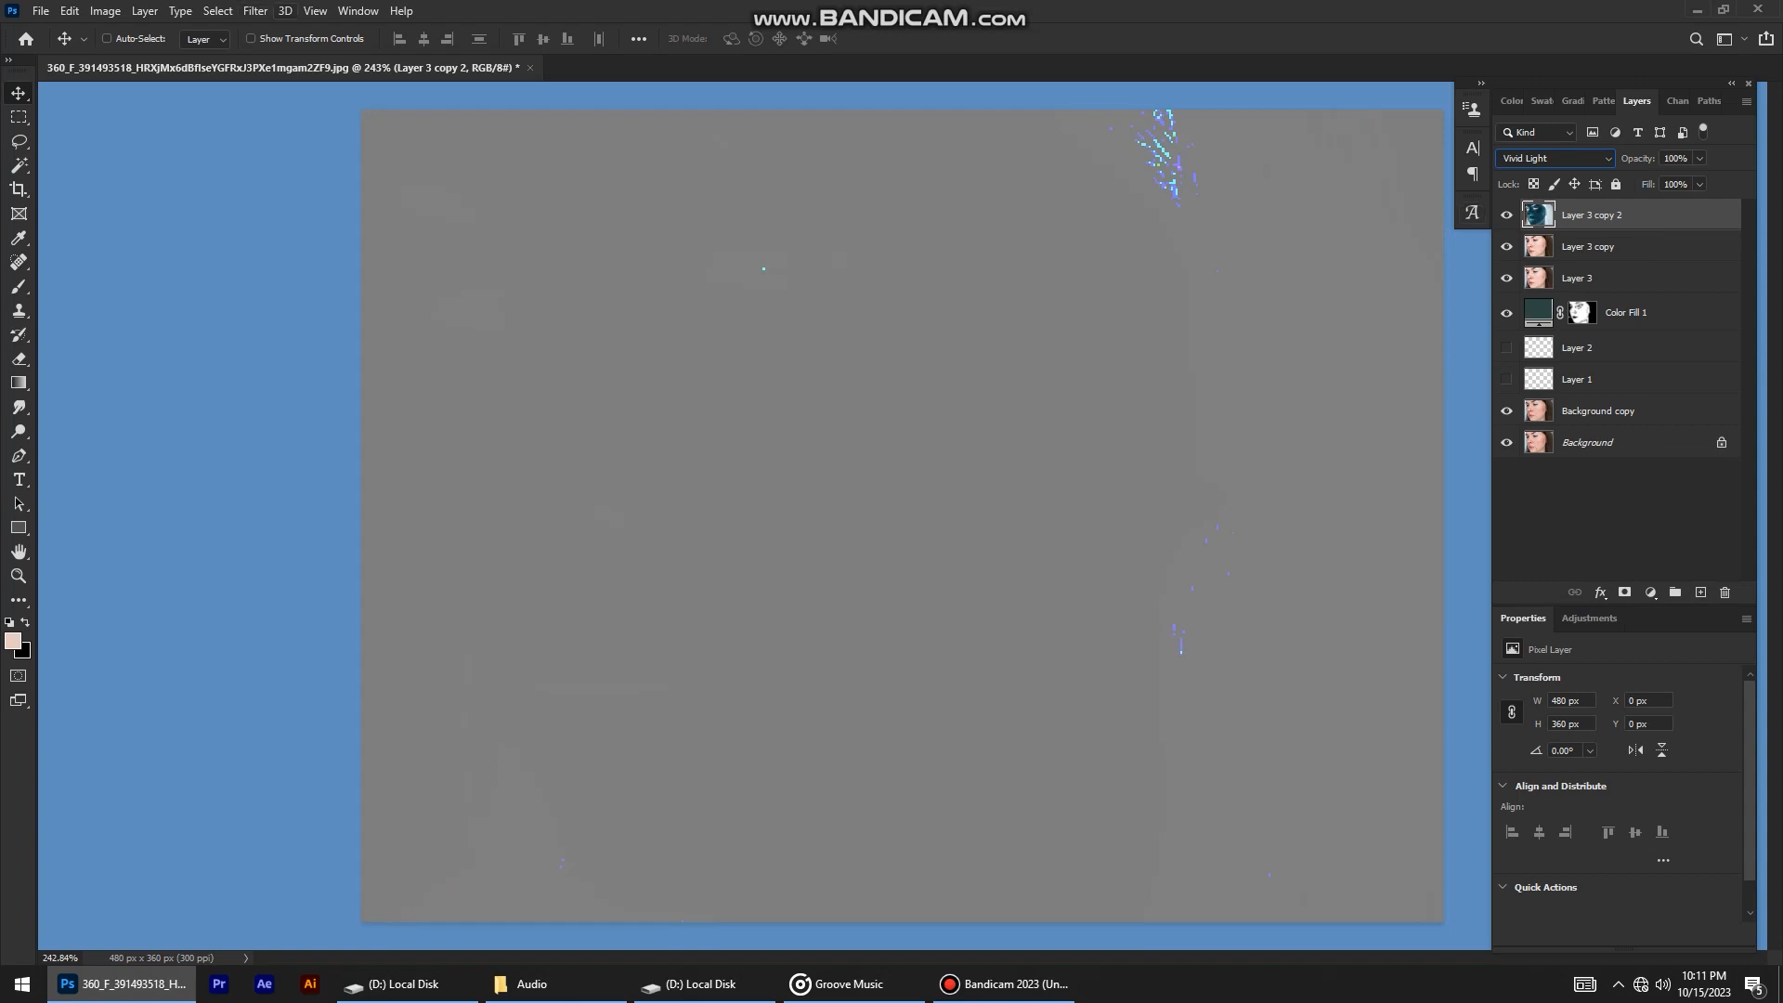
Apply a High Pass filter with a 4.4 pixel radius to the inverted top copy.
click(255, 10)
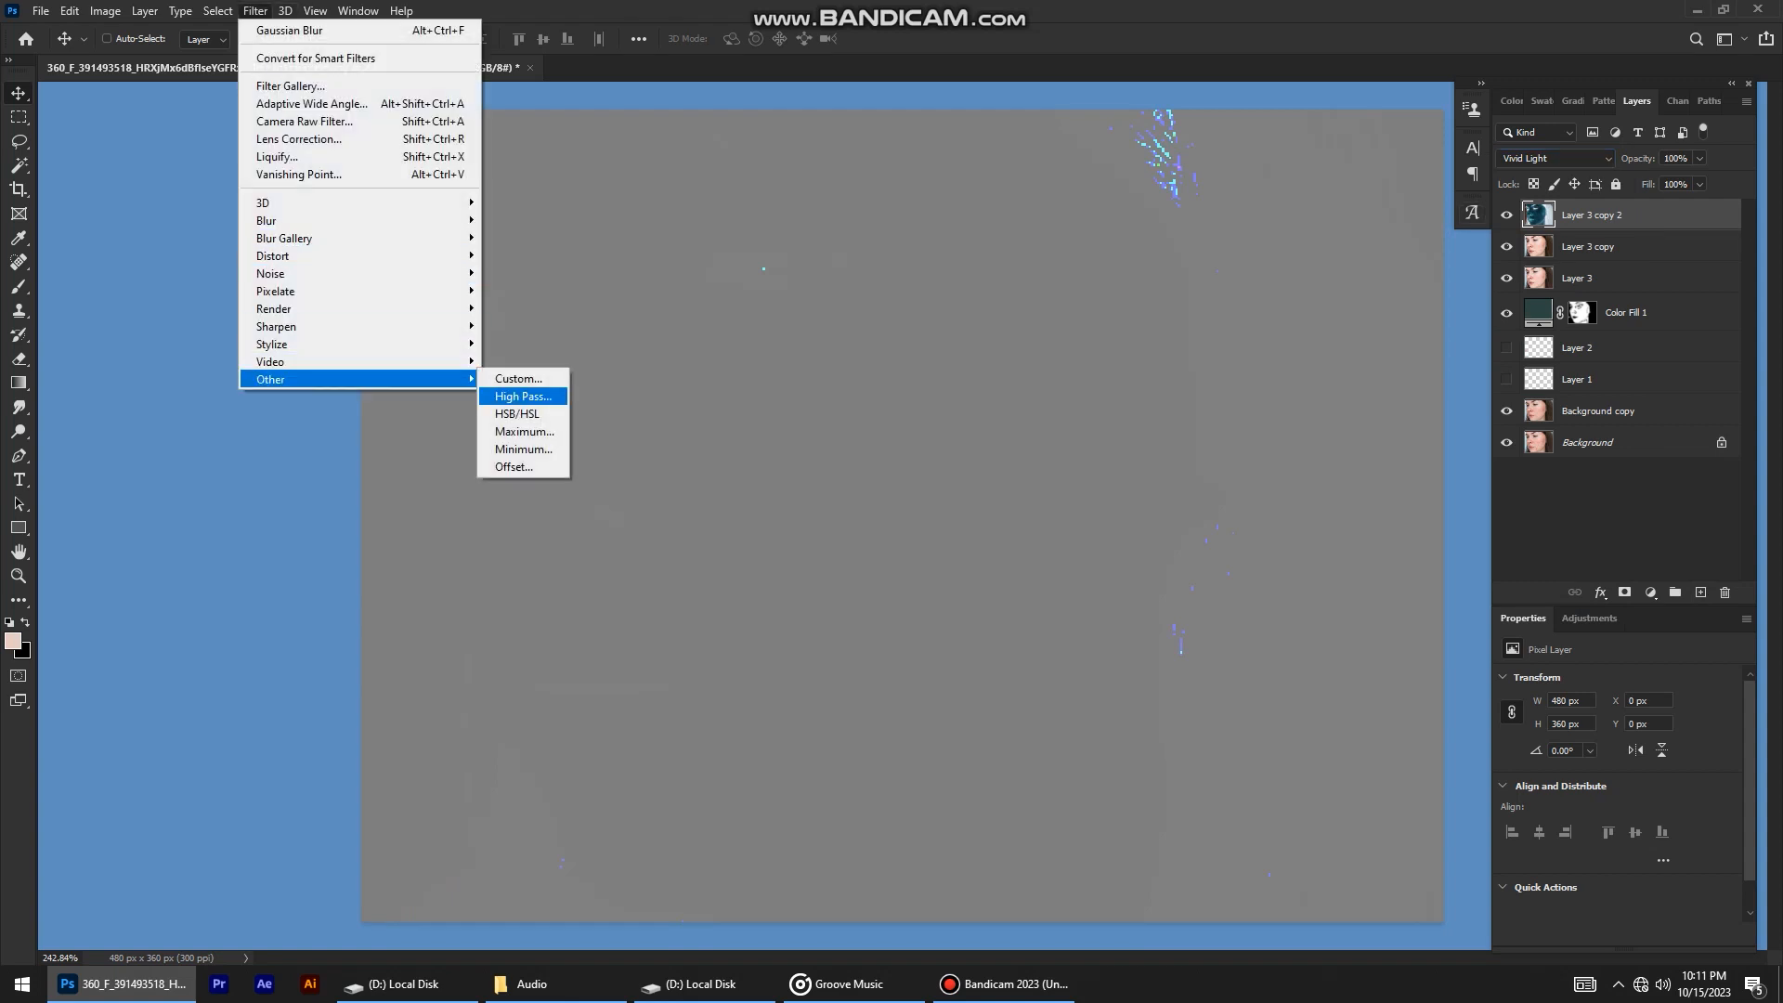
click(522, 395)
drag(813, 487, 788, 488)
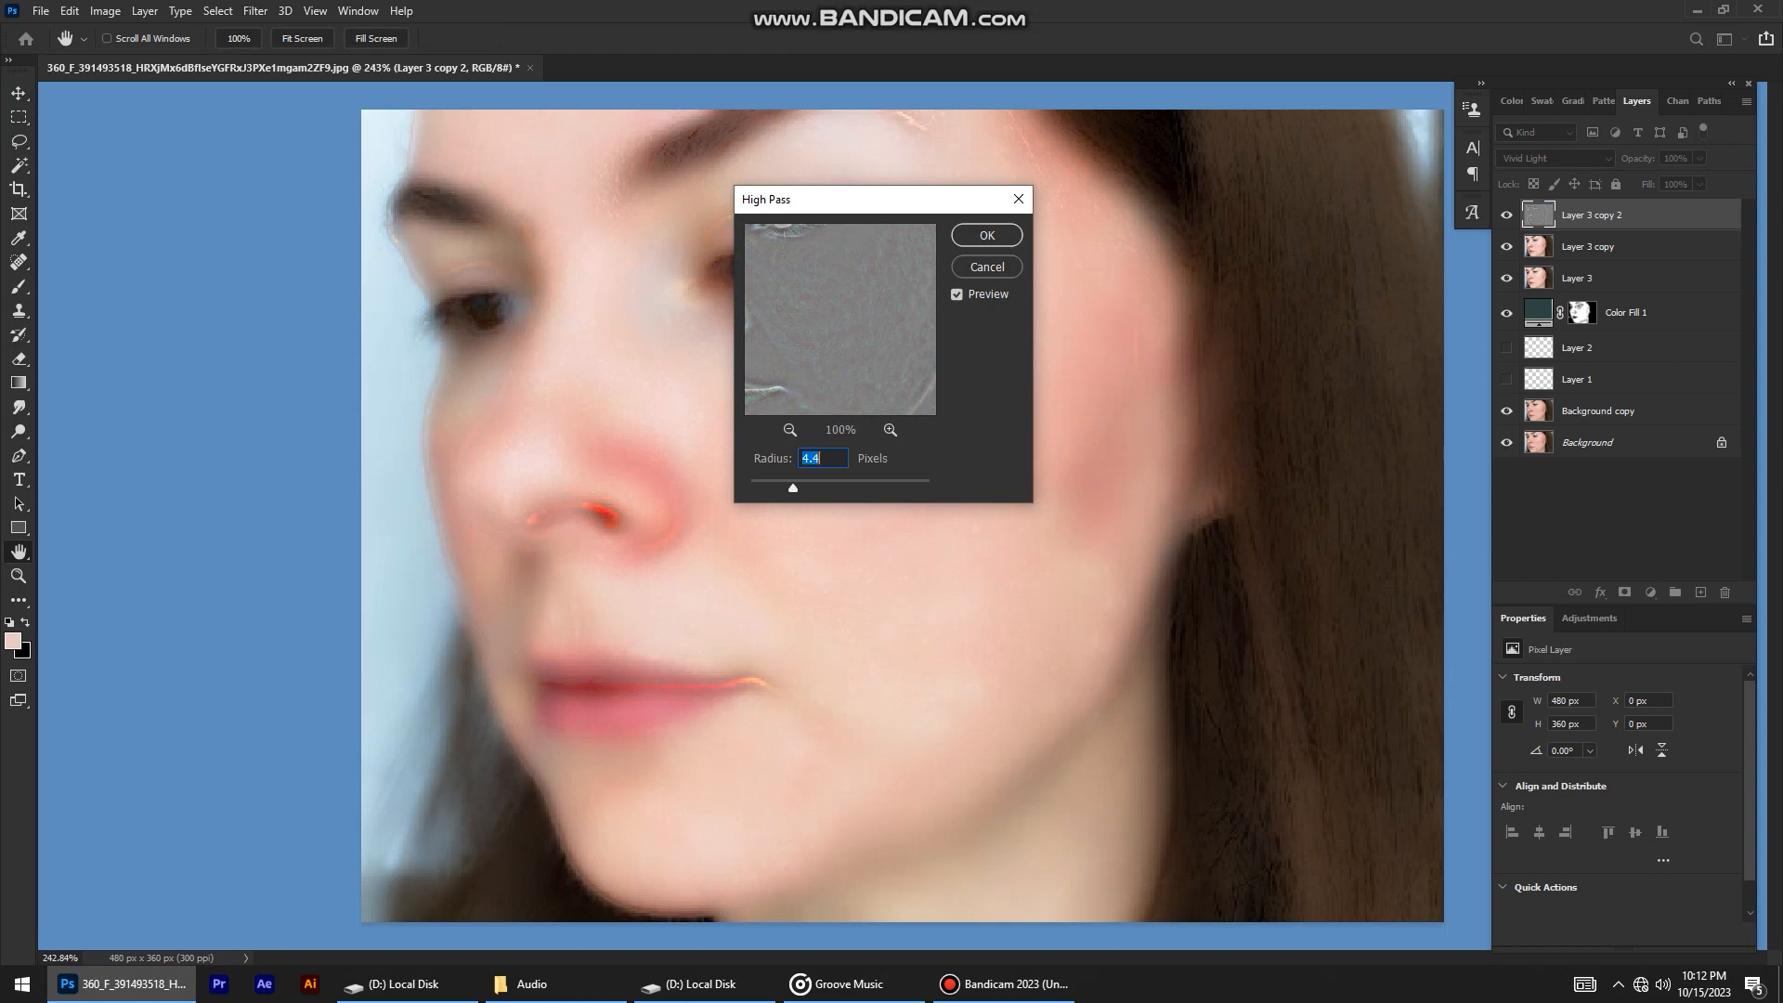
click(986, 234)
Apply a Gaussian Blur with a 1.8 pixel radius to Layer 3 copy 2.
click(256, 10)
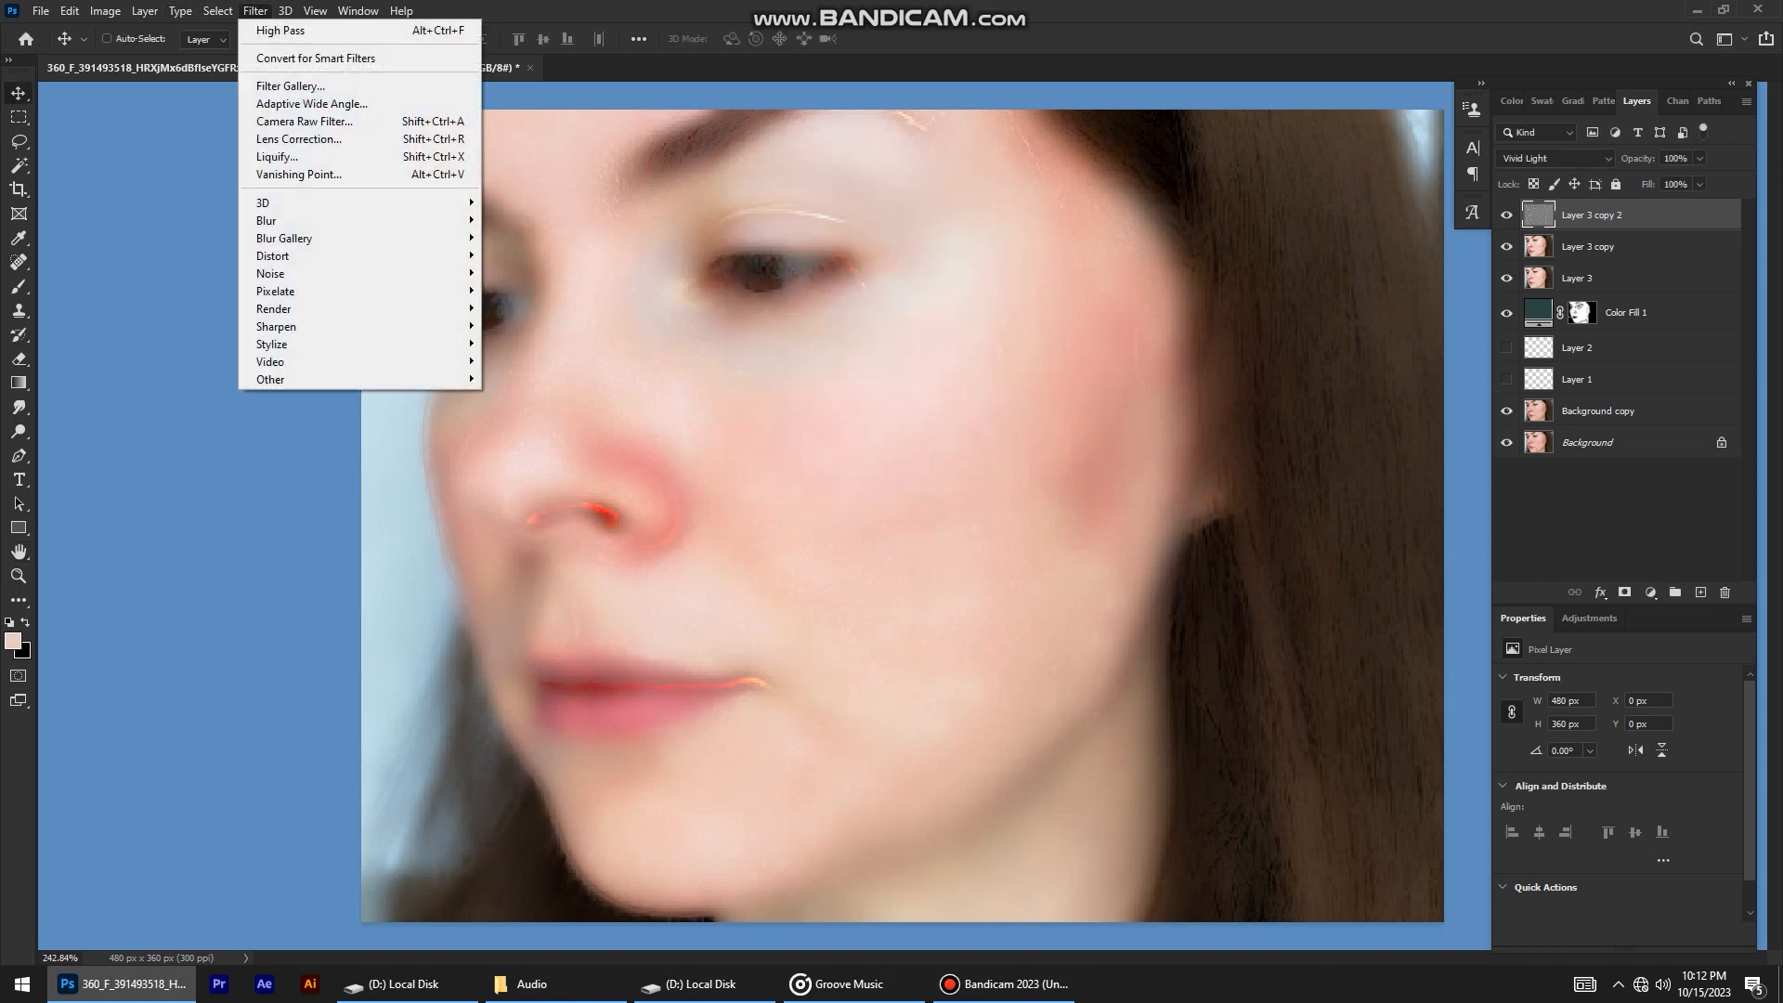
mouse_move(418, 220)
click(576, 291)
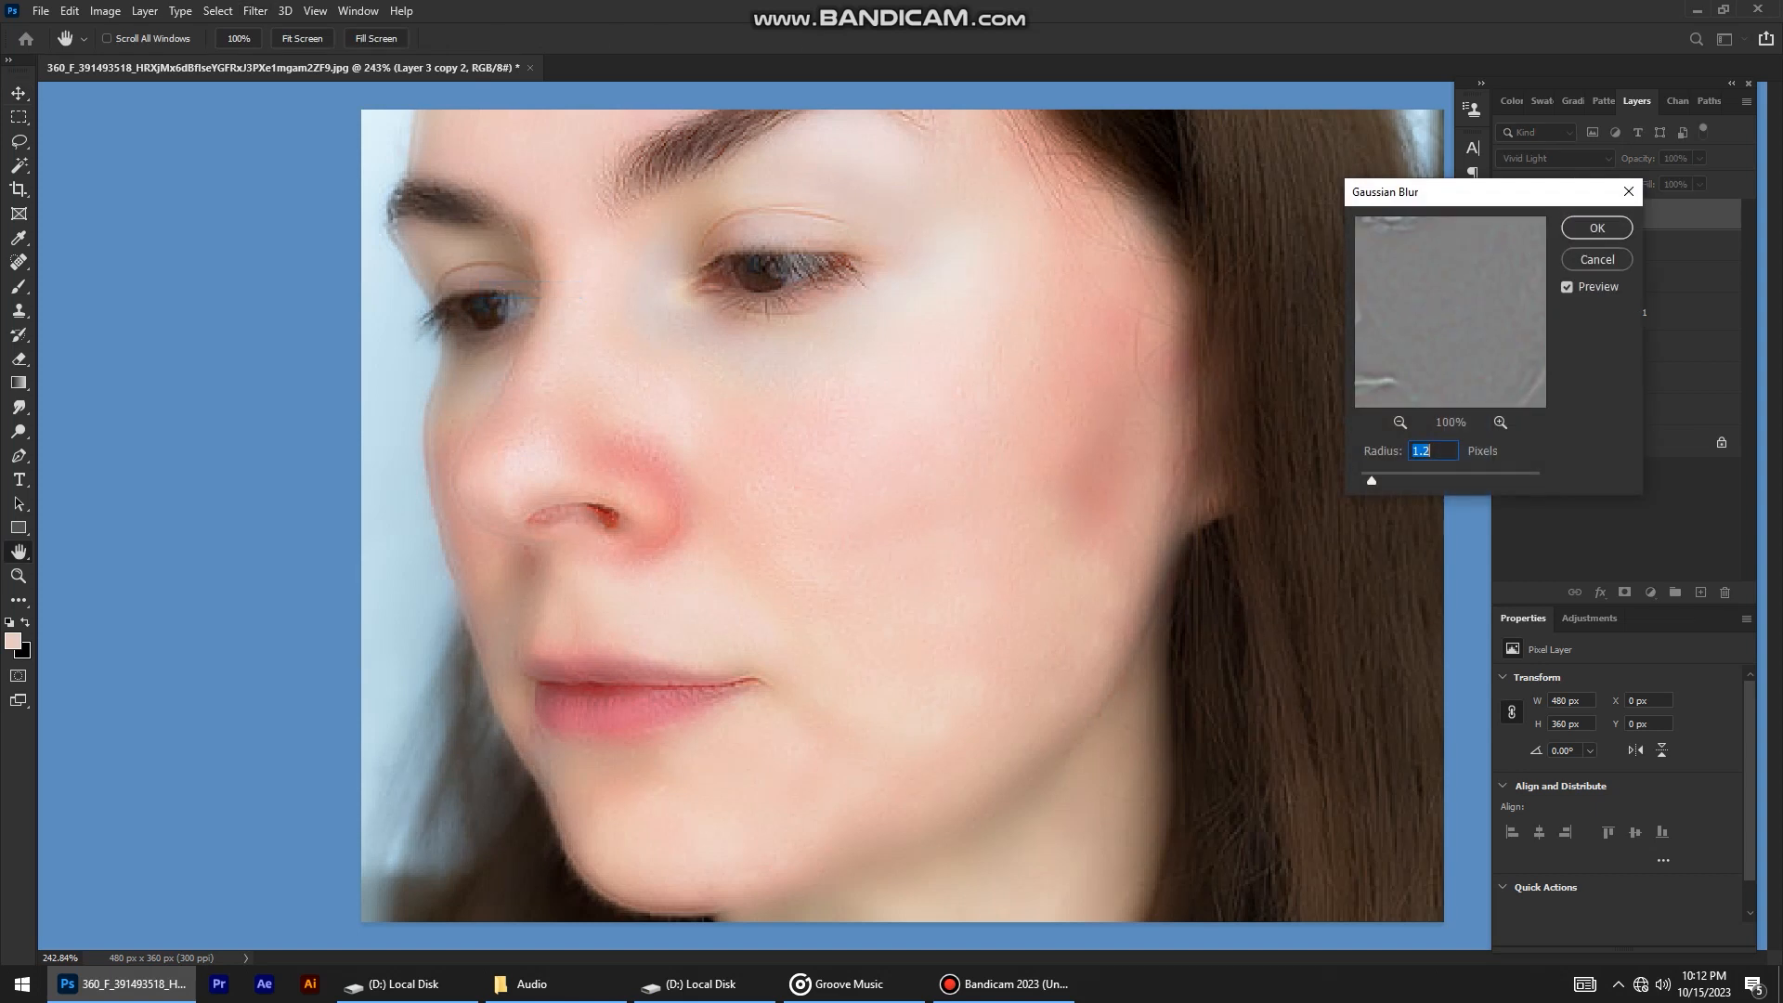
drag(1371, 480, 1383, 480)
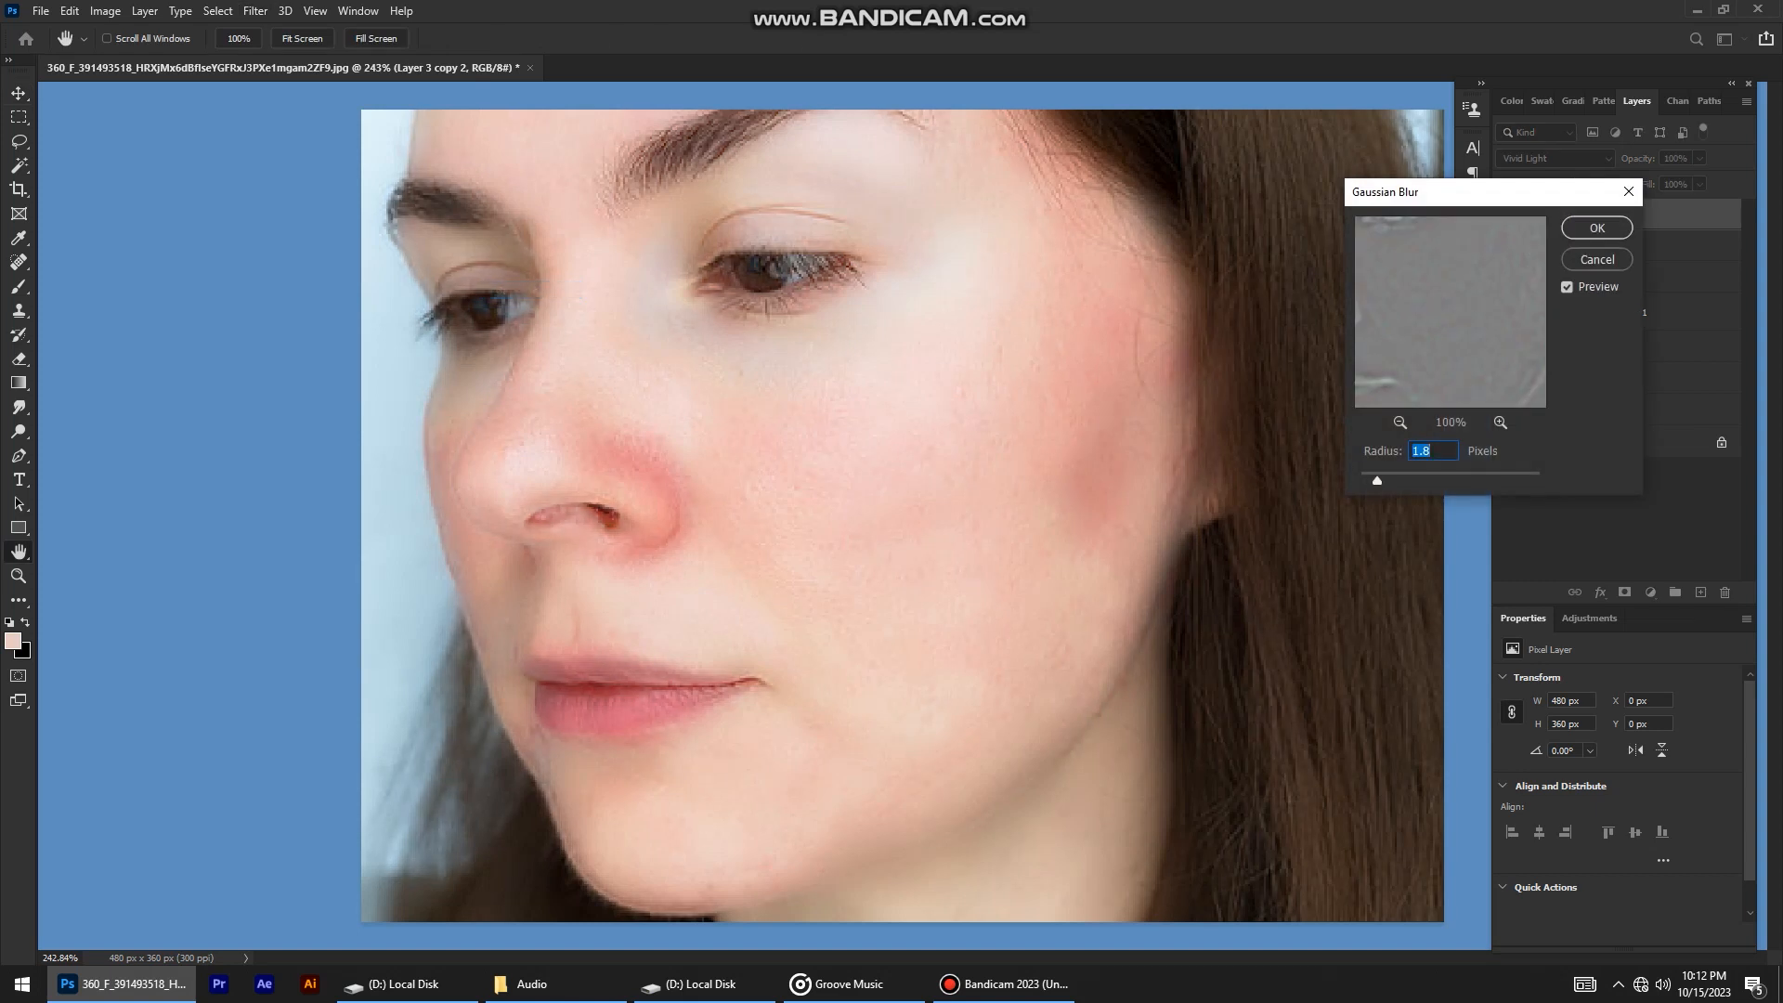
click(1596, 227)
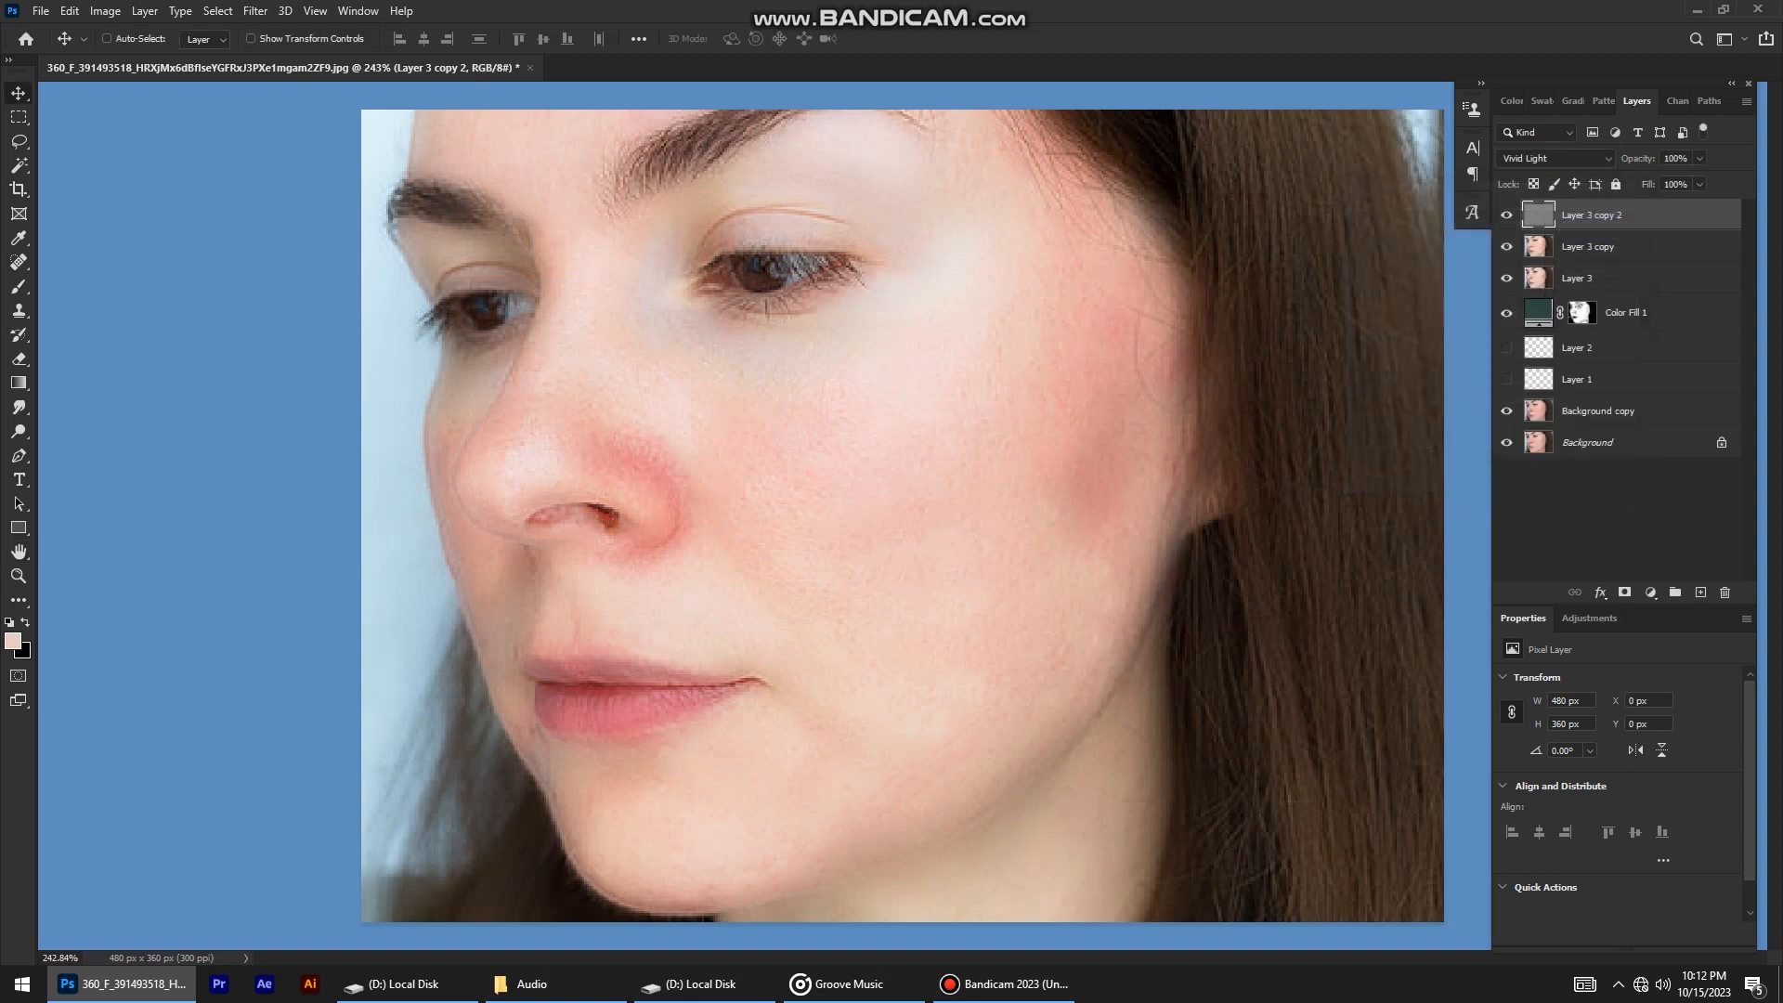
Add a layer mask to Layer 3 copy 2, invert it to black, and set the brush hardness to 62%.
click(1624, 592)
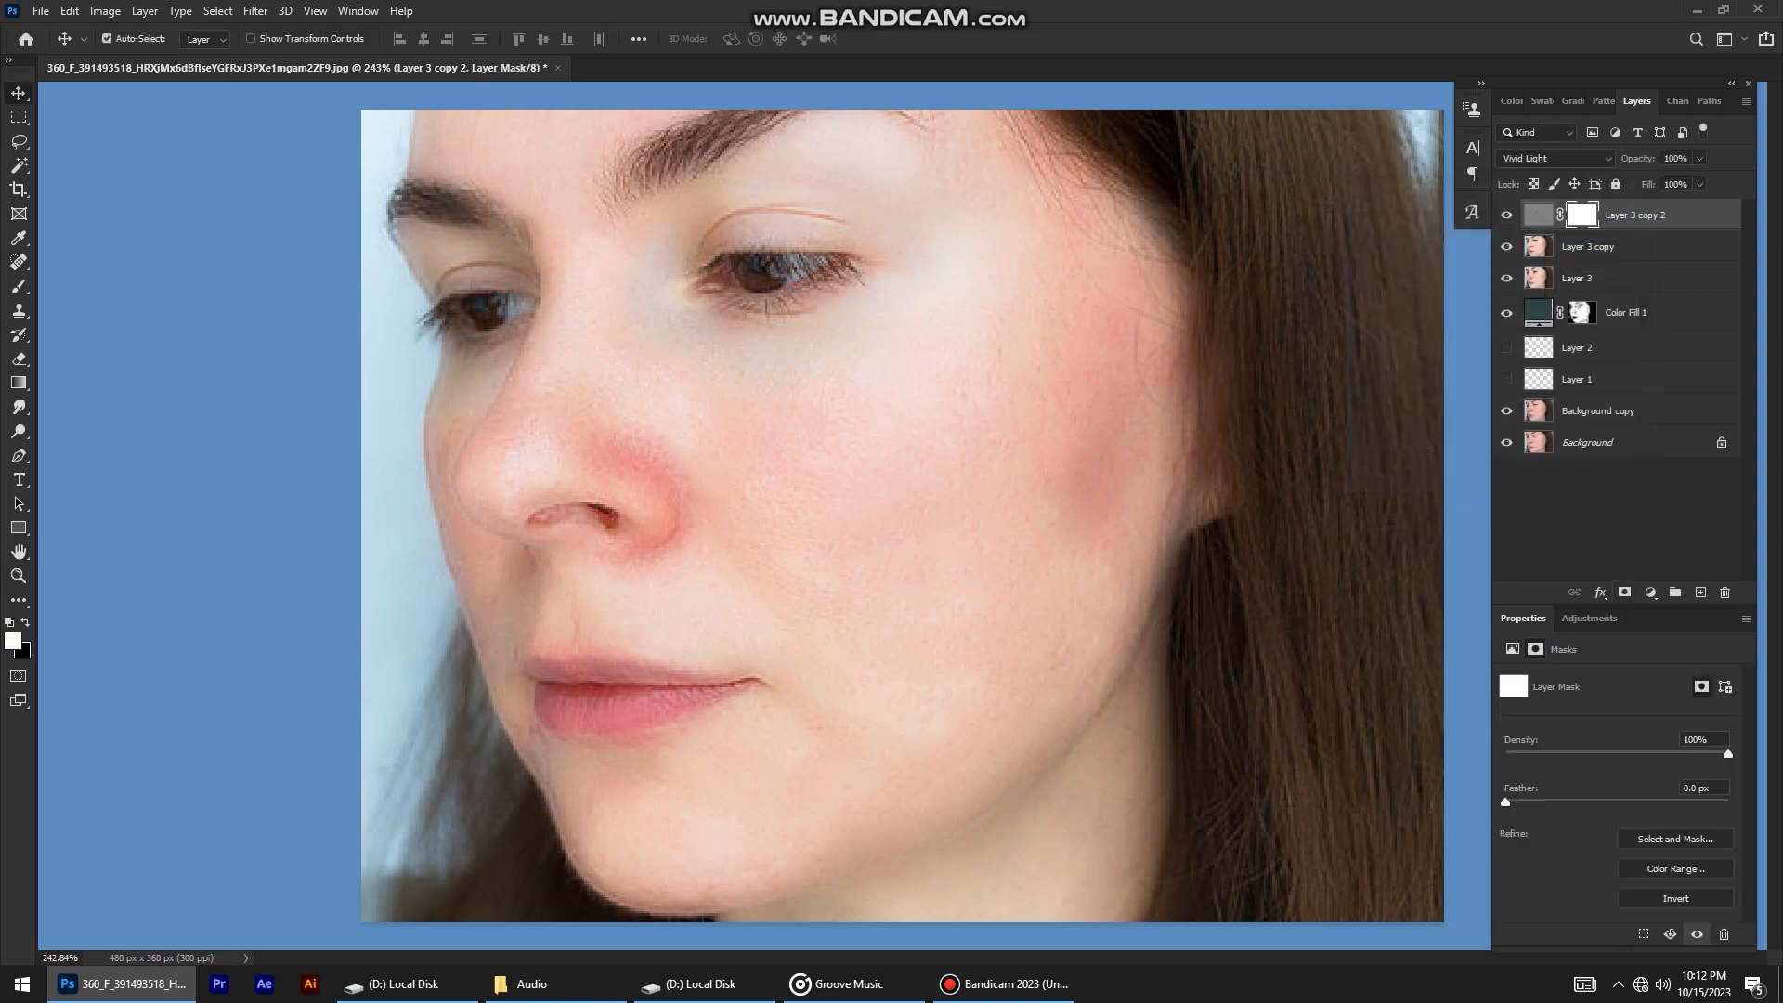
key(ctrl+i)
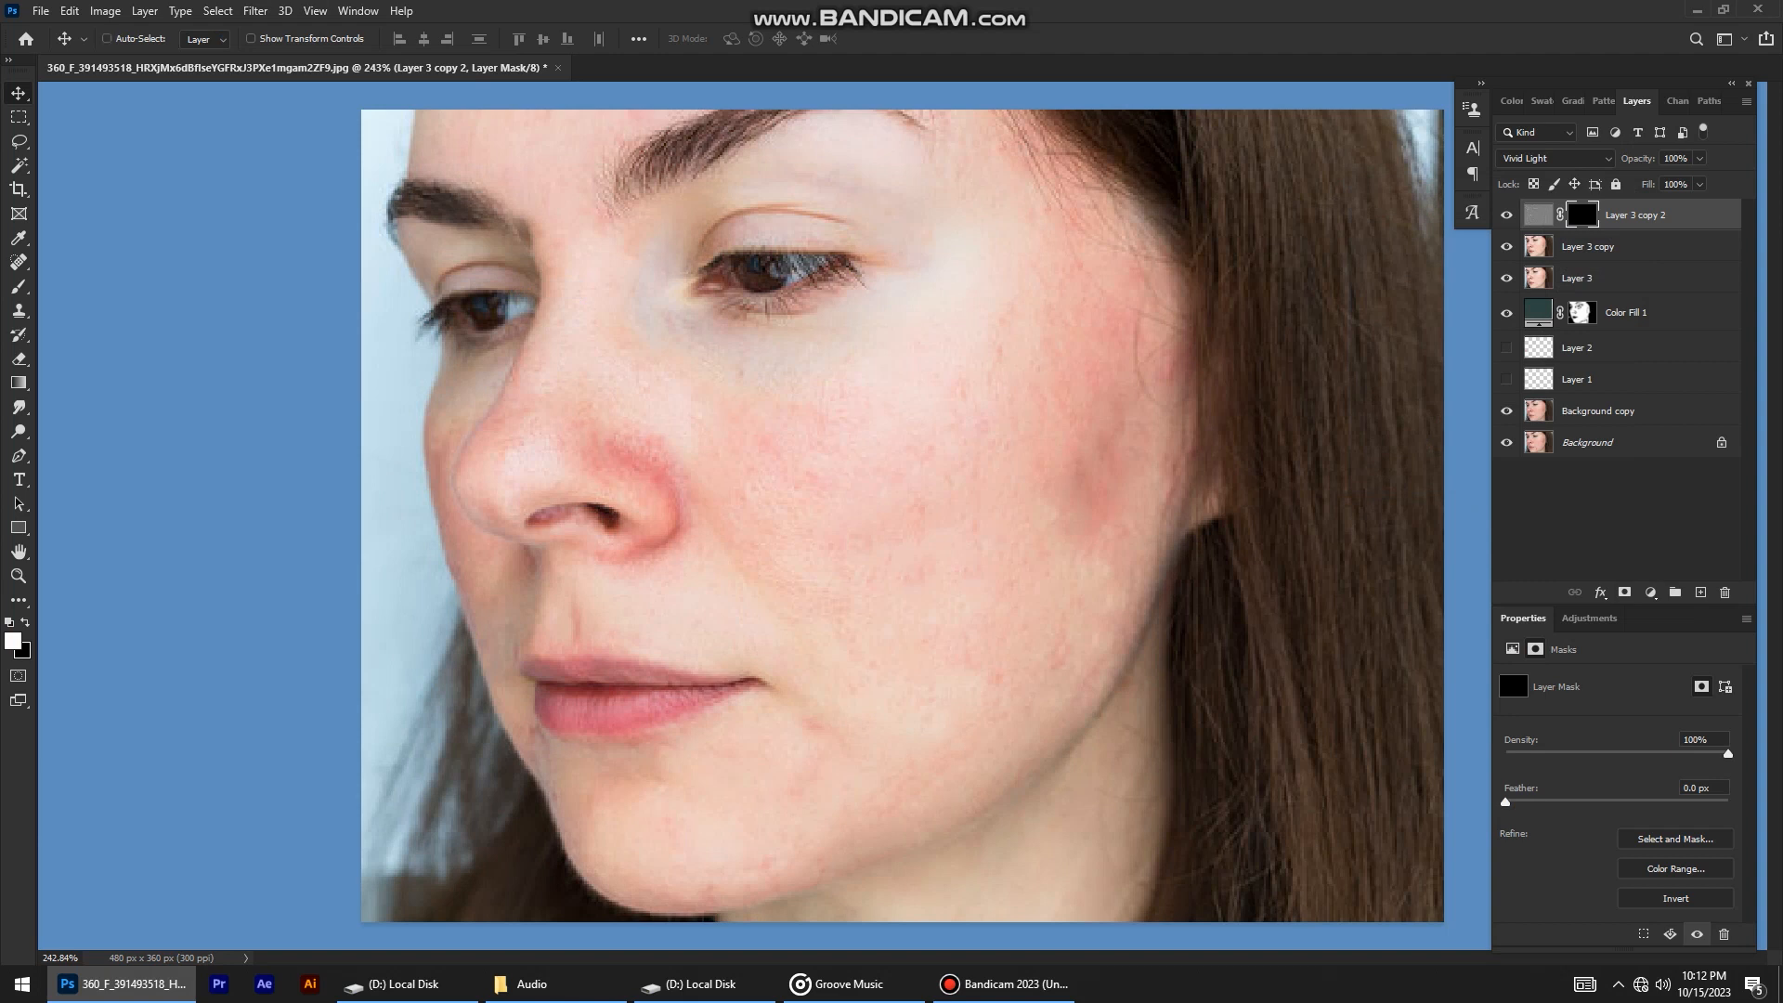
key(b)
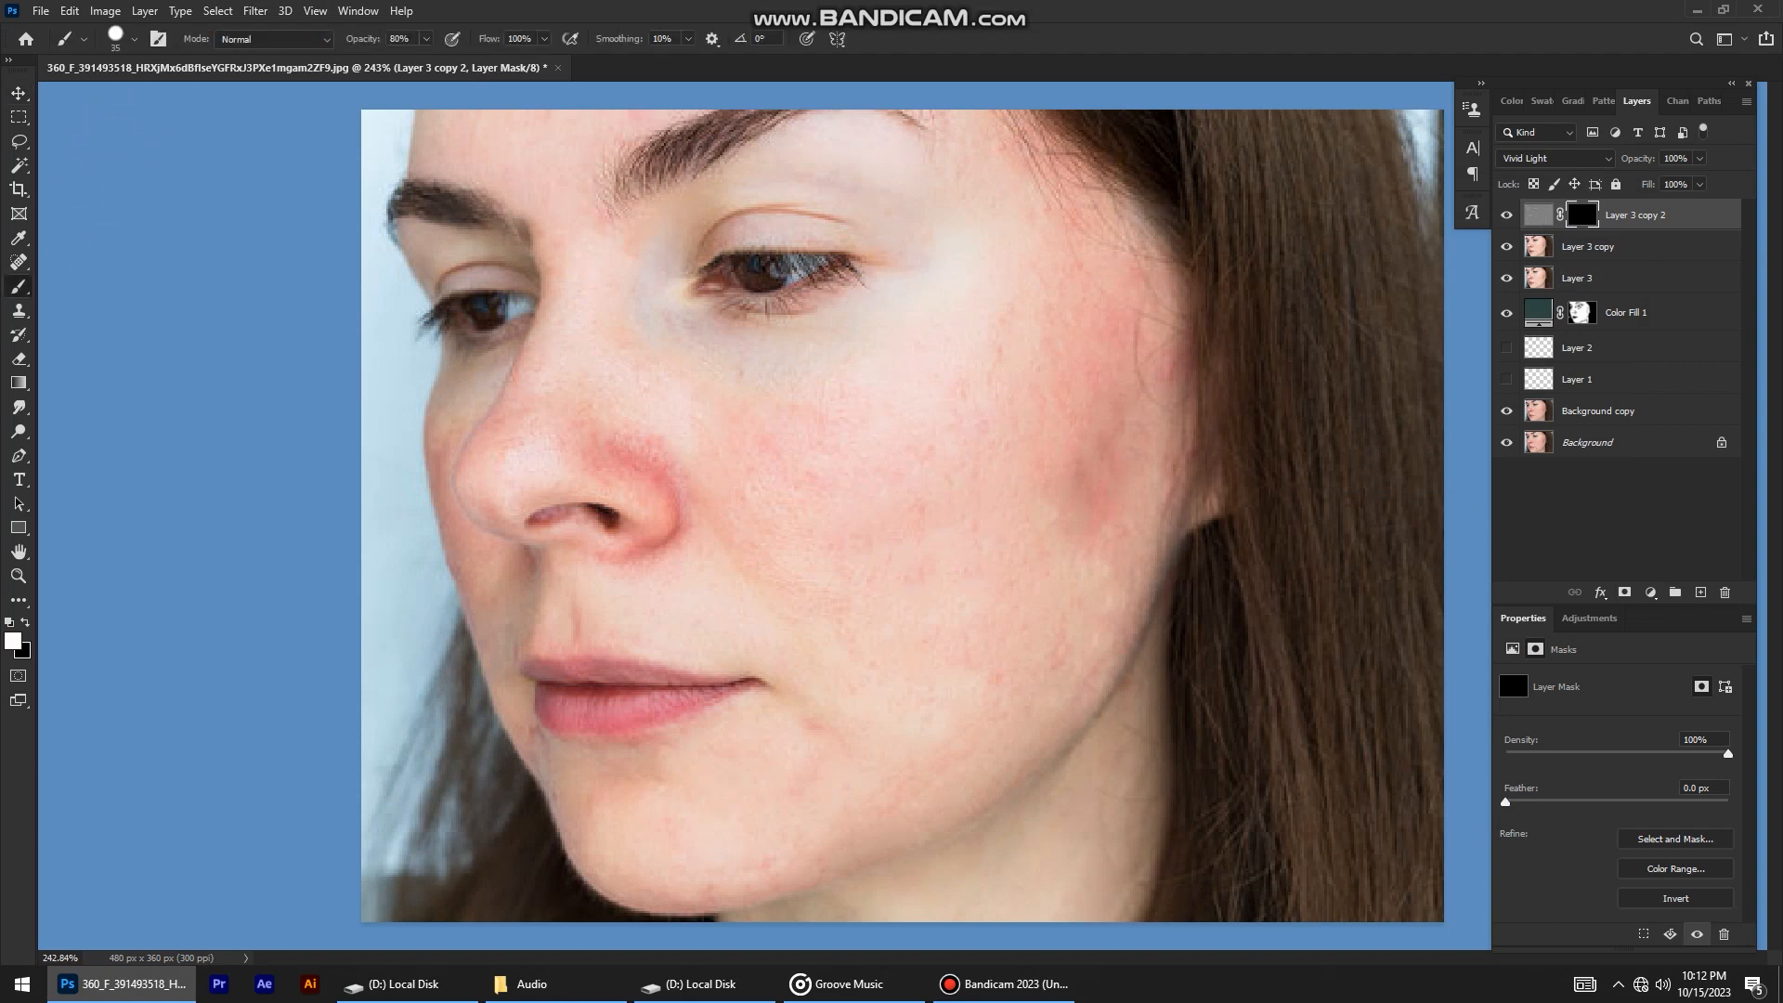
click(135, 39)
drag(222, 142, 177, 142)
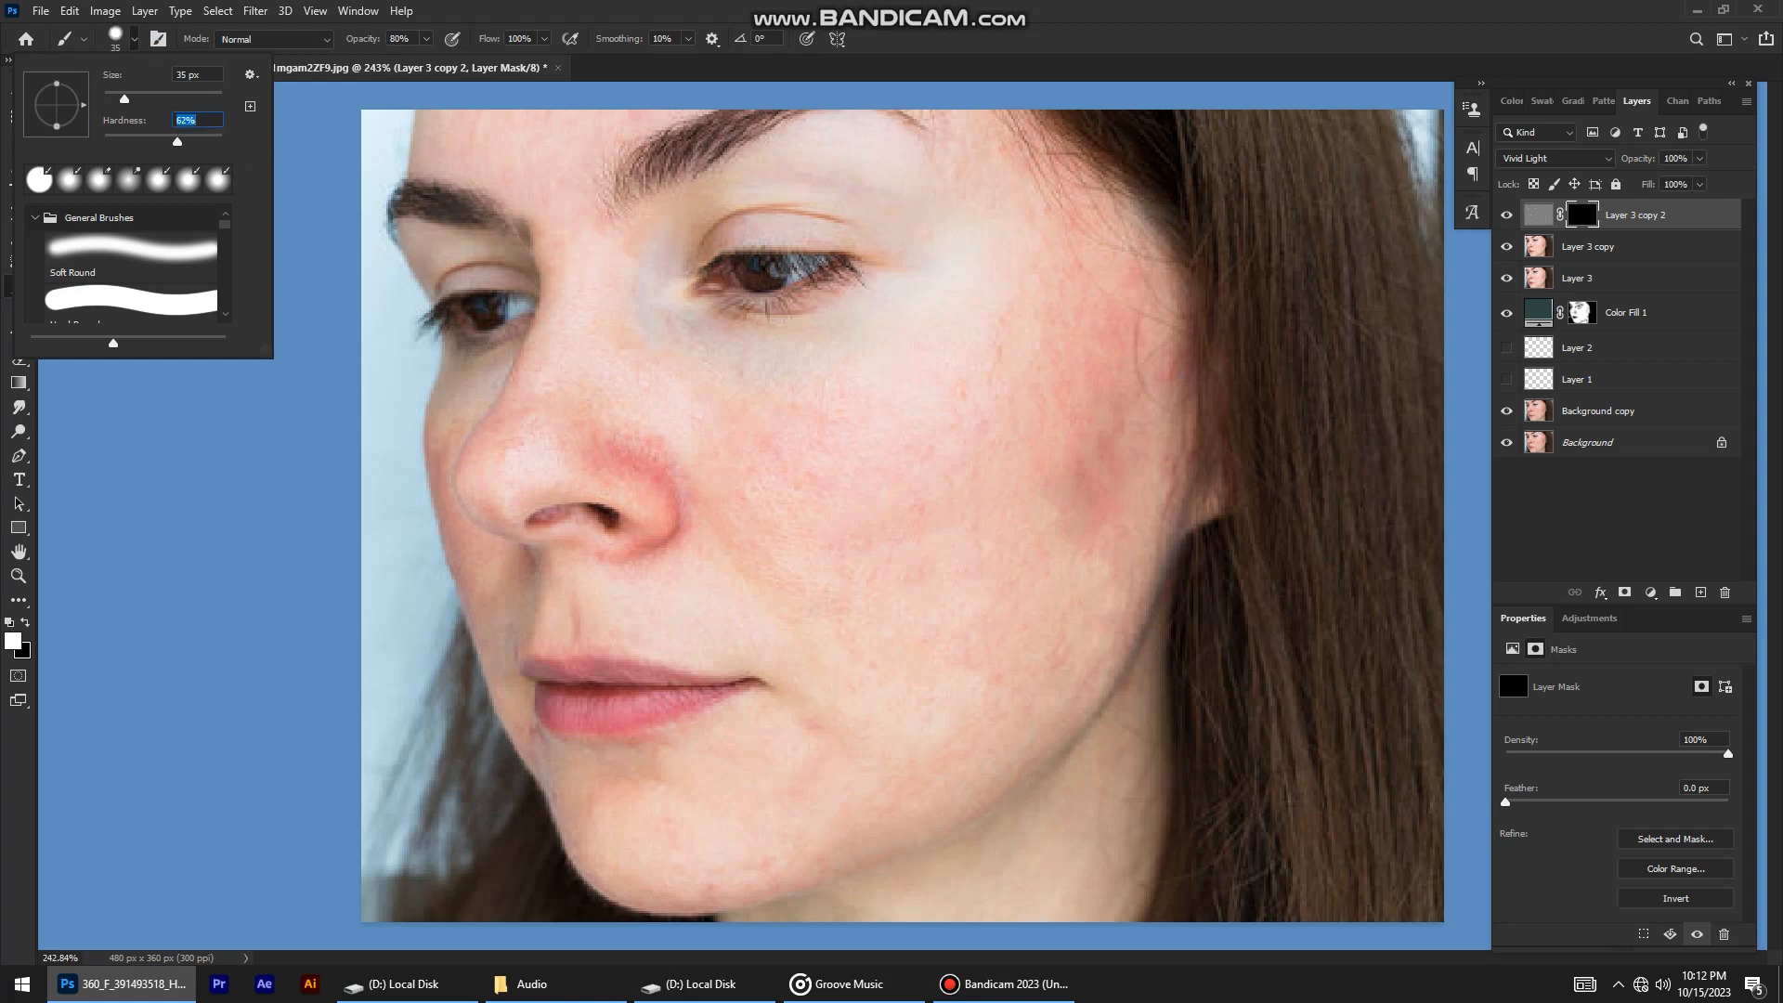
Paint white at 100% brush opacity on the mask over the near cheek and nose bridge, and compare the skin with the layer hidden.
click(784, 399)
mouse_move(889, 472)
mouse_down()
mouse_move(926, 478)
mouse_move(999, 338)
mouse_move(854, 384)
mouse_move(684, 365)
mouse_move(878, 441)
mouse_up()
key(0)
mouse_move(806, 380)
mouse_down()
mouse_move(832, 443)
mouse_move(781, 467)
mouse_move(760, 408)
mouse_move(748, 416)
mouse_move(807, 488)
mouse_move(920, 466)
mouse_move(923, 613)
mouse_move(1035, 429)
mouse_move(1053, 340)
mouse_move(1075, 403)
mouse_move(1086, 532)
mouse_move(930, 755)
mouse_move(864, 601)
mouse_move(833, 604)
mouse_move(729, 449)
mouse_move(893, 374)
mouse_move(688, 402)
mouse_move(626, 299)
mouse_move(580, 316)
mouse_up()
click(1506, 215)
click(1505, 215)
click(1506, 215)
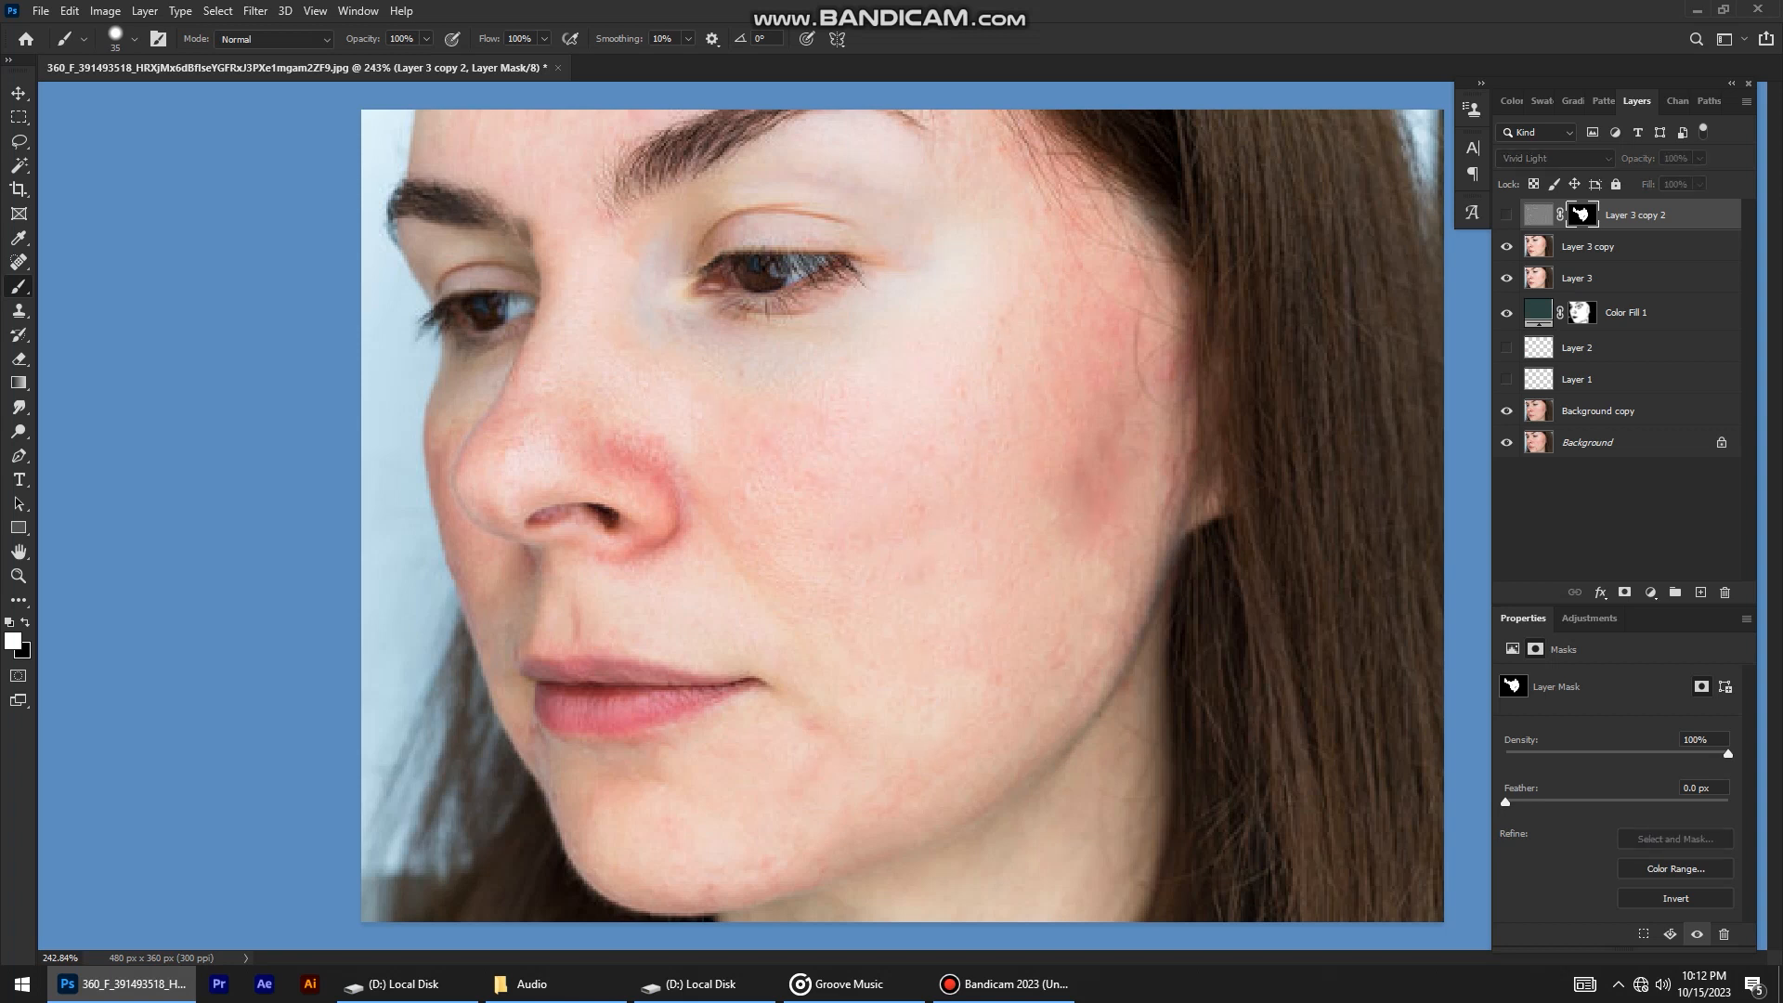
click(1506, 215)
Reveal the smoothing on the forehead, around the near eye and along the temple by painting the mask with a smaller brush.
scroll(730, 394, up, 3)
key(bracketleft)
key(bracketleft)
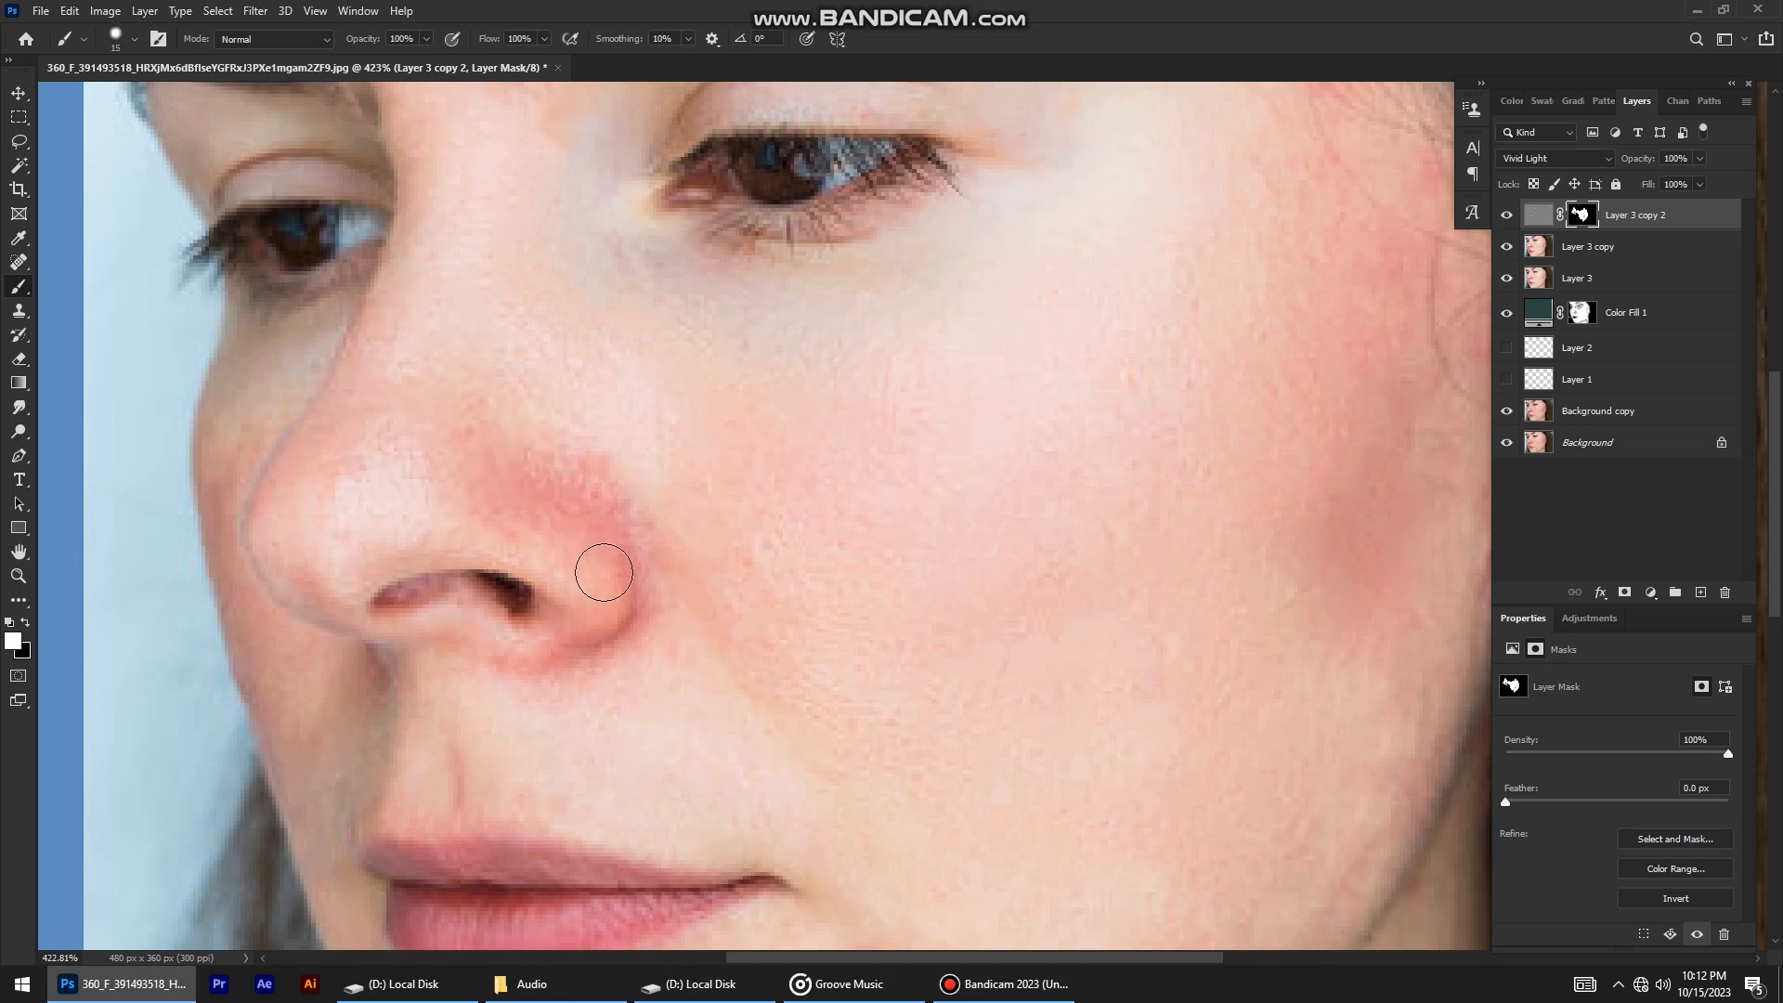
scroll(589, 414, up, 5)
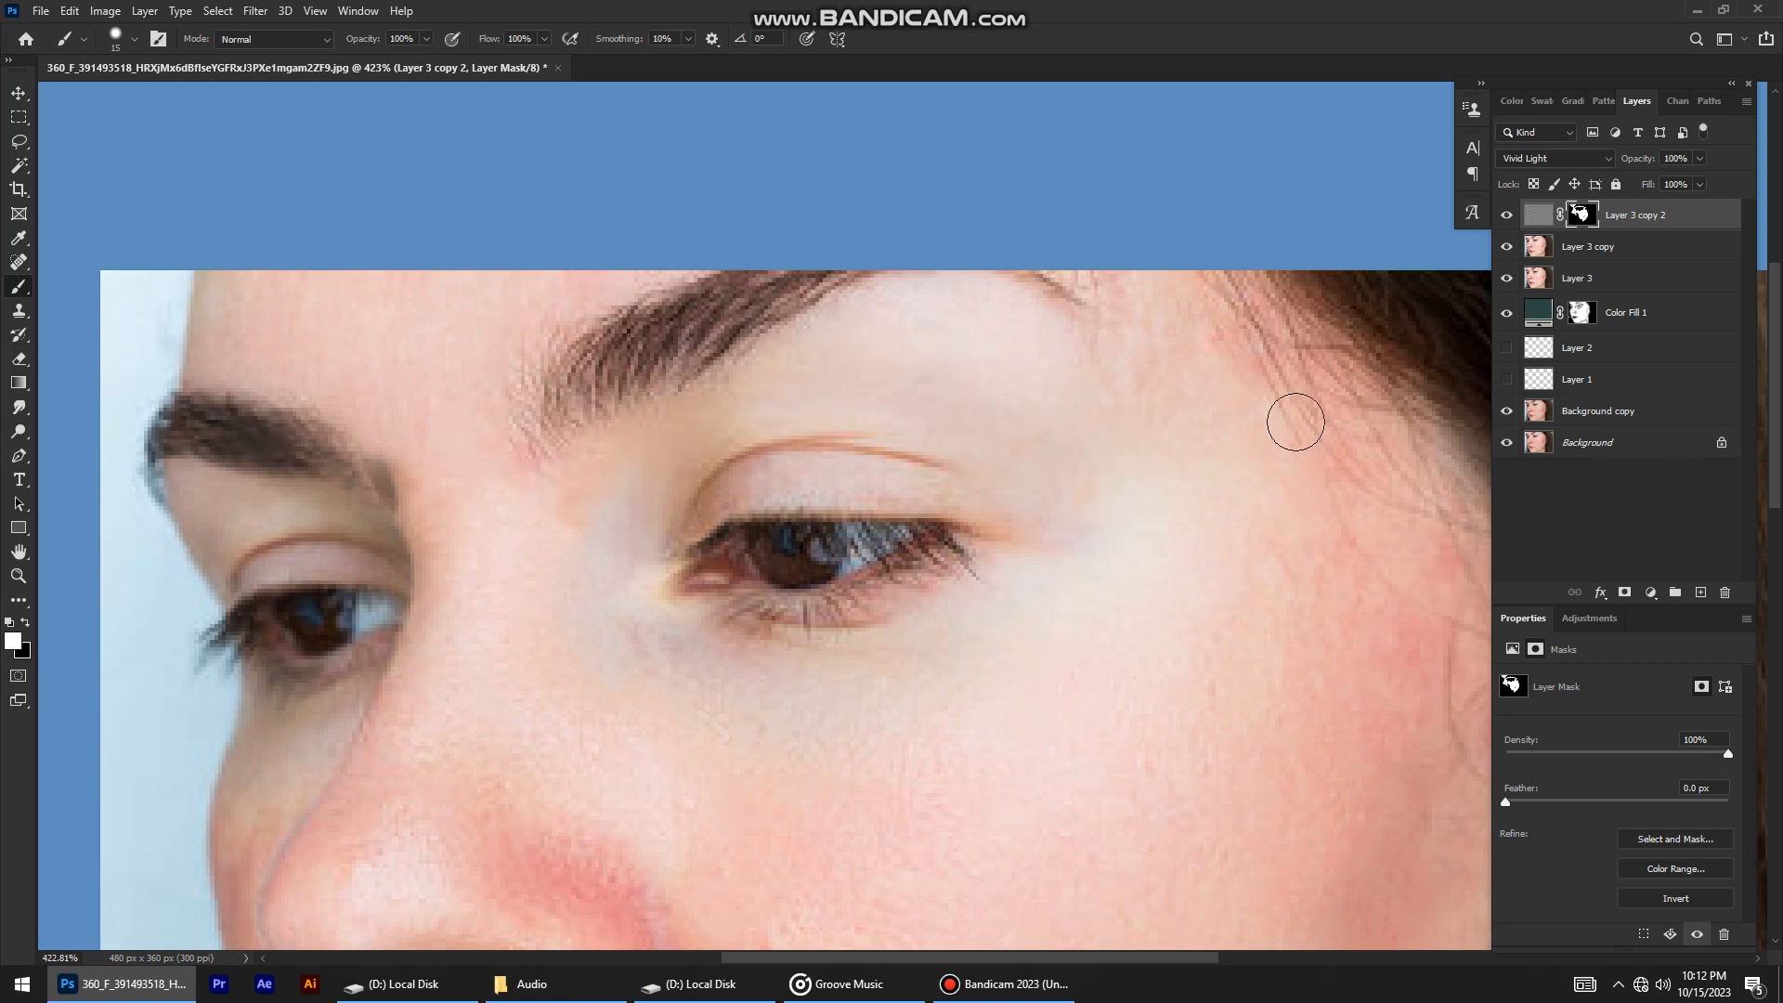
drag(1297, 462, 1025, 252)
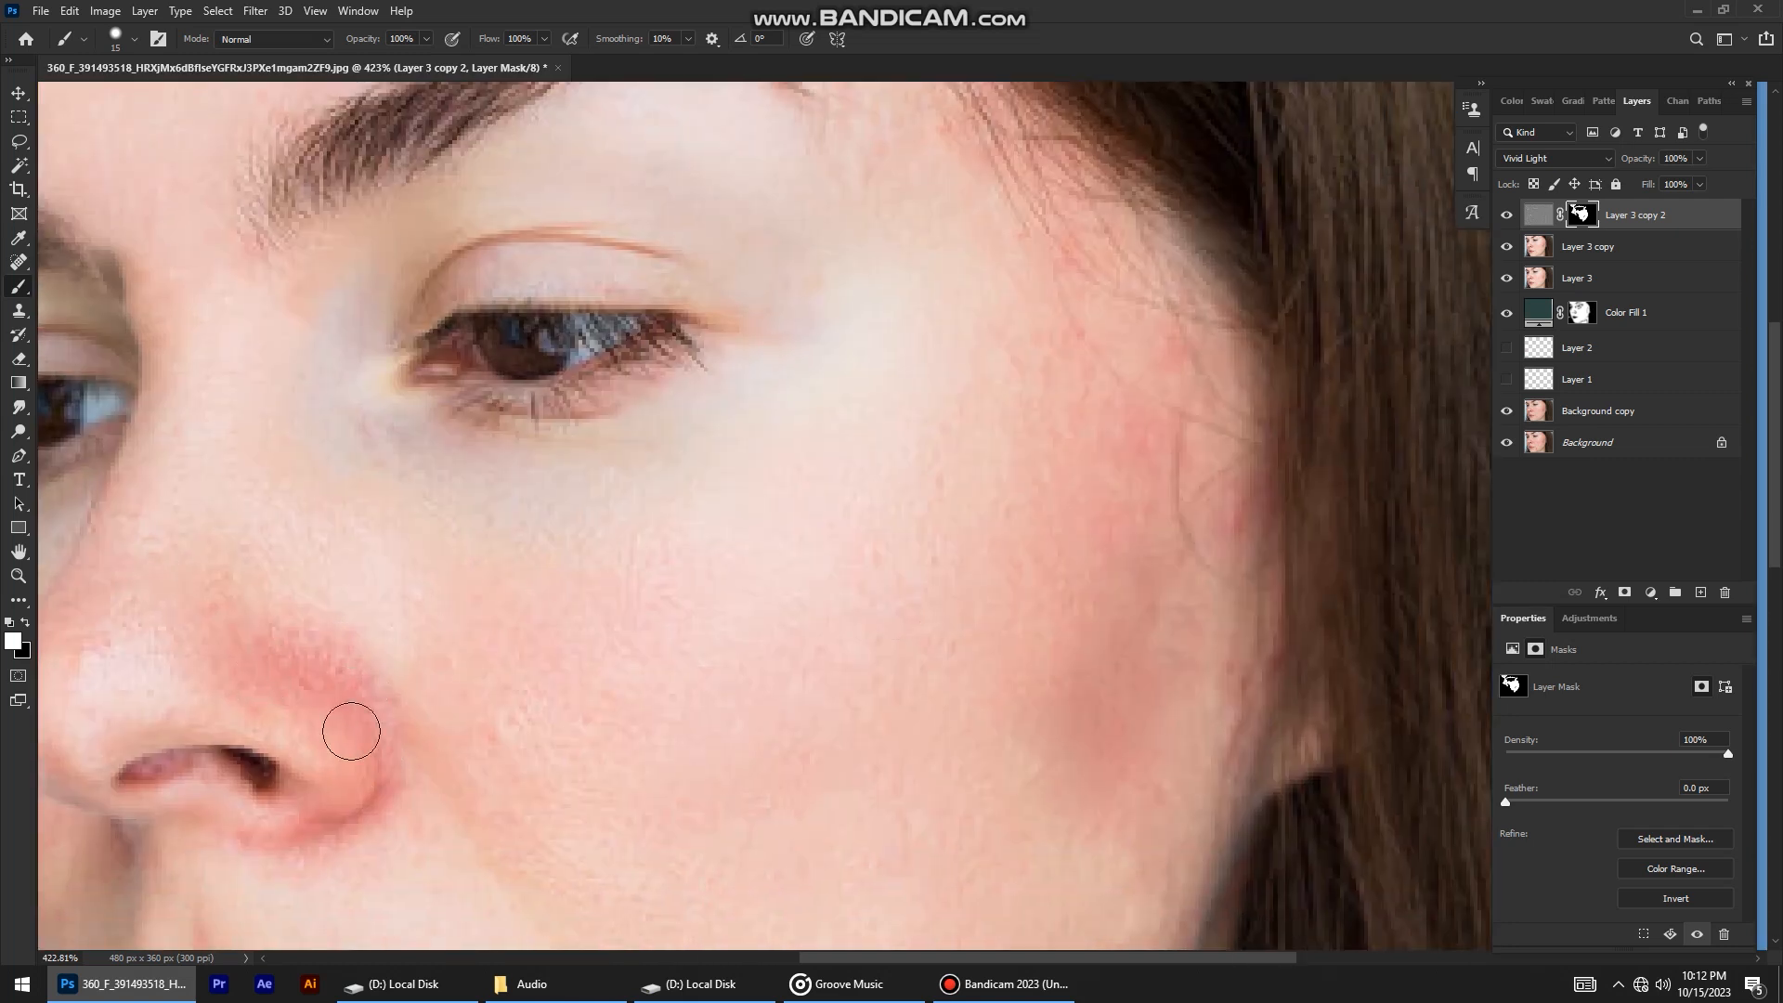
Paint the mask white over the side of the nostril and the bridge of the nose between the eyes.
drag(323, 787, 694, 597)
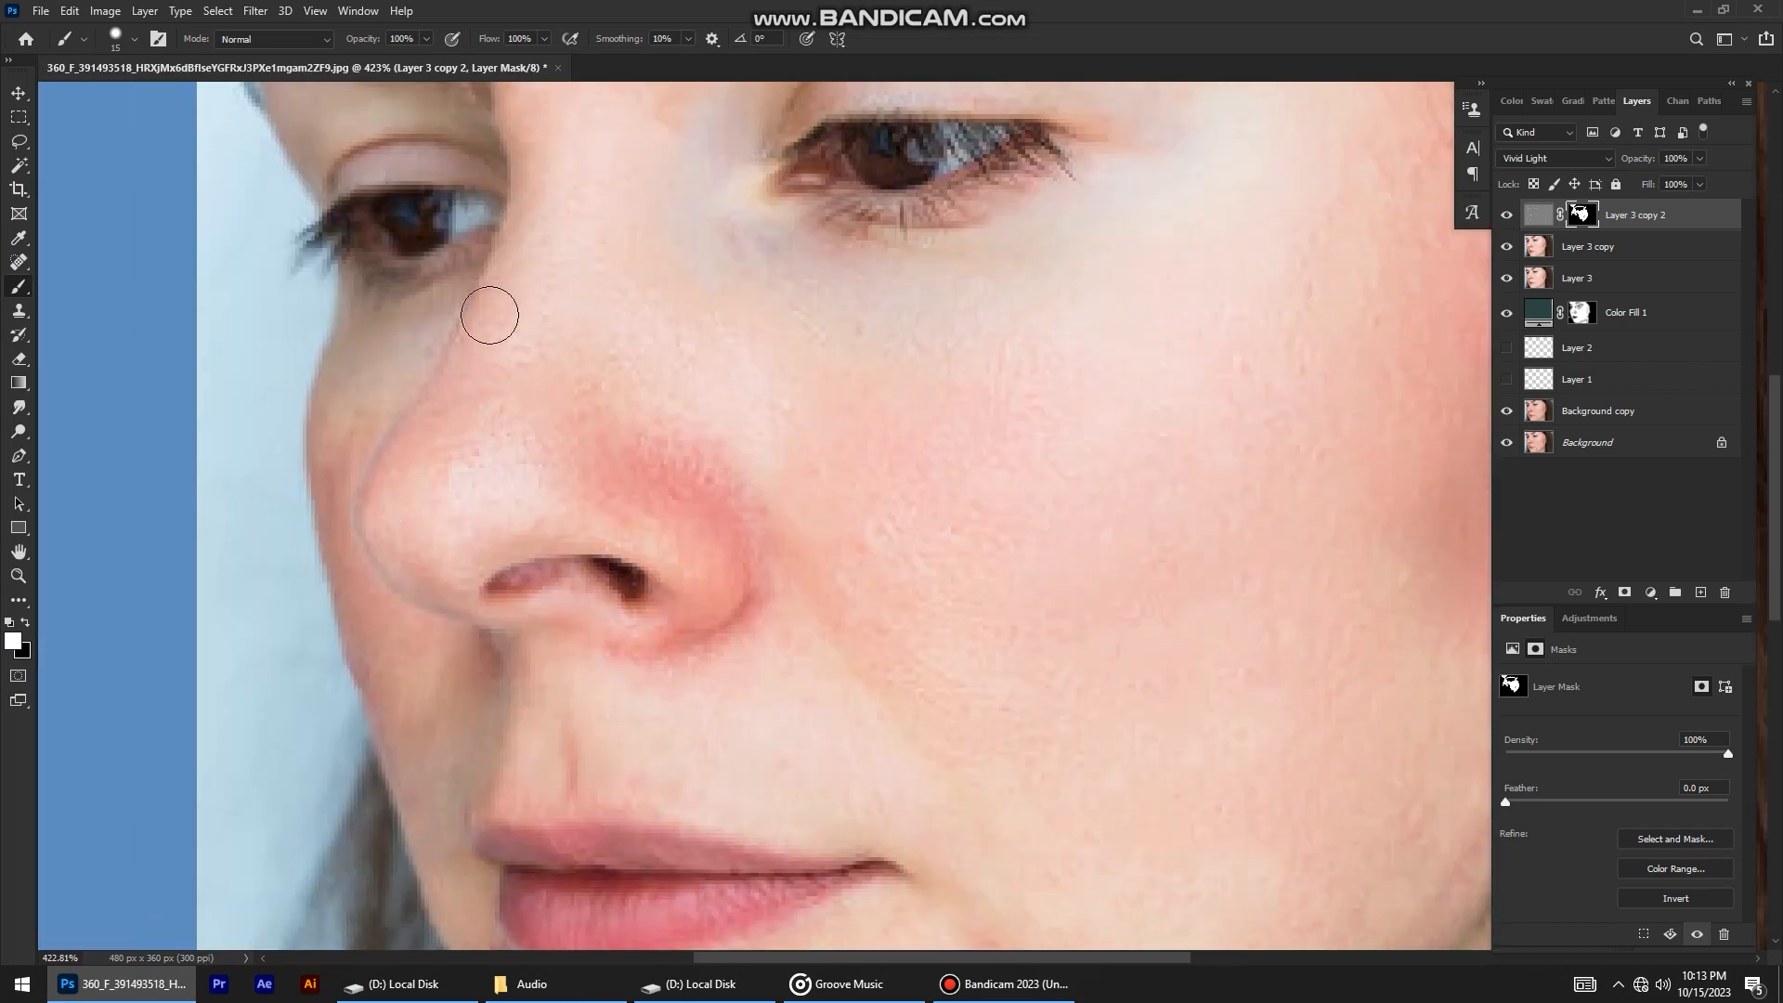
drag(513, 479, 366, 818)
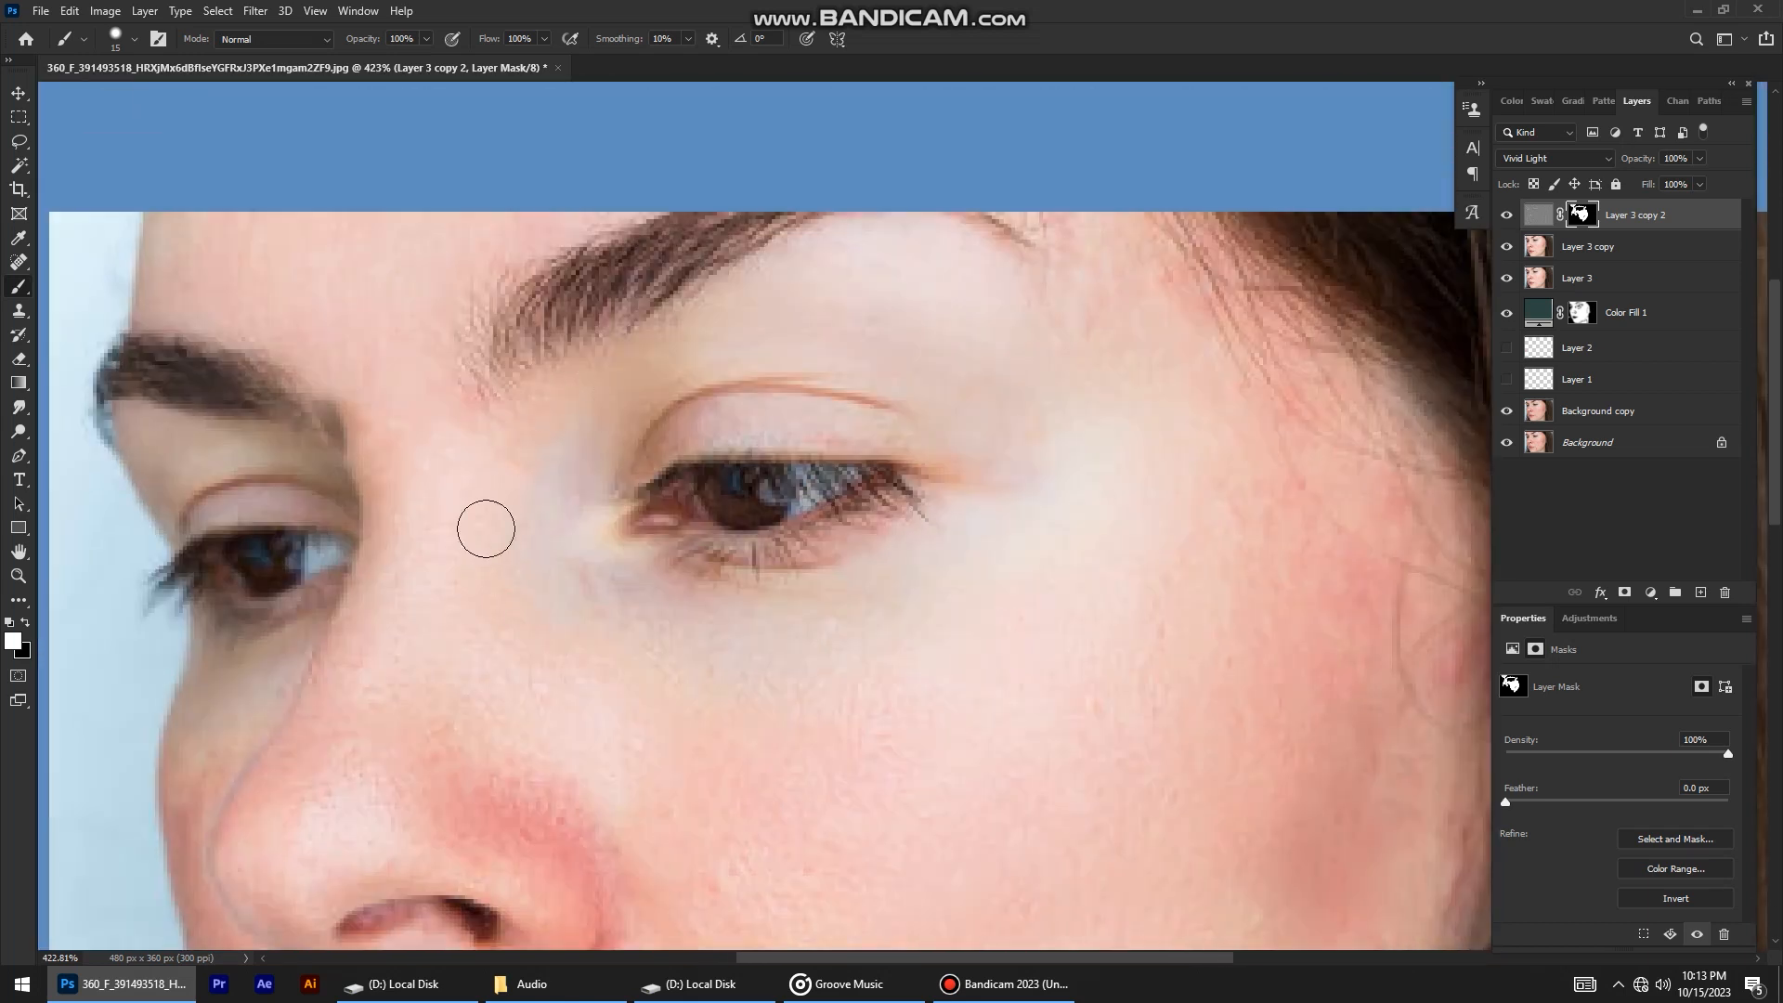
scroll(502, 509, down, 3)
drag(501, 510, 501, 226)
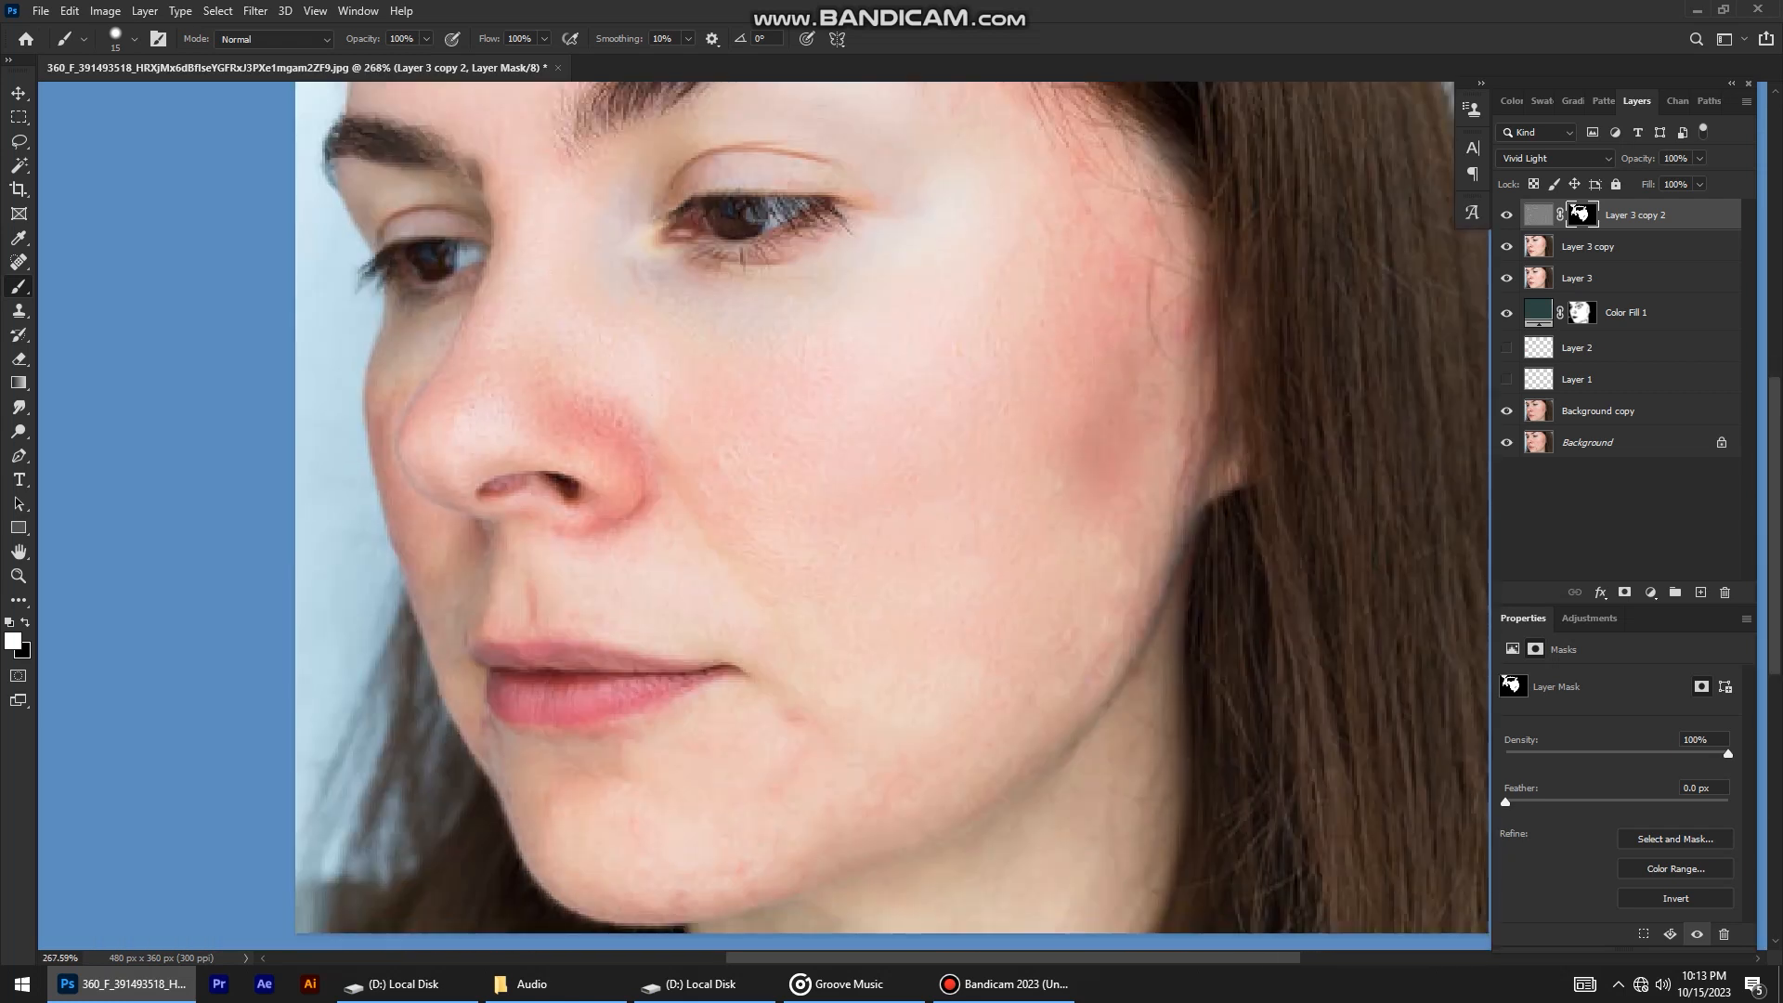
Enlarge the brush to 25 px and paint the mask white over the chin and the skin below the mouth.
scroll(598, 593, up, 2)
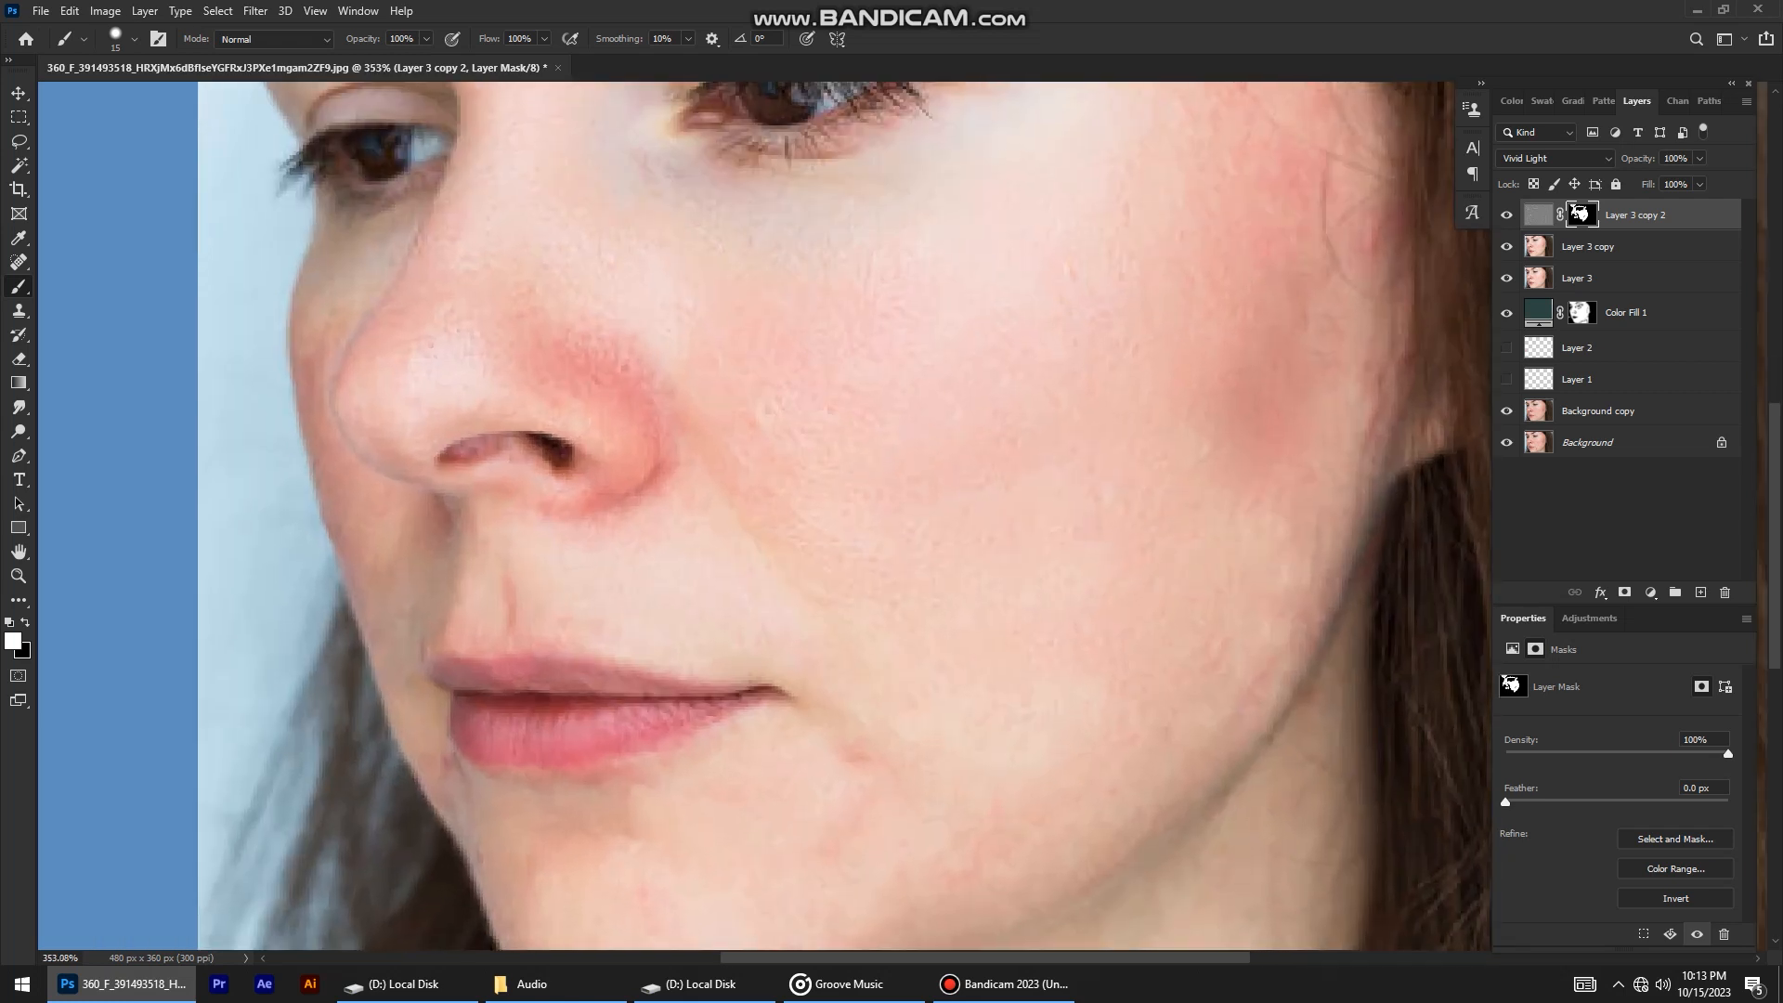
drag(599, 592, 515, 390)
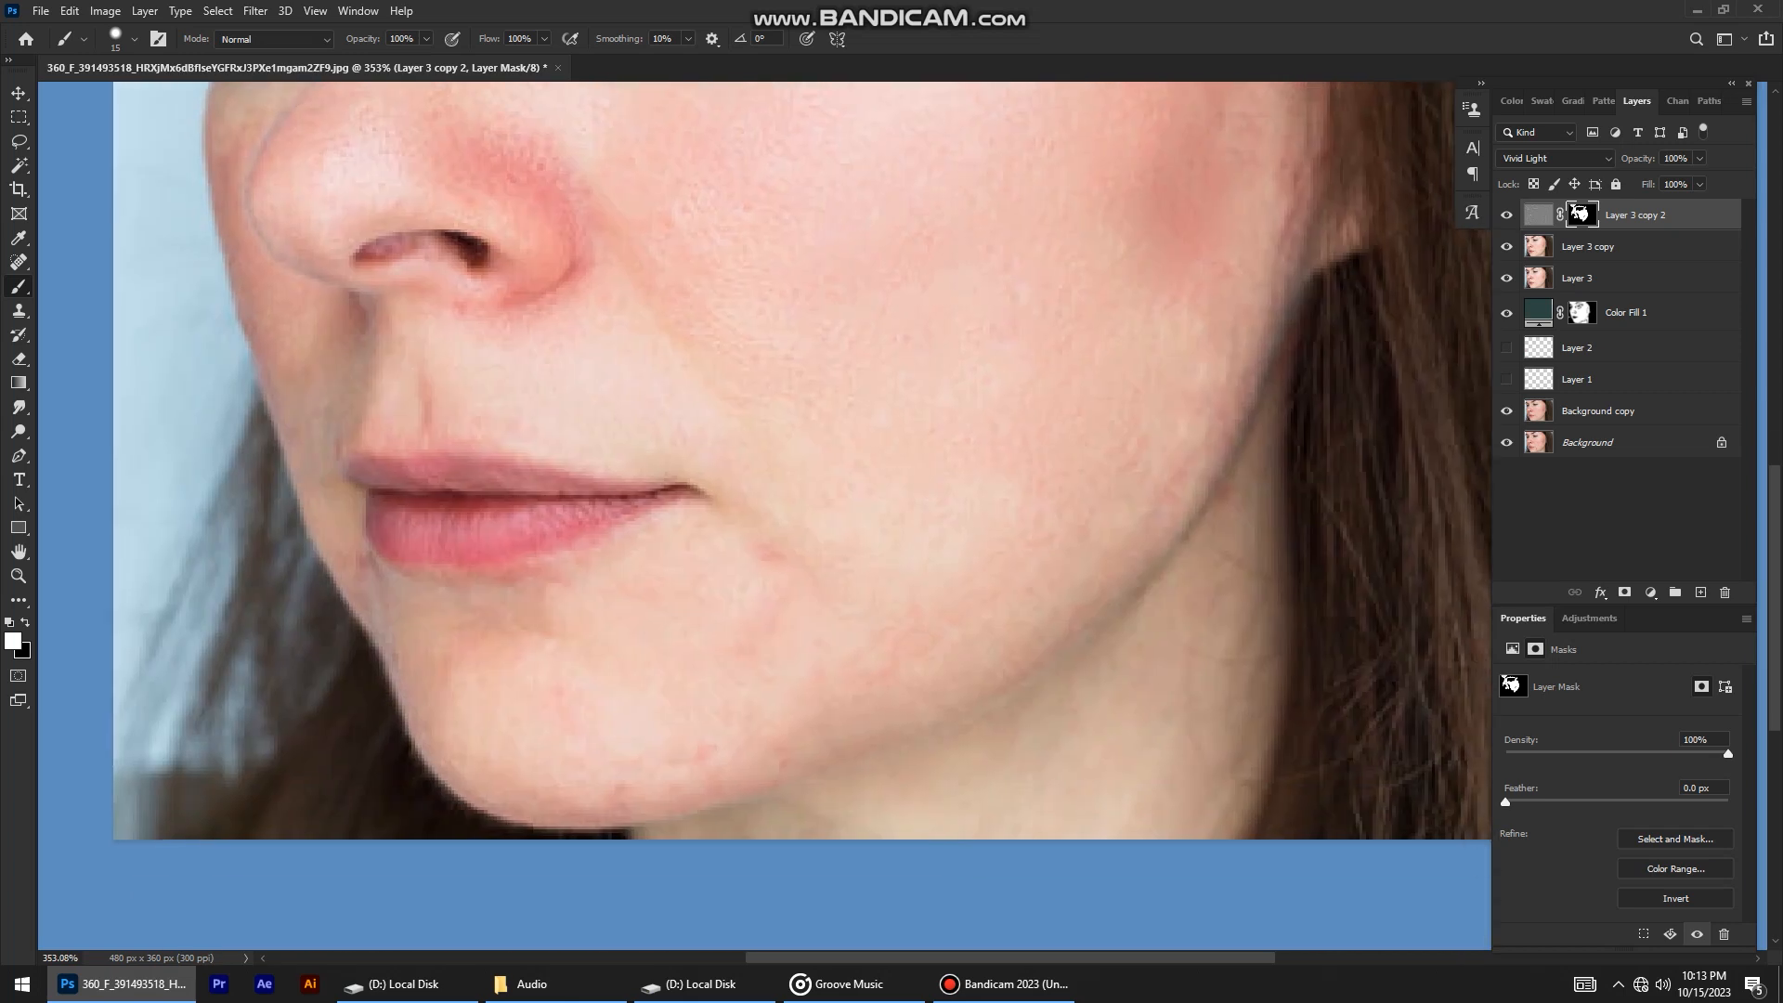
key(bracketright)
key(bracketright)
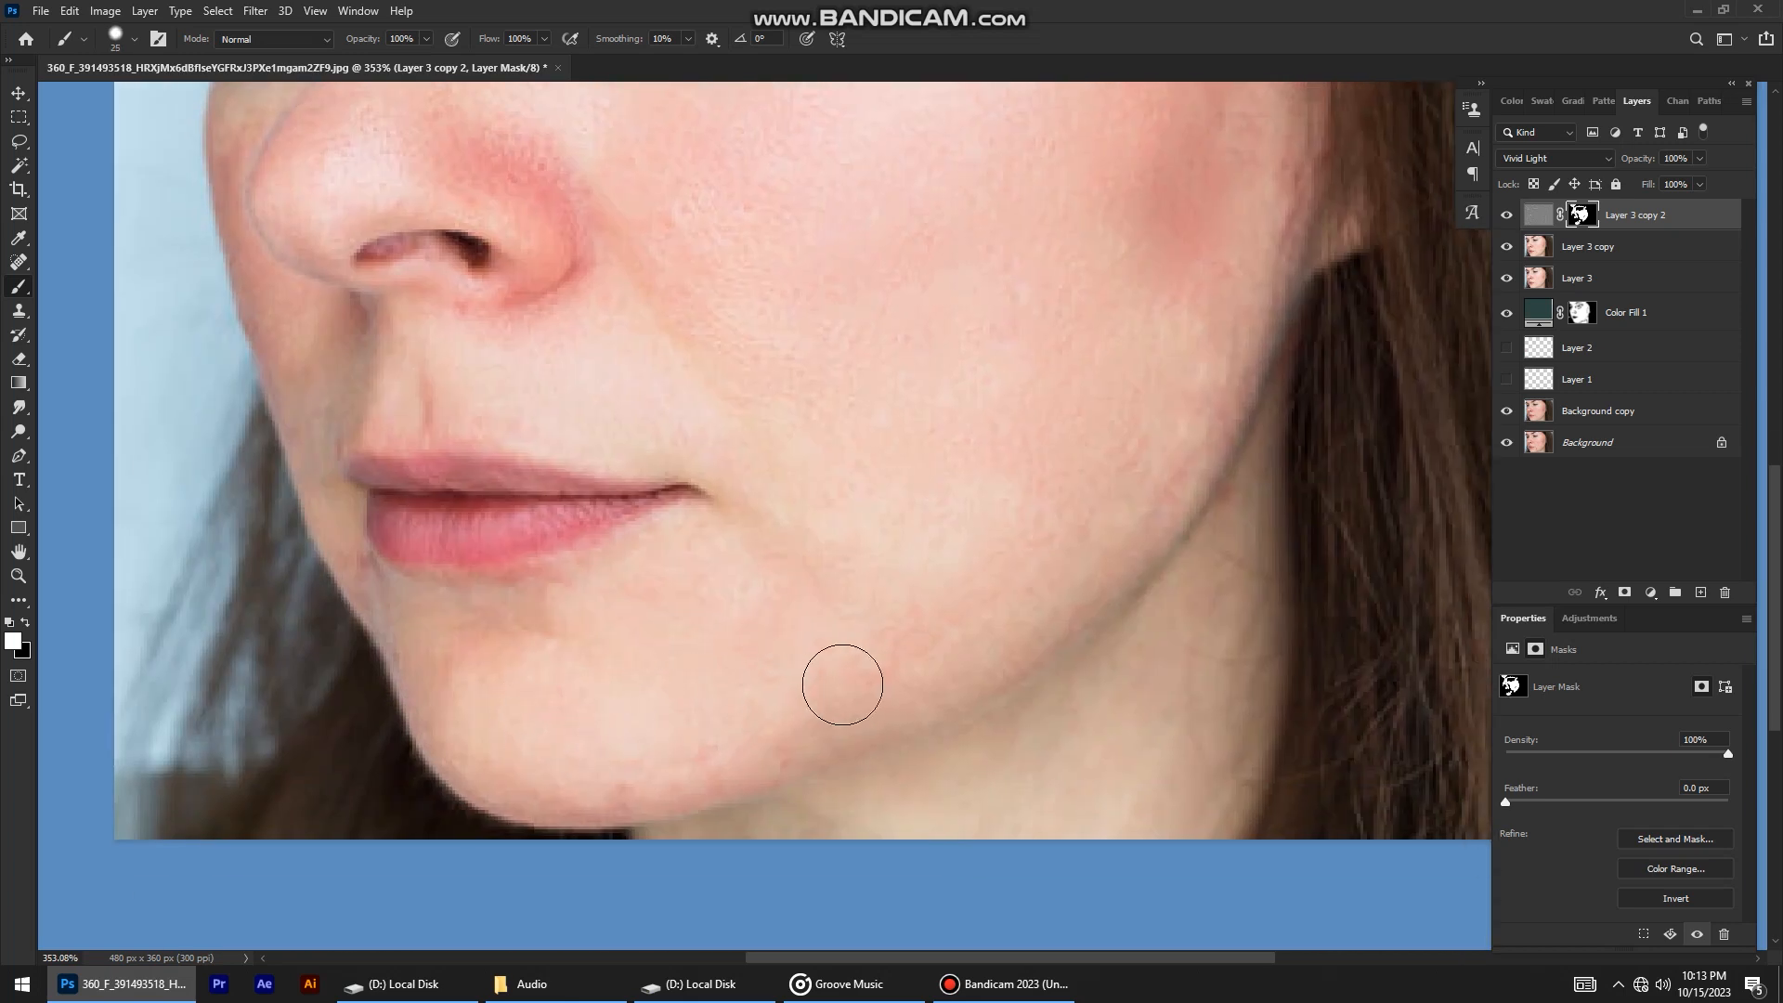
Reduce the brush to 20 px and extend the mask's white area along the jaw, outer cheek and temple.
key(bracketleft)
scroll(1194, 442, up, 5)
scroll(1193, 442, right, 3)
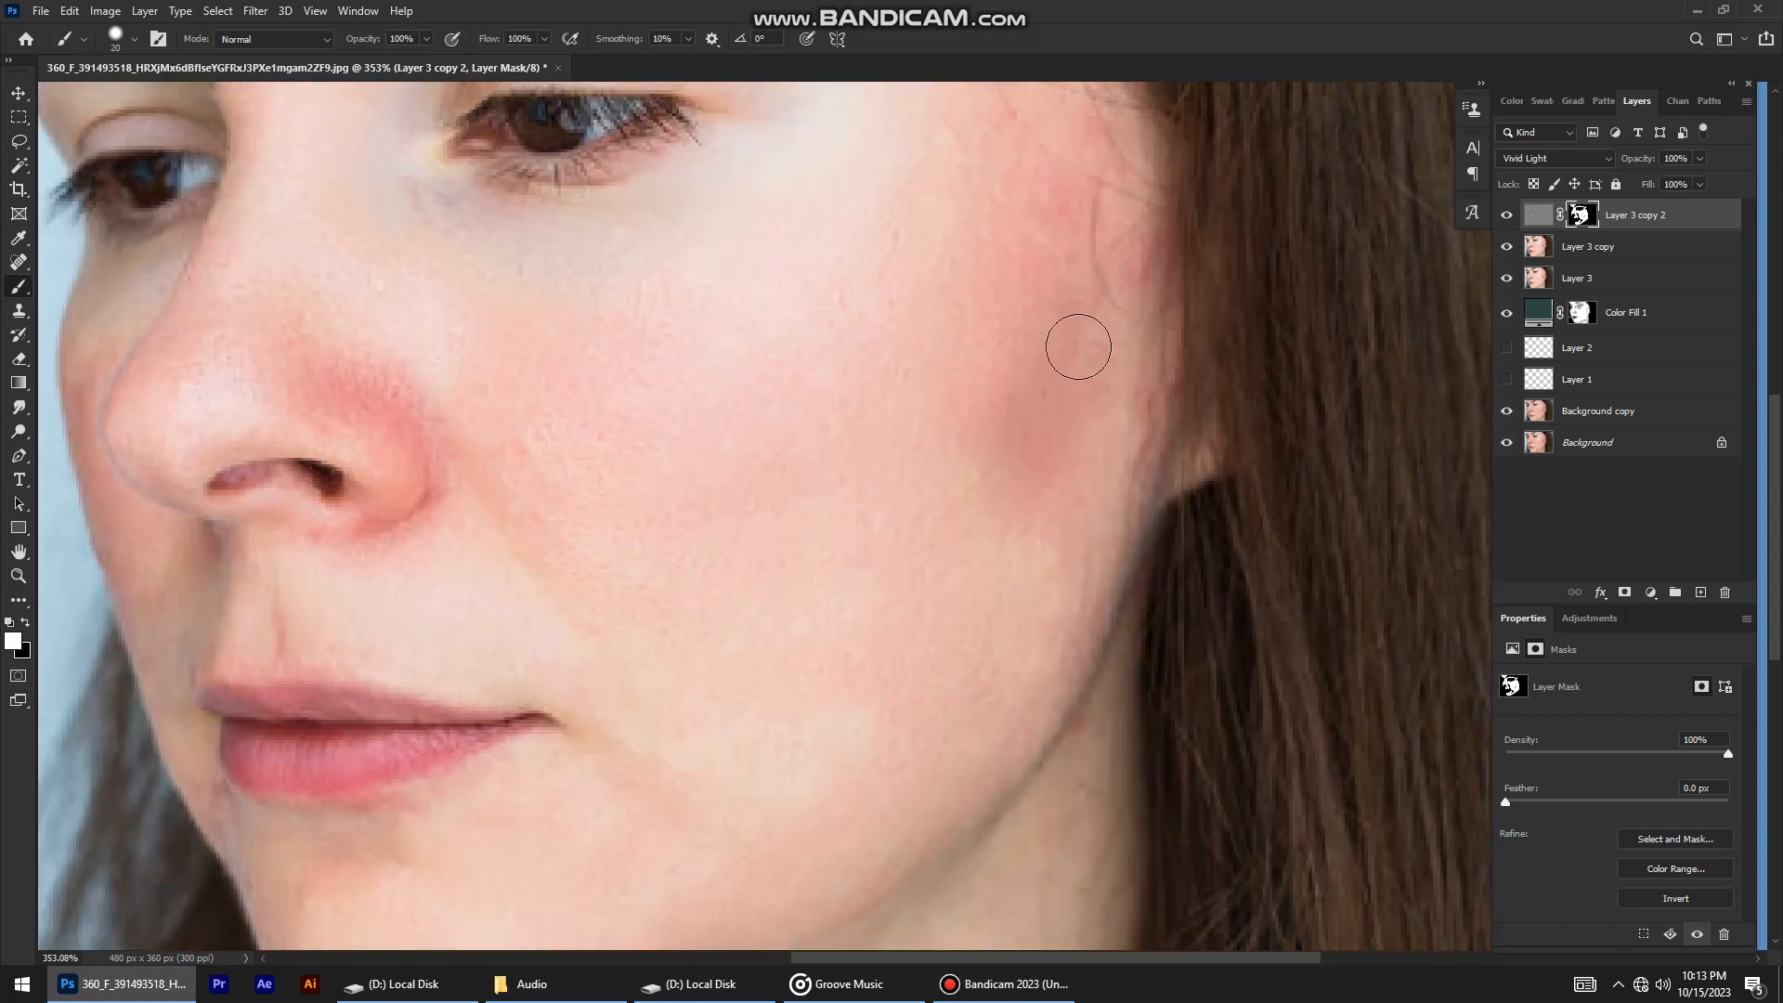
scroll(974, 269, up, 4)
scroll(918, 246, right, 2)
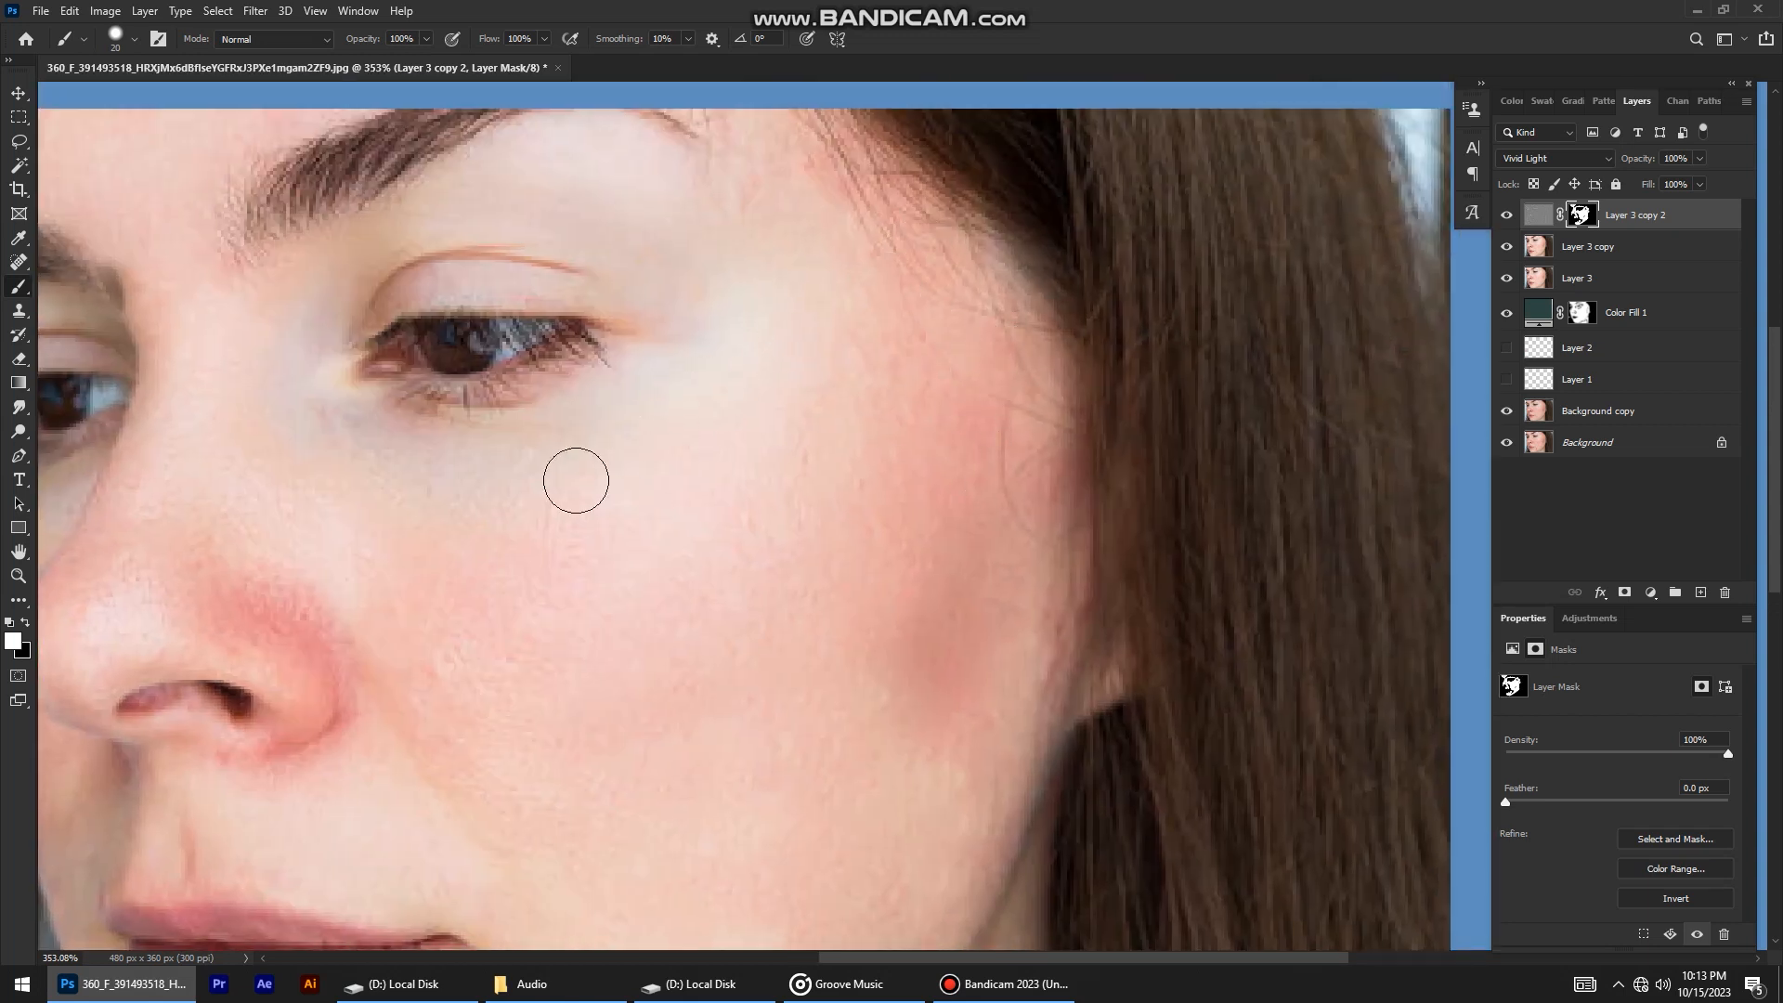
Reduce the brush to 9 px and paint the mask along the narrow far cheek beside the nose and mouth.
scroll(343, 446, down, 5)
scroll(344, 447, up, 7)
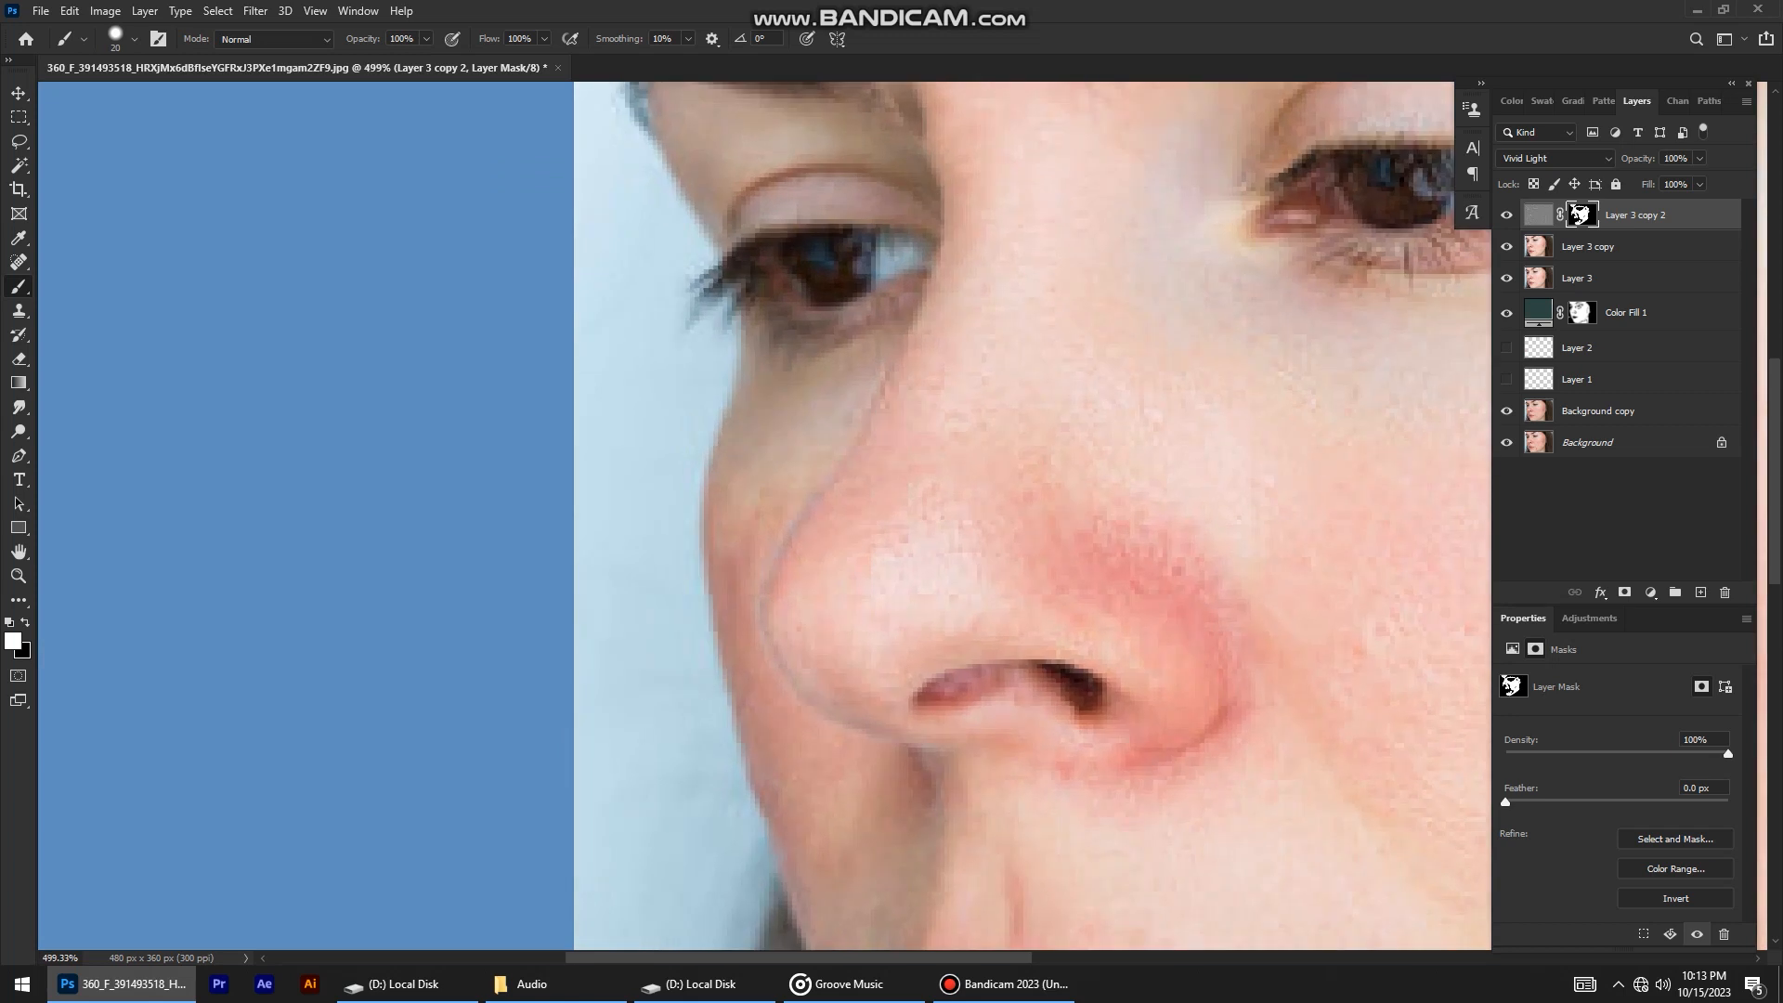
scroll(764, 435, up, 3)
key(bracketleft)
key(bracketleft)
key(bracketleft)
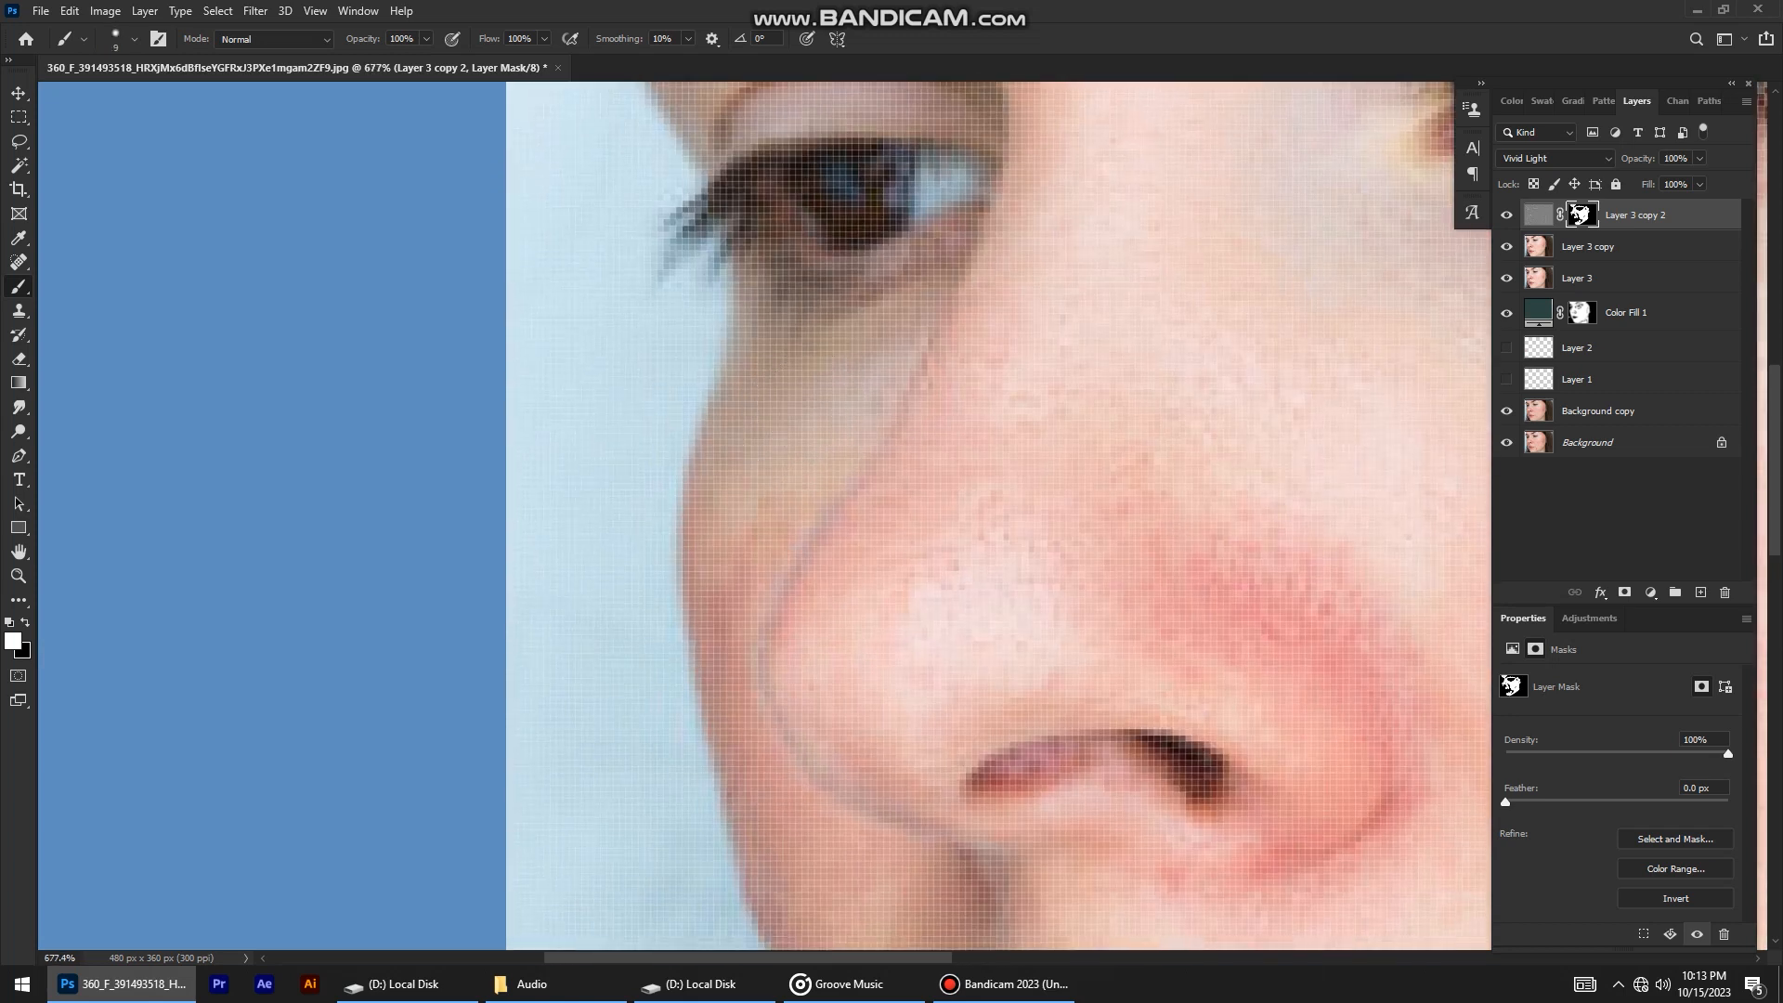
mouse_move(711, 568)
mouse_down()
mouse_move(769, 884)
mouse_move(696, 688)
mouse_move(718, 773)
mouse_up()
mouse_move(893, 699)
mouse_down()
mouse_move(905, 727)
mouse_move(901, 689)
mouse_up()
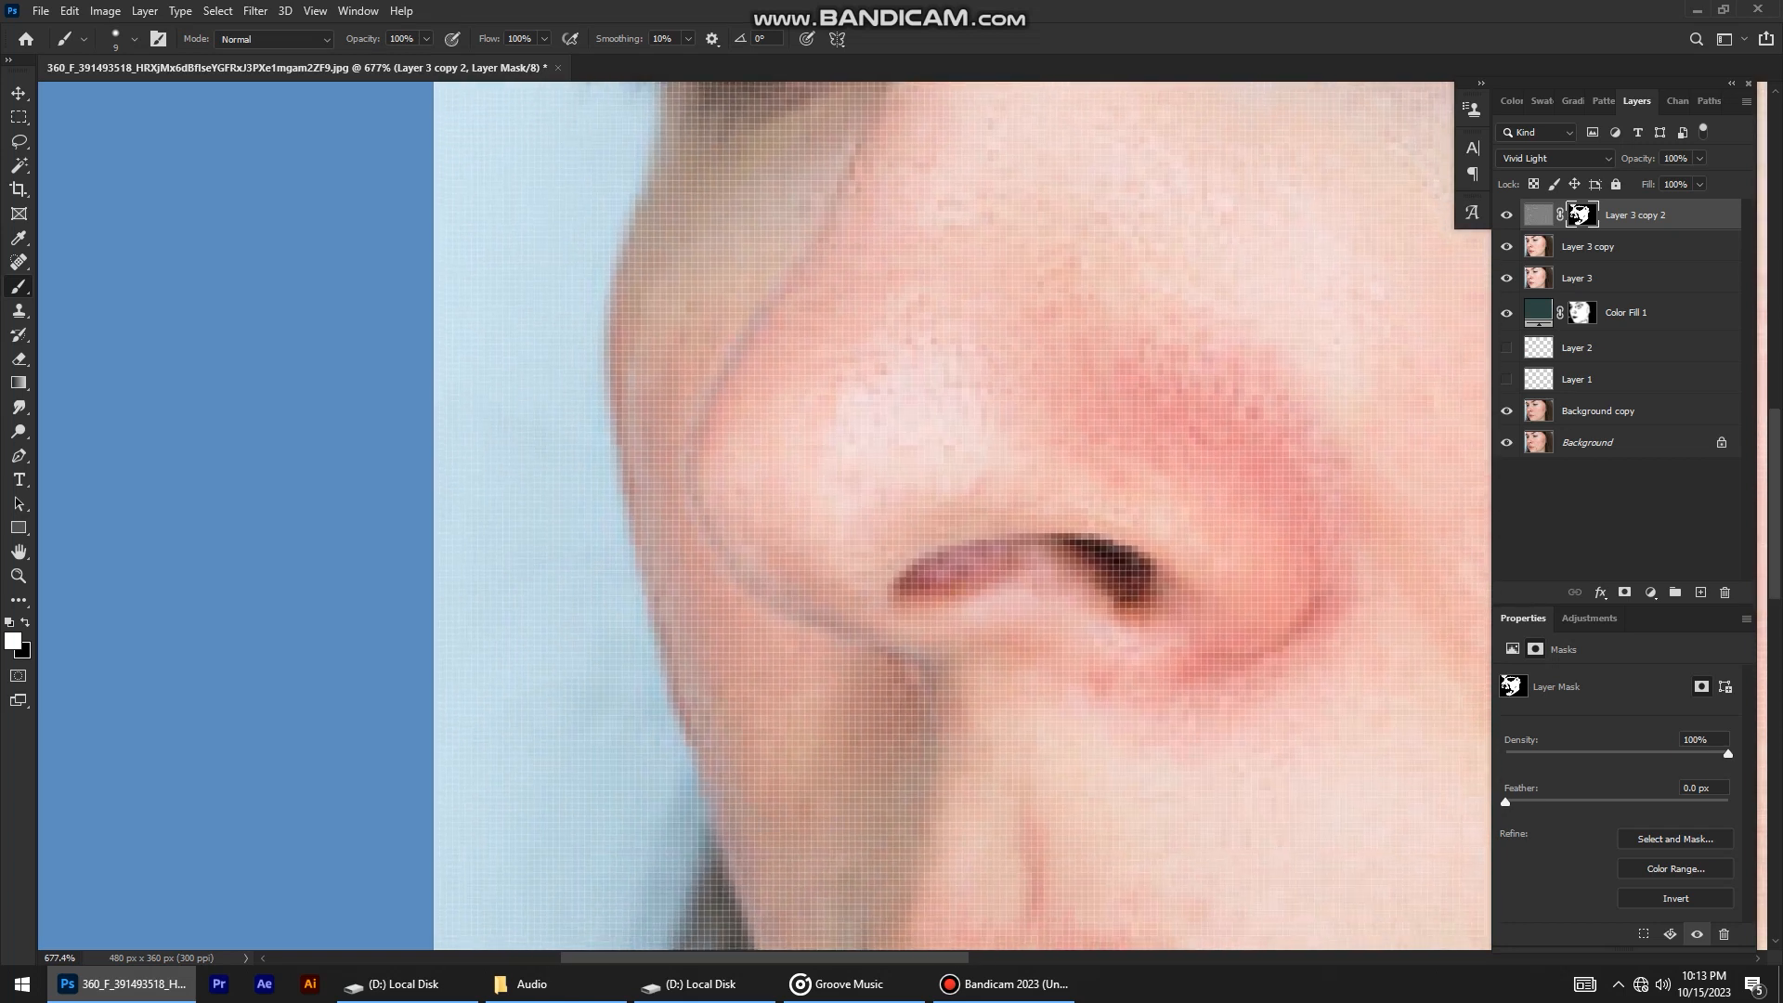
scroll(1024, 643, down, 4)
drag(1024, 643, 976, 554)
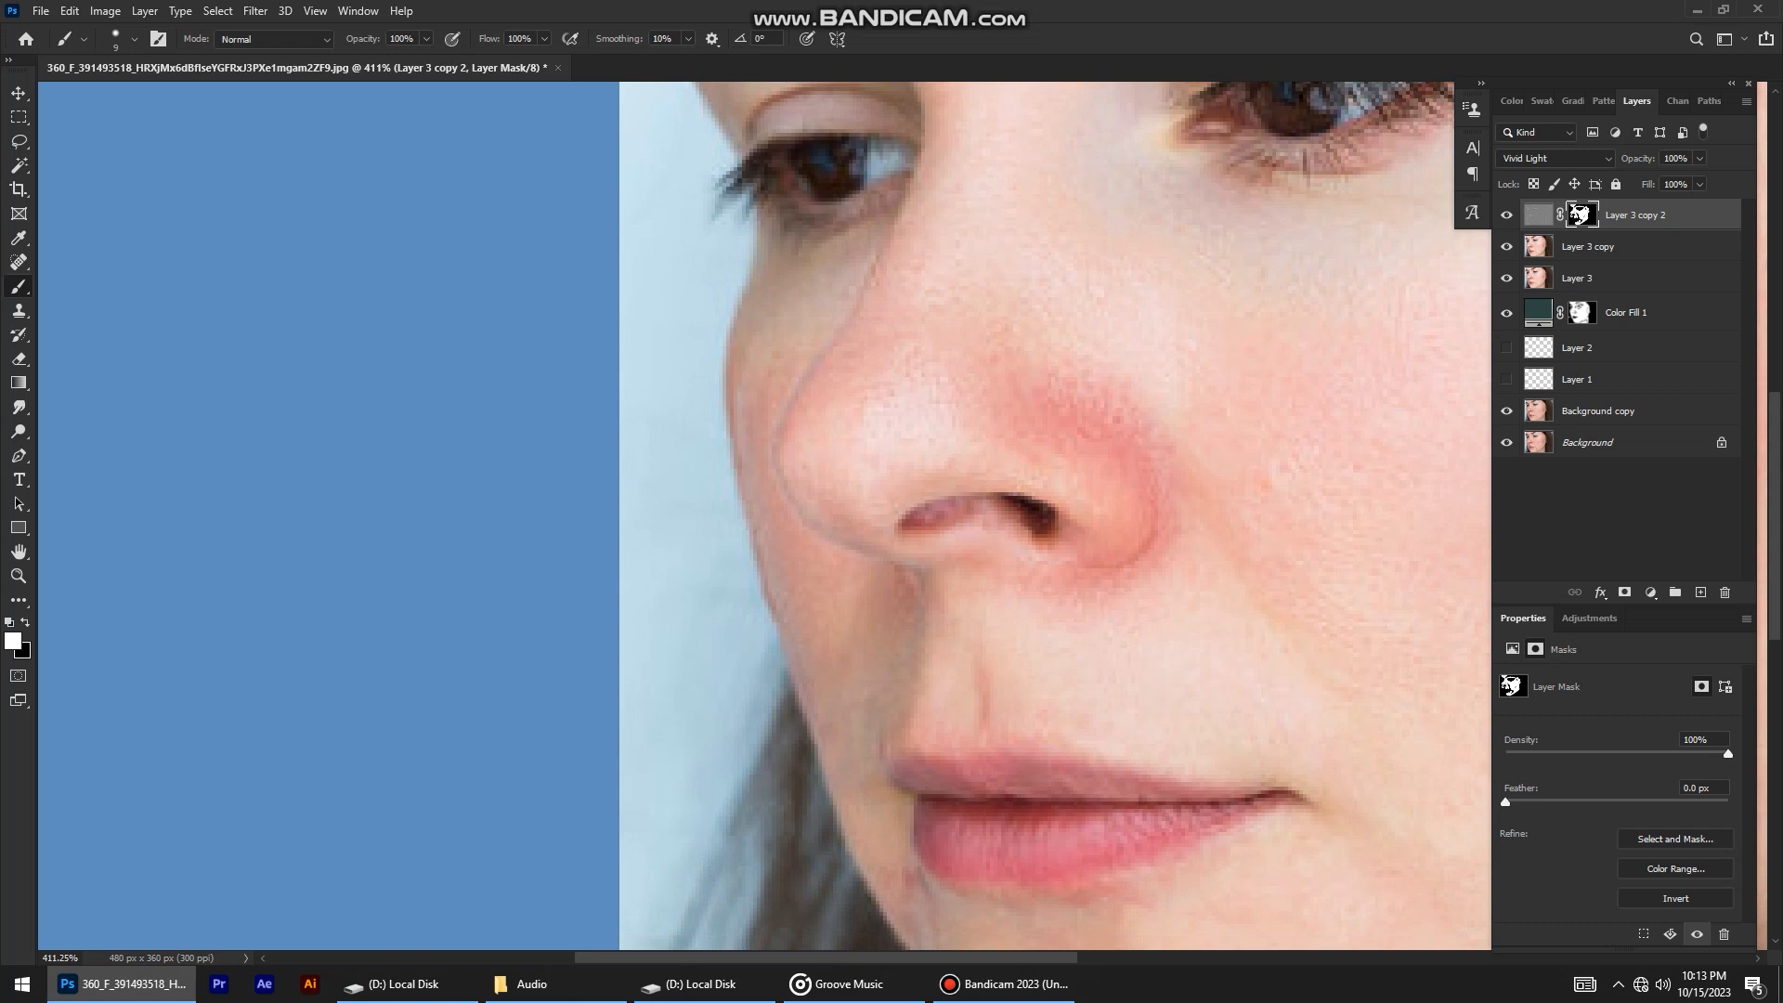
Compare the whole portrait with and without the smoothing layer, and touch up its mask with a 25 px brush.
scroll(929, 524, down, 7)
scroll(928, 524, down, 4)
scroll(928, 524, up, 4)
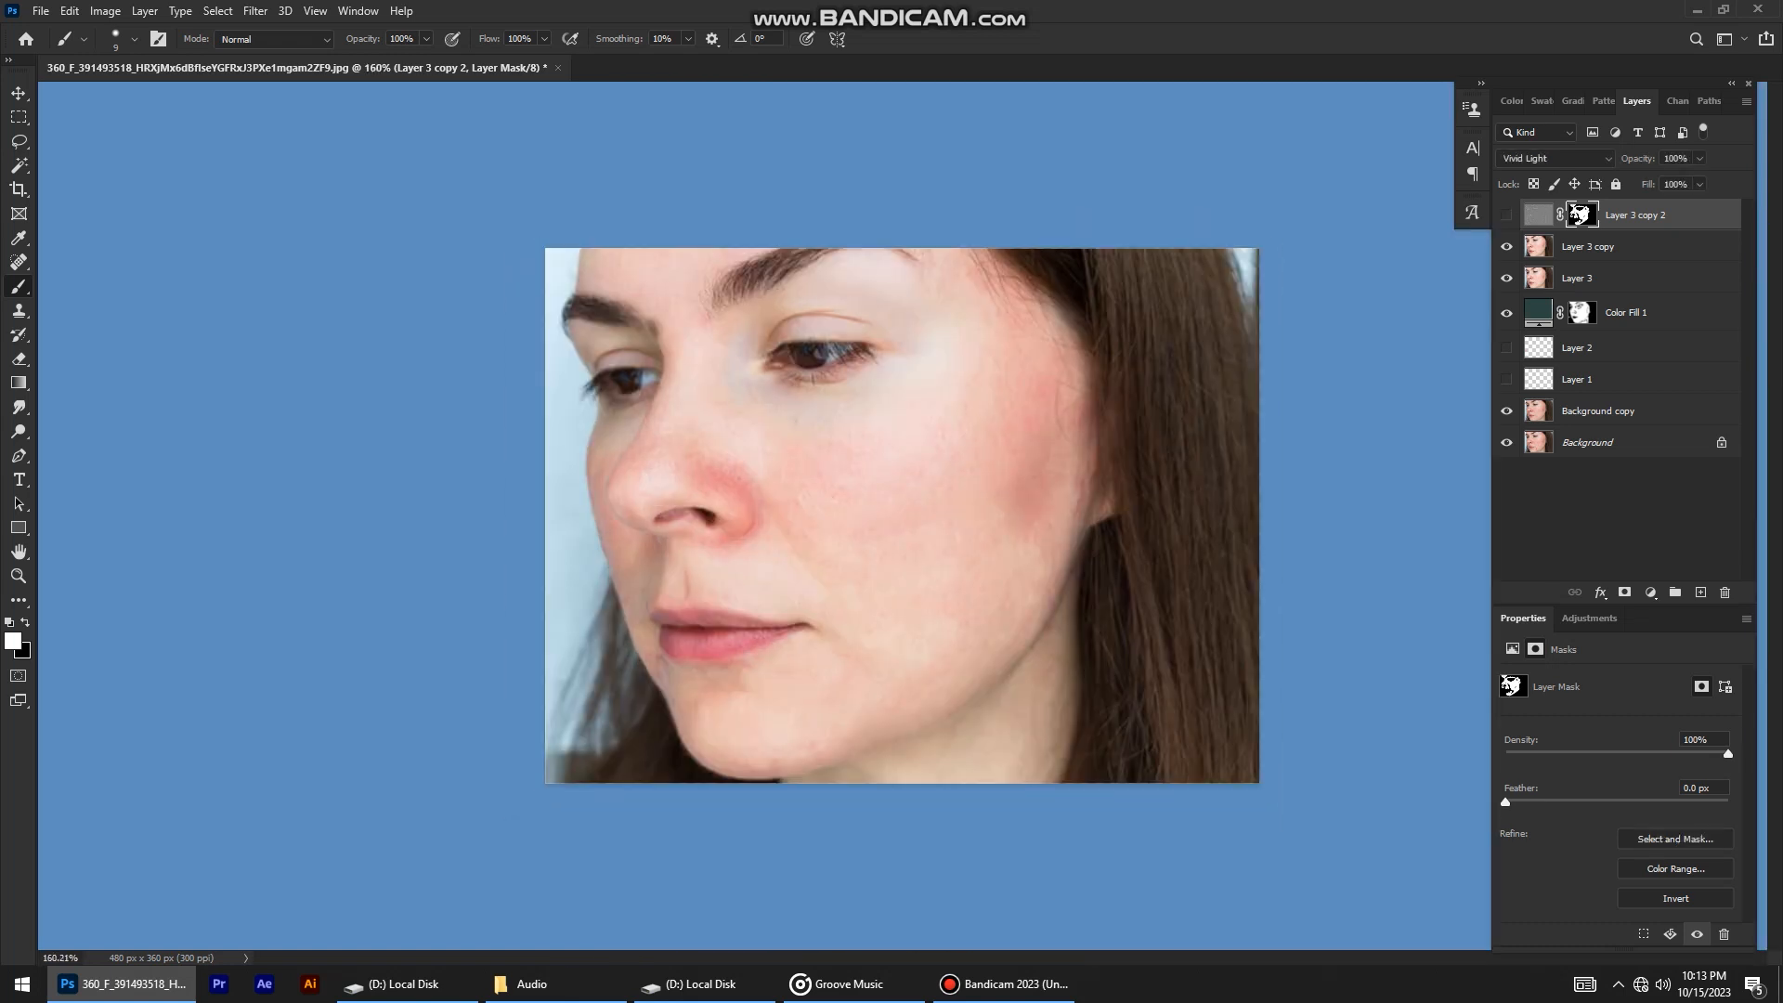
scroll(850, 546, down, 3)
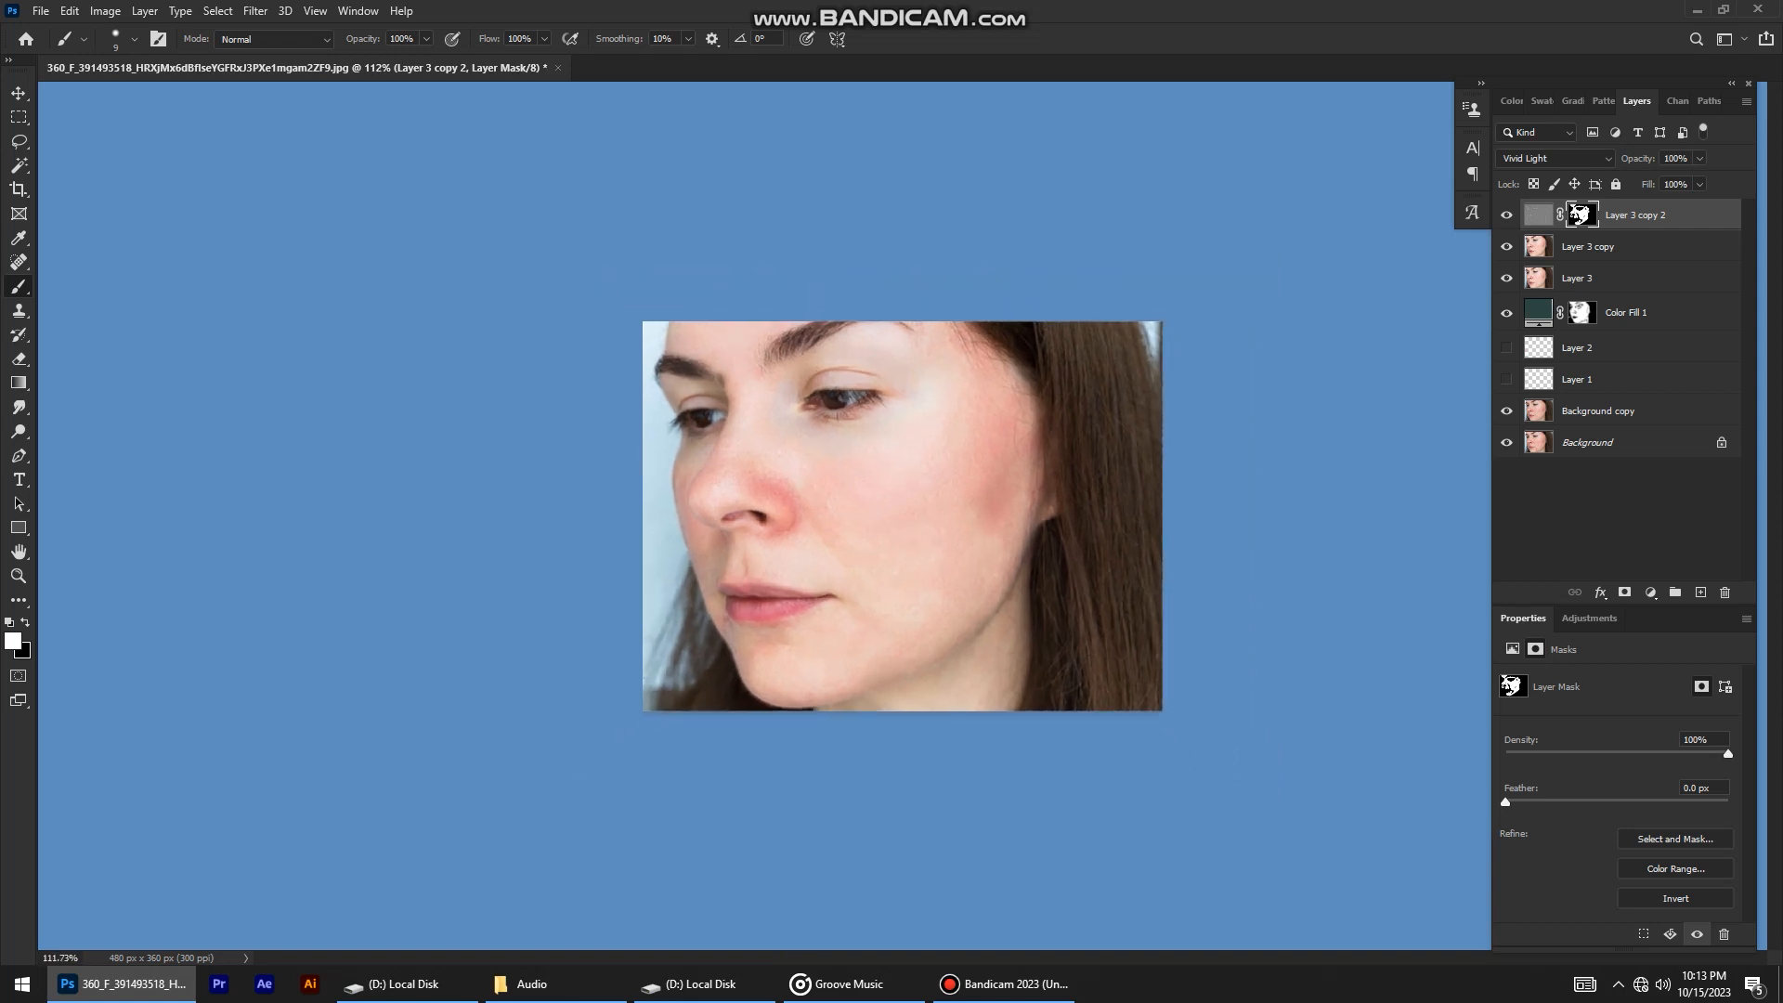
scroll(849, 546, up, 8)
scroll(850, 546, down, 4)
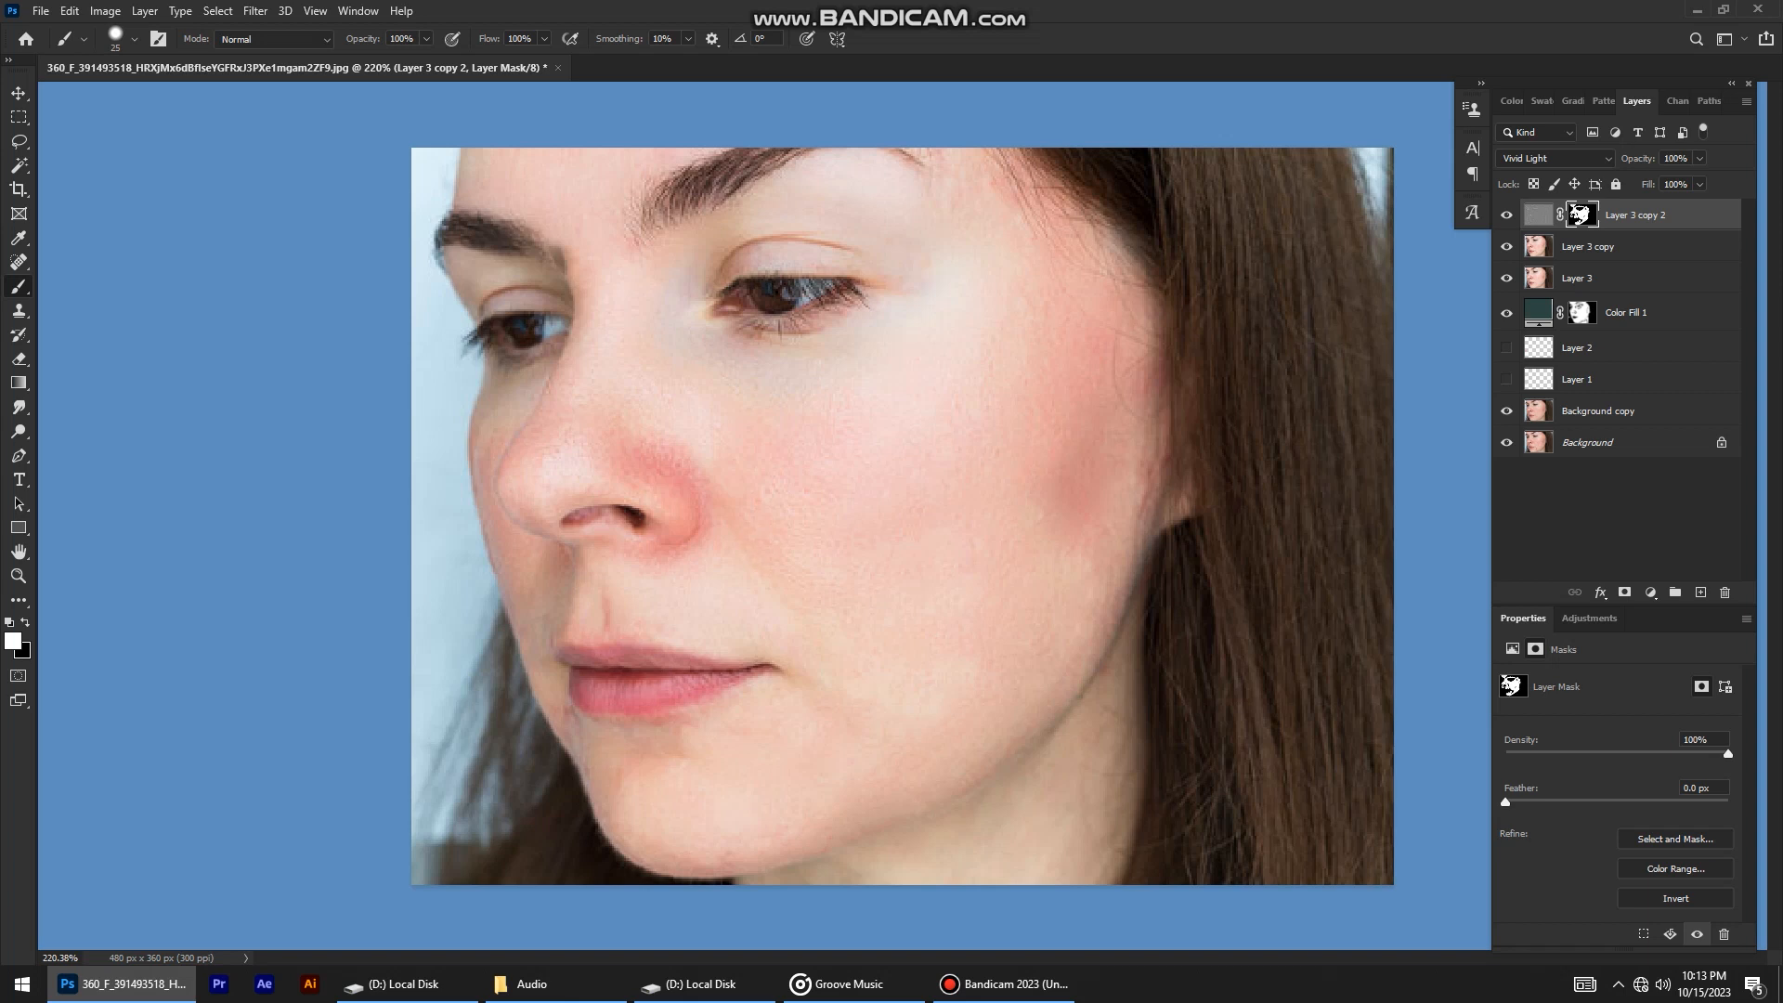
scroll(905, 518, down, 5)
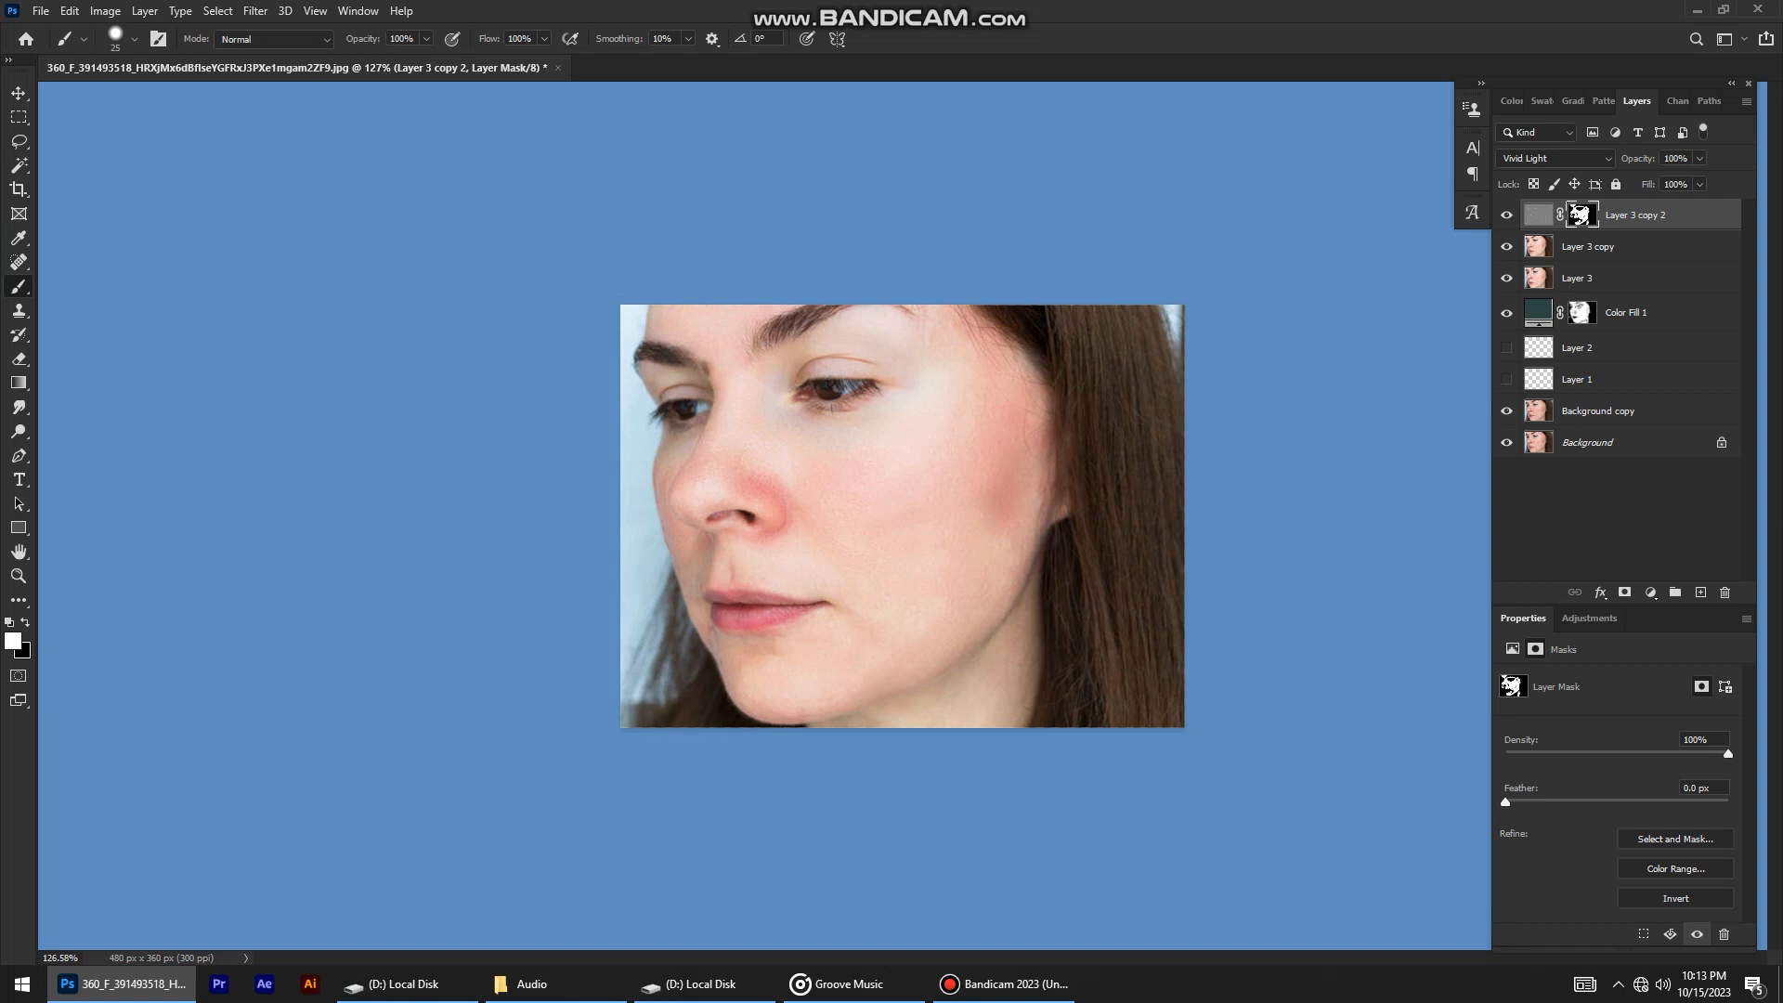
scroll(901, 516, up, 5)
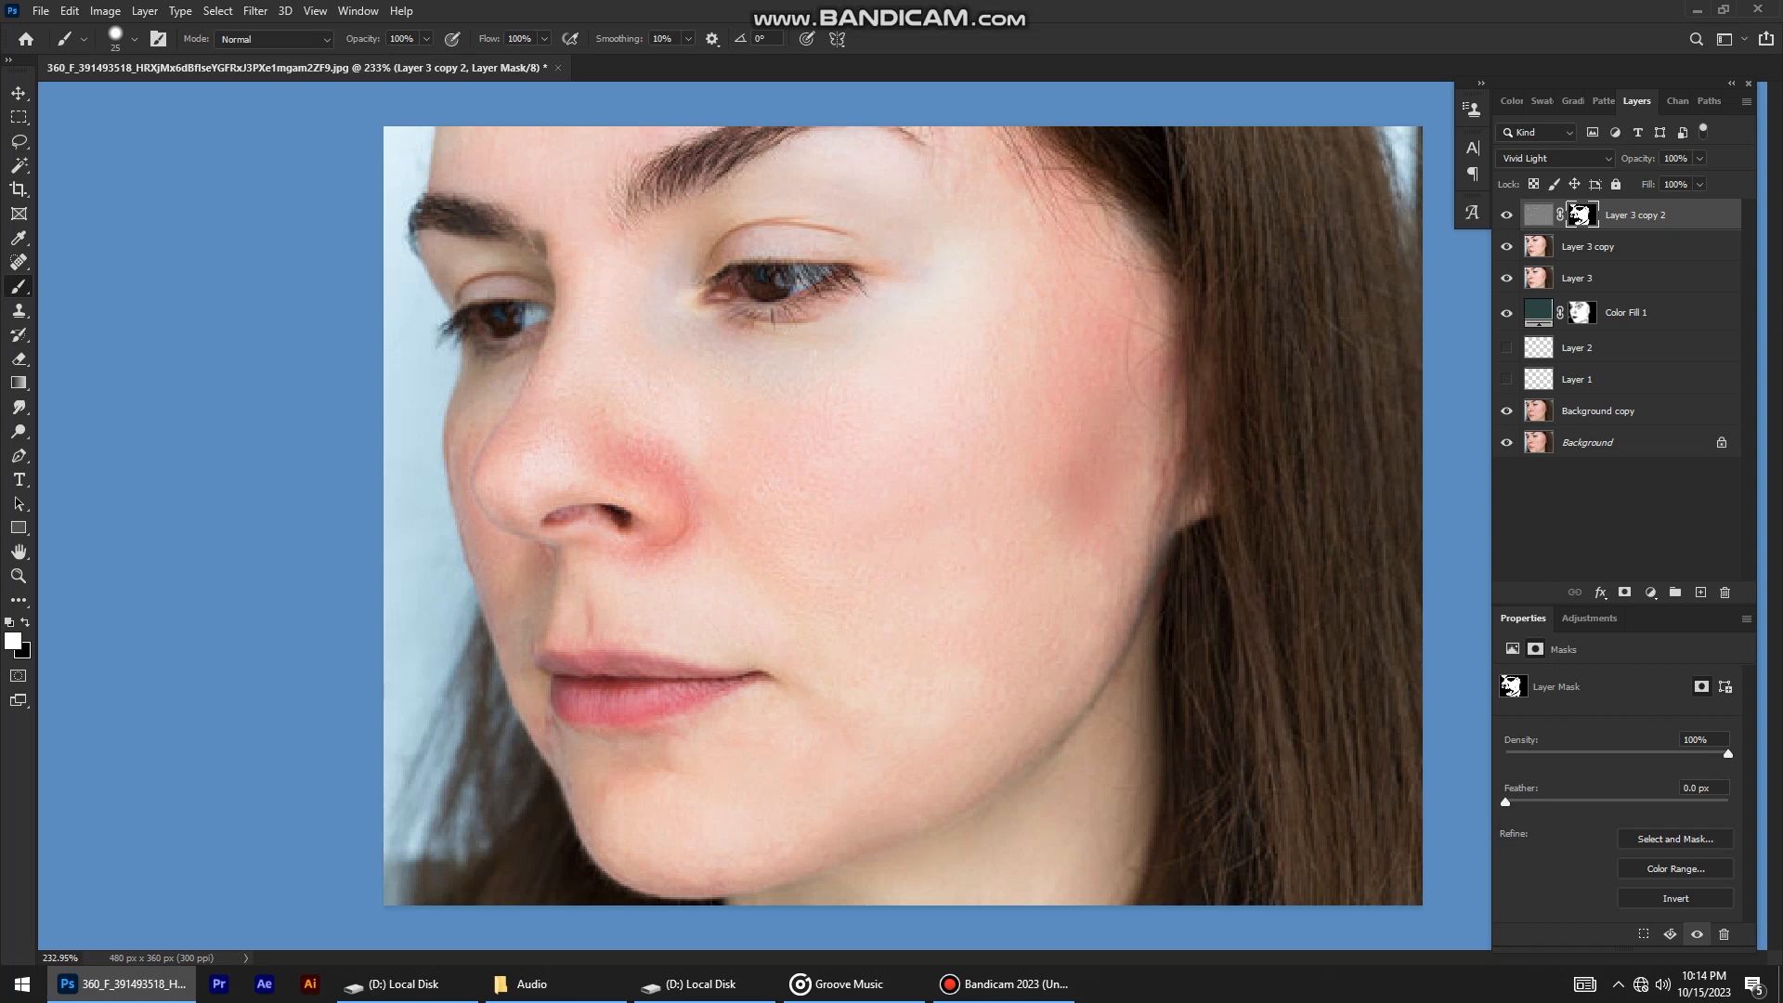
scroll(919, 444, up, 2)
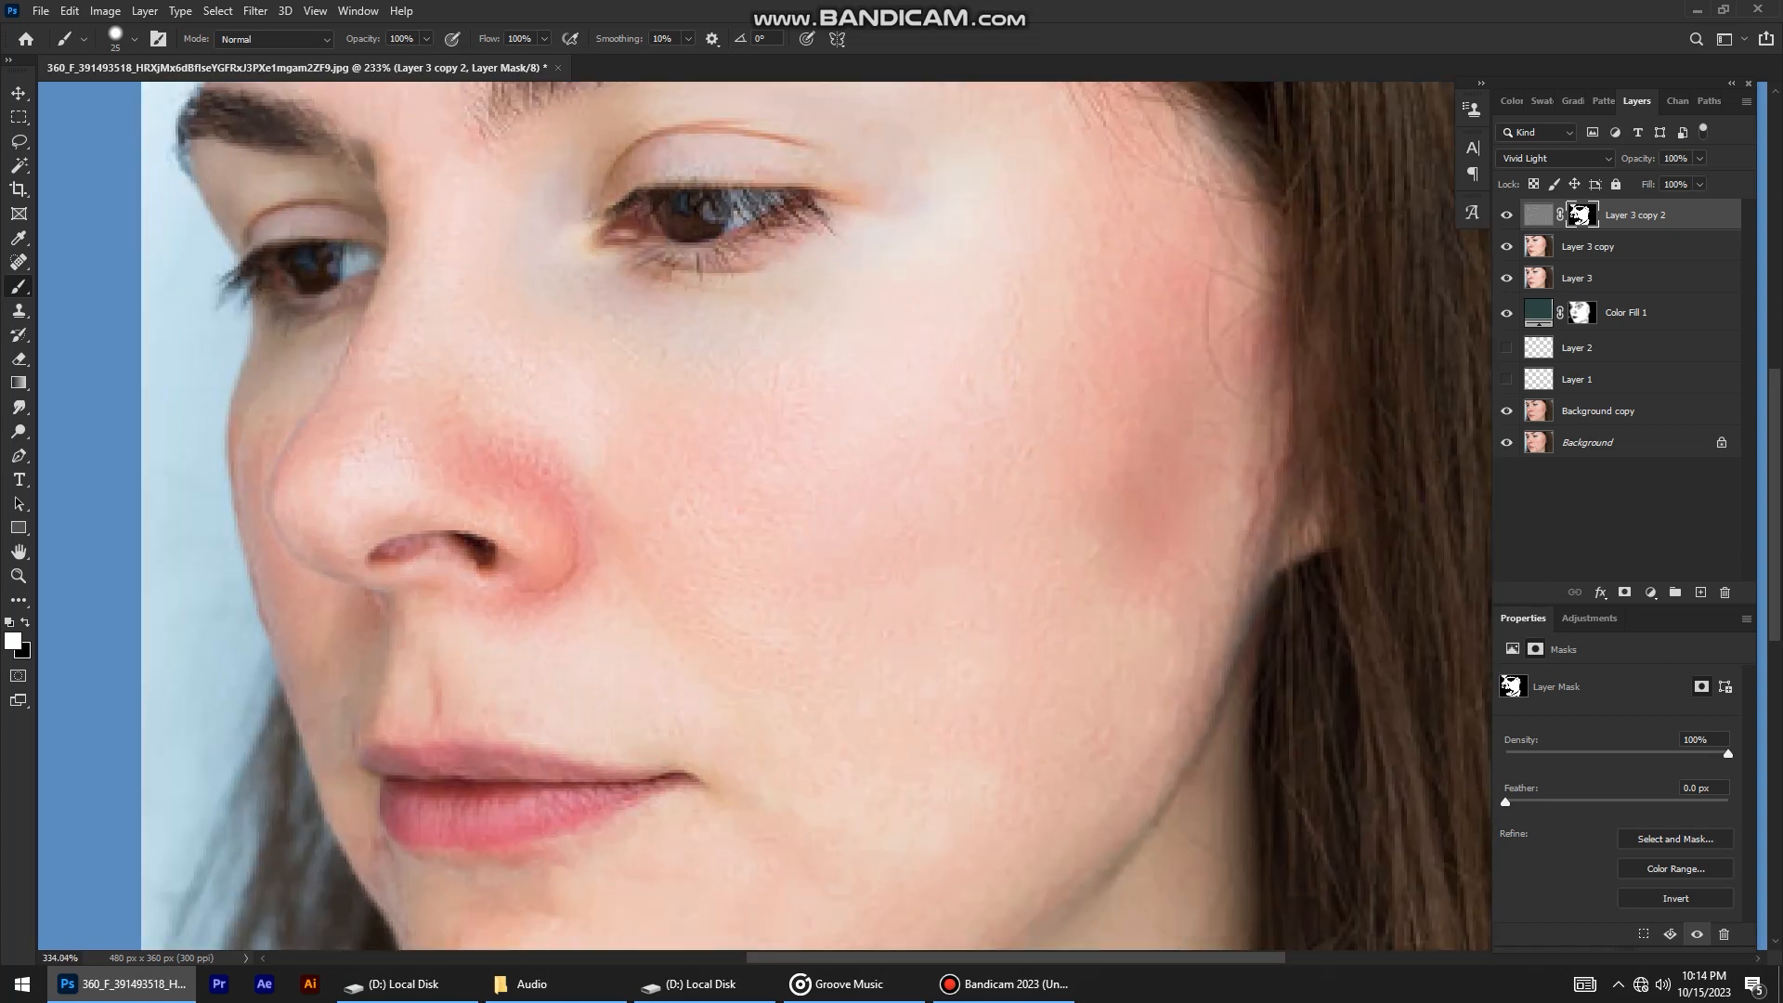
Run the Super Sharpen action on the portrait and set the Super Sharpen group's opacity to 11%.
click(357, 11)
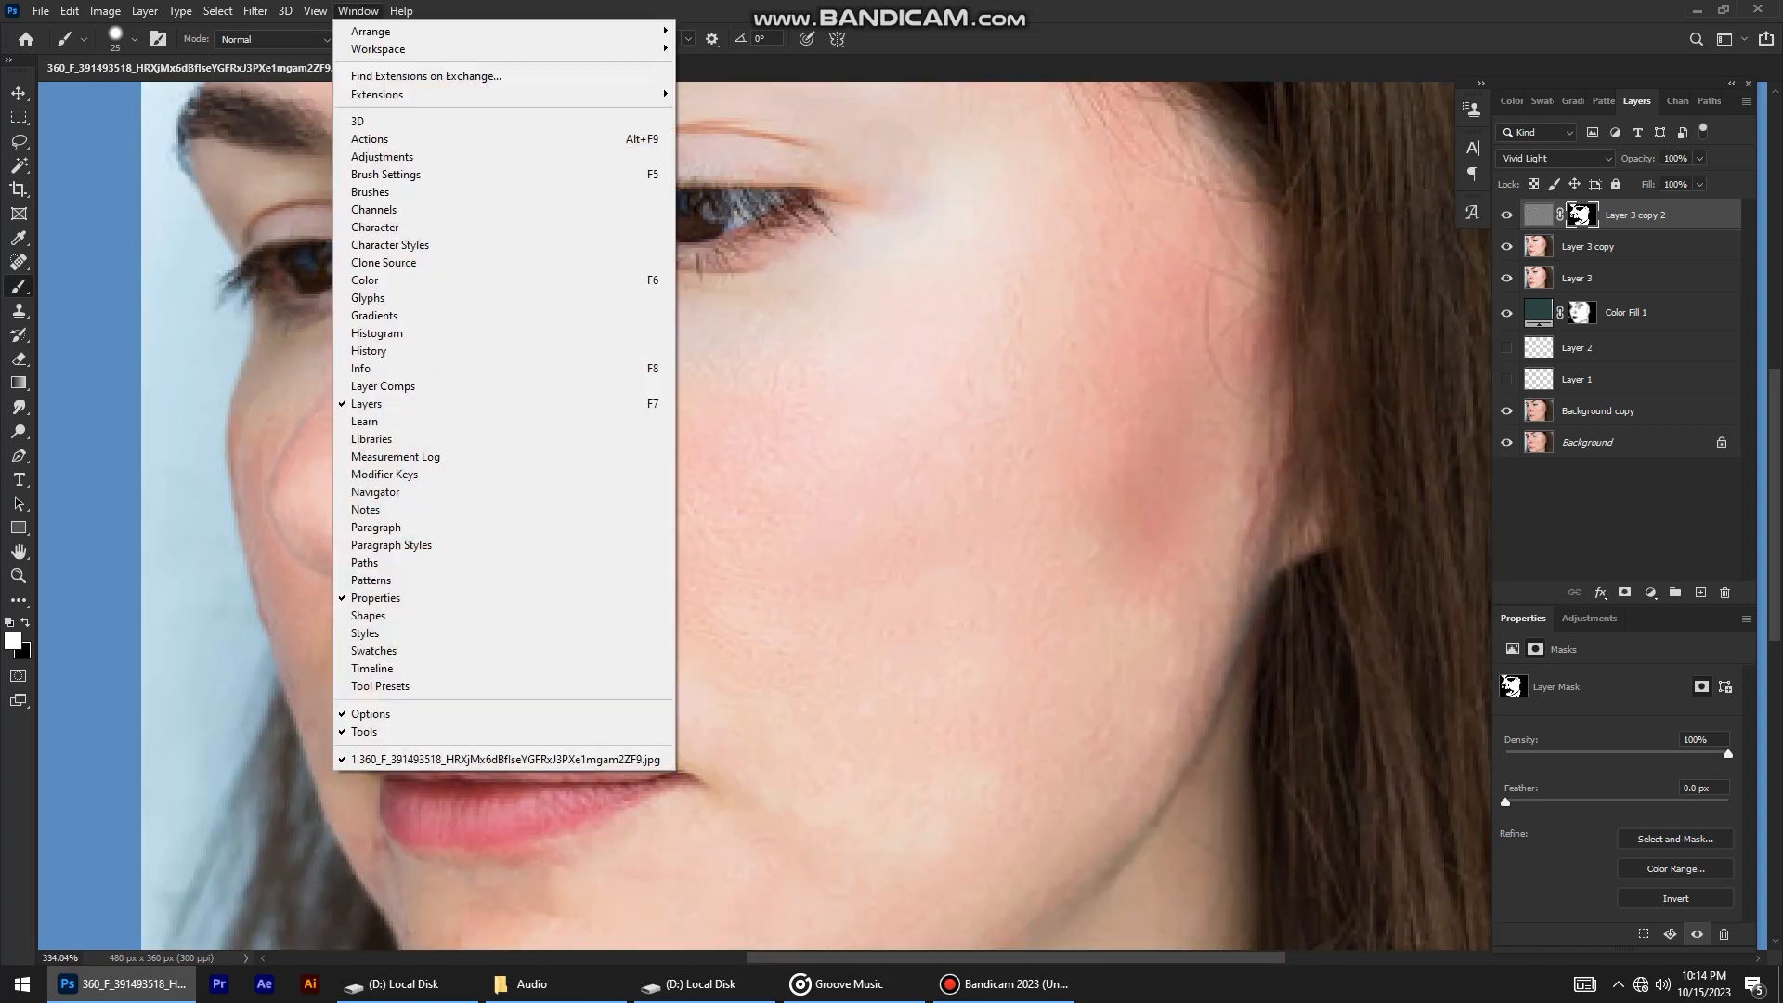
click(369, 138)
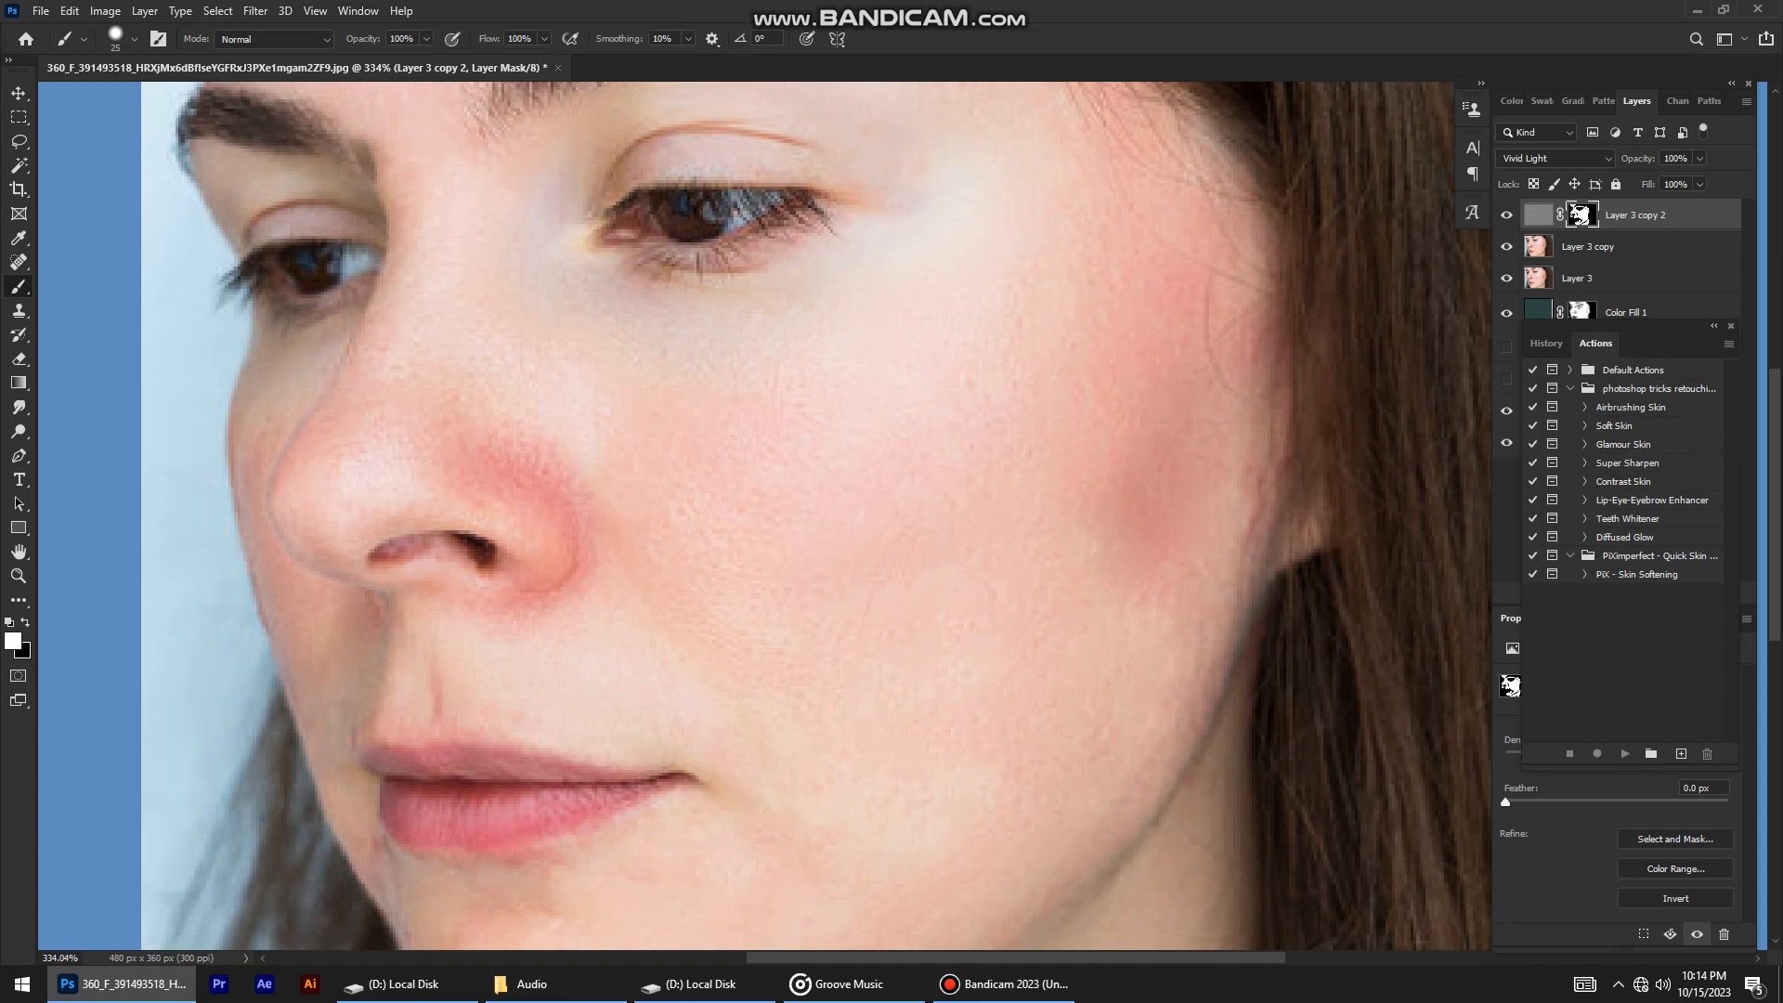
click(1628, 464)
click(1624, 753)
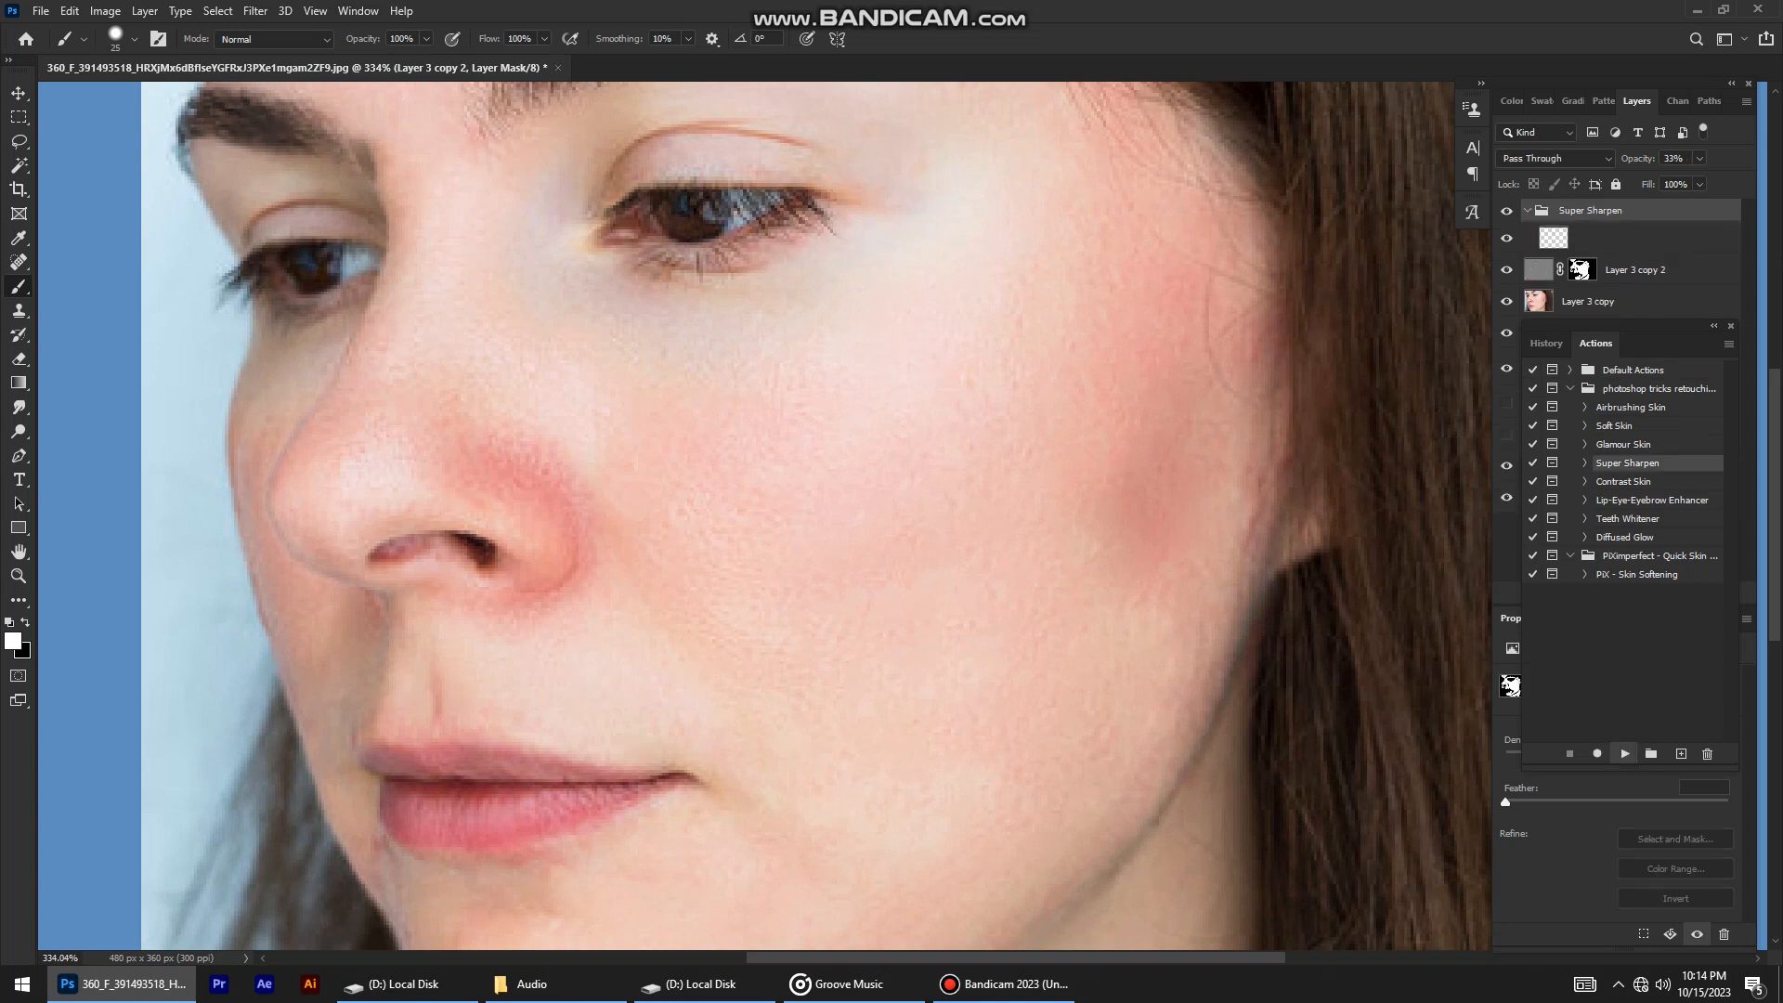
click(872, 365)
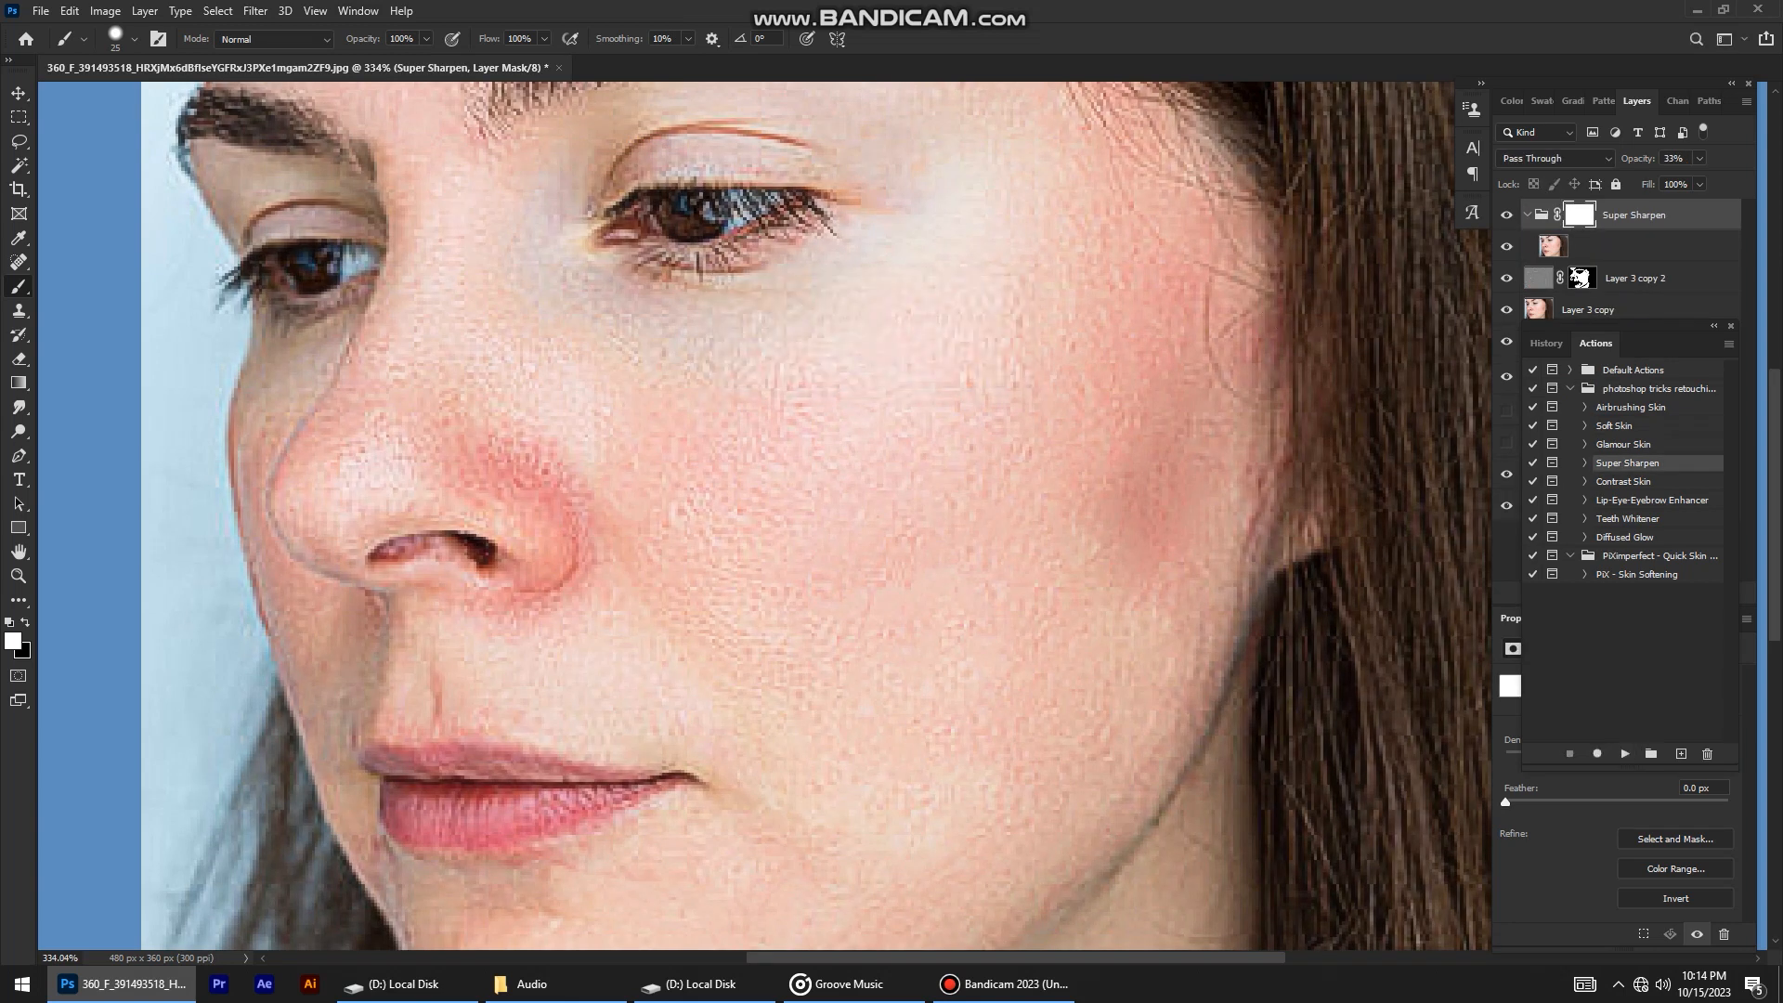
click(1731, 326)
drag(1637, 159, 1600, 159)
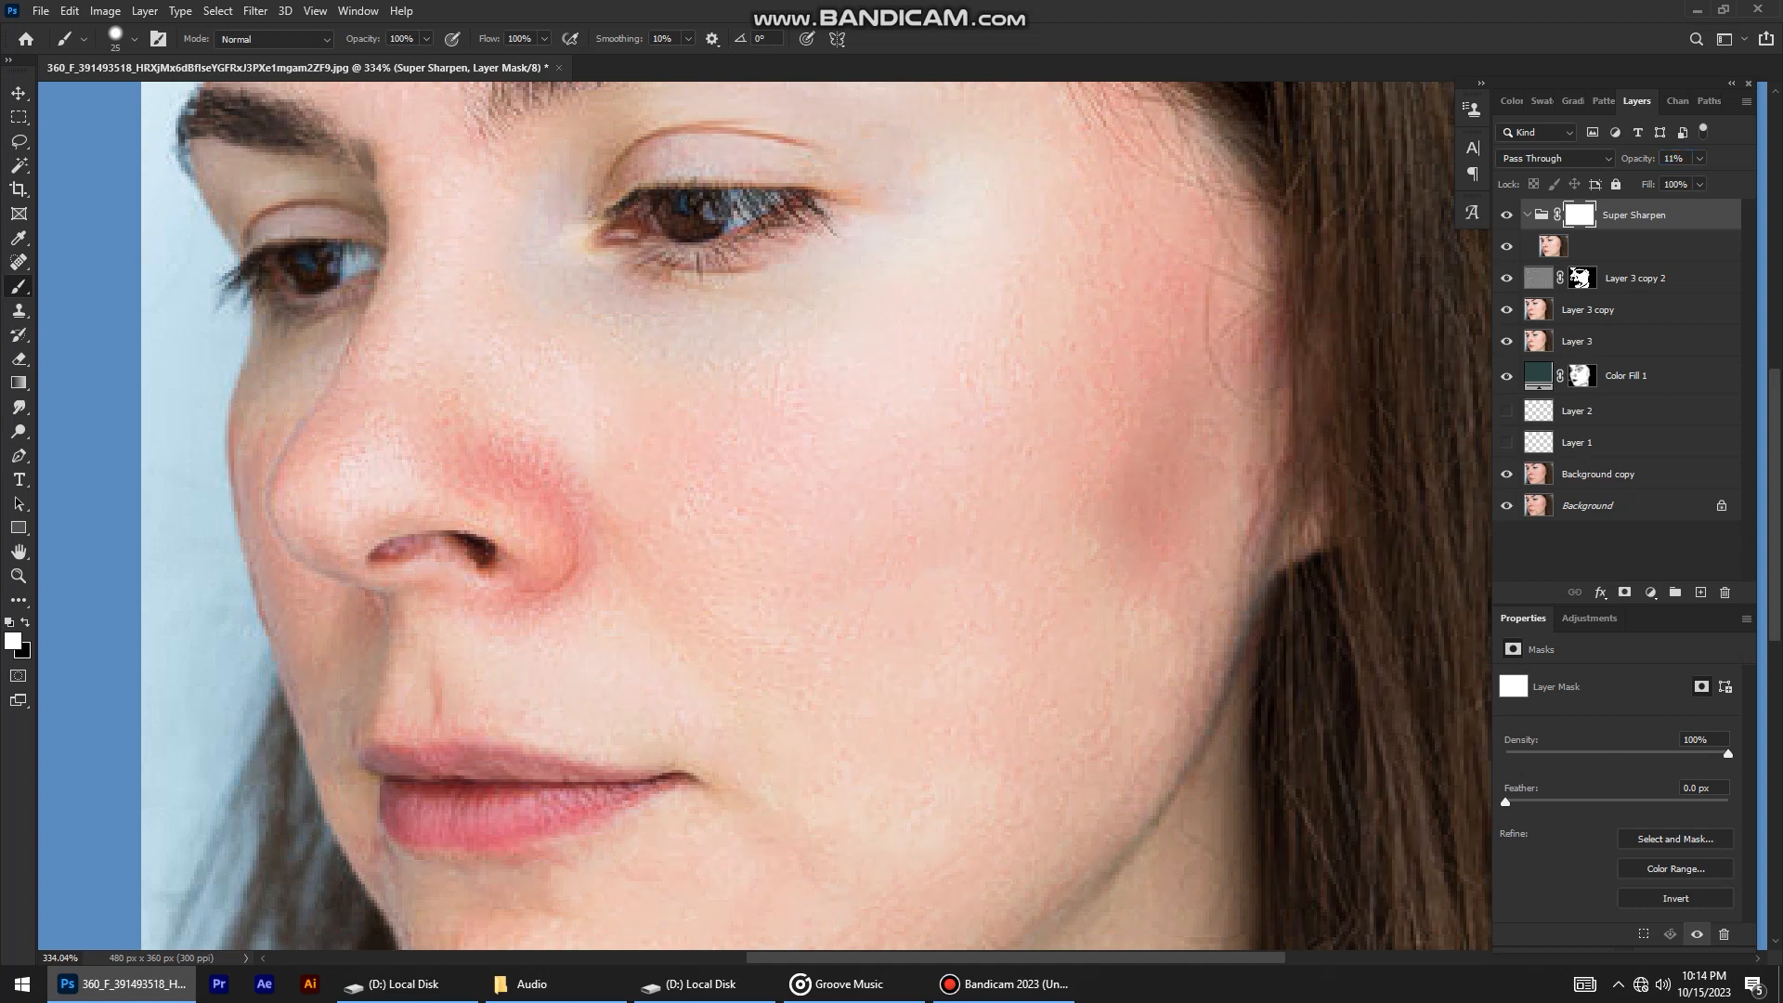
Invert the Super Sharpen group's mask to black and paint white over the central face with the 25 px brush.
mouse_move(897, 535)
mouse_down()
mouse_move(900, 443)
mouse_move(894, 510)
mouse_move(847, 485)
mouse_up()
mouse_move(802, 396)
mouse_down()
mouse_move(819, 335)
mouse_move(601, 330)
mouse_move(867, 286)
mouse_move(760, 434)
mouse_up()
scroll(761, 433, down, 5)
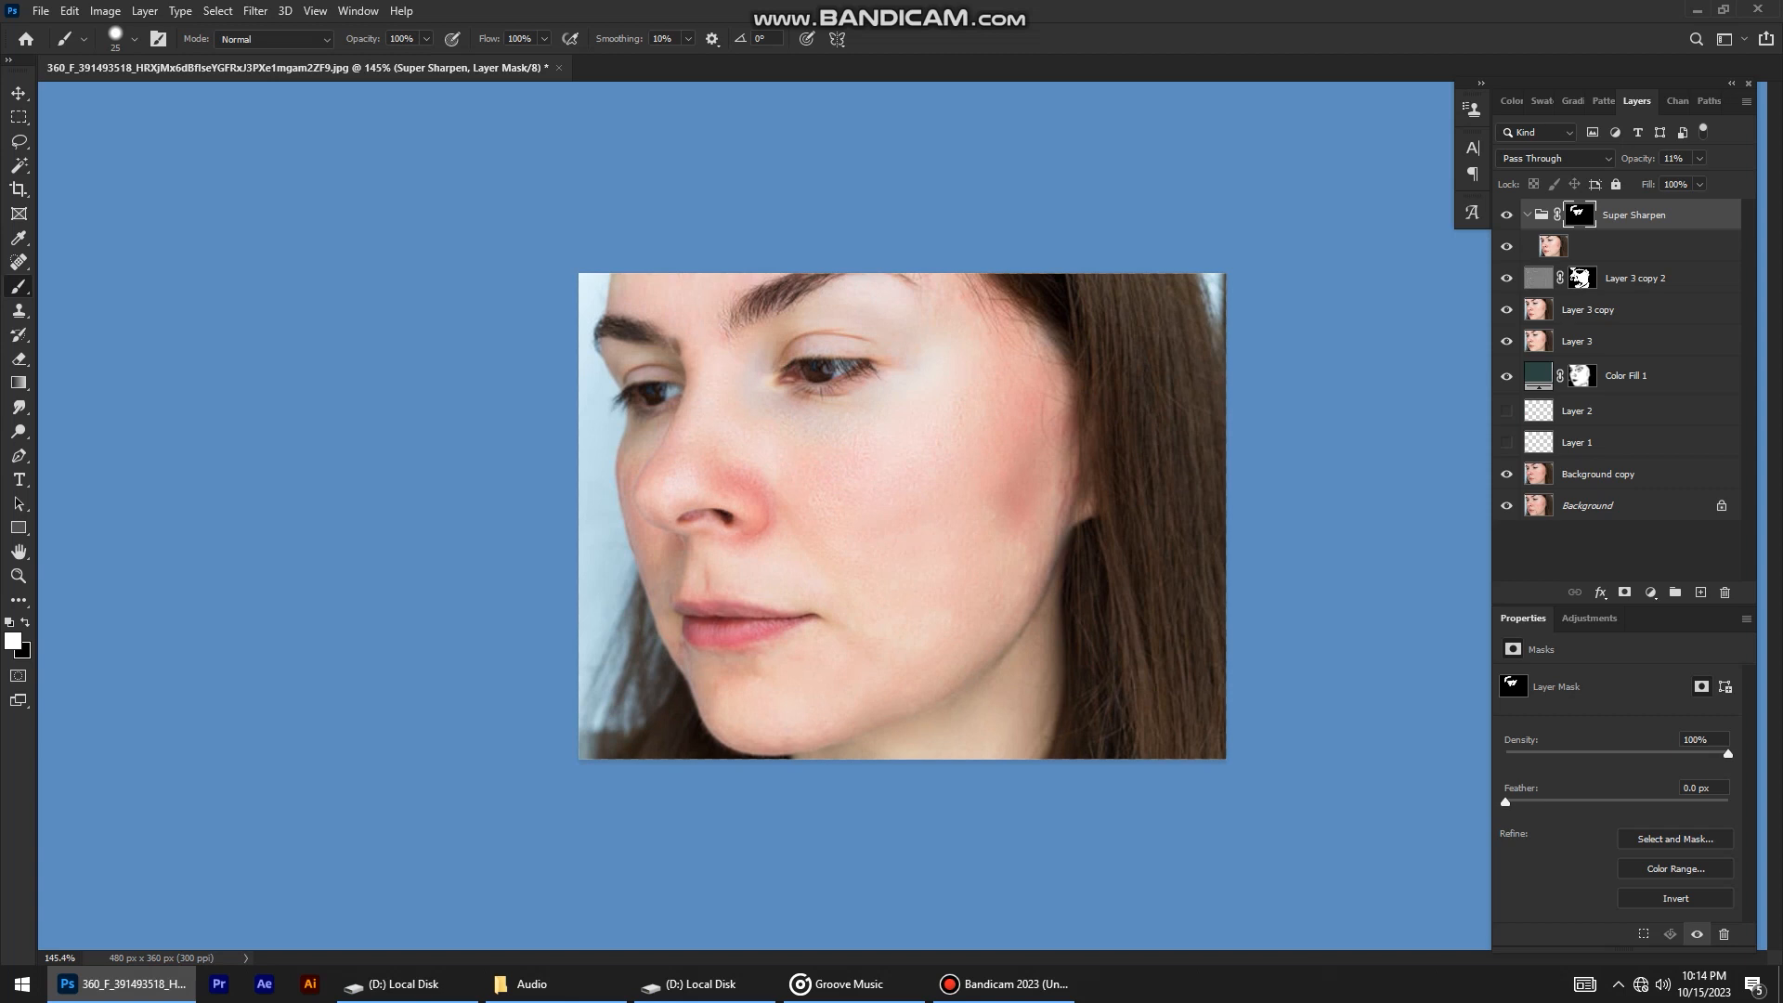
Enlarge the brush and paint white on the Super Sharpen mask over the rest of the facial skin.
key(bracketright)
key(bracketright)
mouse_move(883, 526)
mouse_down()
mouse_move(924, 436)
mouse_move(902, 636)
mouse_move(752, 731)
mouse_move(734, 715)
mouse_move(825, 667)
mouse_move(730, 536)
mouse_move(693, 299)
mouse_move(718, 382)
mouse_move(649, 289)
mouse_move(696, 274)
mouse_move(743, 326)
mouse_move(890, 282)
mouse_move(944, 299)
mouse_move(939, 337)
mouse_move(1029, 393)
mouse_move(950, 504)
mouse_move(991, 529)
mouse_move(953, 619)
mouse_move(890, 698)
mouse_move(695, 730)
mouse_move(767, 712)
mouse_move(757, 527)
mouse_move(703, 546)
mouse_move(698, 442)
mouse_up()
scroll(718, 445, down, 4)
key(v)
Lower the Super Sharpen group's opacity to 8%, checking the sharpening on the face.
scroll(718, 445, up, 6)
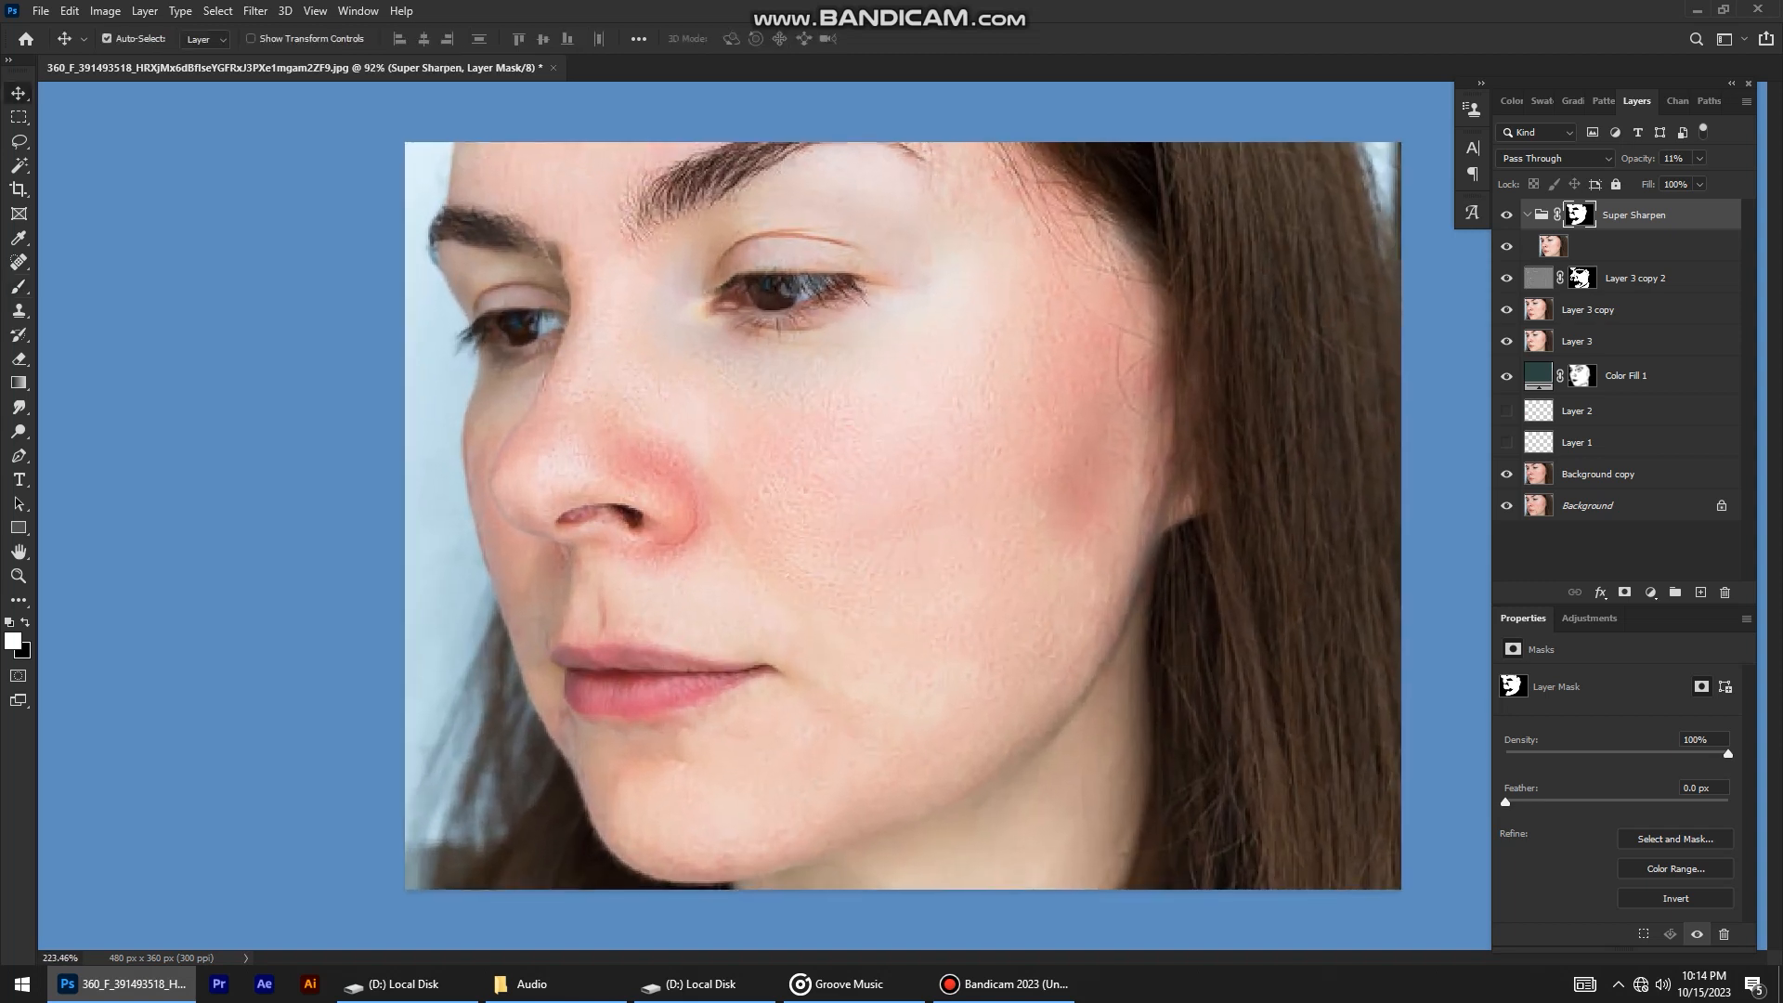
scroll(1122, 380, up, 1)
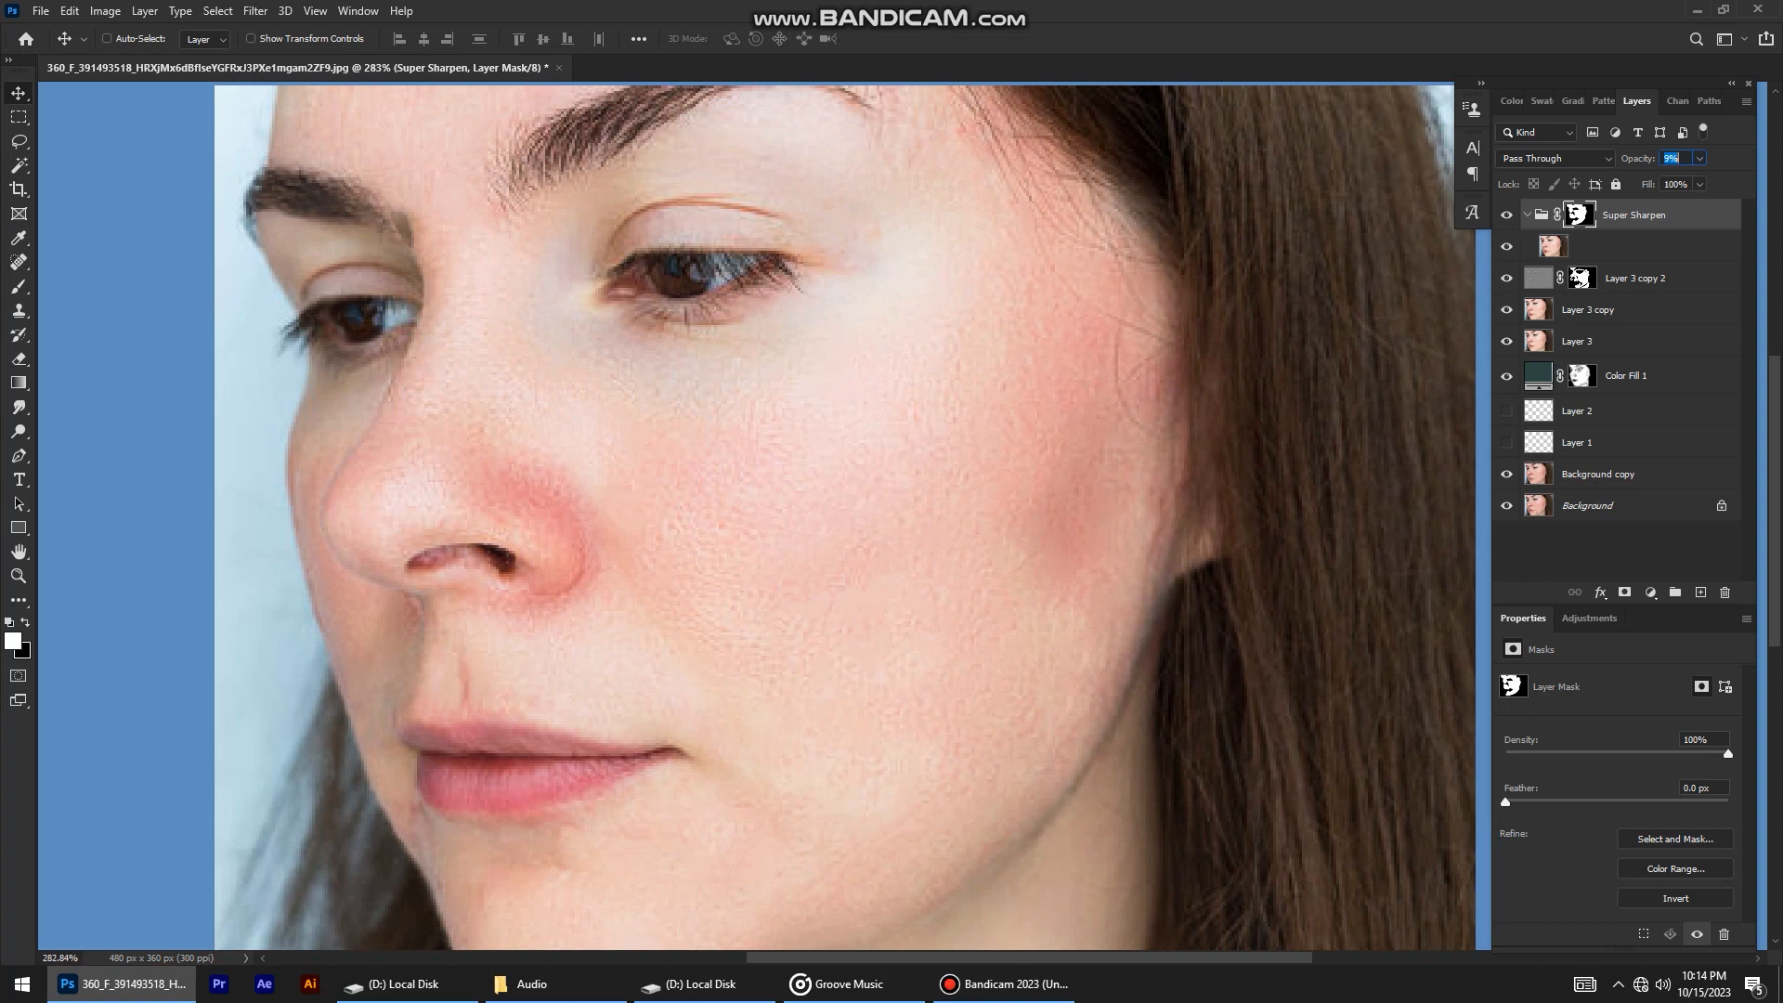
scroll(845, 517, down, 1)
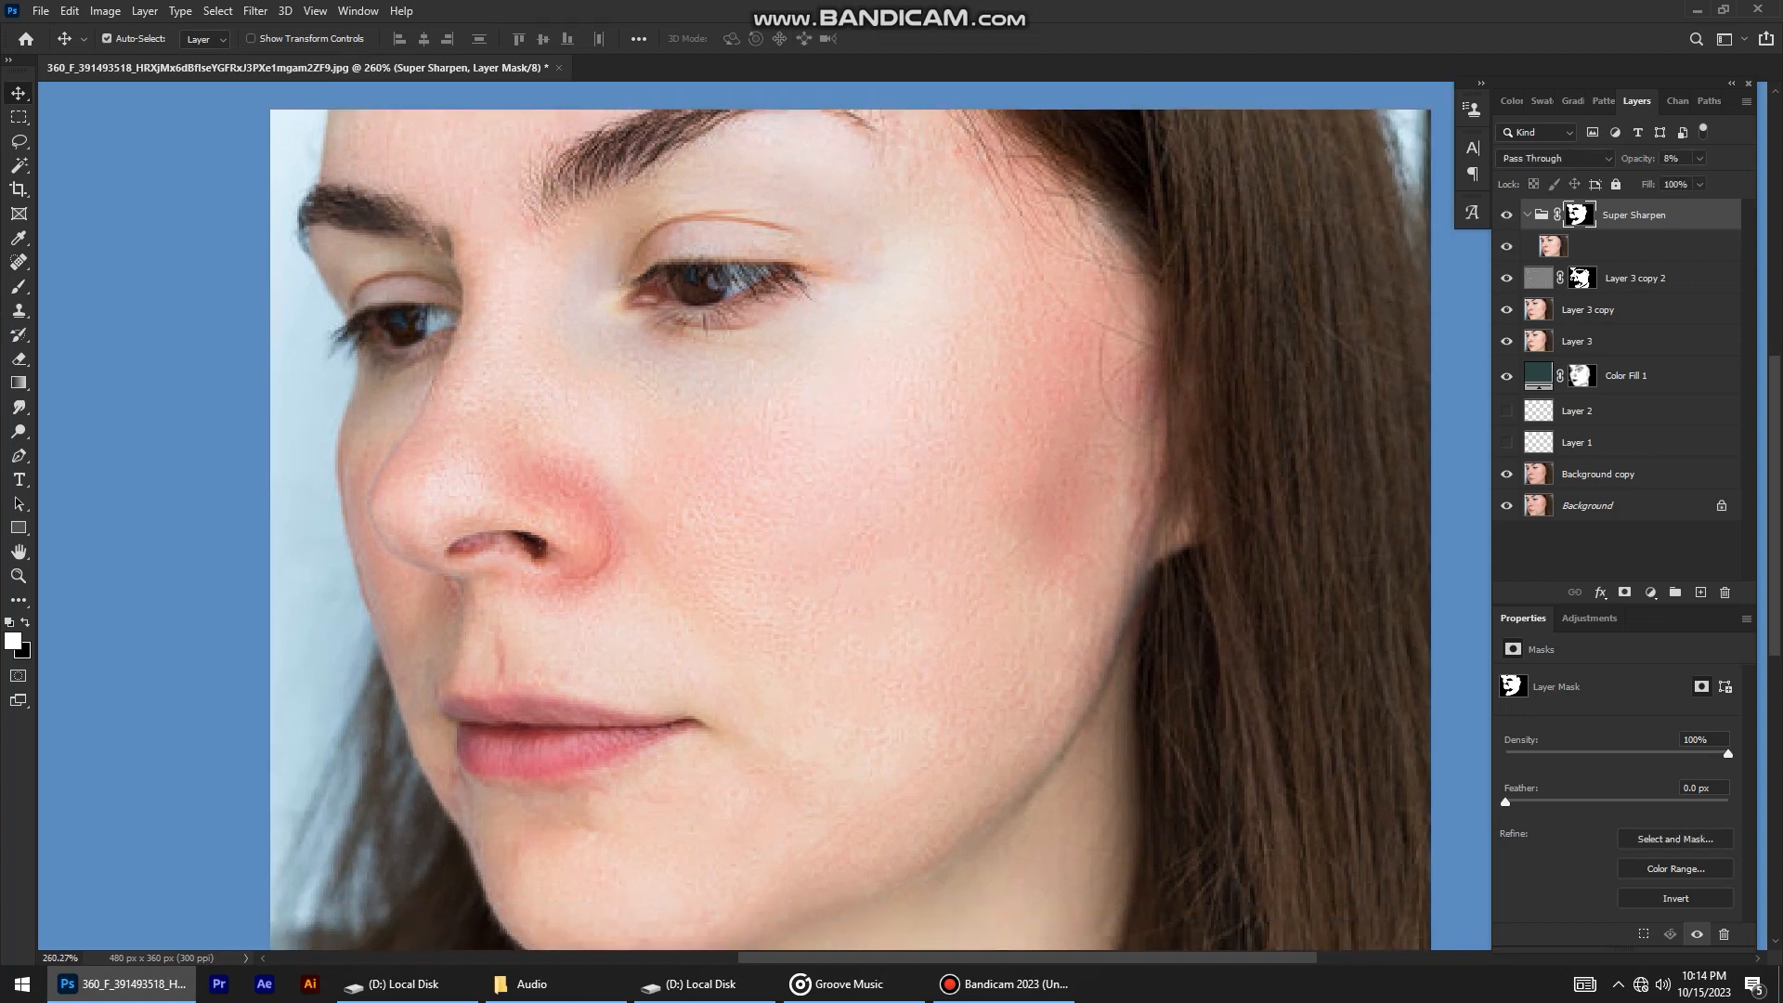
scroll(850, 529, down, 3)
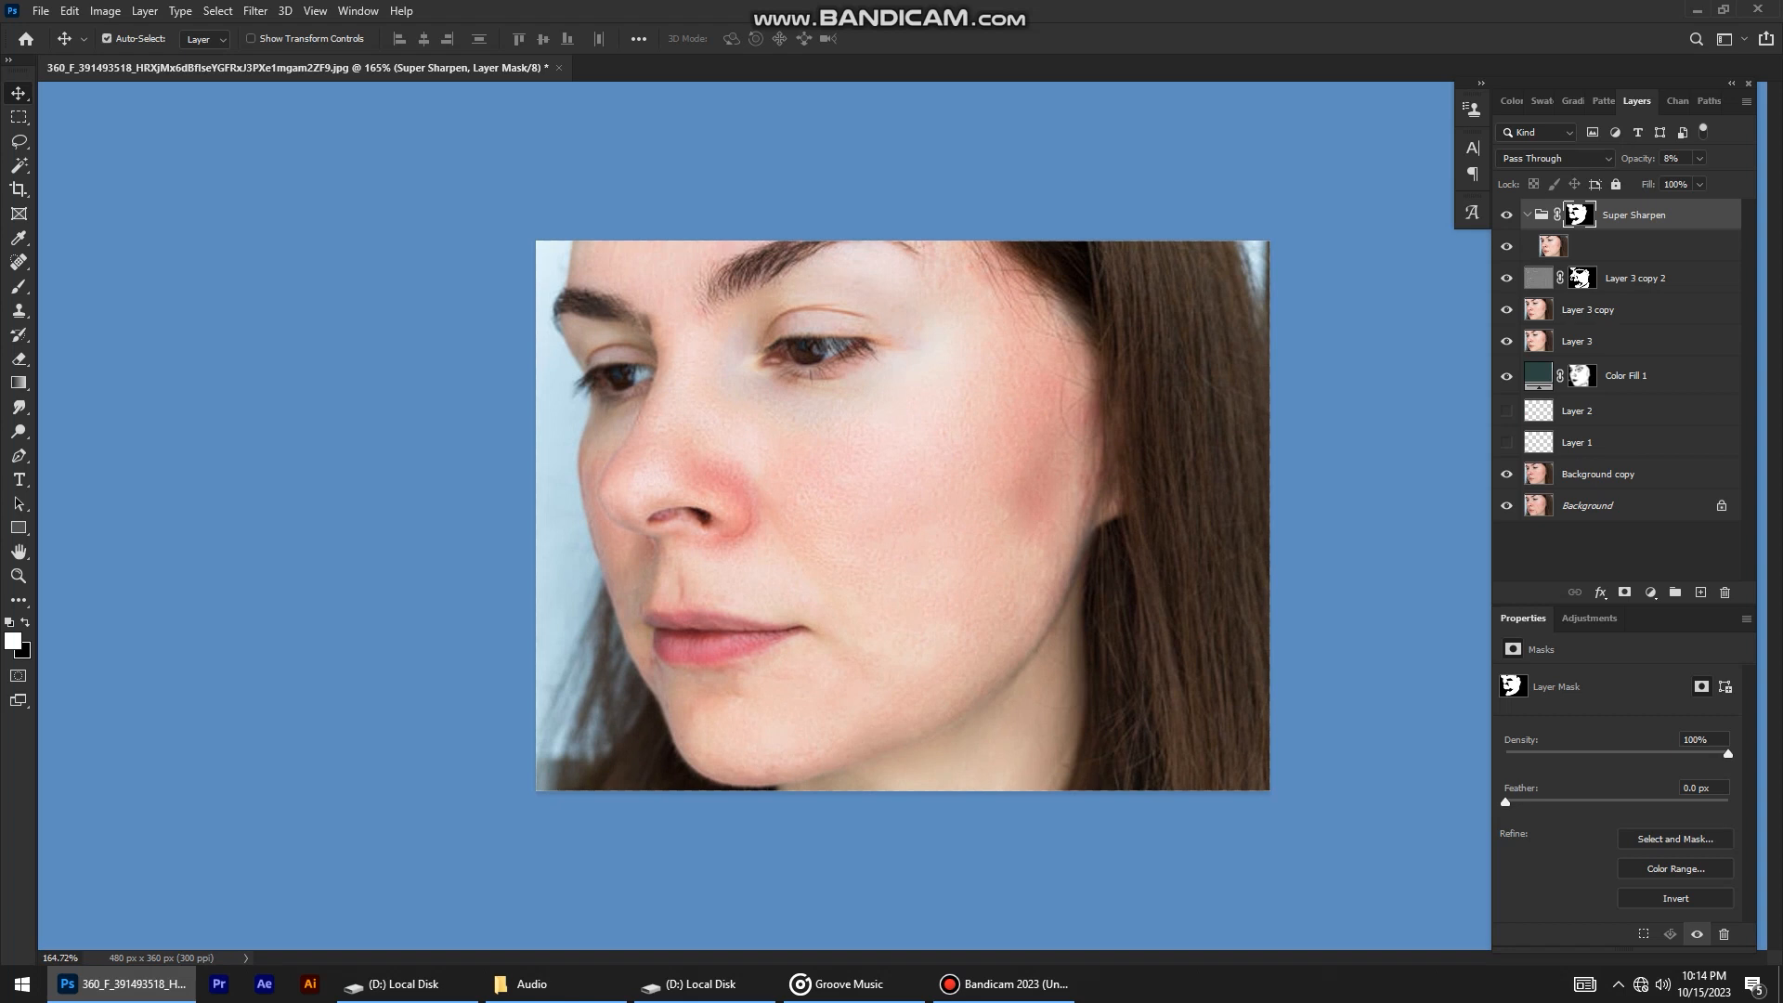
Stamp all visible layers into a new top layer, hide the intermediate layers, and compare it with the Background.
key(ctrl+shift+alt+e)
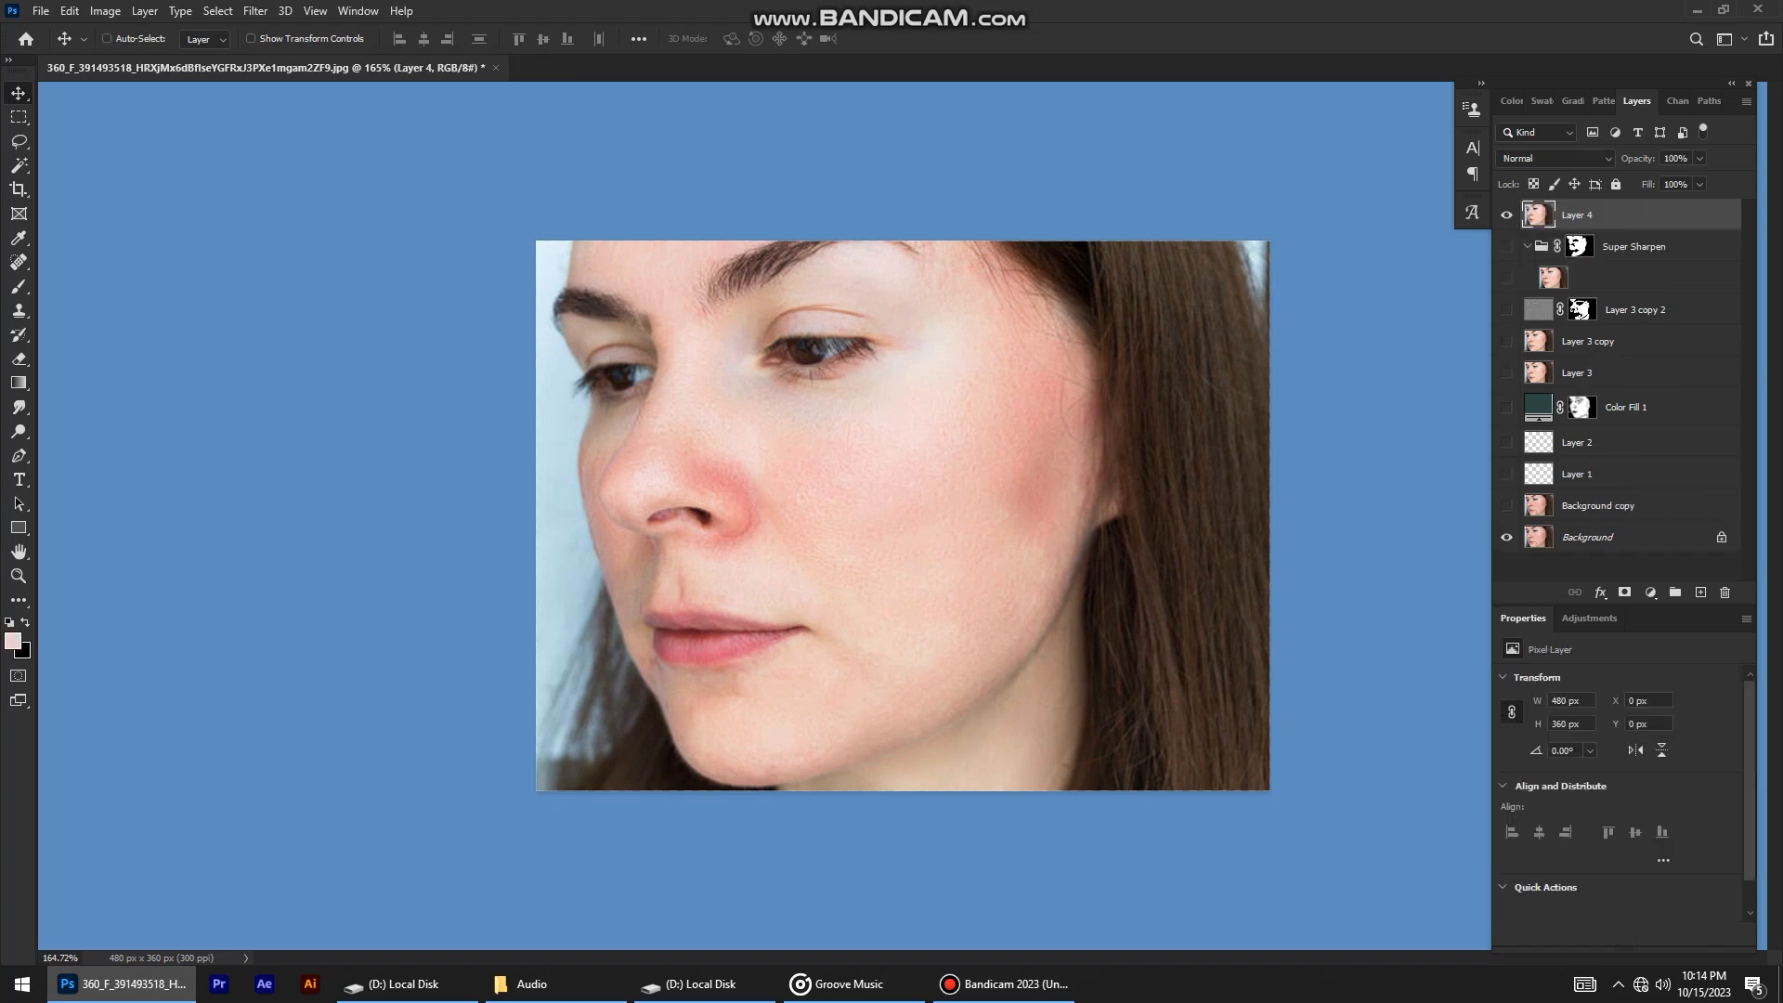
click(1506, 215)
click(1506, 214)
click(1506, 214)
Try to clean up the inner end of the far eyebrow with the Spot Healing Brush, and undo the strokes.
drag(657, 293, 798, 294)
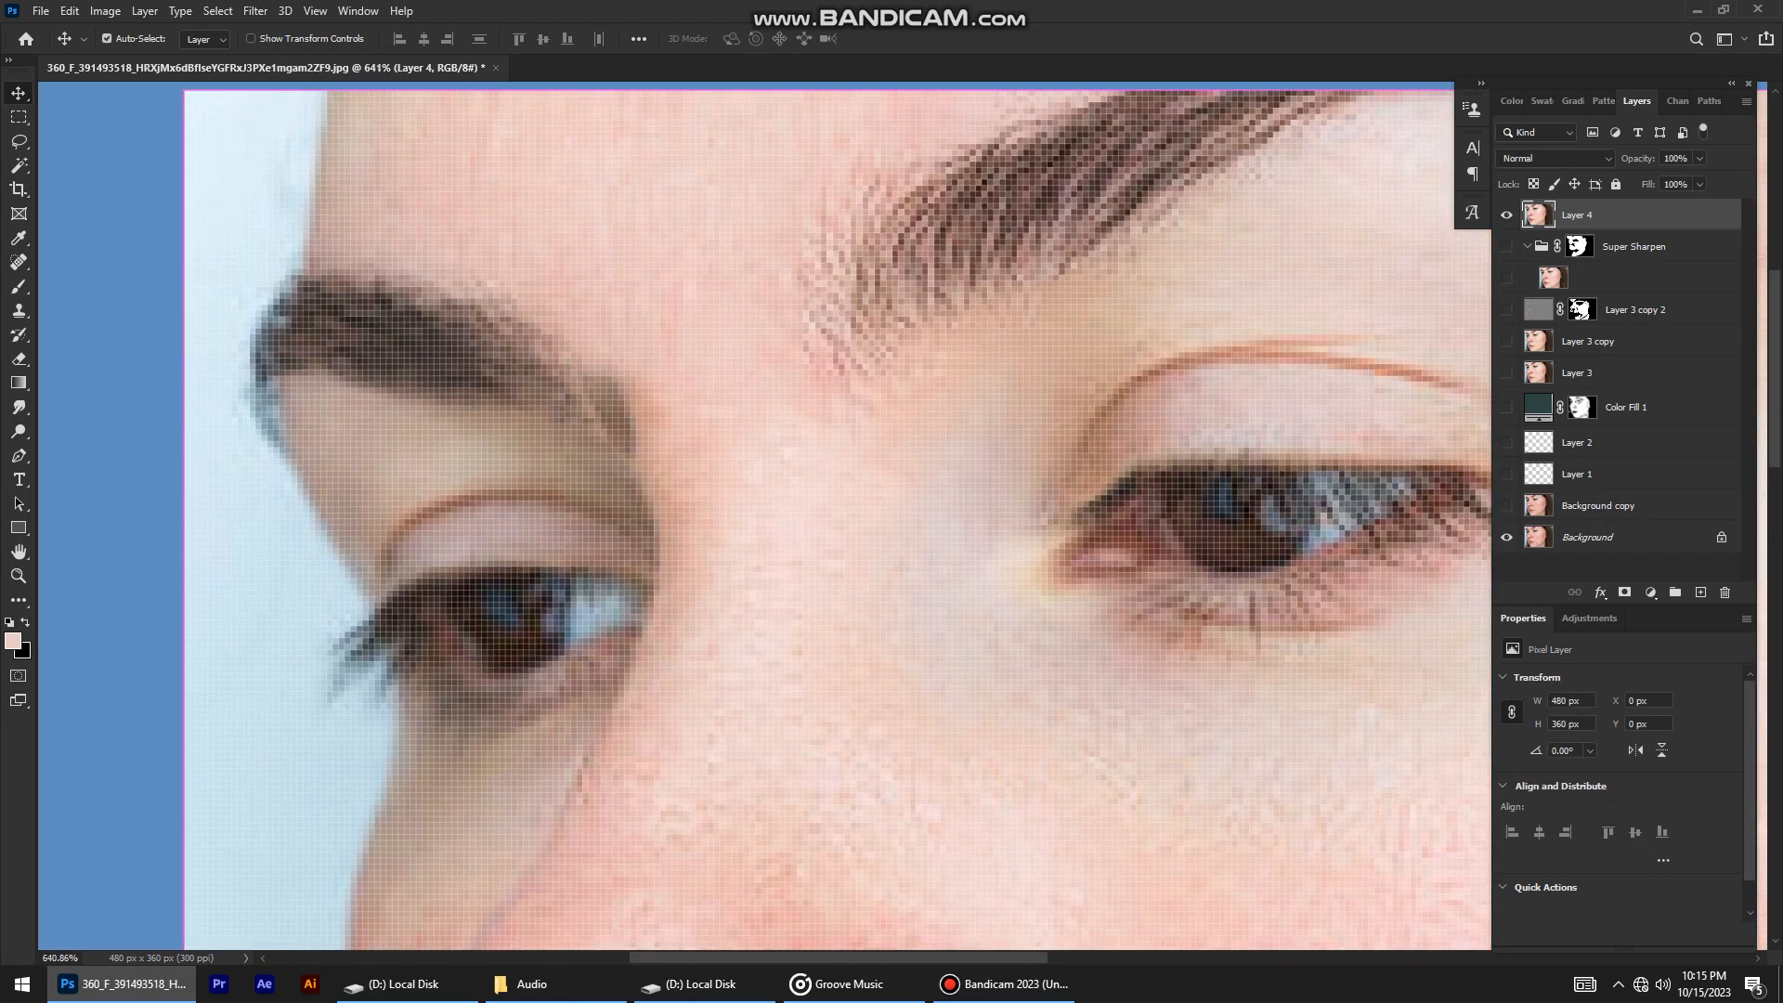
key(j)
key(ctrl+z)
drag(637, 433, 620, 355)
key(ctrl+z)
key(ctrl+z)
key(ctrl+z)
key(ctrl+z)
Patch the inner end of the far eyebrow with nearby skin using the Patch Tool, and deselect.
right_click(19, 262)
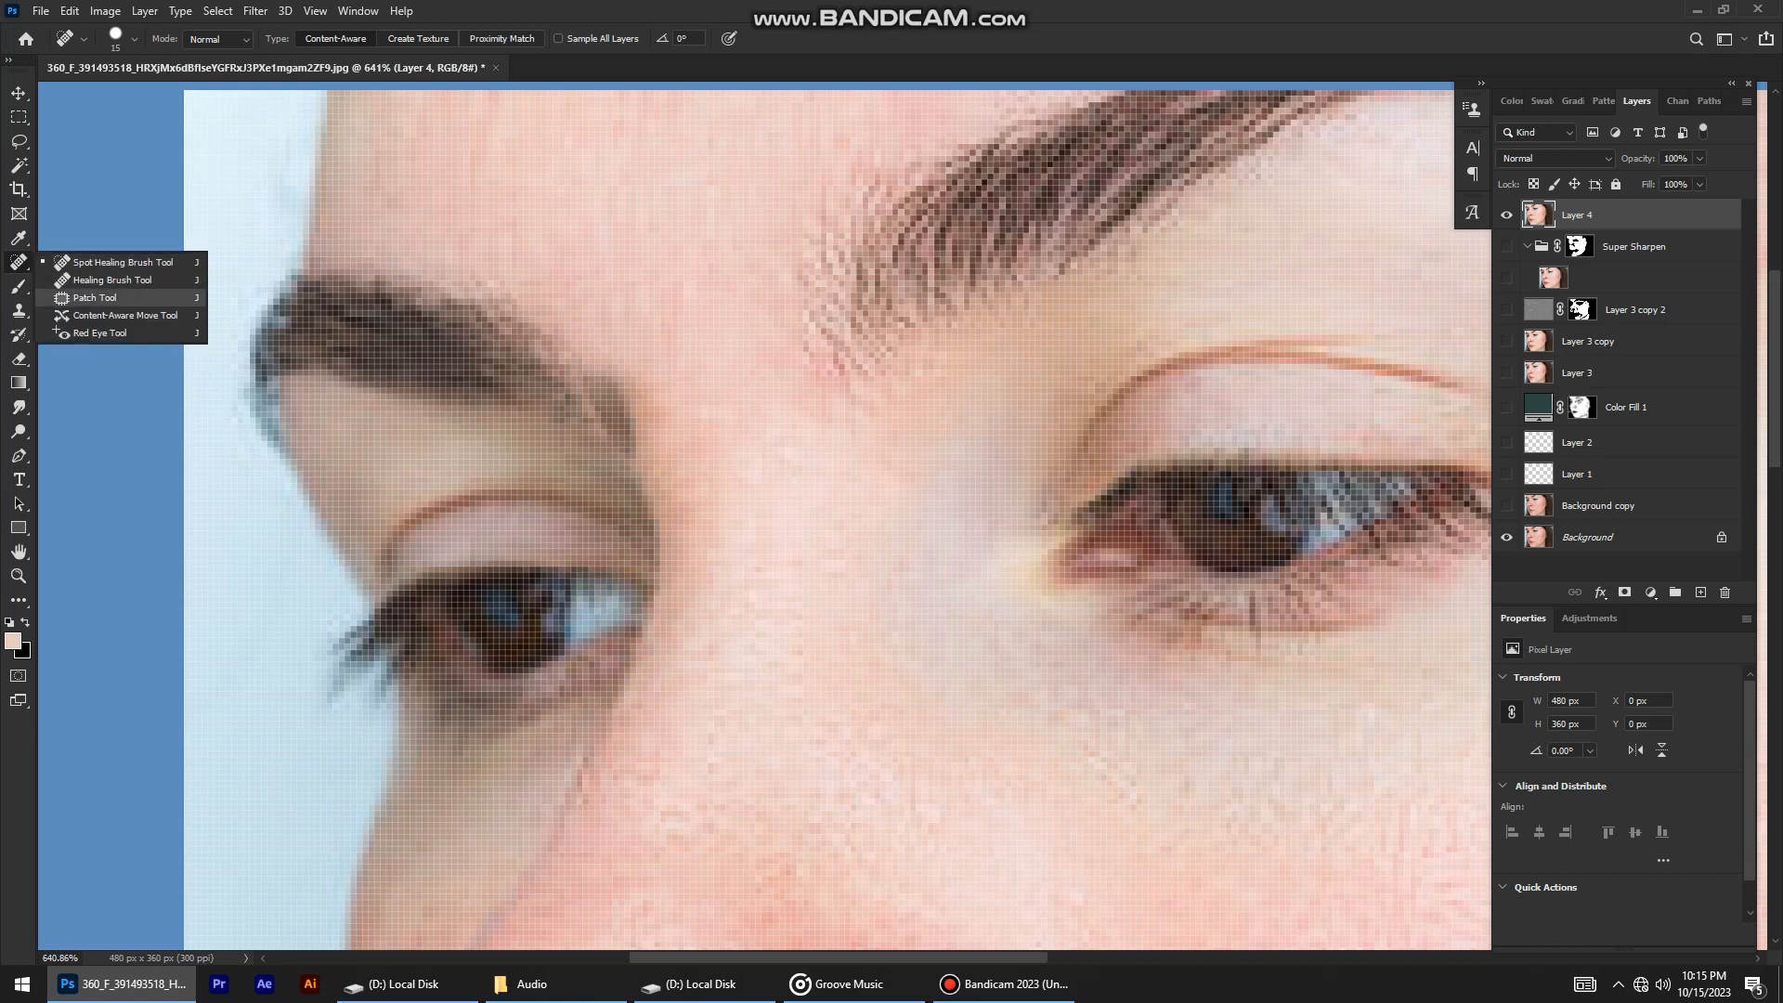
click(92, 297)
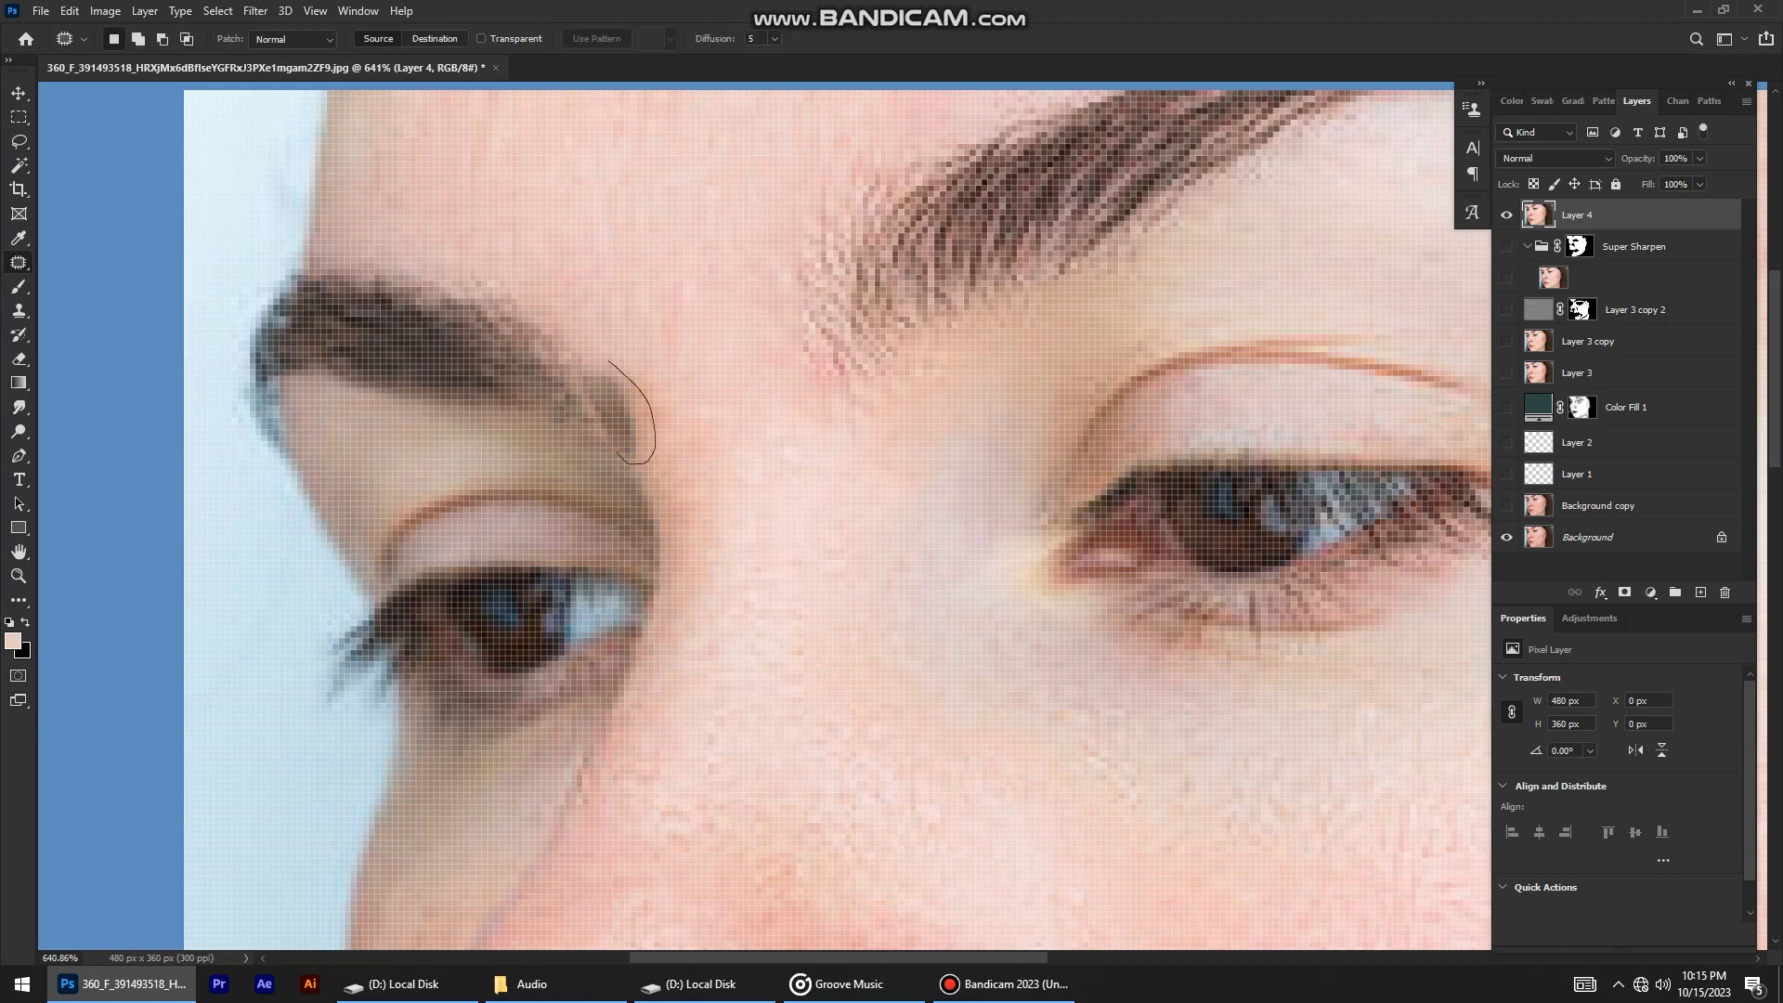
drag(584, 390, 661, 277)
key(ctrl+d)
key(v)
scroll(884, 393, down, 6)
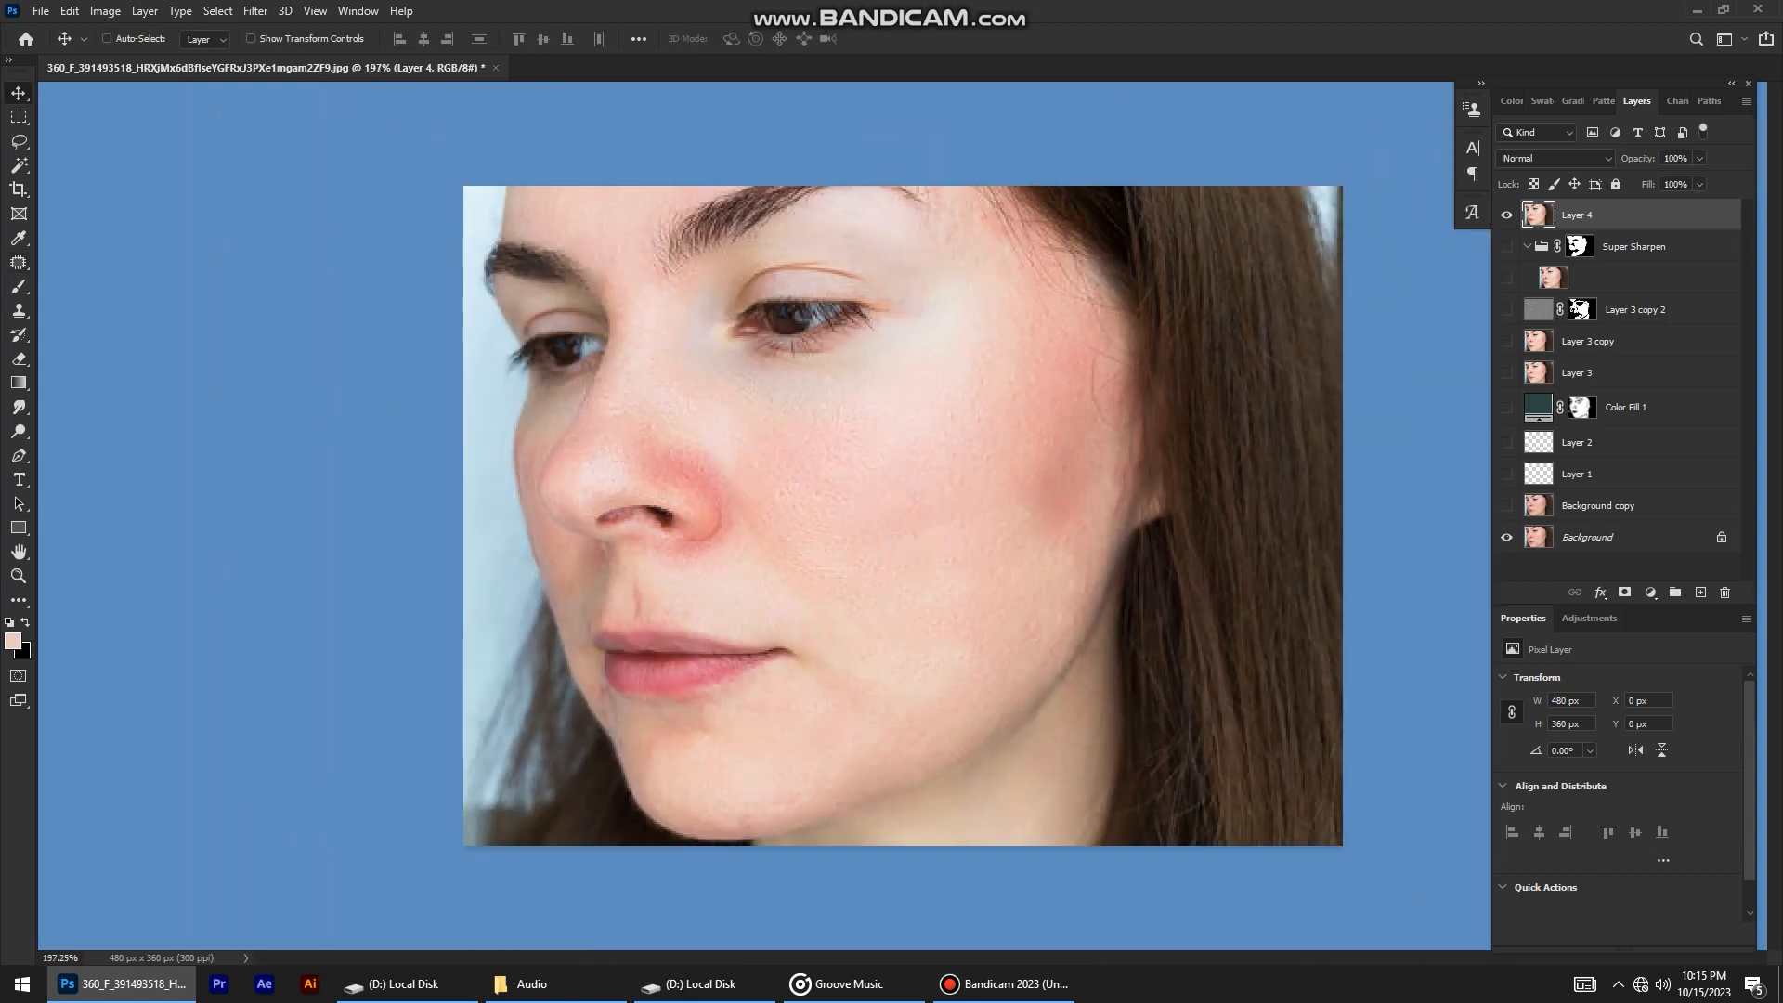
Compare the merged retouch layer with the original Background, and view the whole portrait at a reduced size.
click(1506, 214)
click(1505, 215)
click(1505, 214)
click(1506, 215)
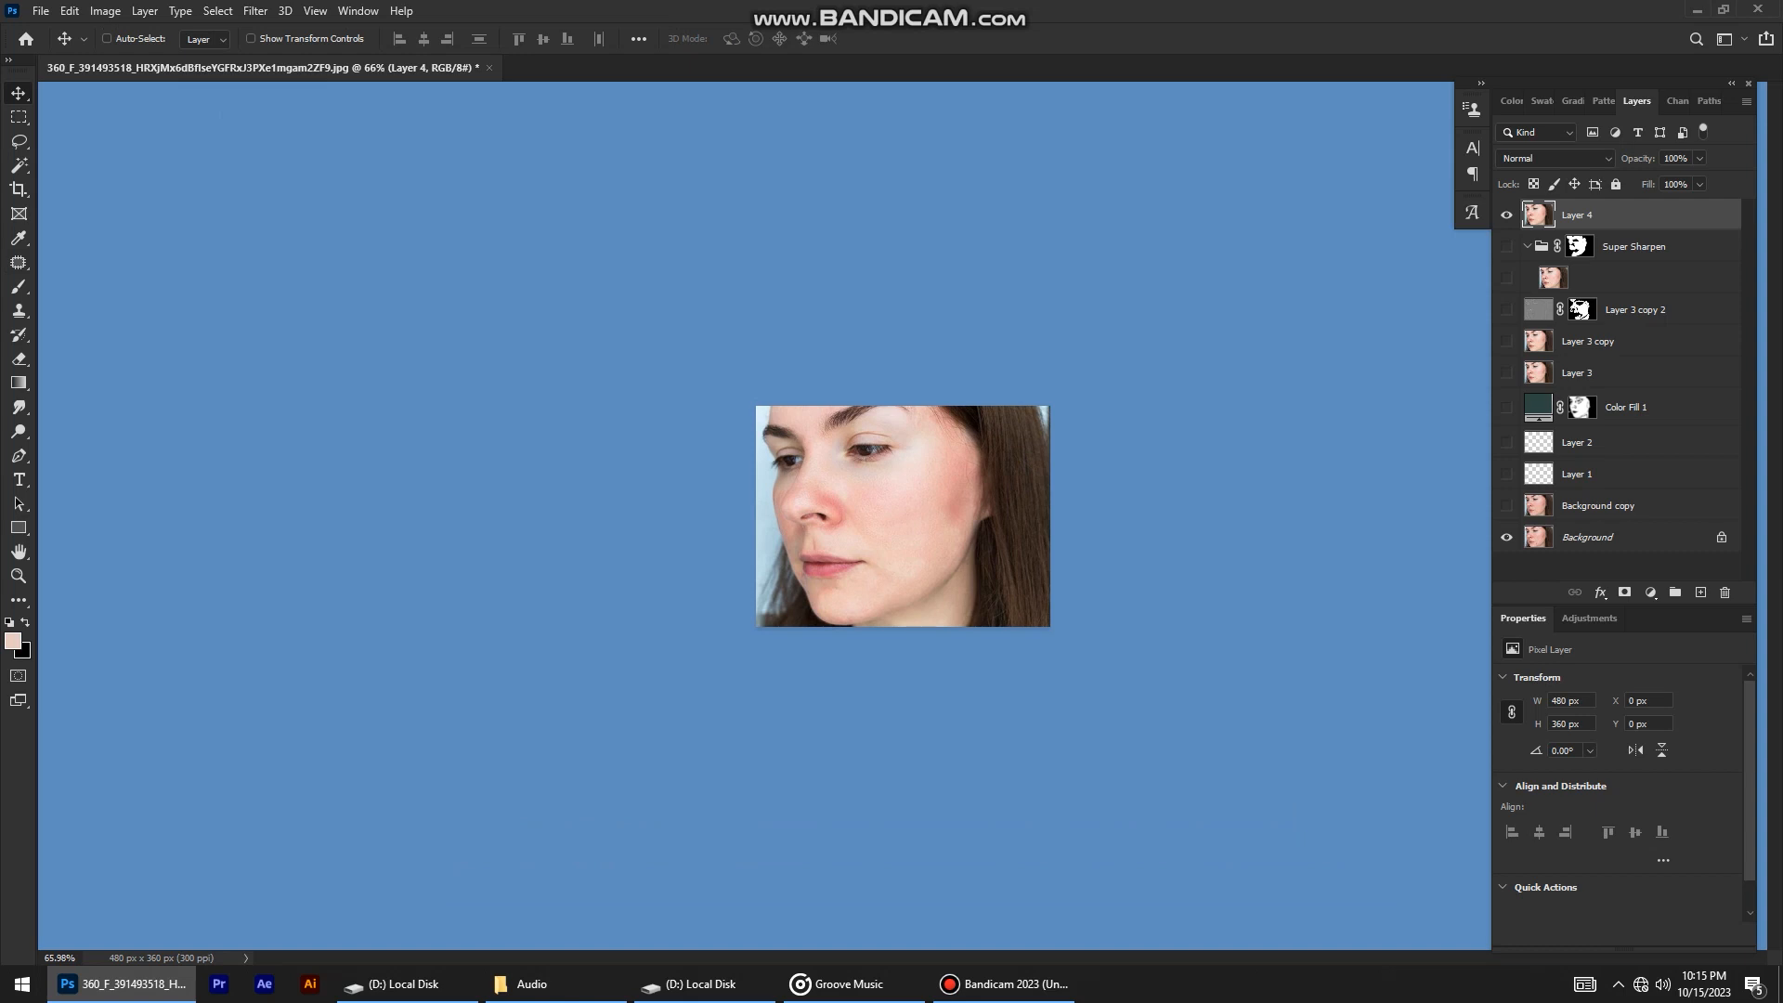
key(ctrl+plus)
key(ctrl+plus)
key(ctrl+minus)
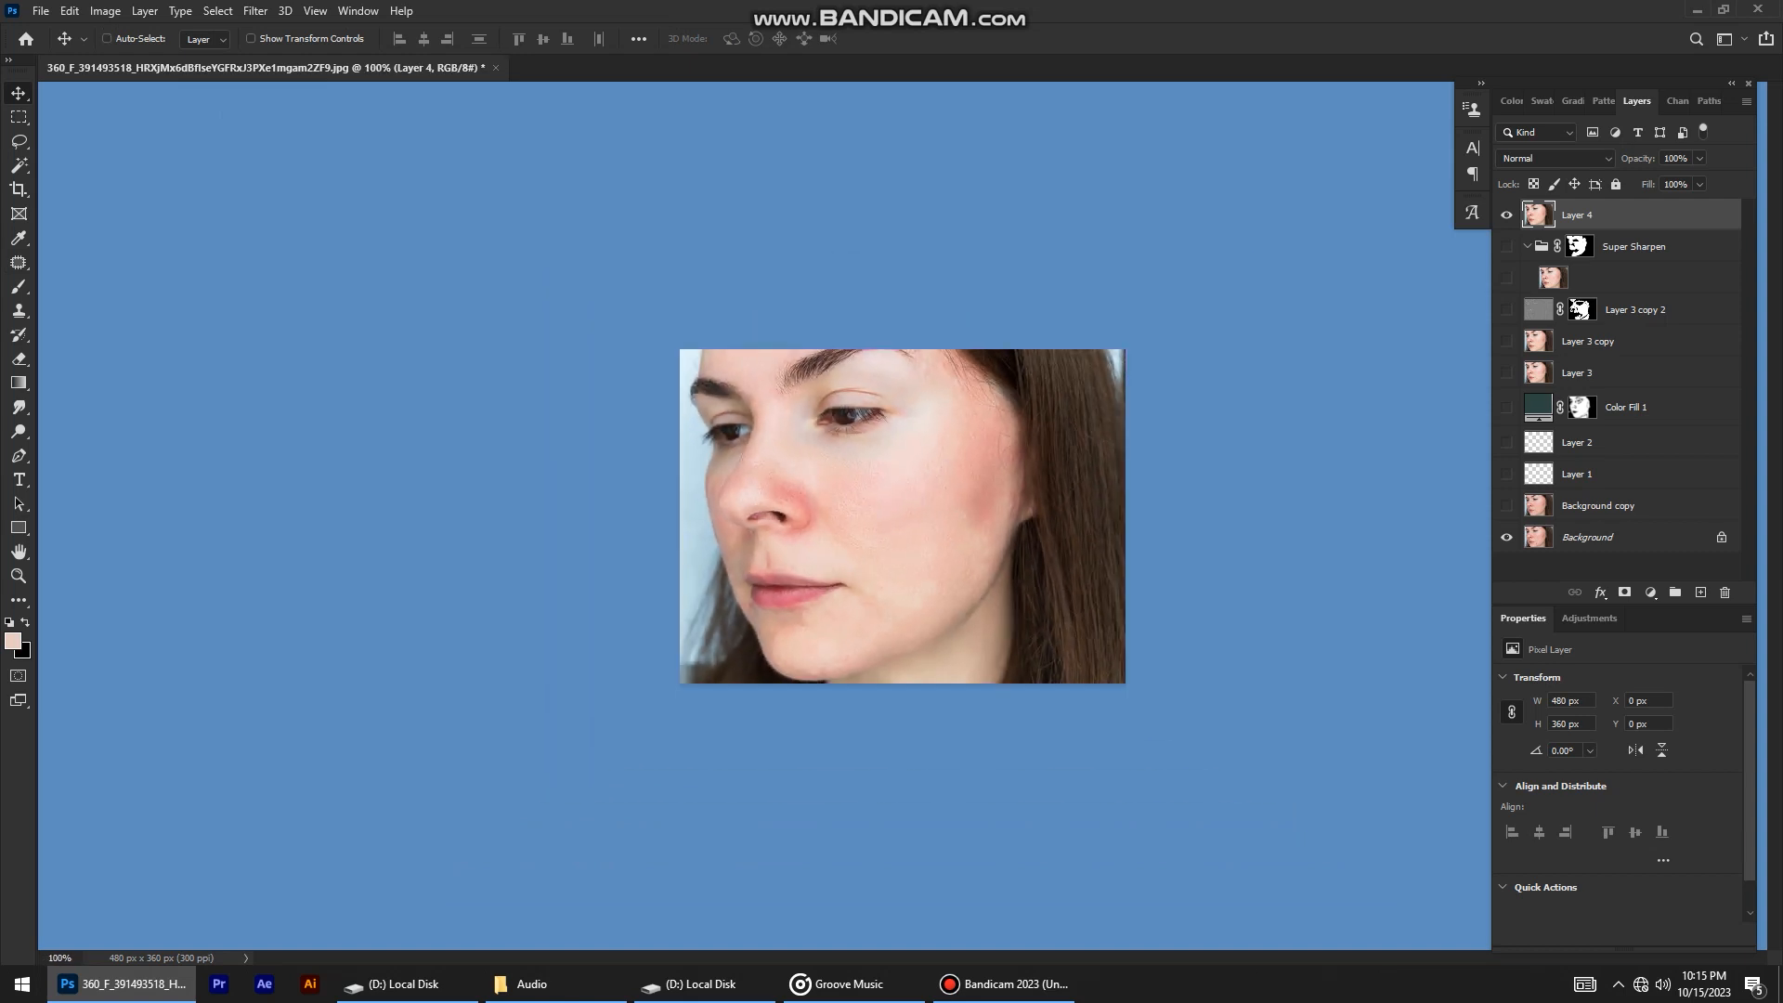
Patch the dark red blotch on the outer cheek near the ear with clearer neighbouring skin, and deselect.
scroll(1012, 457, up, 5)
key(j)
mouse_move(919, 529)
mouse_down()
mouse_move(670, 706)
mouse_move(711, 544)
mouse_up()
mouse_move(910, 478)
mouse_down()
mouse_move(807, 748)
mouse_move(810, 492)
mouse_move(910, 478)
mouse_up()
drag(850, 622, 666, 622)
mouse_move(975, 543)
mouse_down()
mouse_move(863, 817)
mouse_move(928, 450)
mouse_move(973, 548)
mouse_up()
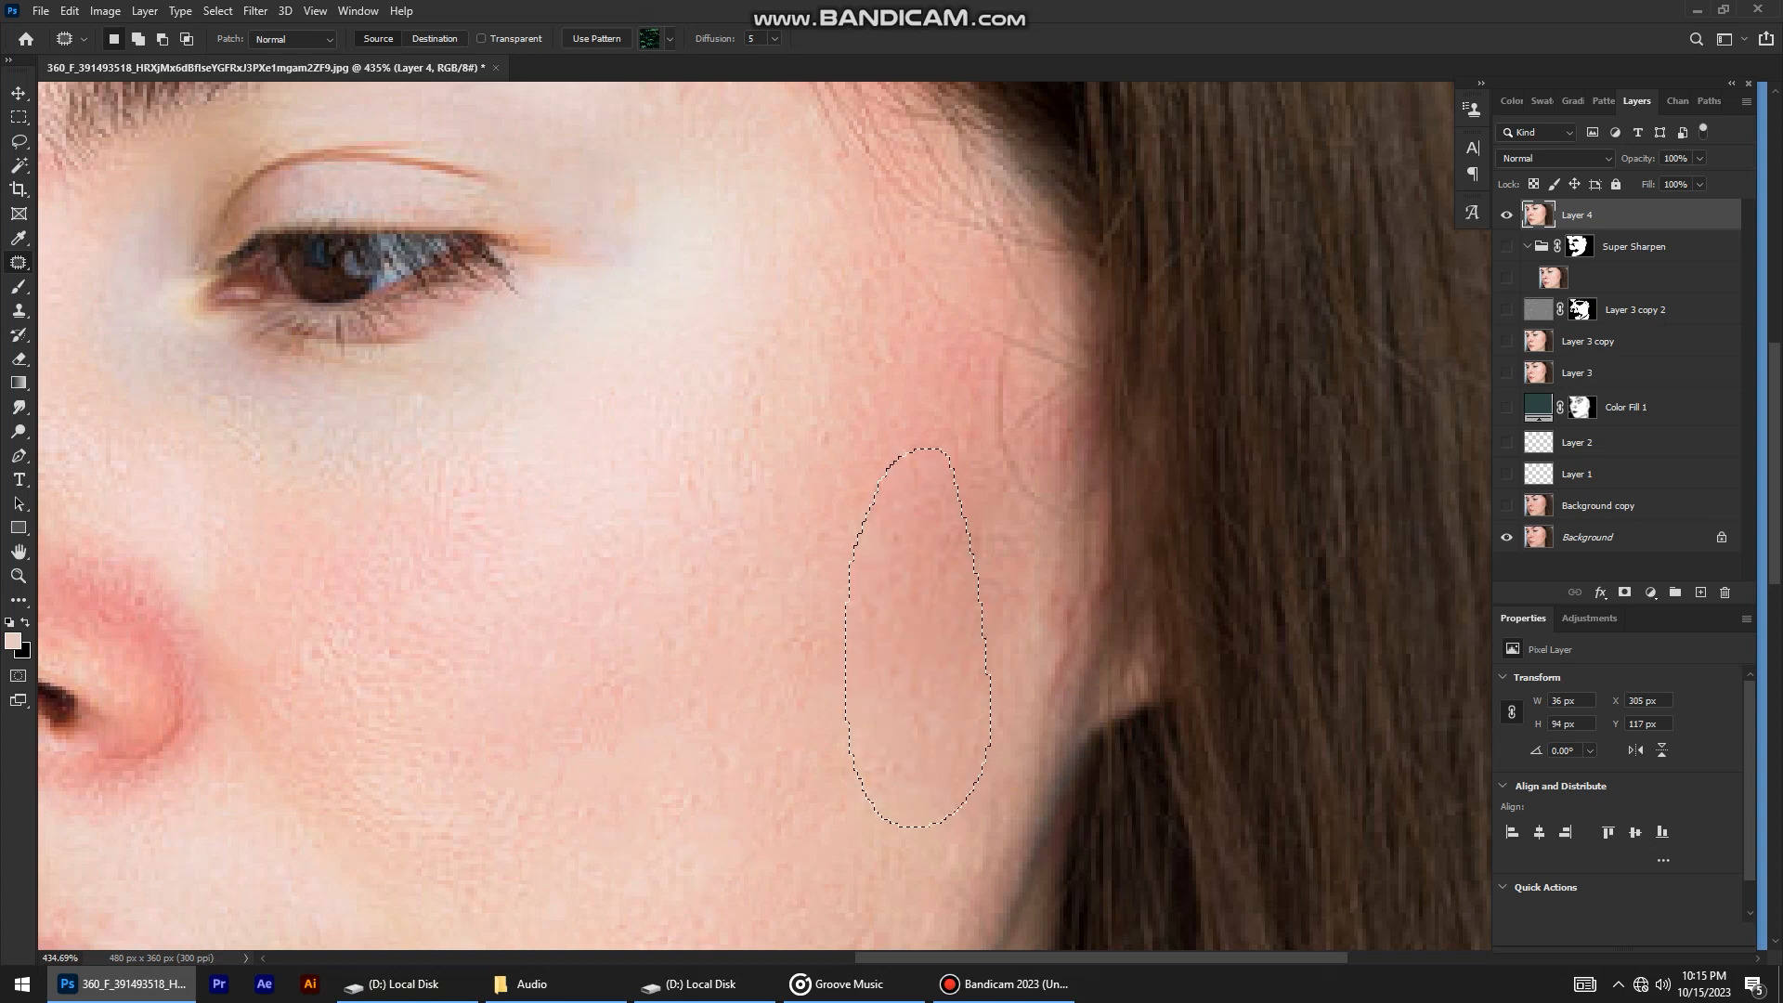
key(ctrl+0)
key(ctrl+d)
key(v)
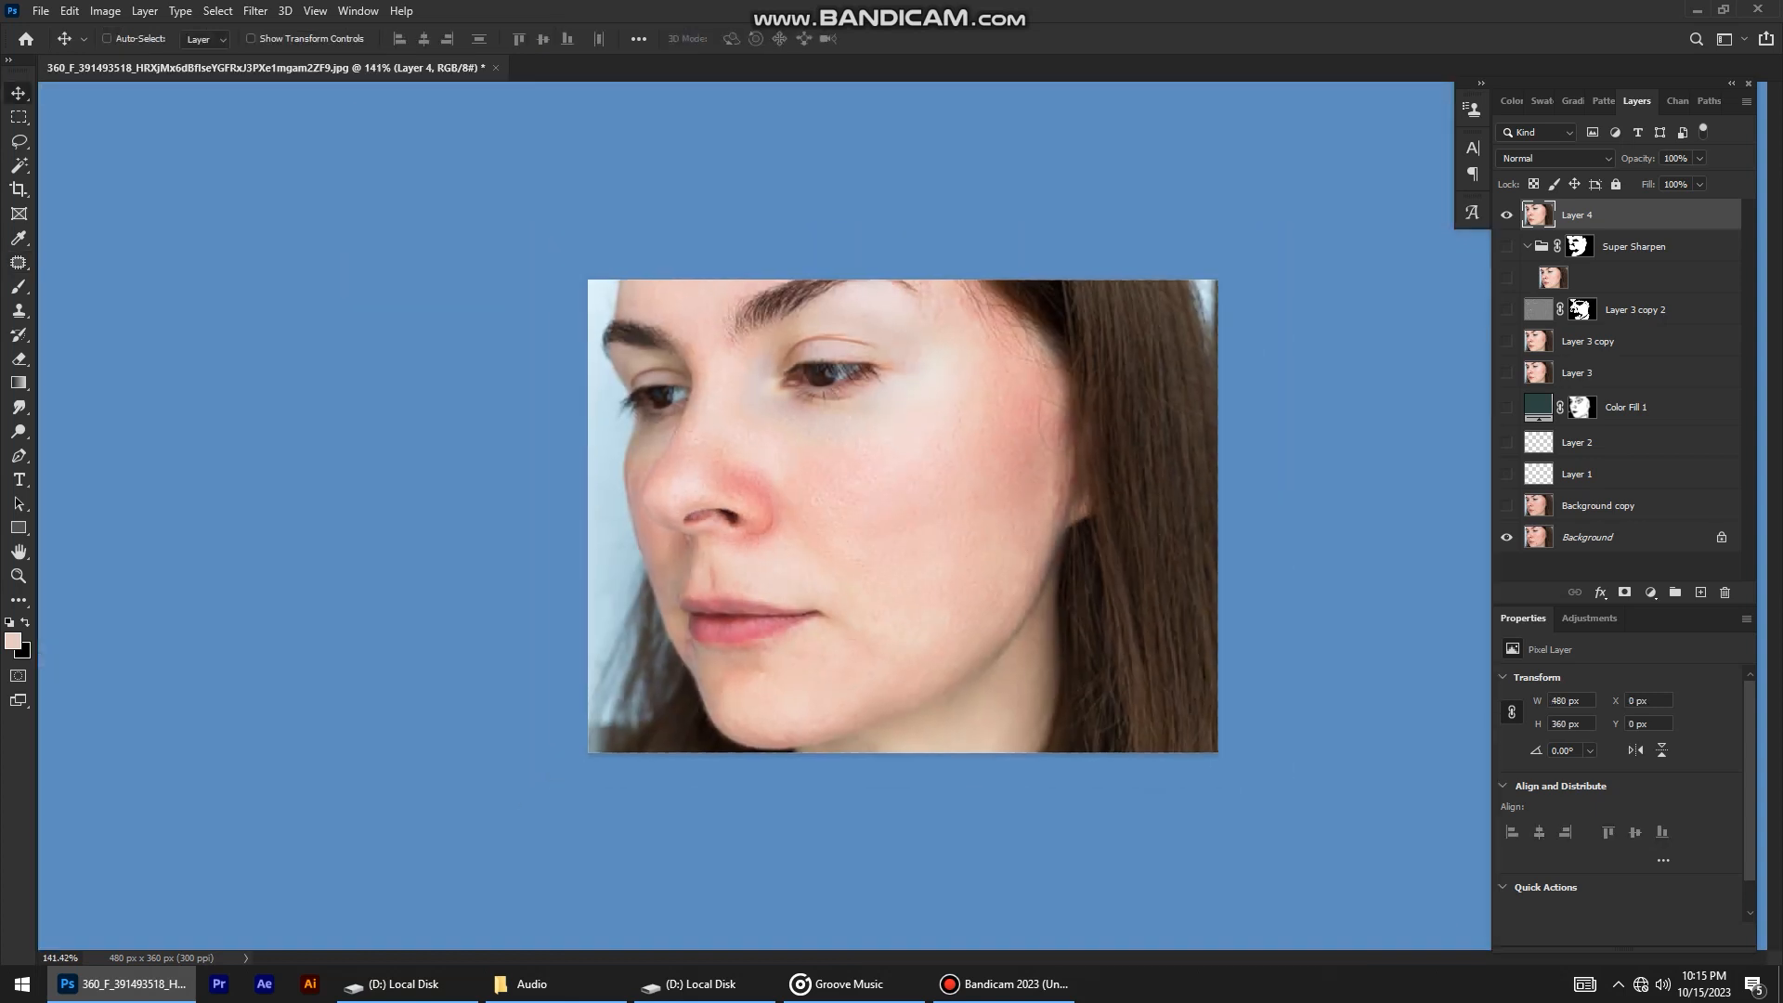
key(ctrl+plus)
key(ctrl+plus)
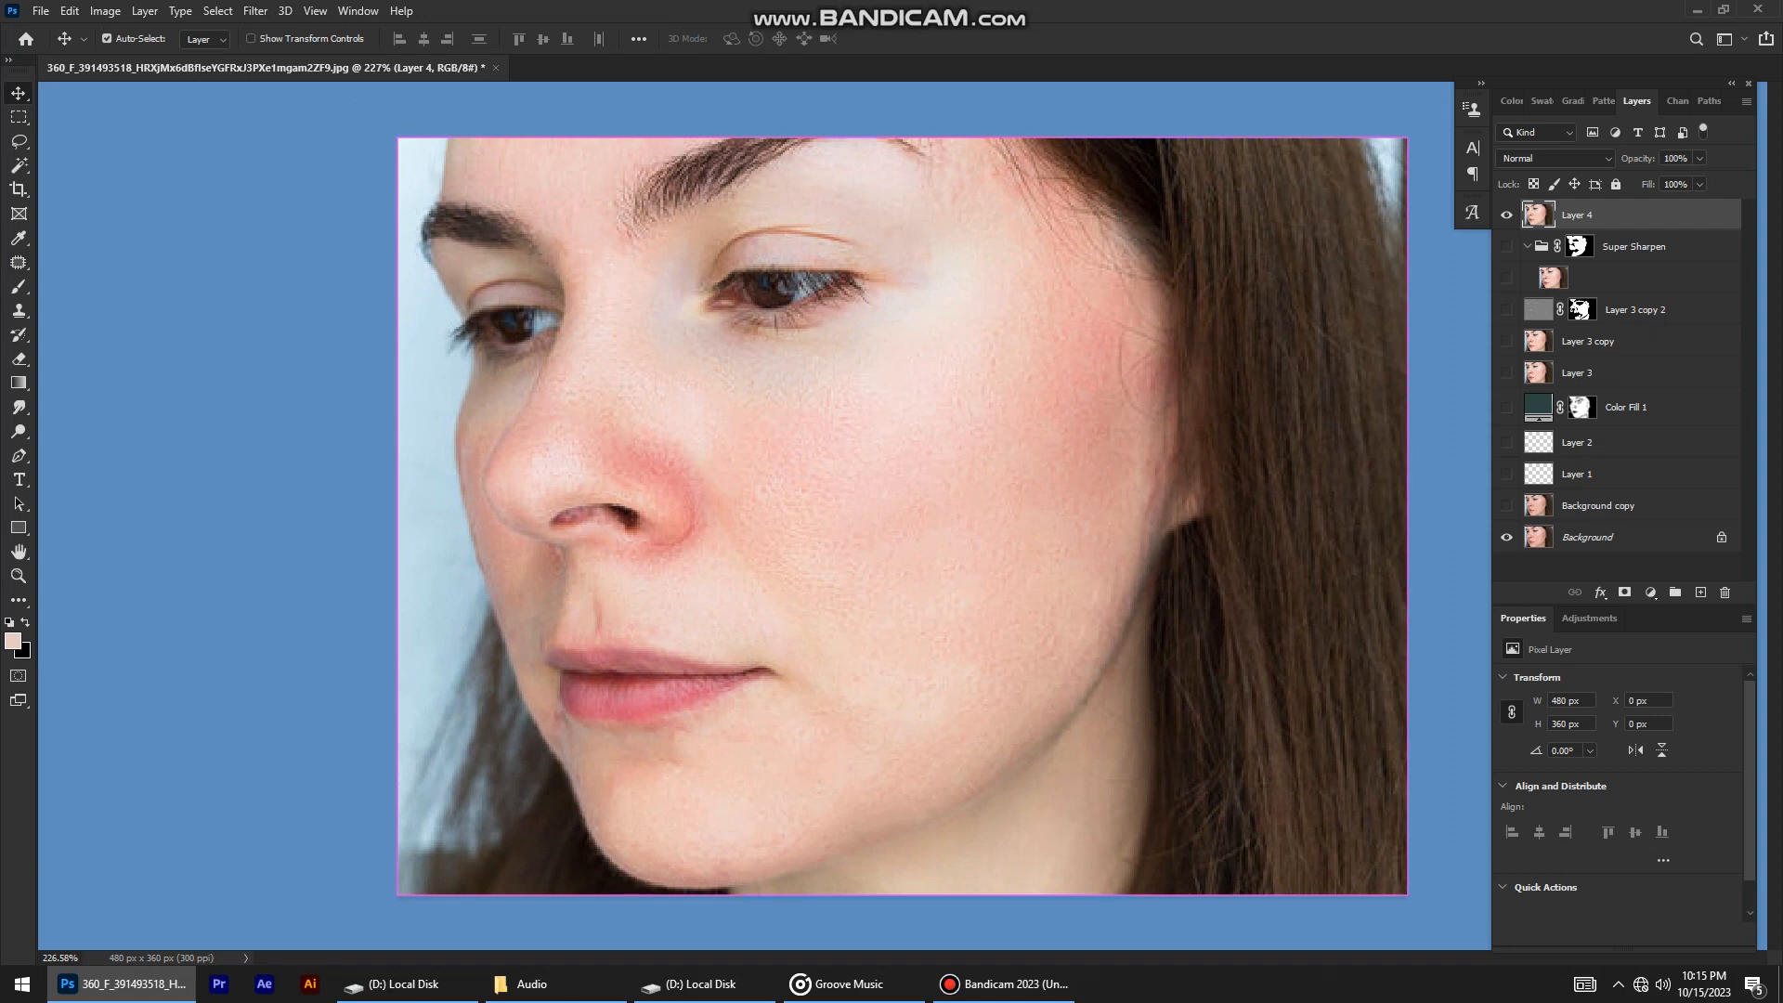